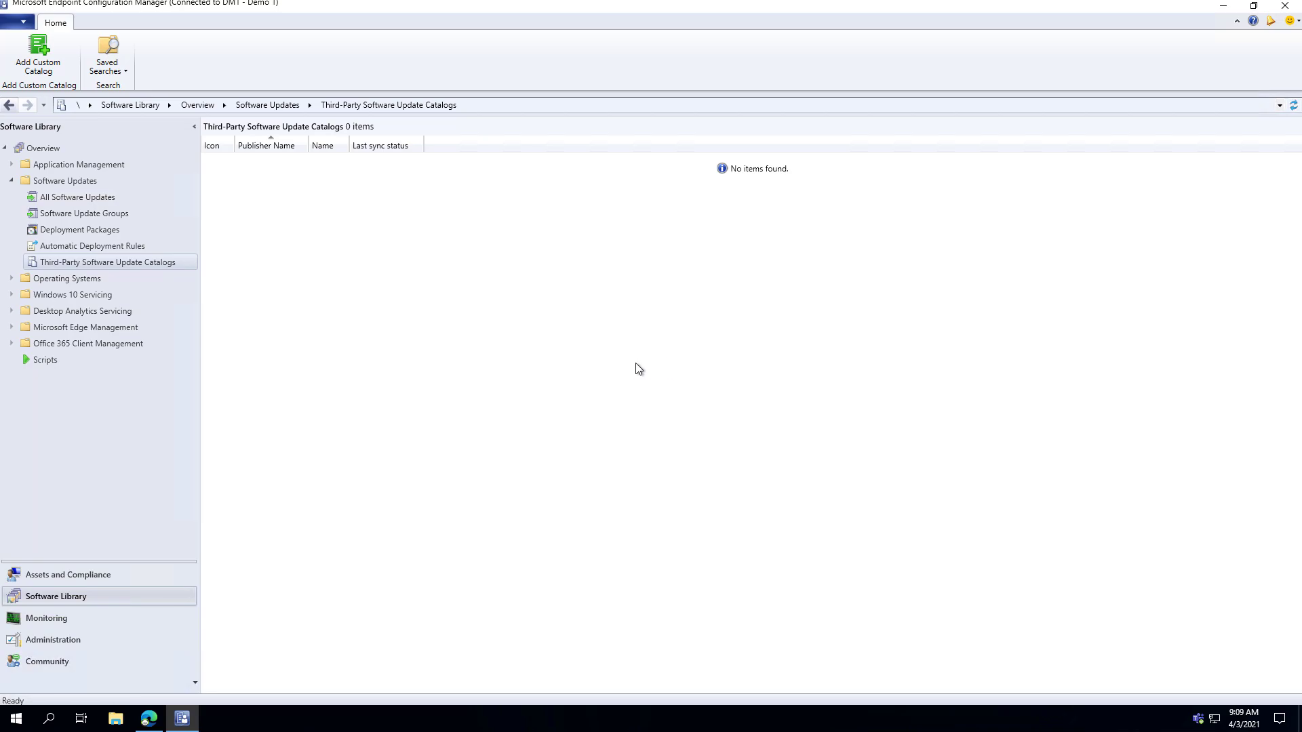
Switch to the browser and review the Microsoft documentation on additional requirements when the SUP is remote from the top-level site server.
{"action": "left_click", "coordinate": [149, 718]}
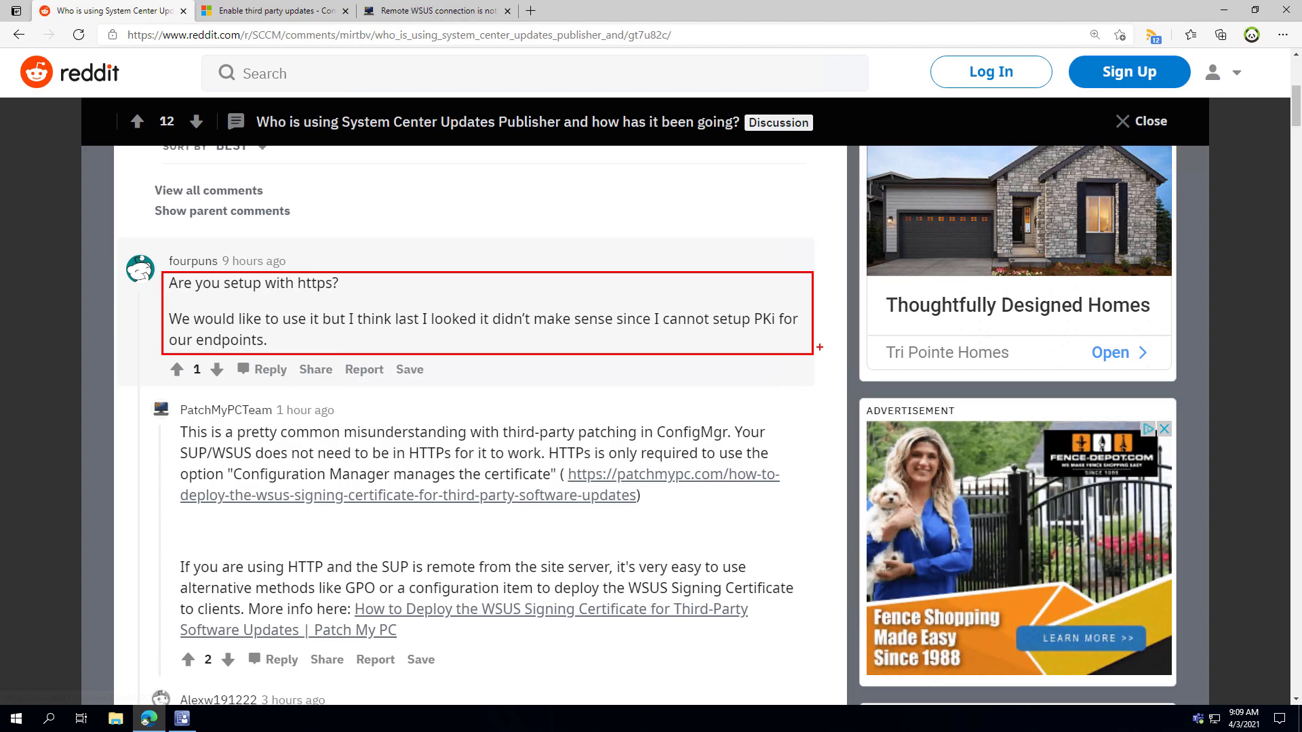
{"action": "left_click", "coordinate": [262, 11]}
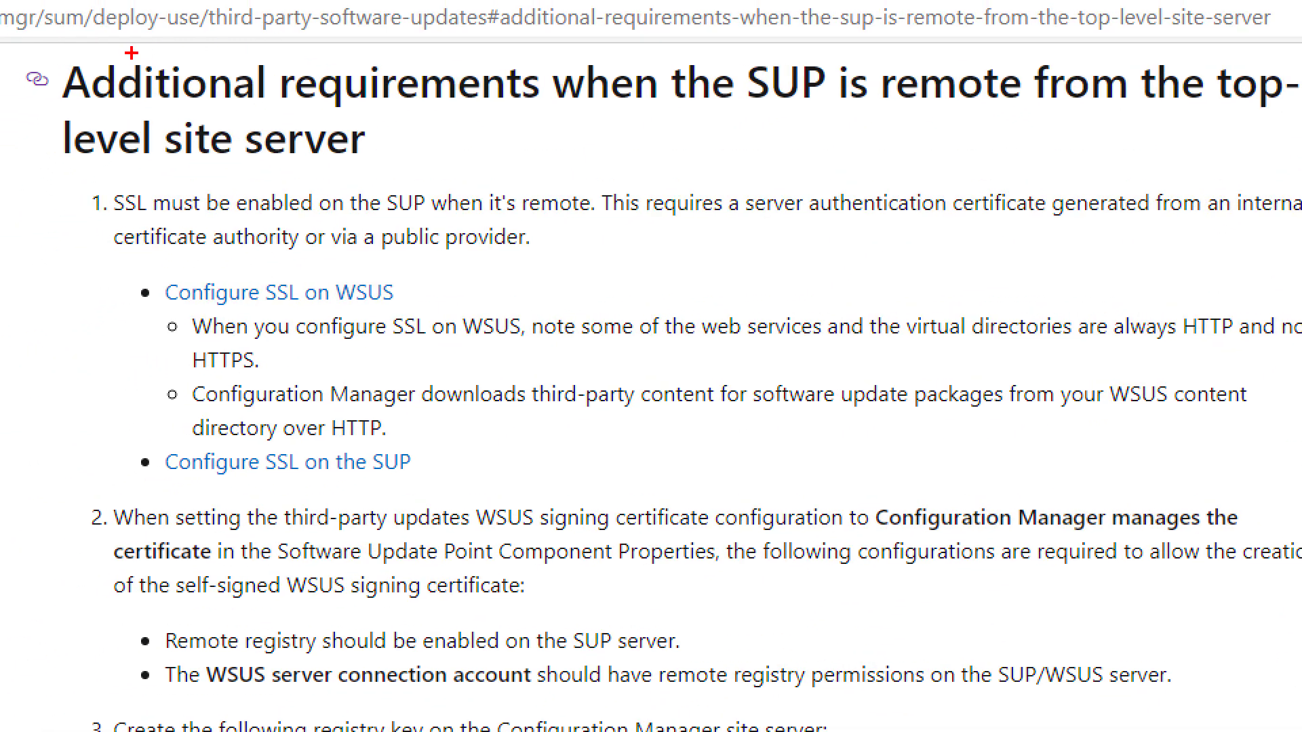
{"action": "left_click_drag", "start_coordinate": [55, 56], "coordinate": [1292, 163]}
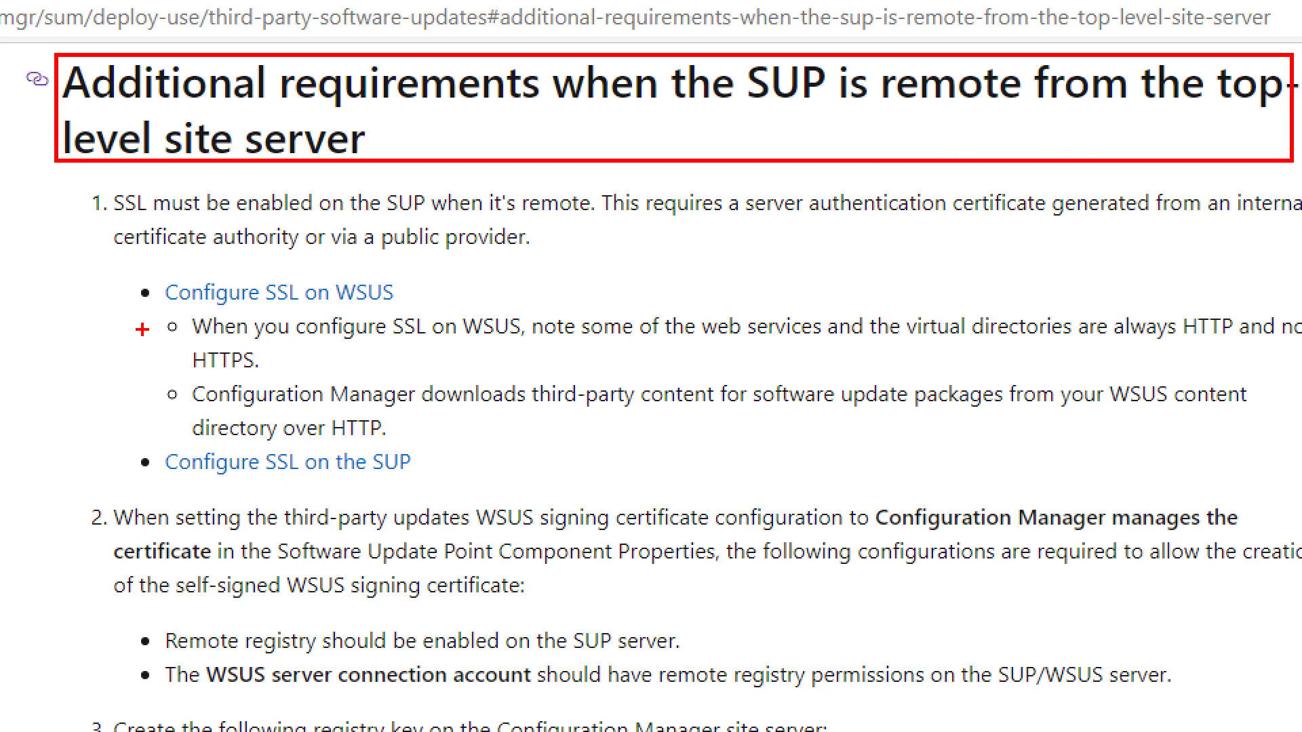
{"action": "mouse_move", "coordinate": [85, 185]}
{"action": "left_mouse_down"}
{"action": "mouse_move", "coordinate": [541, 201]}
{"action": "mouse_move", "coordinate": [602, 216]}
{"action": "left_mouse_up"}
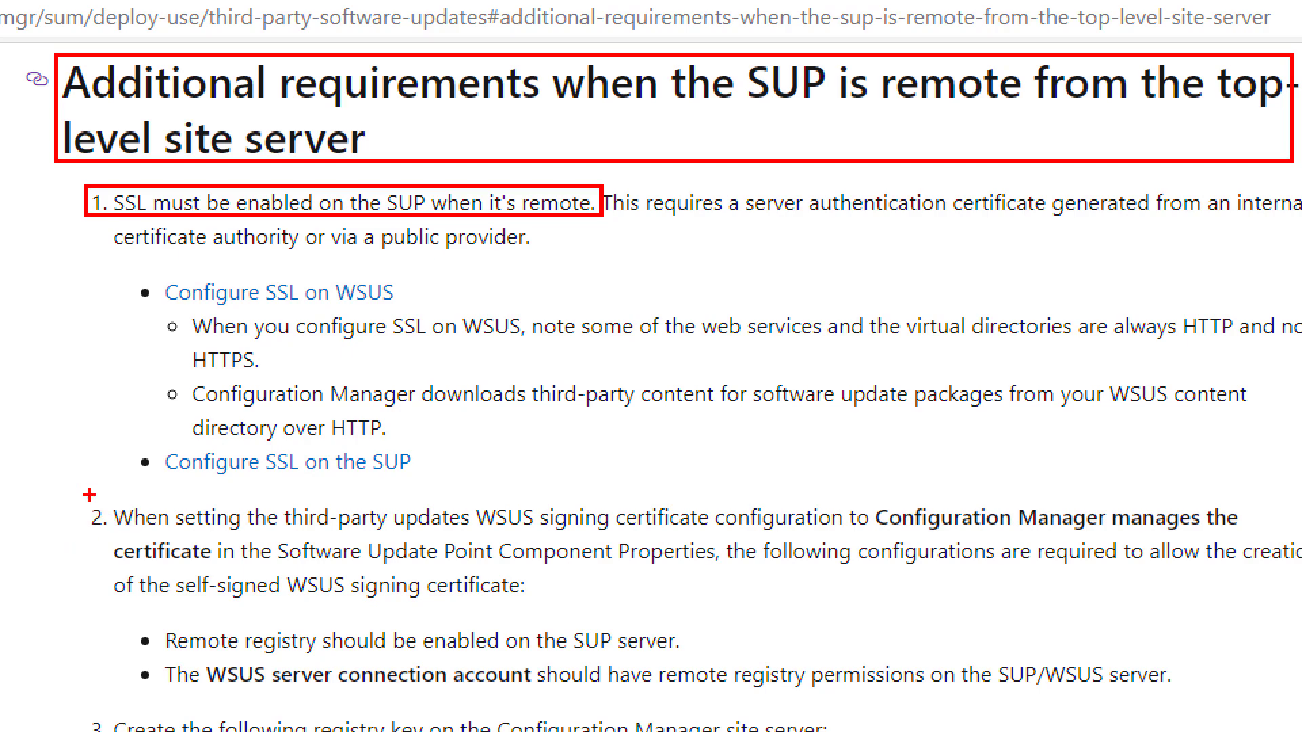
{"action": "left_click_drag", "start_coordinate": [73, 497], "coordinate": [162, 510]}
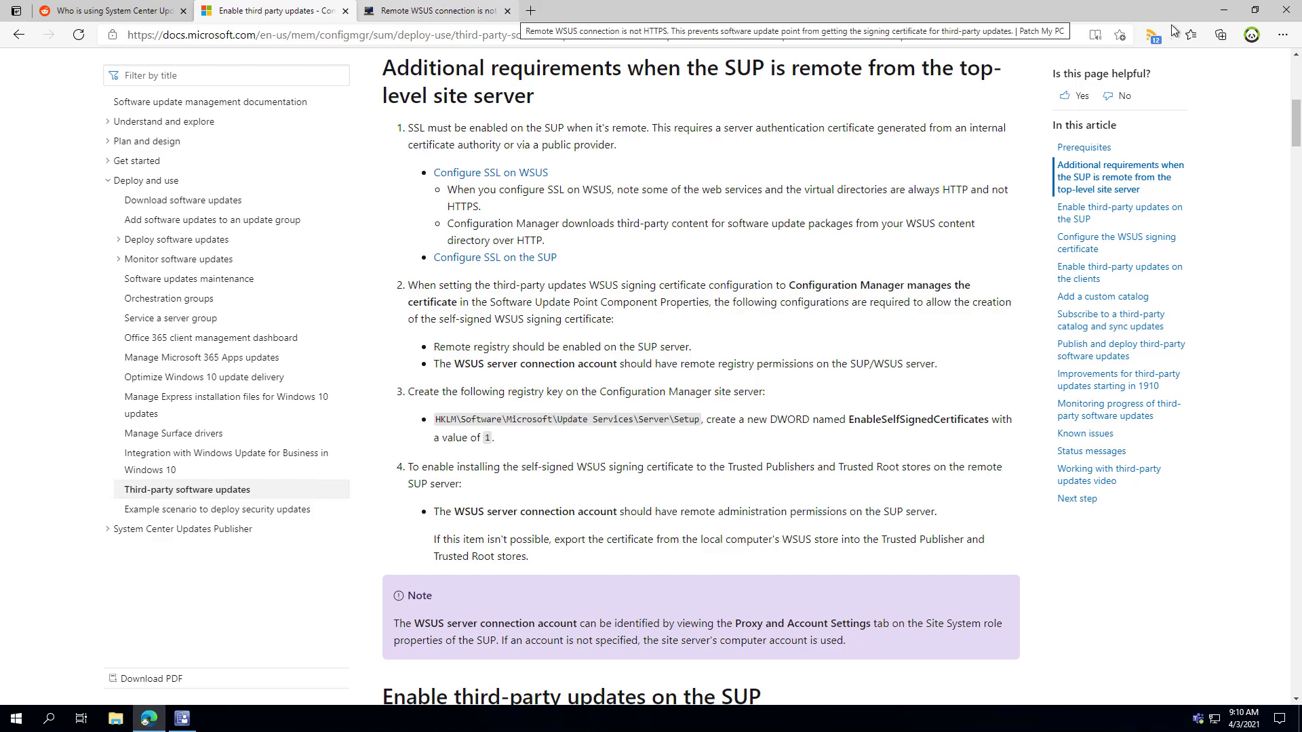
In Configuration Manager, check the SSL setting of the software update point on SITESYSTEM, and view the roles of the DEMO1 primary site server.
{"action": "left_click", "coordinate": [1229, 15]}
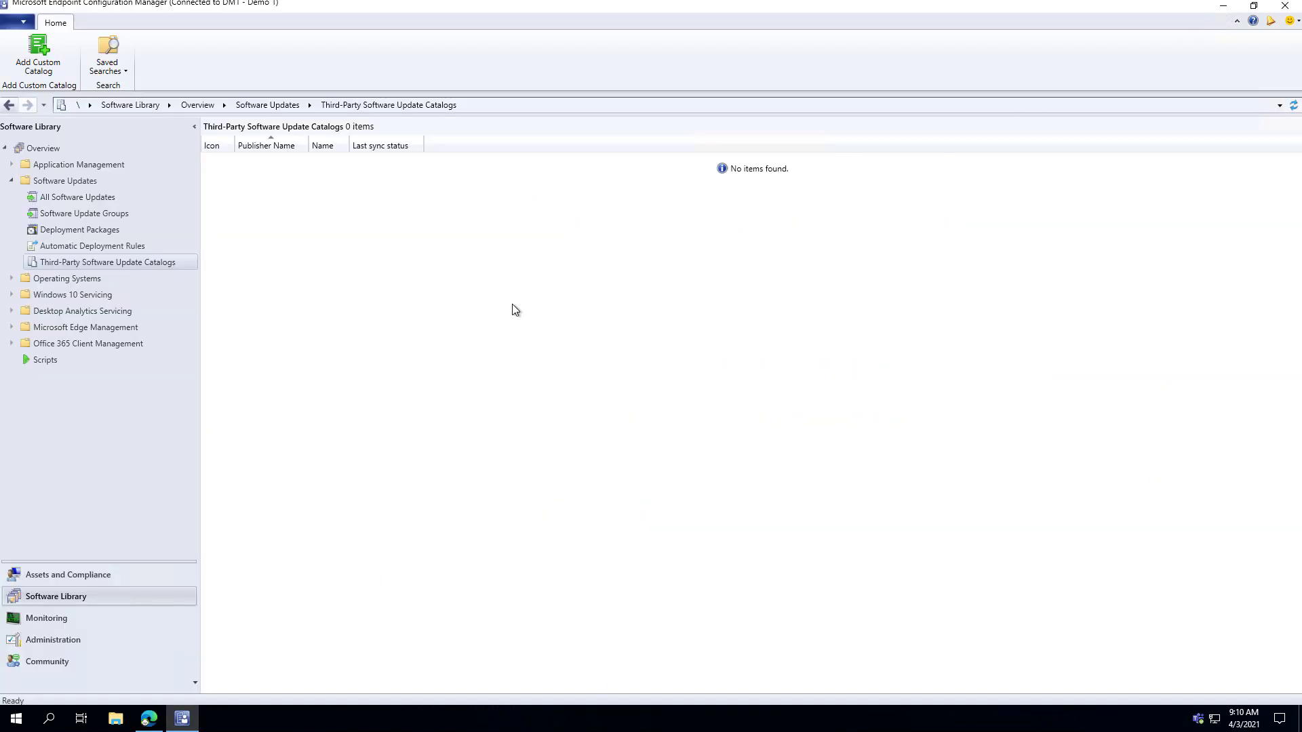
{"action": "left_click", "coordinate": [96, 637]}
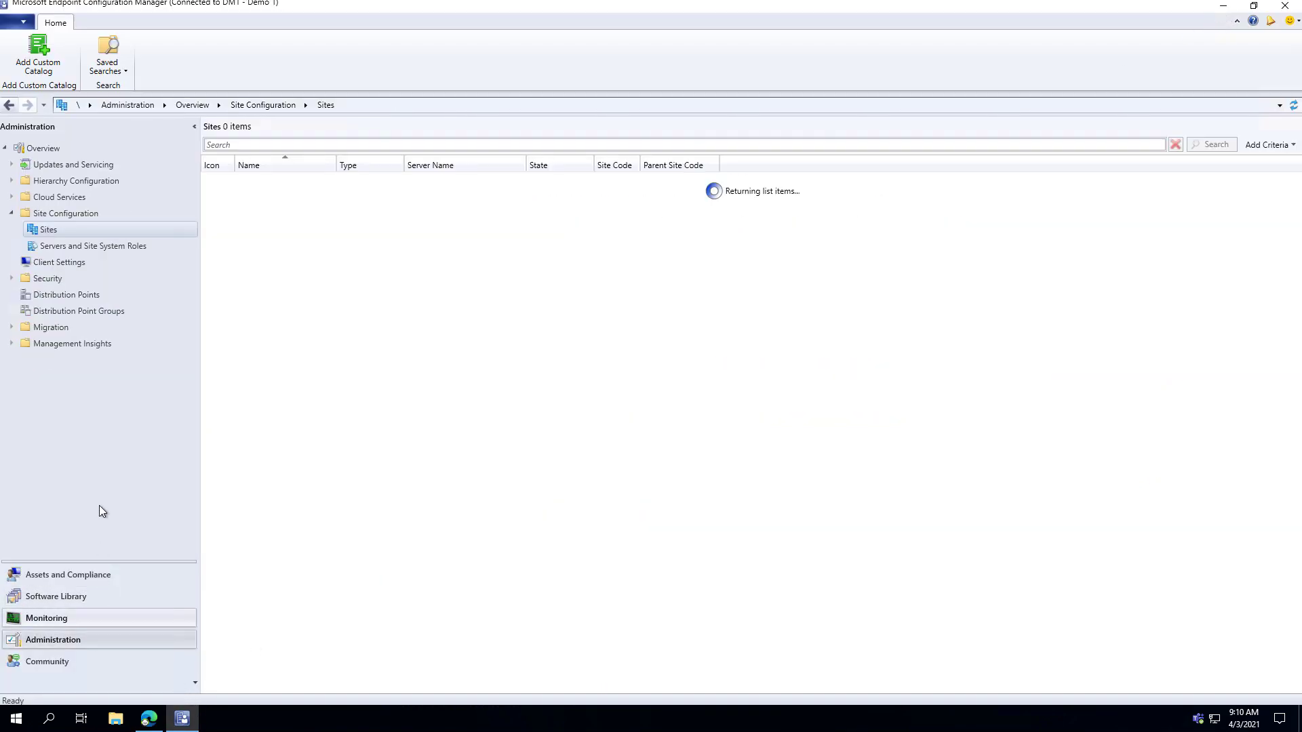
{"action": "left_click", "coordinate": [120, 244]}
{"action": "left_click", "coordinate": [288, 195]}
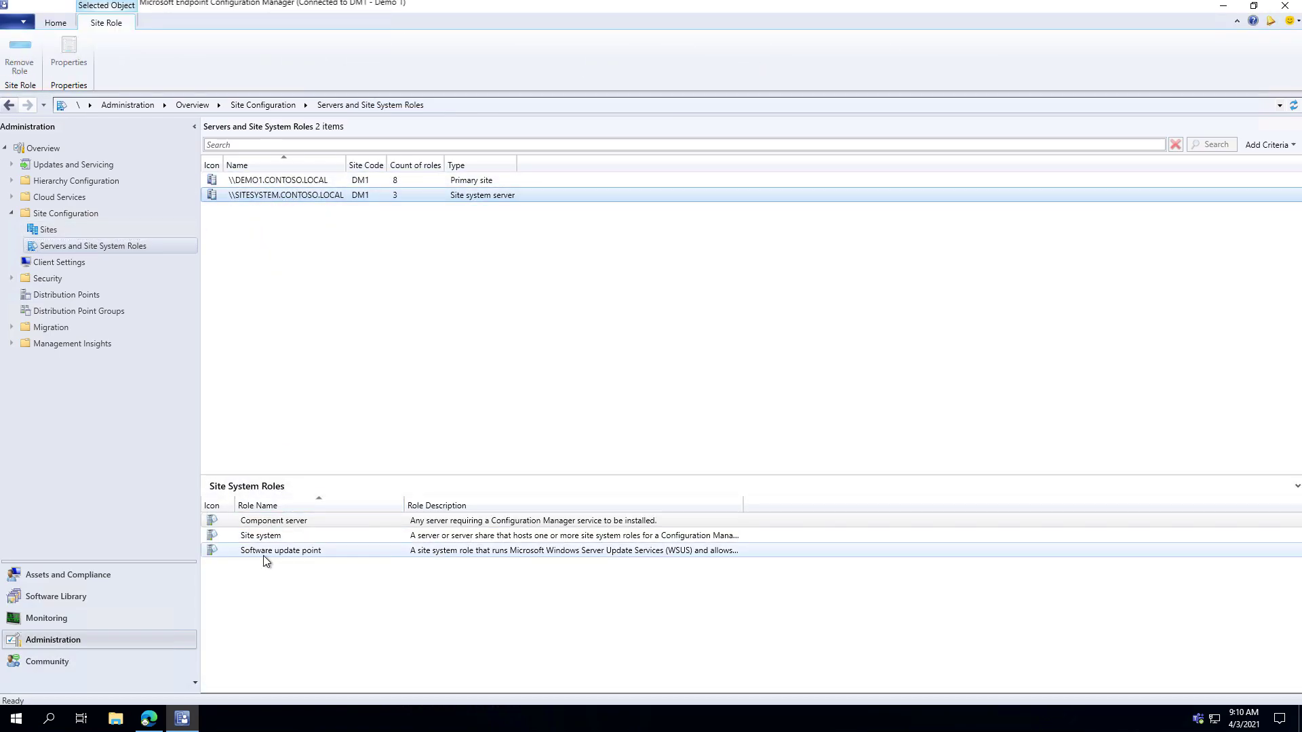
{"action": "double_click", "coordinate": [263, 555]}
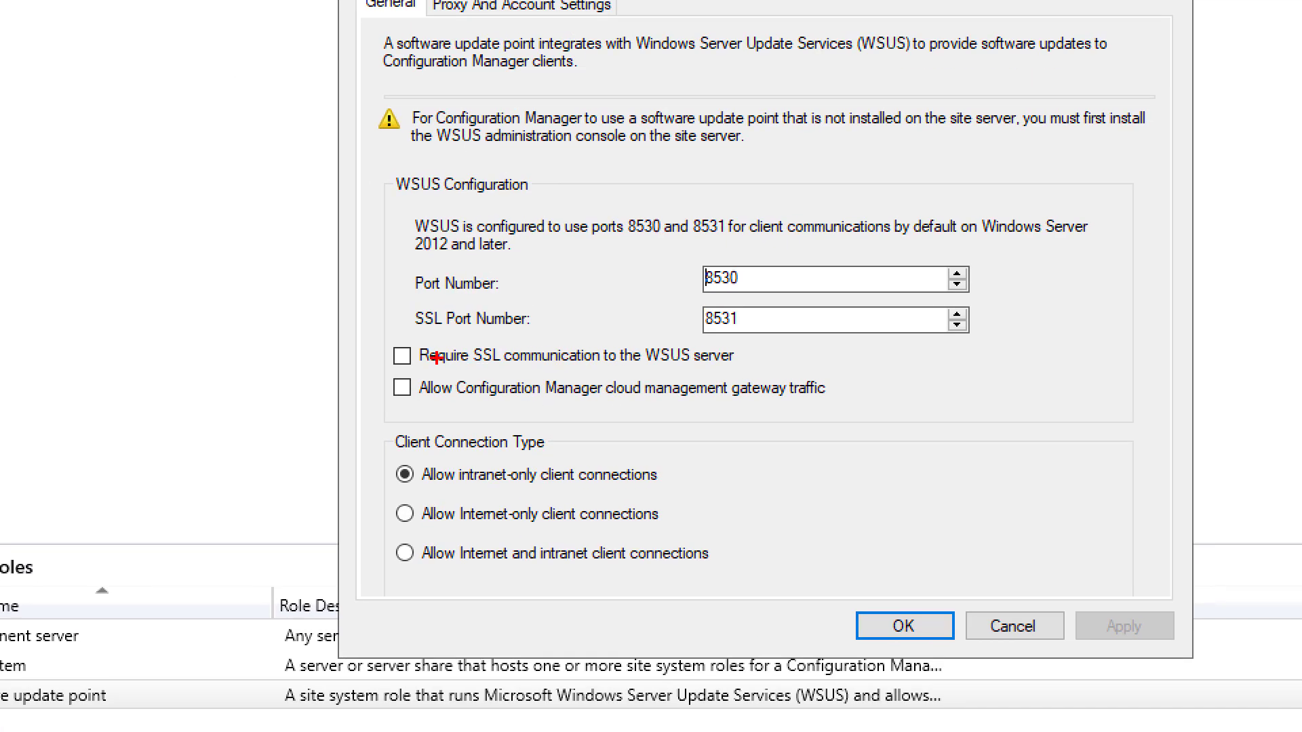
{"action": "left_click_drag", "start_coordinate": [382, 341], "coordinate": [761, 371]}
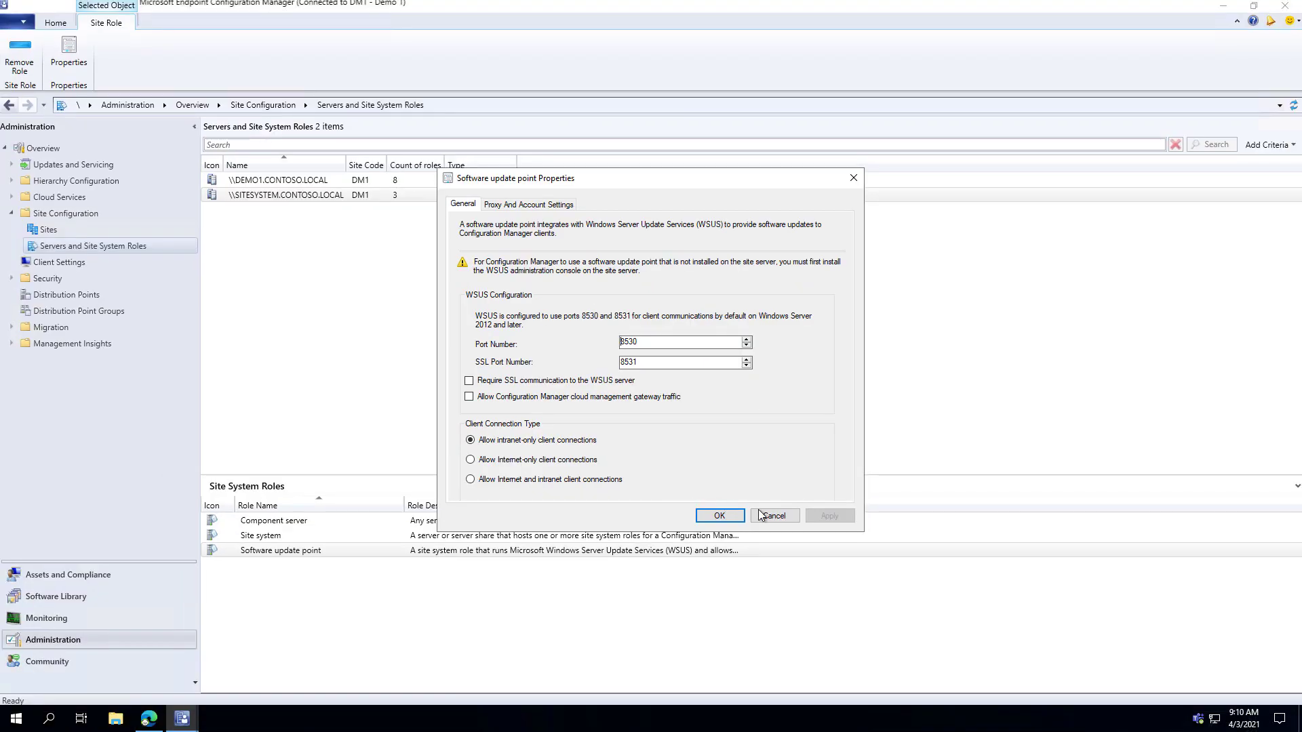
{"action": "left_click", "coordinate": [774, 515]}
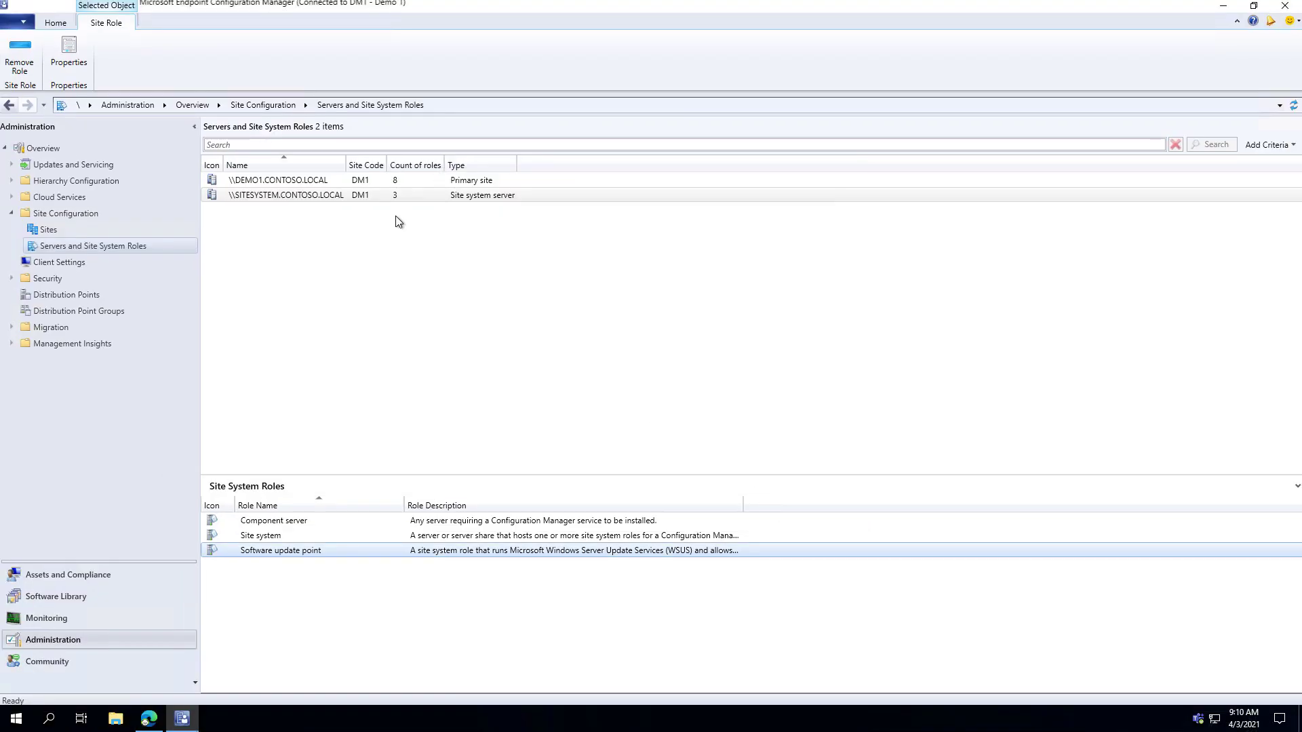
{"action": "left_click", "coordinate": [300, 181]}
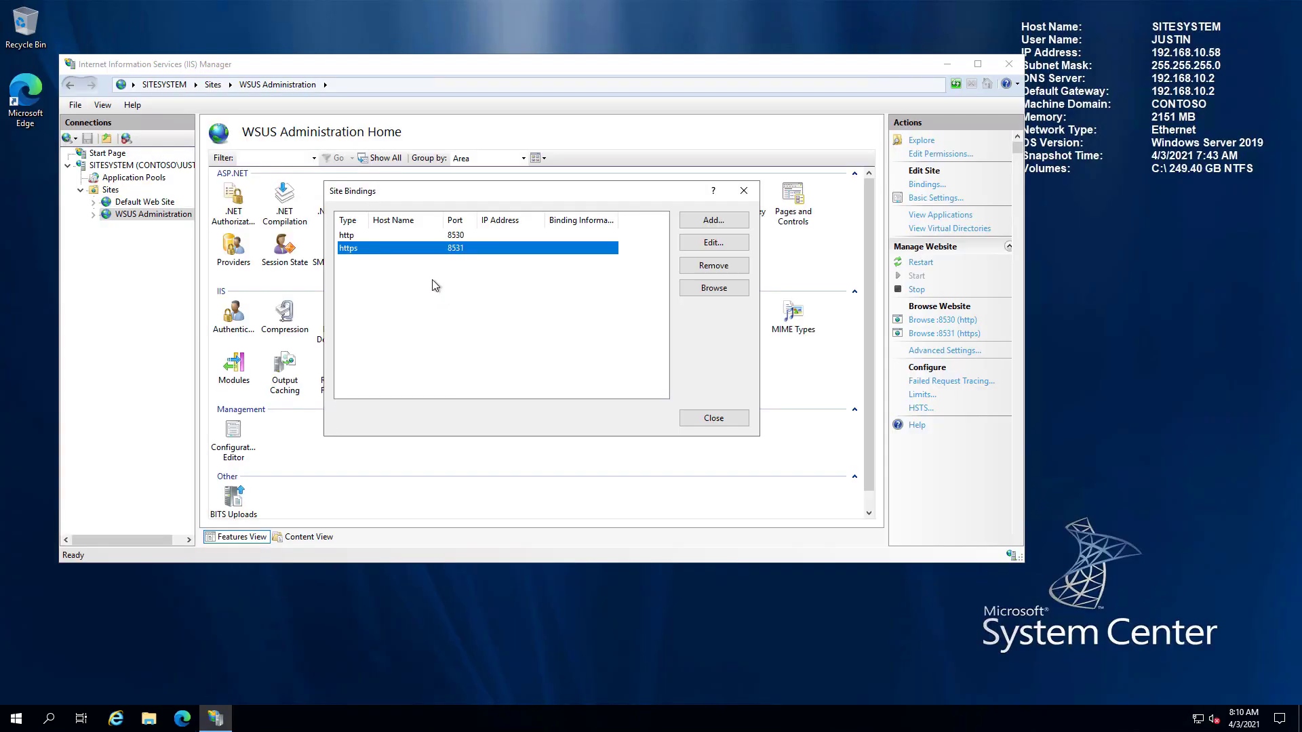
Check which SSL certificate the WSUS Administration site's https binding on port 8531 uses, leaving the binding unchanged.
{"action": "double_click", "coordinate": [377, 249]}
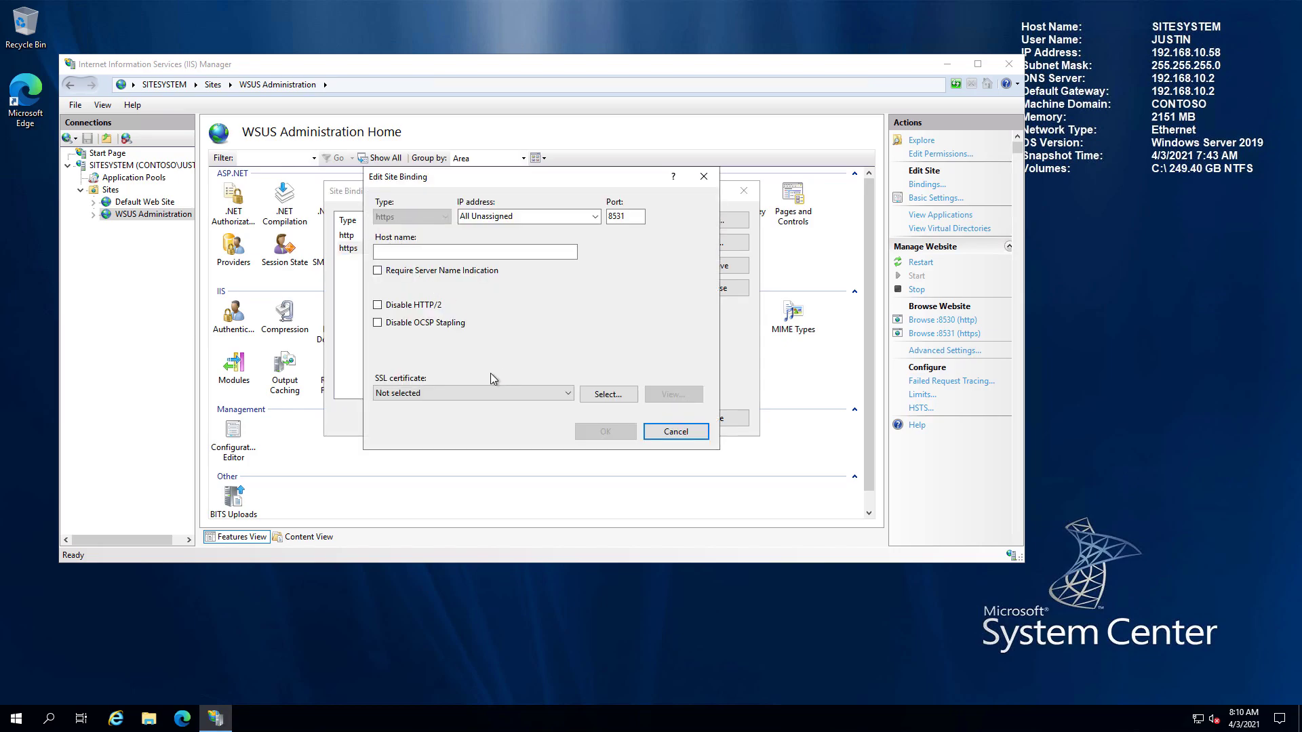
{"action": "left_click", "coordinate": [686, 434]}
{"action": "left_click", "coordinate": [722, 420]}
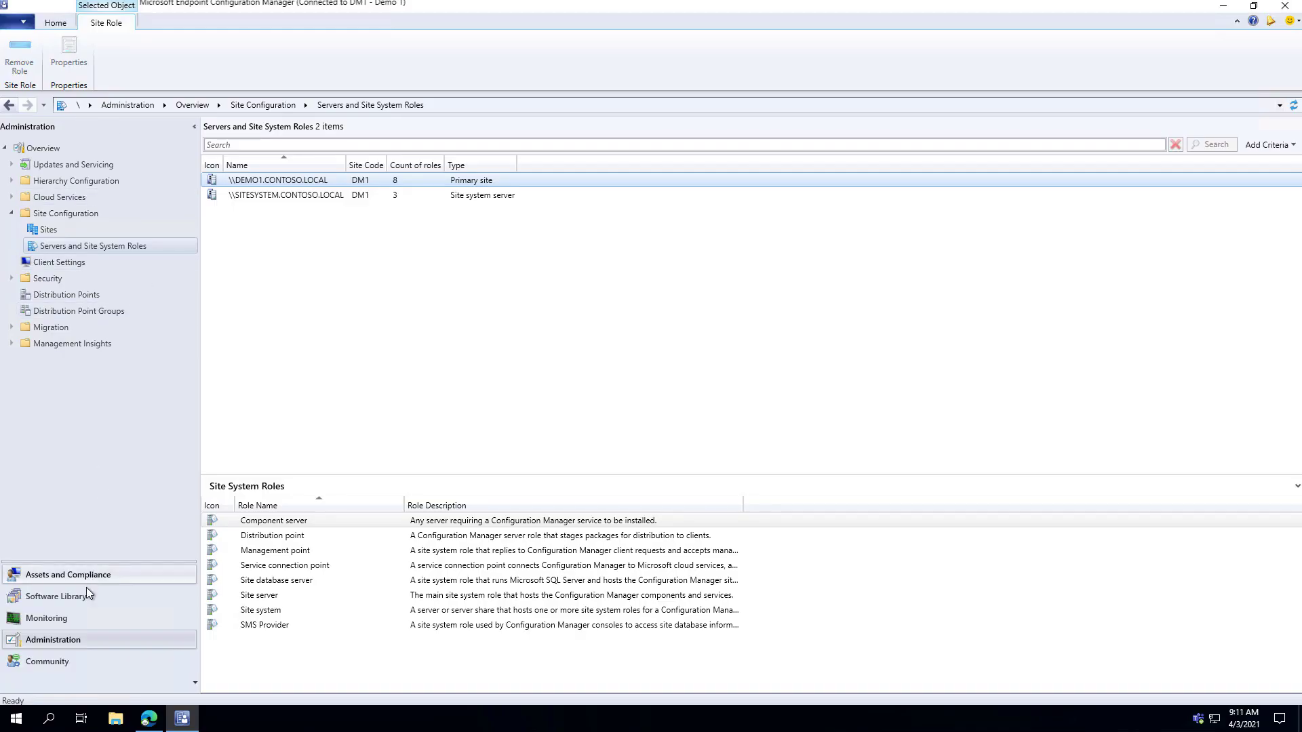
Enable third-party software updates in the DM1 site's Software Update Point component and let Configuration Manager manage the WSUS signing certificate.
{"action": "left_click", "coordinate": [72, 230]}
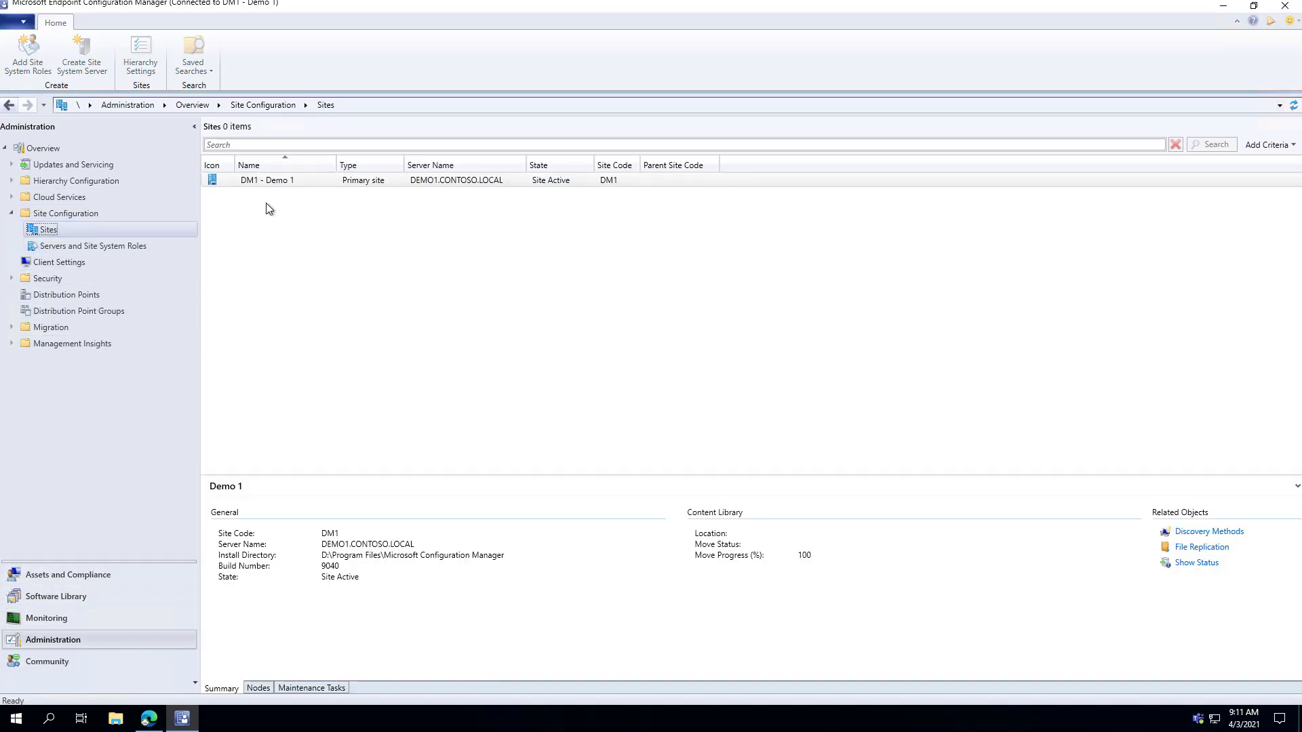
{"action": "left_click", "coordinate": [273, 182]}
{"action": "right_click", "coordinate": [273, 182]}
{"action": "mouse_move", "coordinate": [241, 355]}
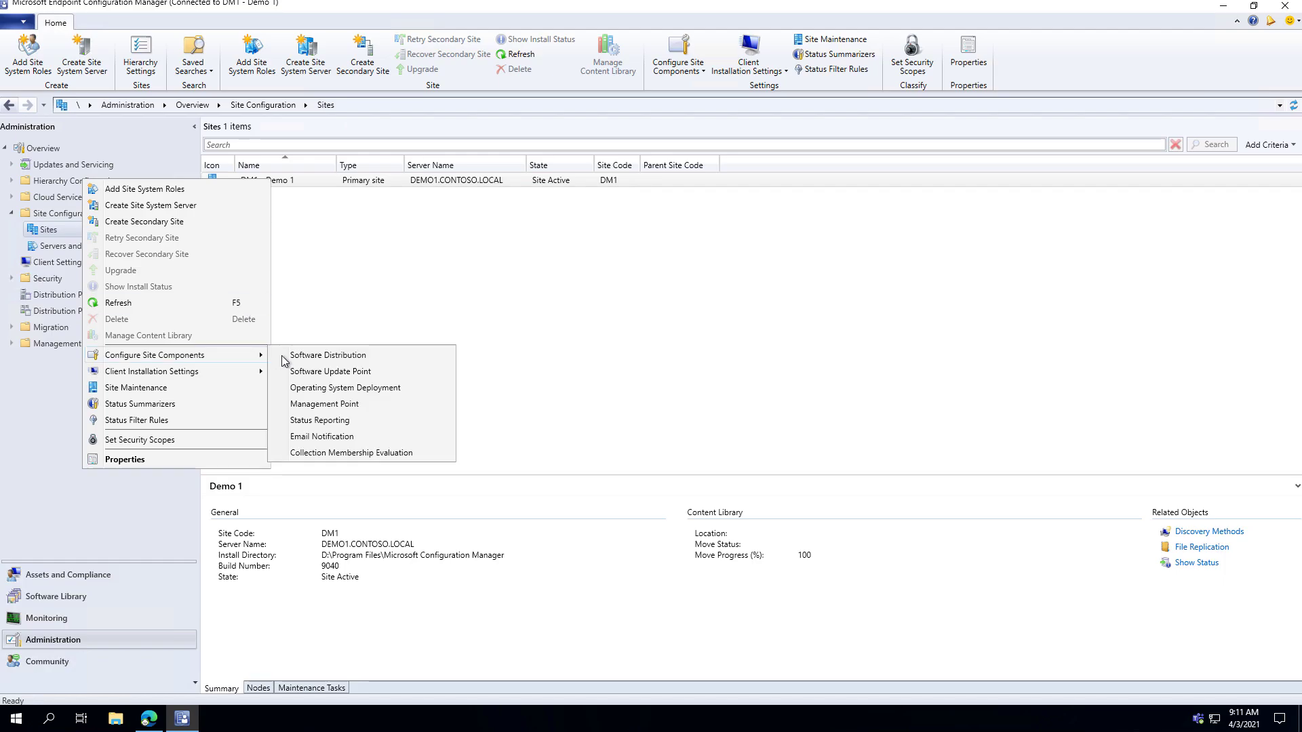
{"action": "left_click", "coordinate": [357, 373]}
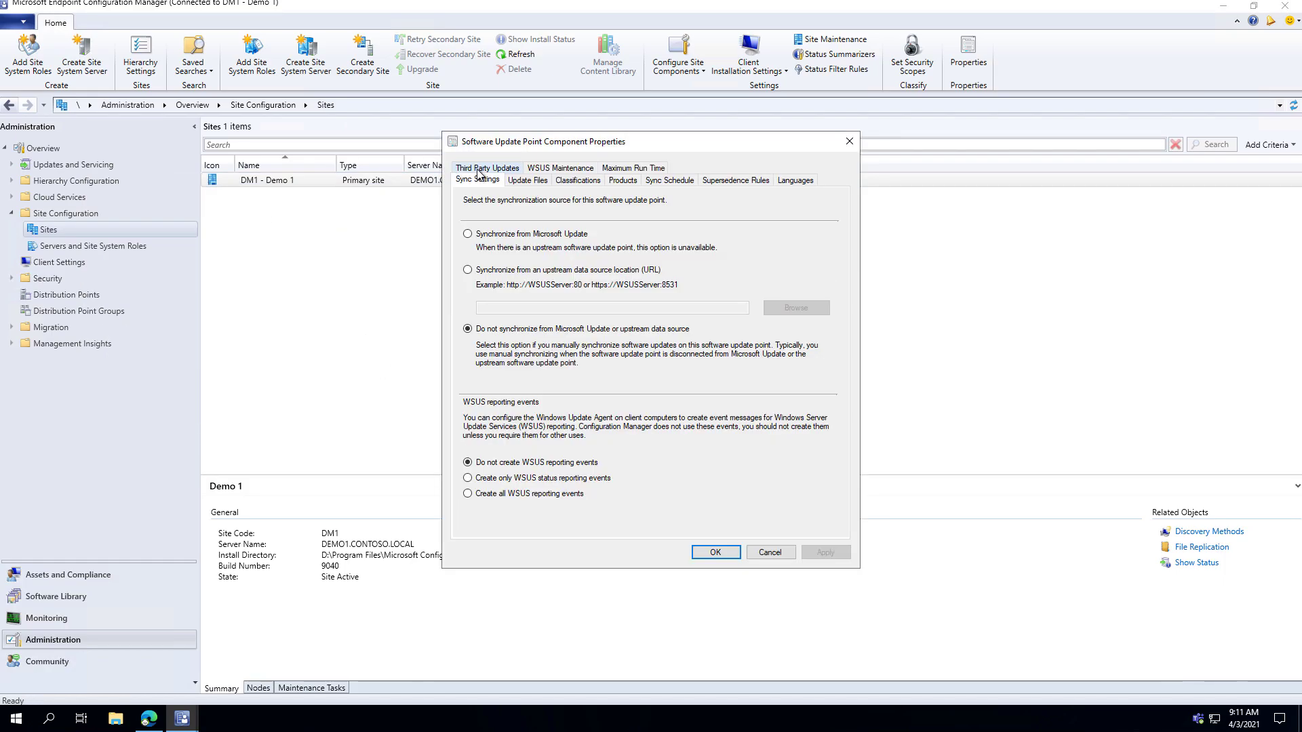
{"action": "left_click", "coordinate": [481, 170]}
{"action": "left_click", "coordinate": [505, 209]}
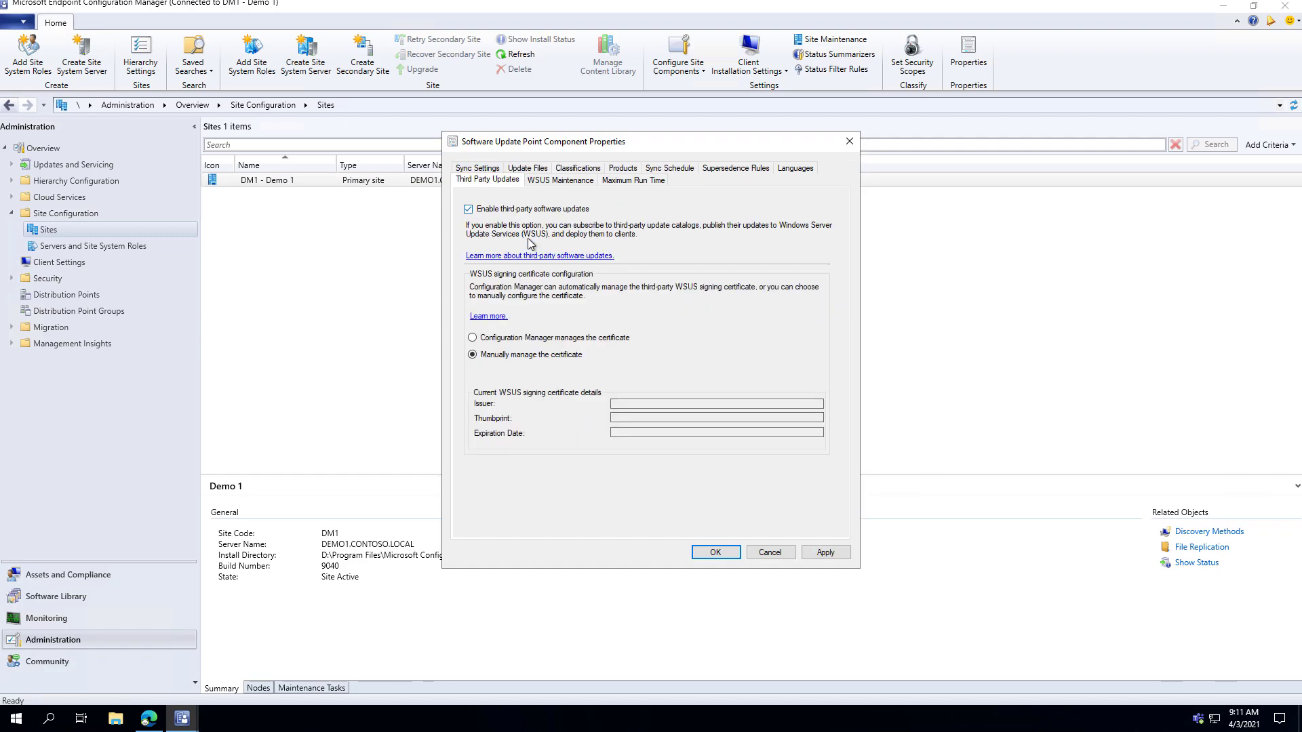
{"action": "left_click", "coordinate": [561, 338]}
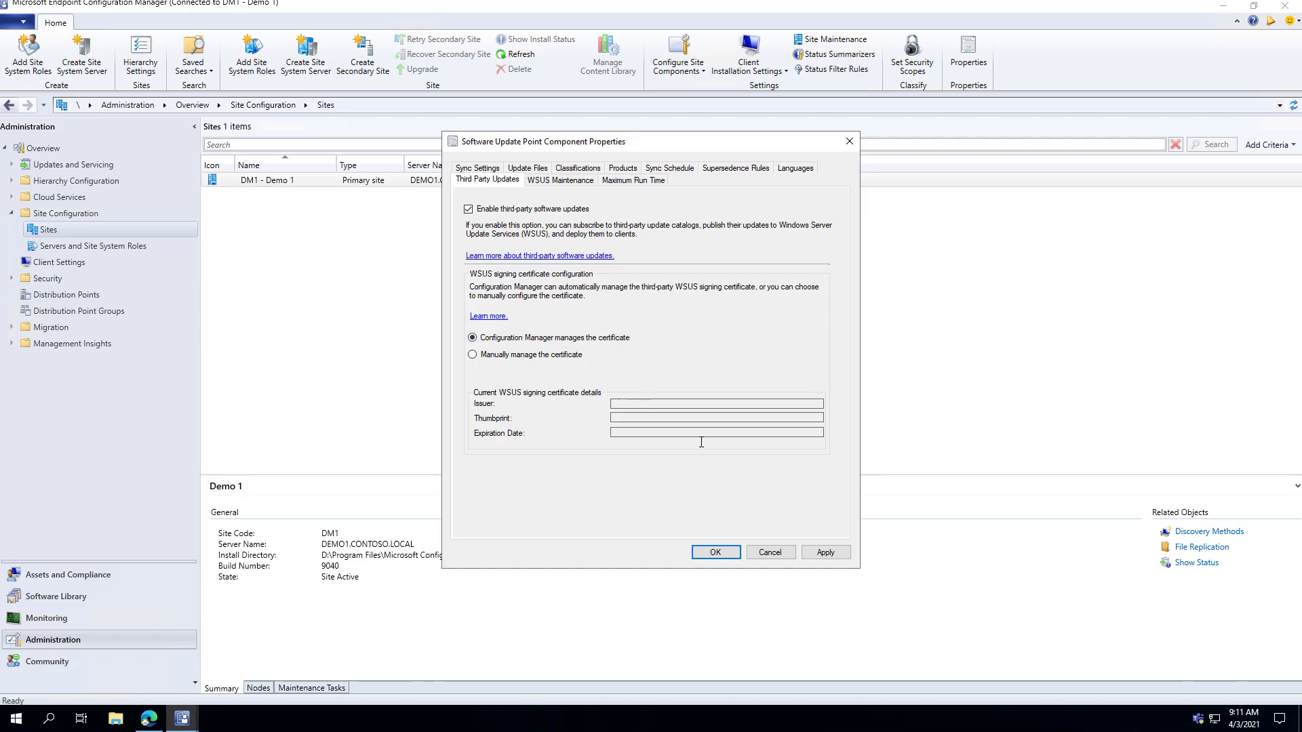
{"action": "left_click", "coordinate": [825, 553]}
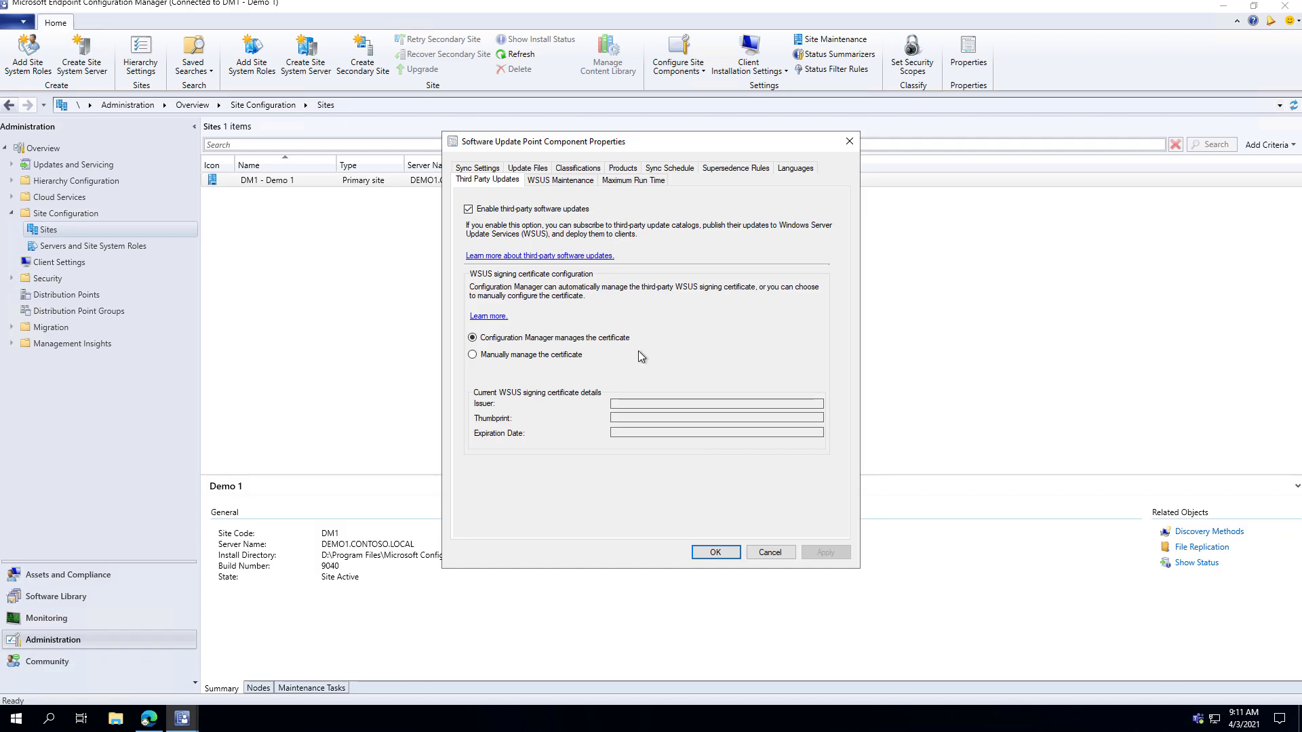
{"action": "left_click", "coordinate": [717, 554]}
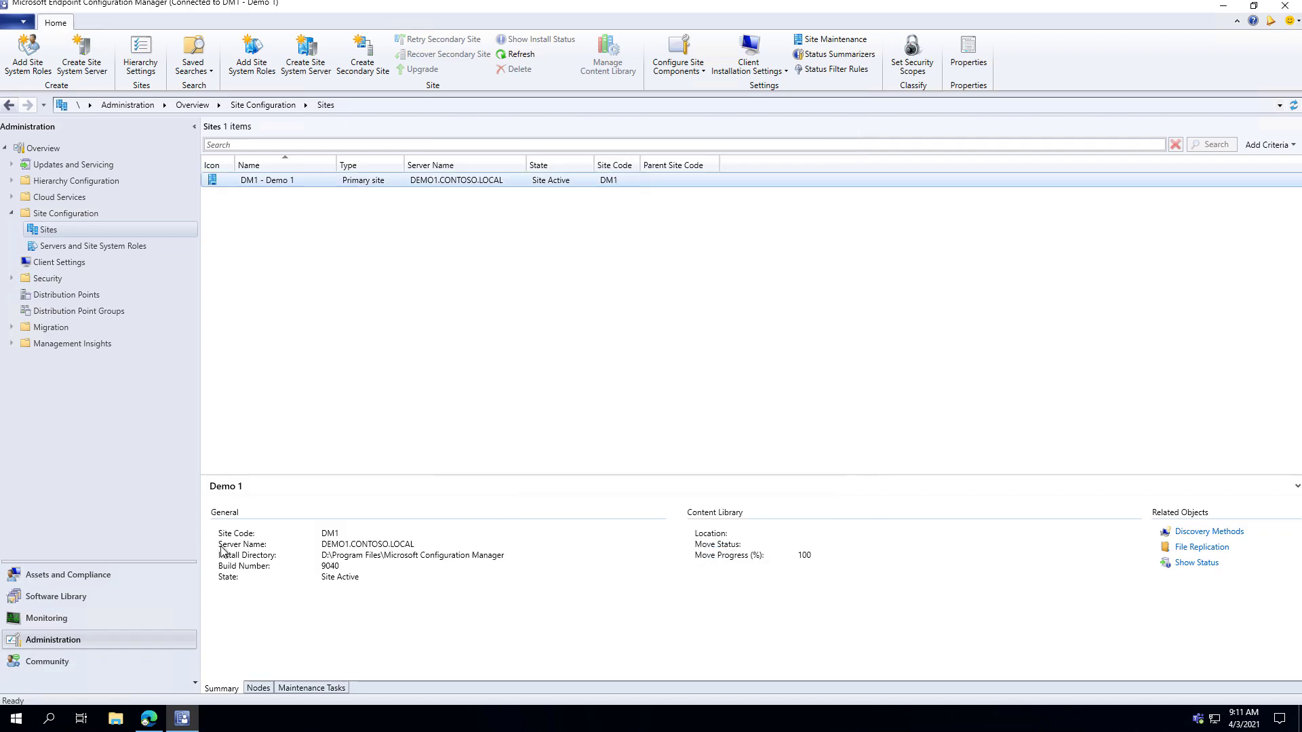
Start a software updates synchronization from All Software Updates in the Software Library.
{"action": "left_click", "coordinate": [95, 596]}
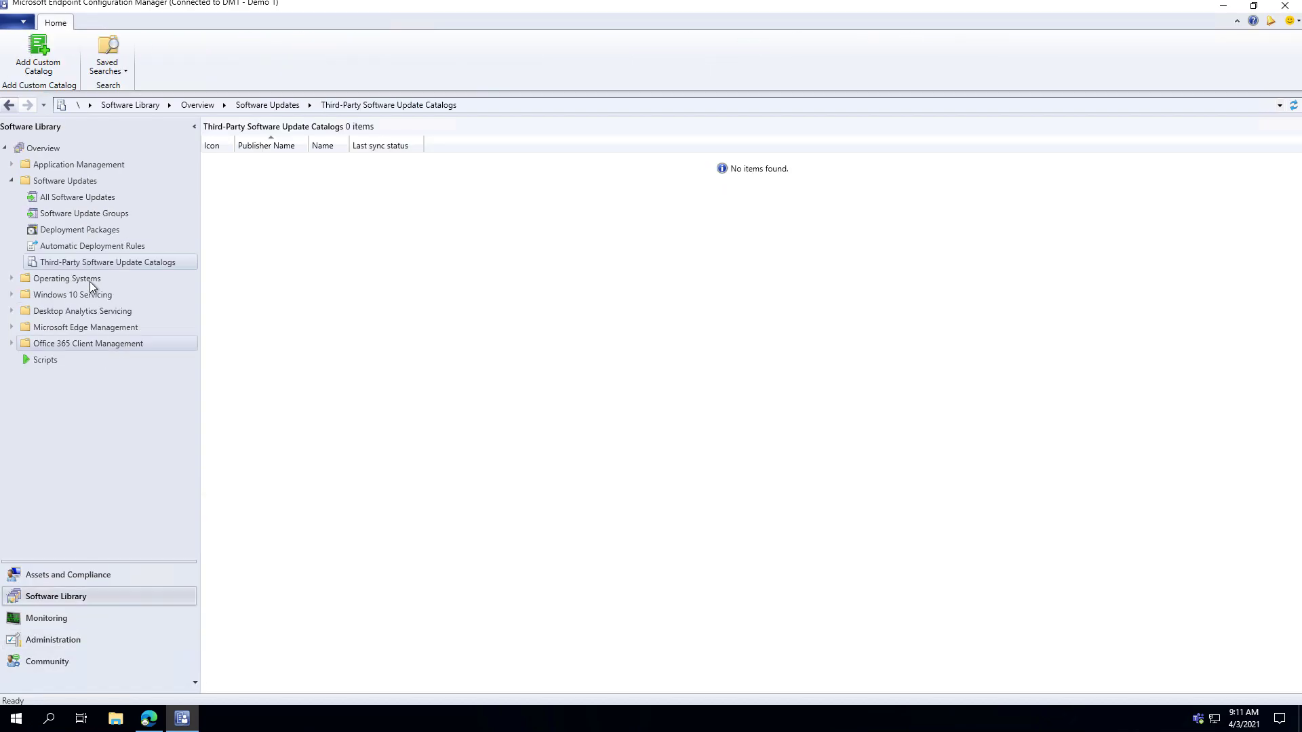
{"action": "right_click", "coordinate": [89, 195]}
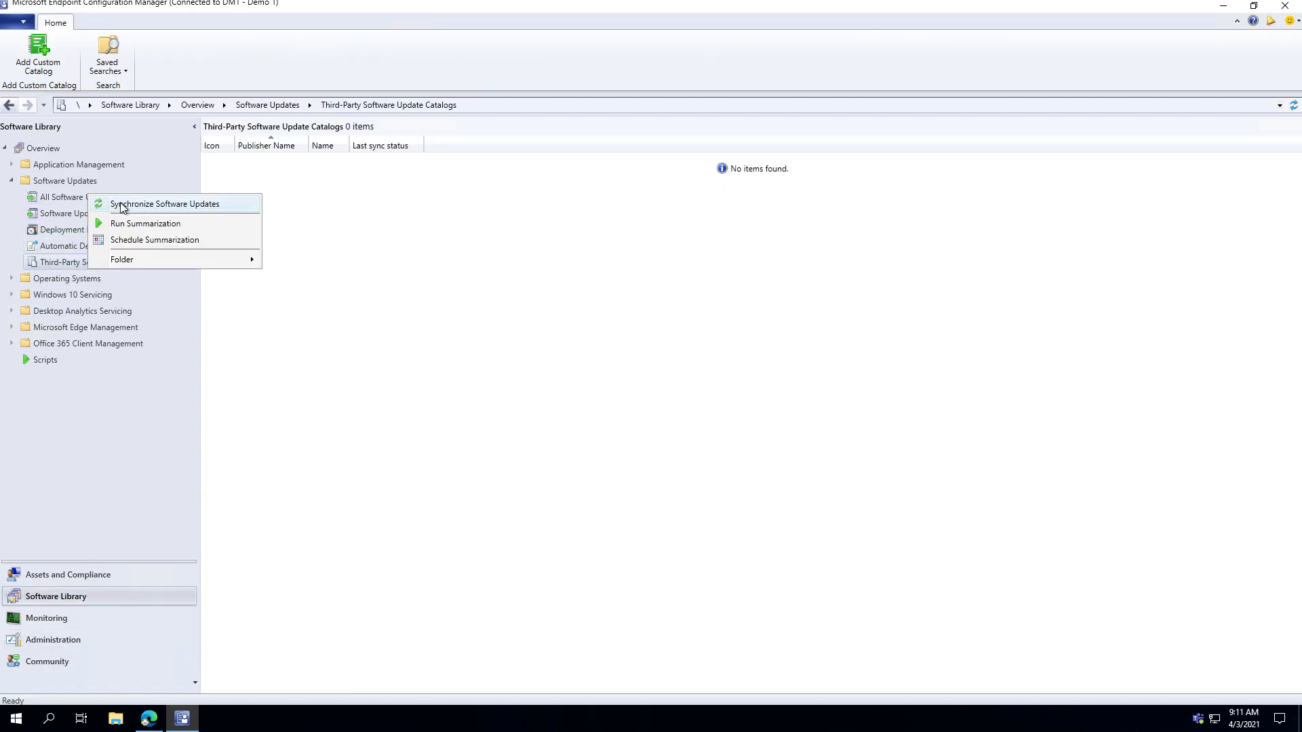
{"action": "left_click", "coordinate": [146, 206]}
{"action": "left_click", "coordinate": [699, 432]}
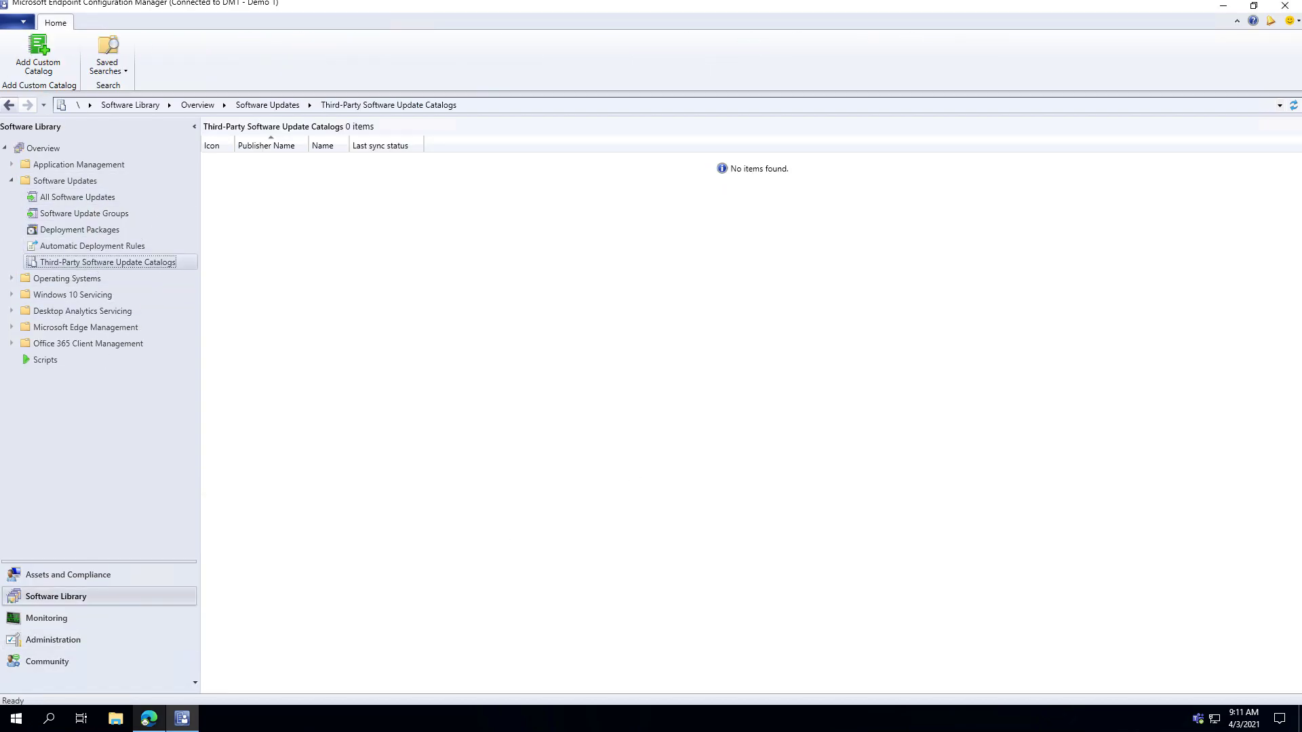
Open wsyncmgr.log from the Site Server Logs shortcut on the desktop and snap the log viewer to one half of the screen.
{"action": "left_click", "coordinate": [182, 720]}
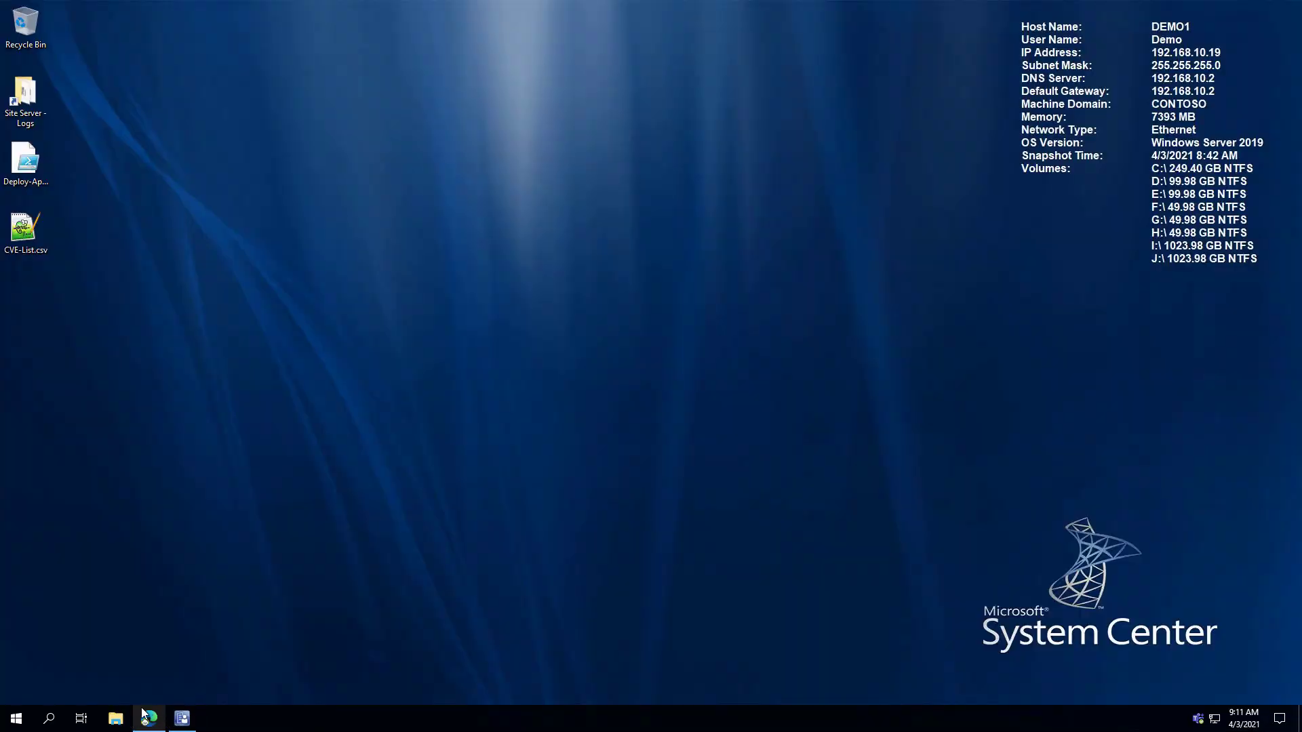
{"action": "double_click", "coordinate": [28, 100]}
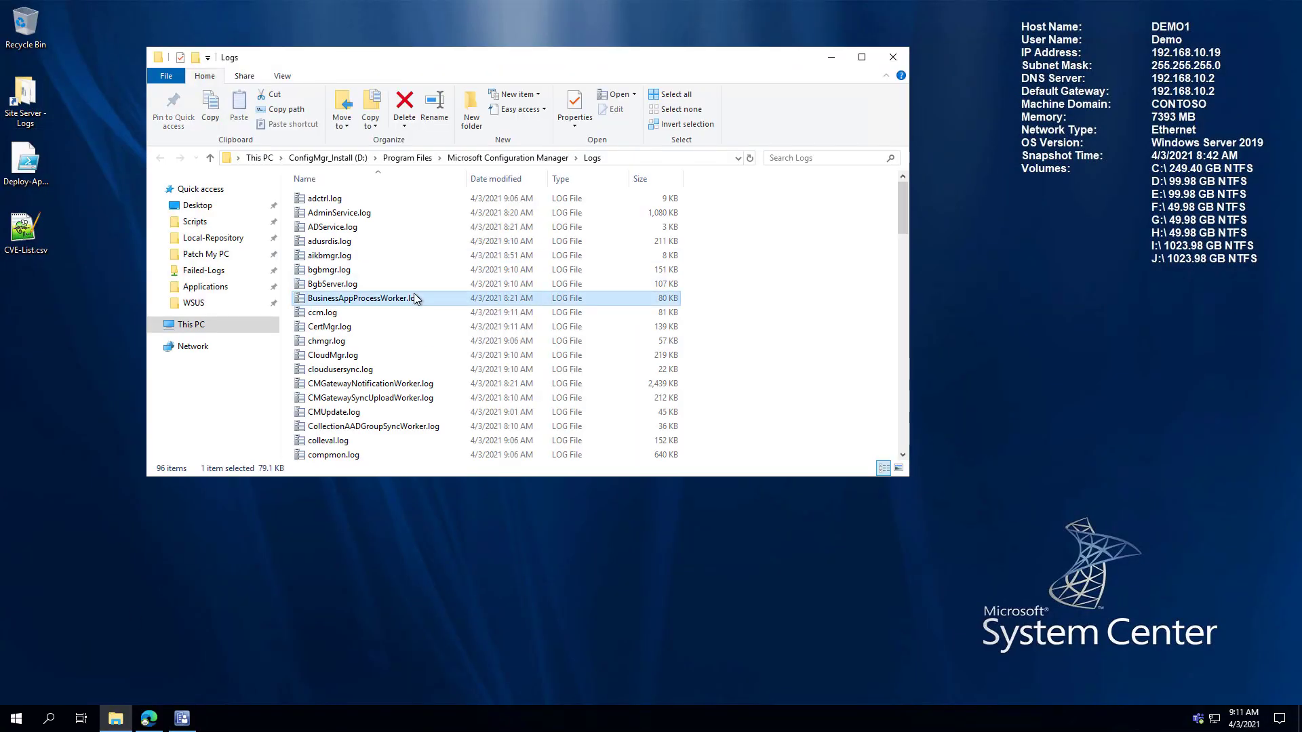
{"action": "key", "text": "Down"}
{"action": "key", "text": "Down"}
{"action": "key", "text": "Down"}
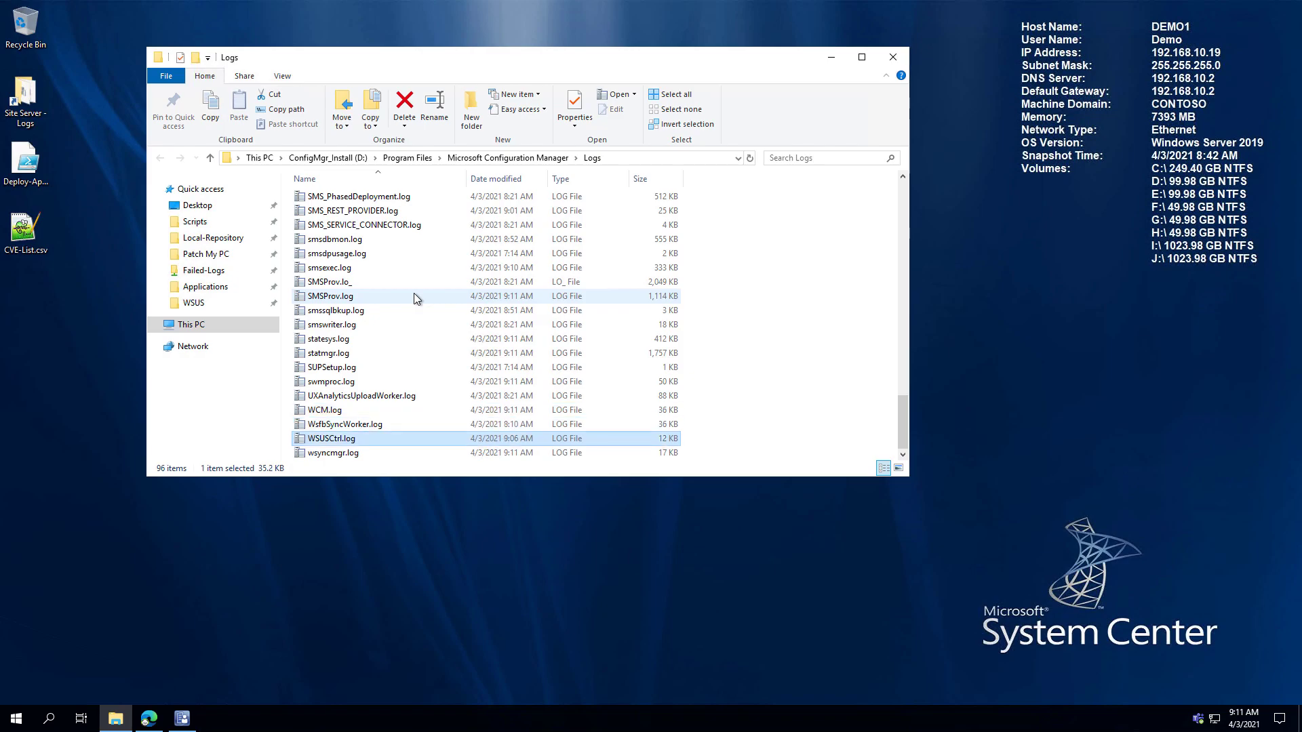
{"action": "key", "text": "Return"}
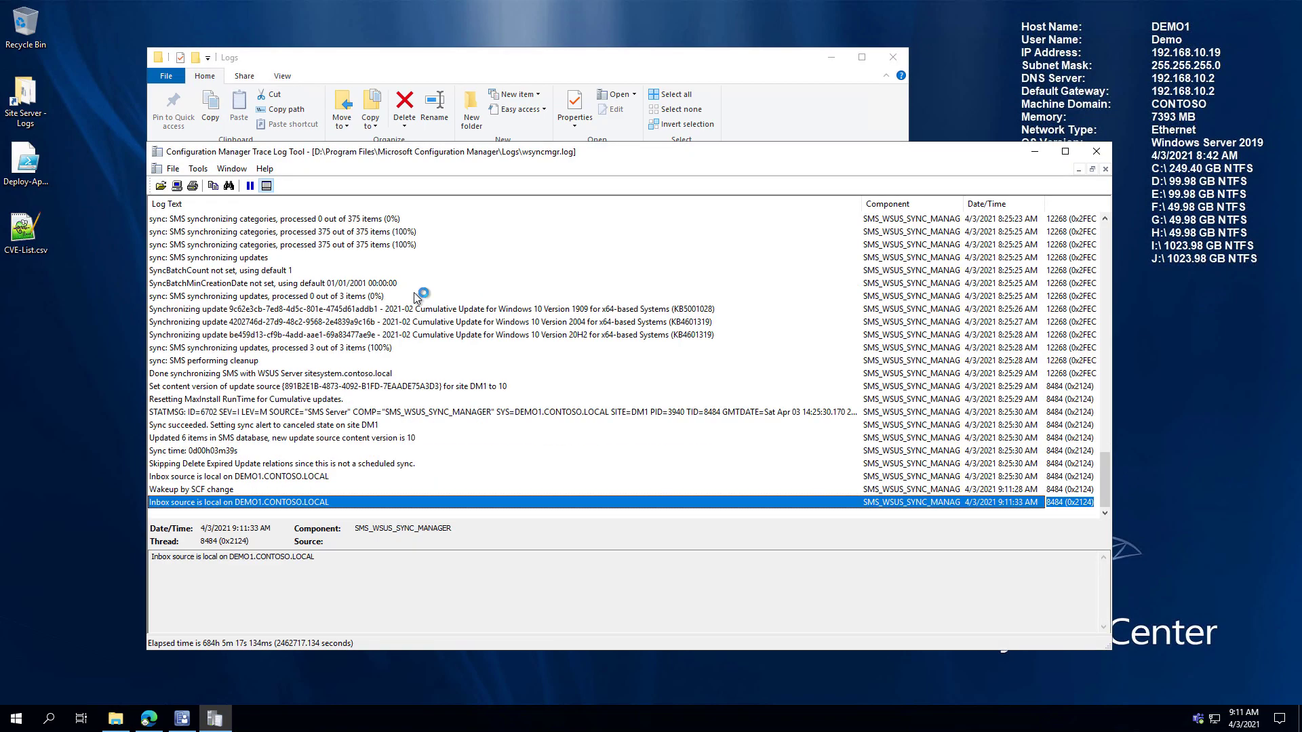
{"action": "left_click_drag", "start_coordinate": [313, 169], "coordinate": [0, 207]}
Examine the highlighted warning about the remote WSUS connection and the synchronization entries that follow it in the log.
{"action": "left_click", "coordinate": [407, 624]}
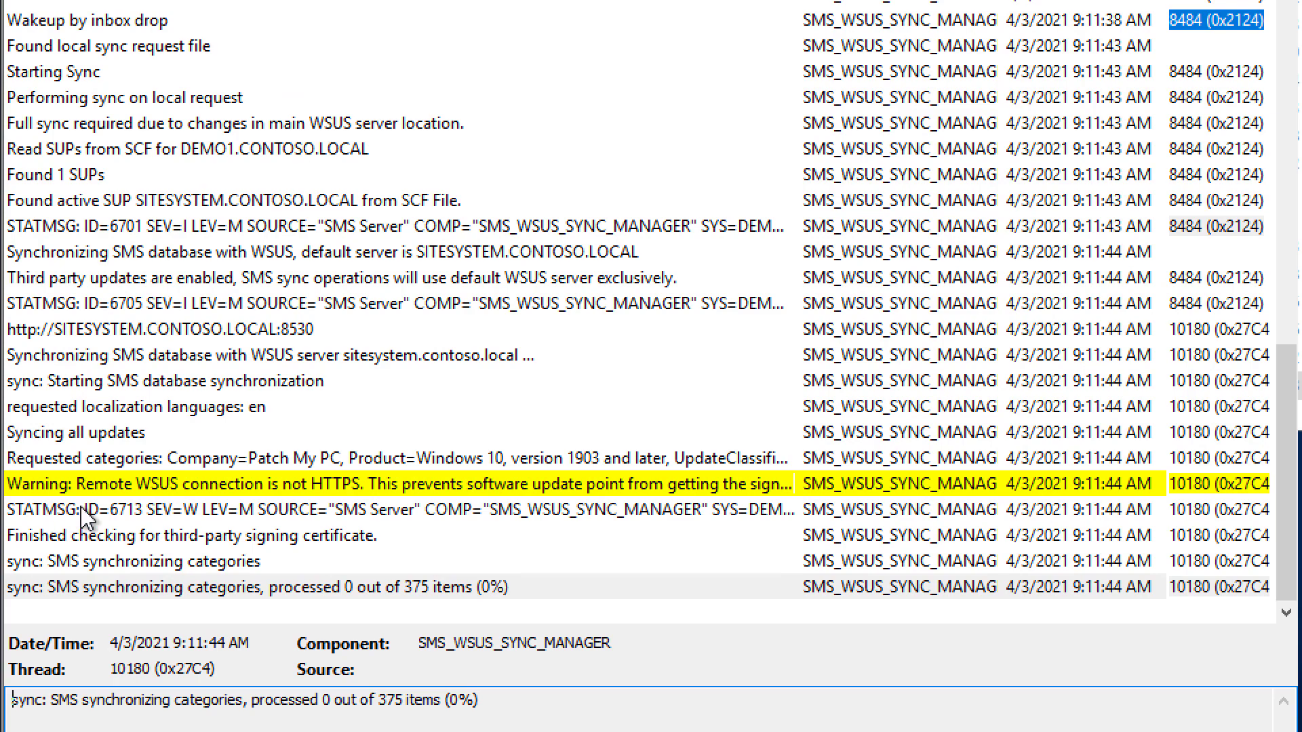
{"action": "left_click", "coordinate": [109, 489]}
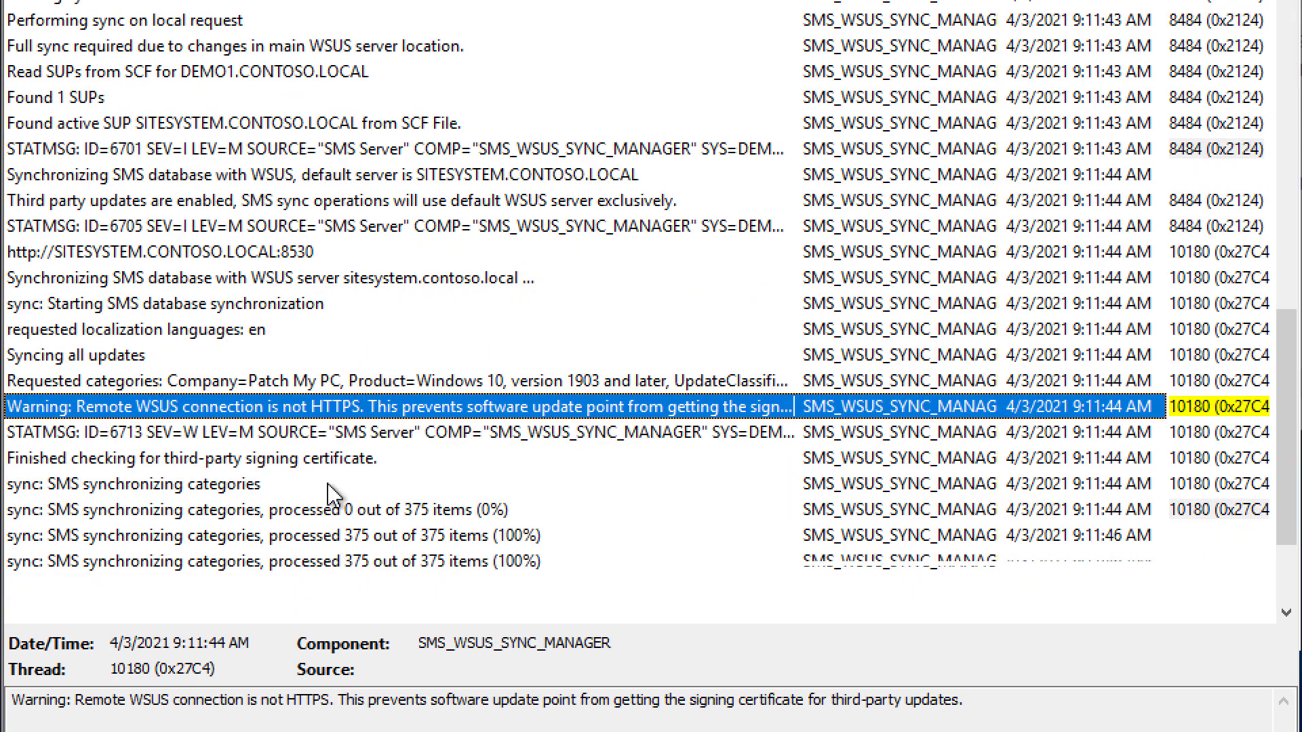
{"action": "scroll", "coordinate": [335, 502], "scroll_direction": "down", "scroll_amount": 3}
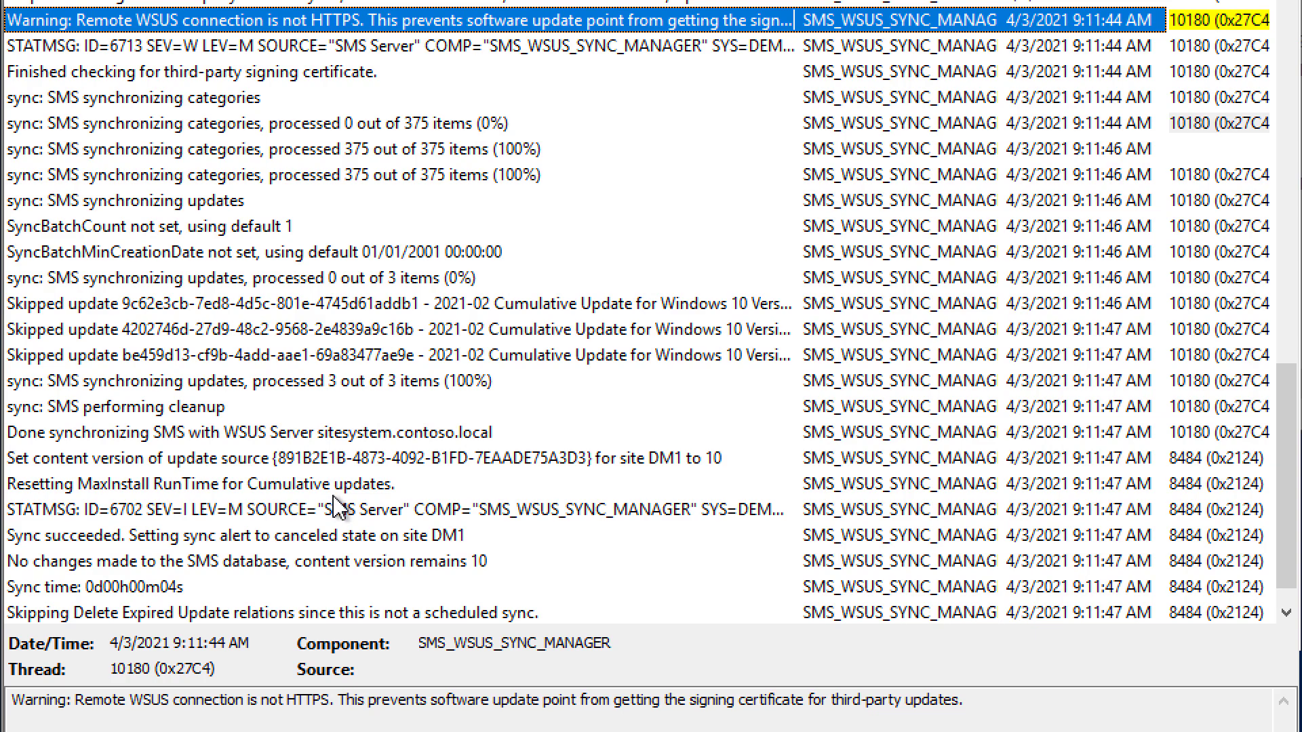
{"action": "left_click", "coordinate": [434, 459]}
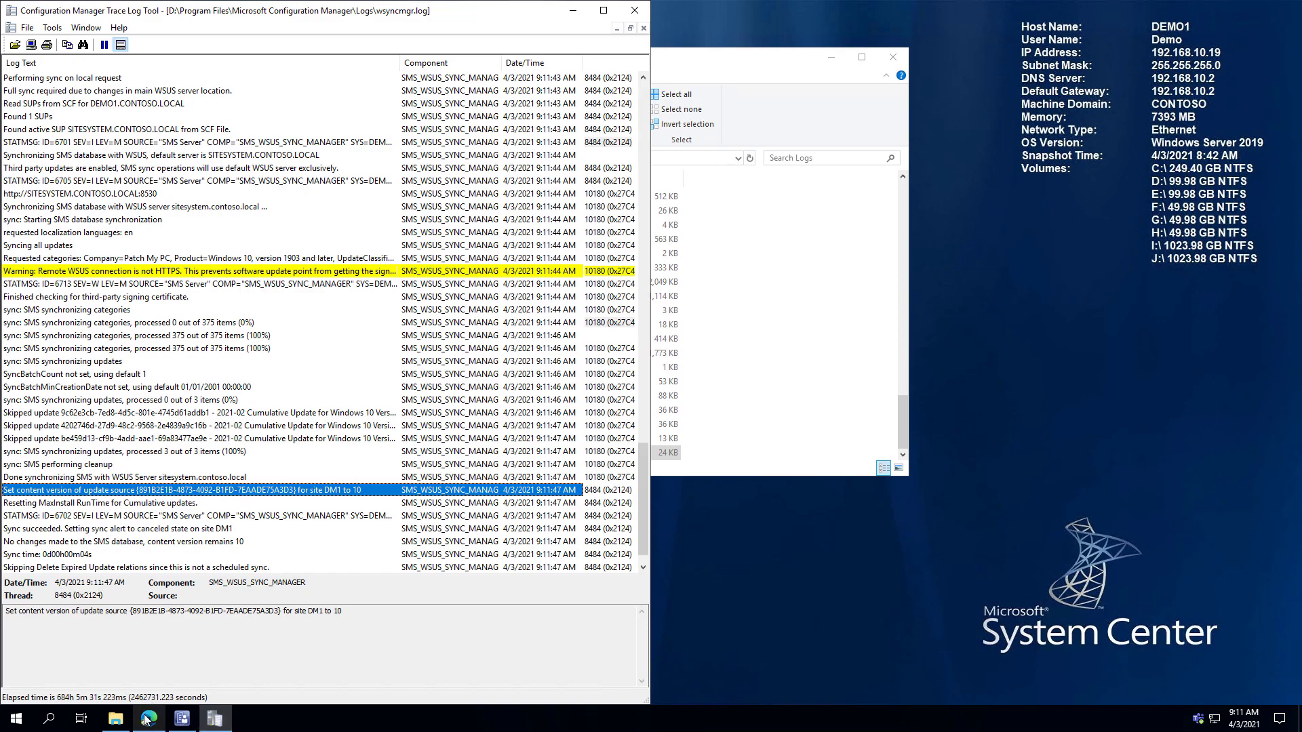
Search the web for "wsus signing certificate" in a new browser tab and read the Patch My PC article about it.
{"action": "left_click", "coordinate": [149, 720]}
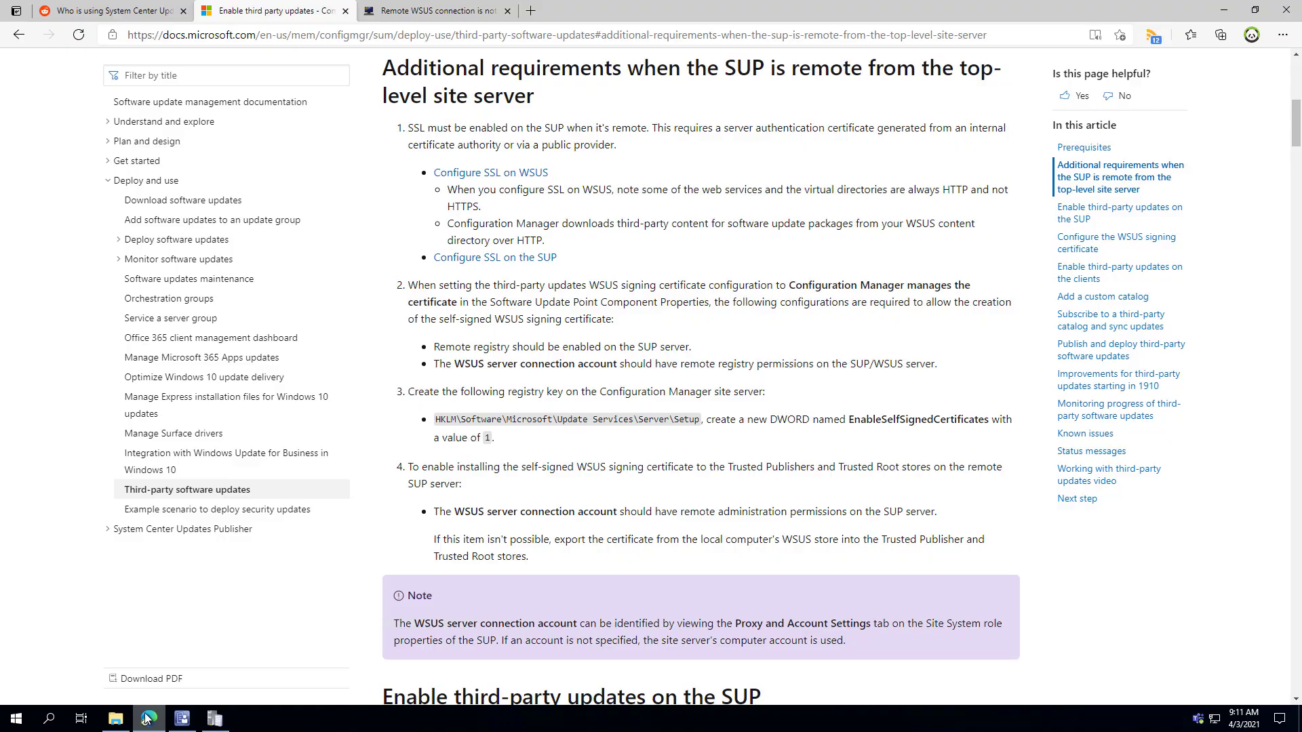
{"action": "key", "text": "ctrl+t"}
{"action": "type", "text": "w"}
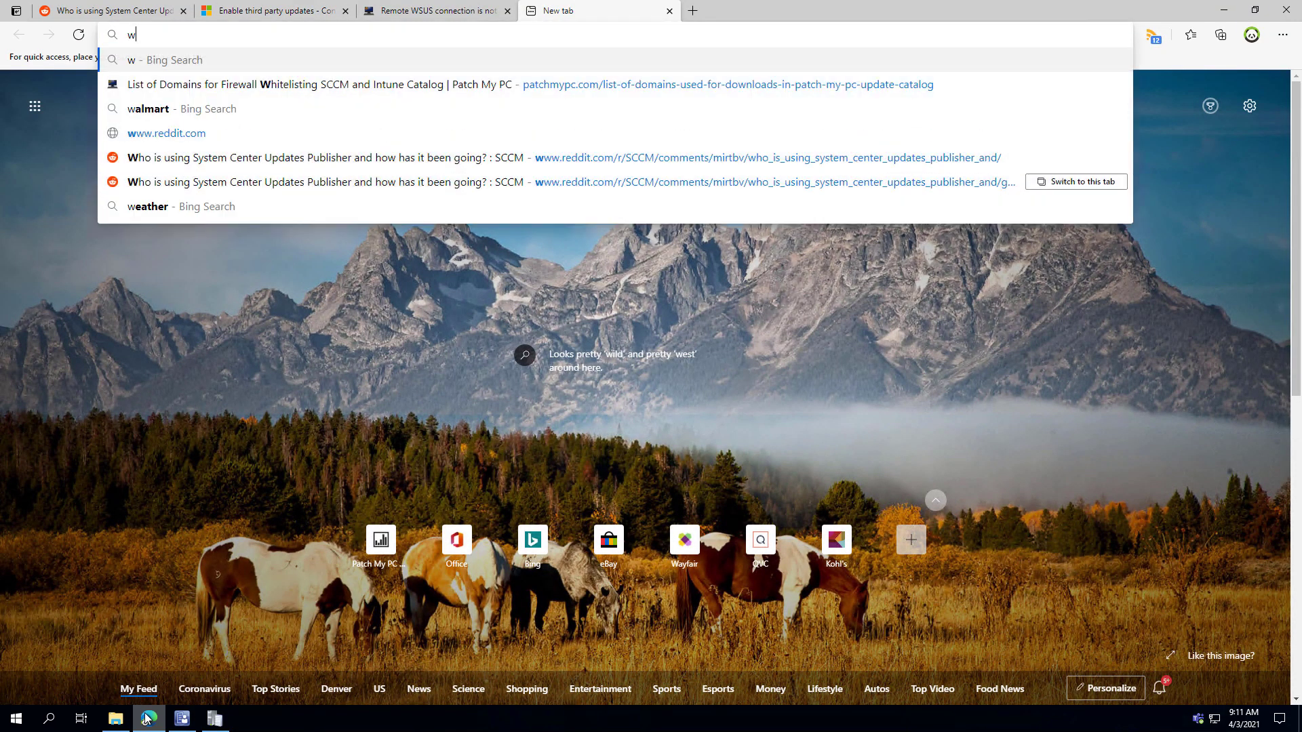
{"action": "type", "text": "sus signing c"}
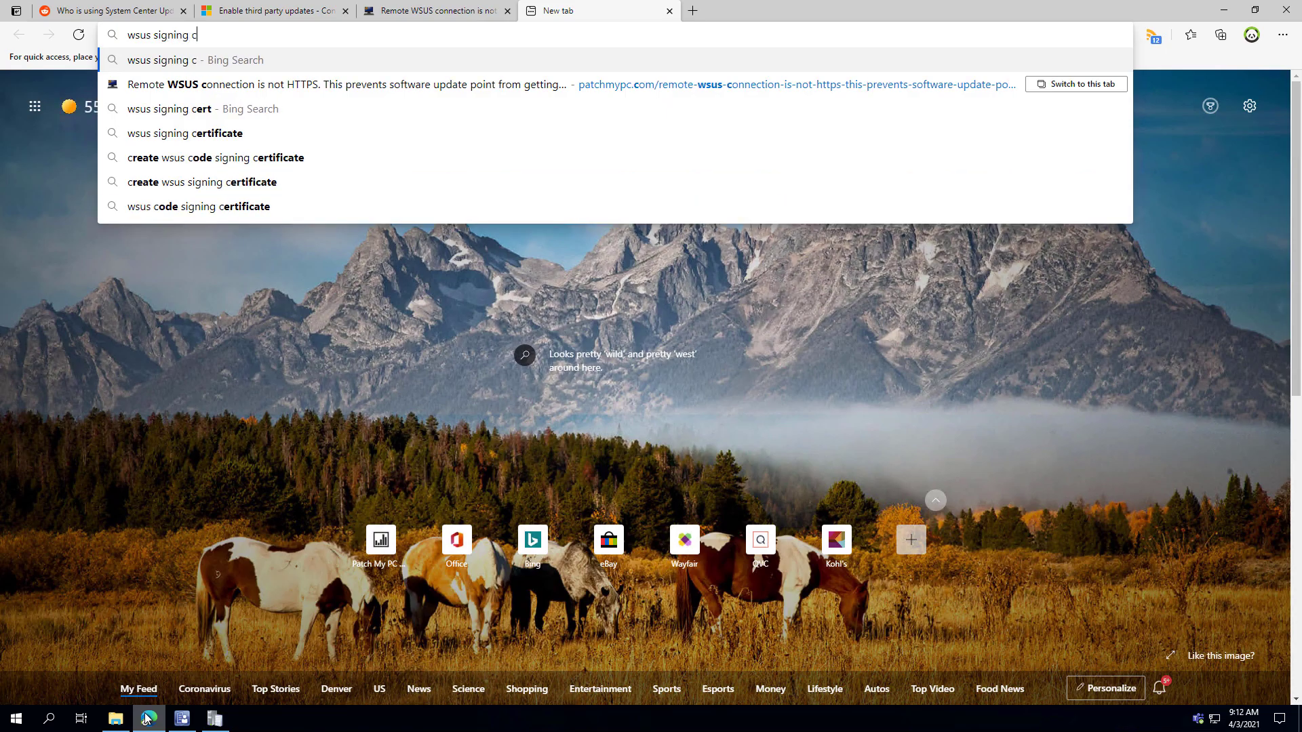
{"action": "type", "text": "ertificate"}
{"action": "key", "text": "Return"}
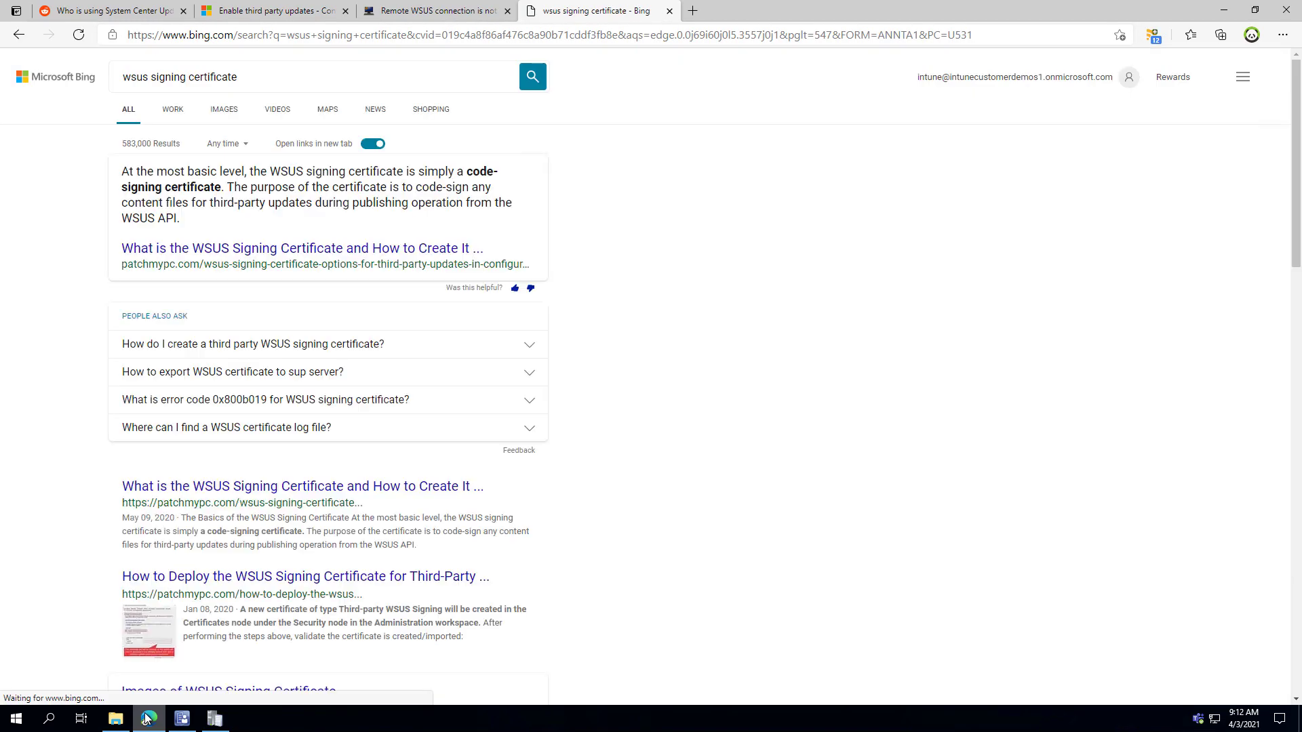
{"action": "left_click", "coordinate": [367, 256]}
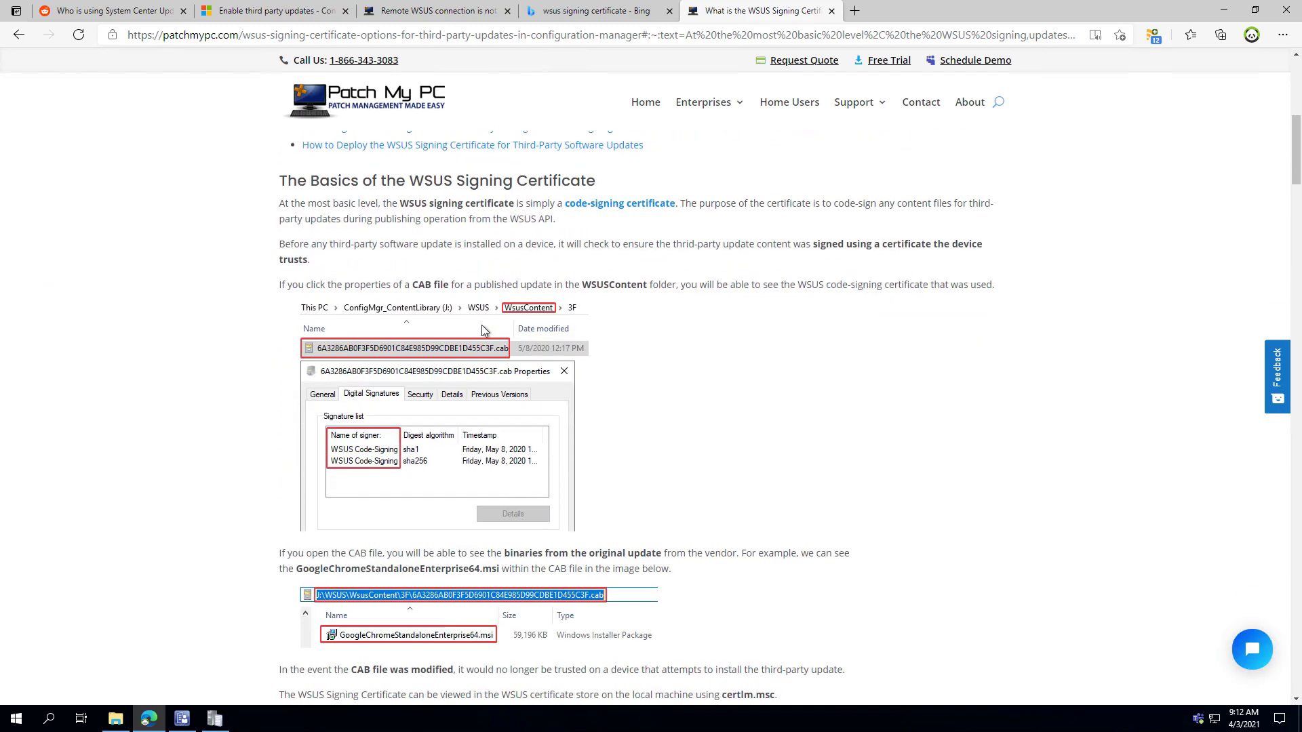
{"action": "scroll", "coordinate": [483, 320], "scroll_direction": "down", "scroll_amount": 2}
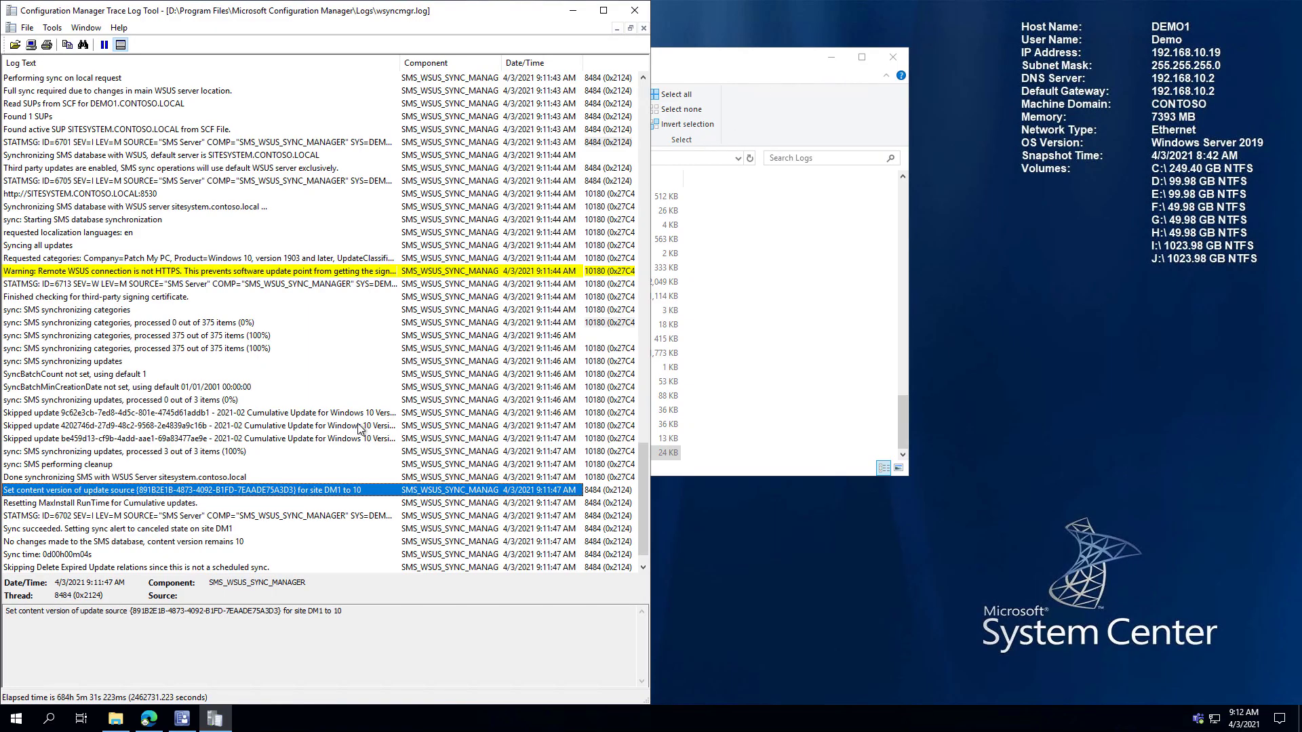
Select the warning about the non-HTTPS remote WSUS connection in wsyncmgr.log and switch to the SITESYSTEM remote session.
{"action": "scroll", "coordinate": [188, 246], "scroll_direction": "down", "scroll_amount": 1}
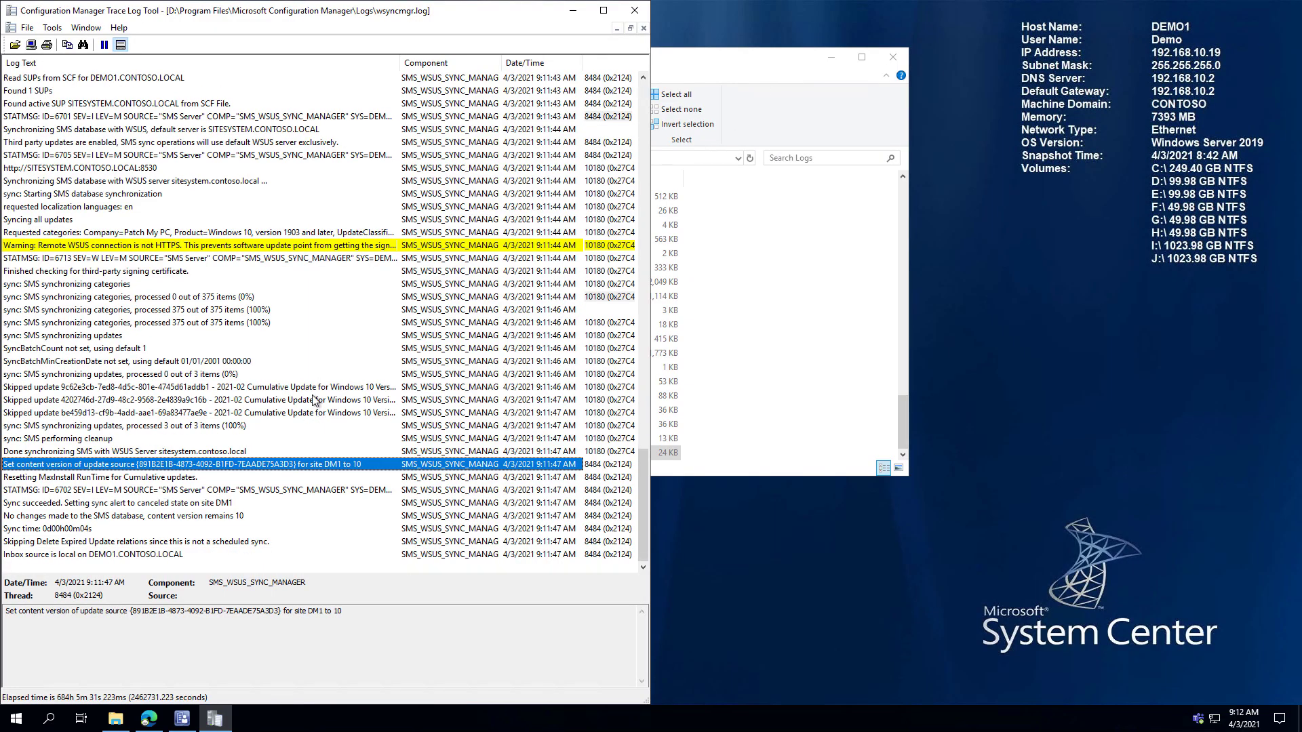
{"action": "left_click", "coordinate": [198, 248]}
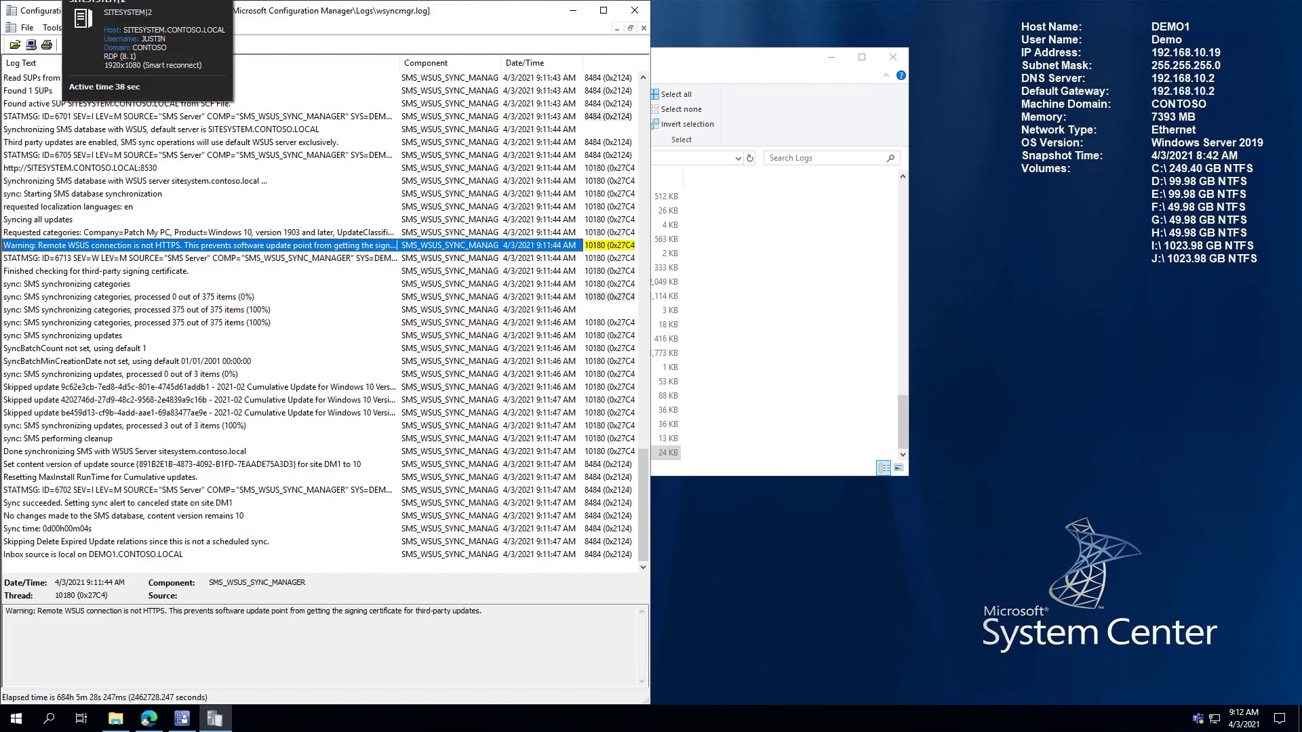
{"action": "left_click", "coordinate": [62, 0]}
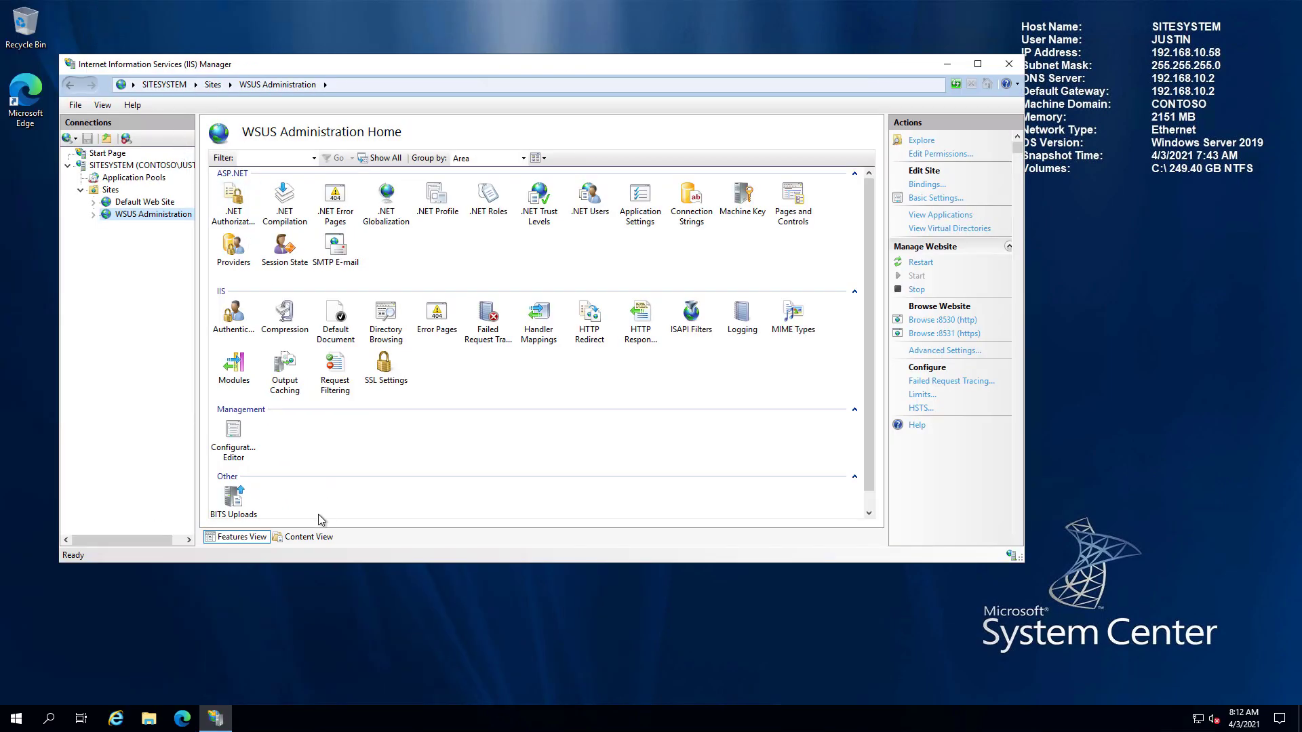
Open SMS_ISVUPDATES_SYNCAGENT.log from C:\SMS\Logs on SITESYSTEM.
{"action": "left_click", "coordinate": [149, 720]}
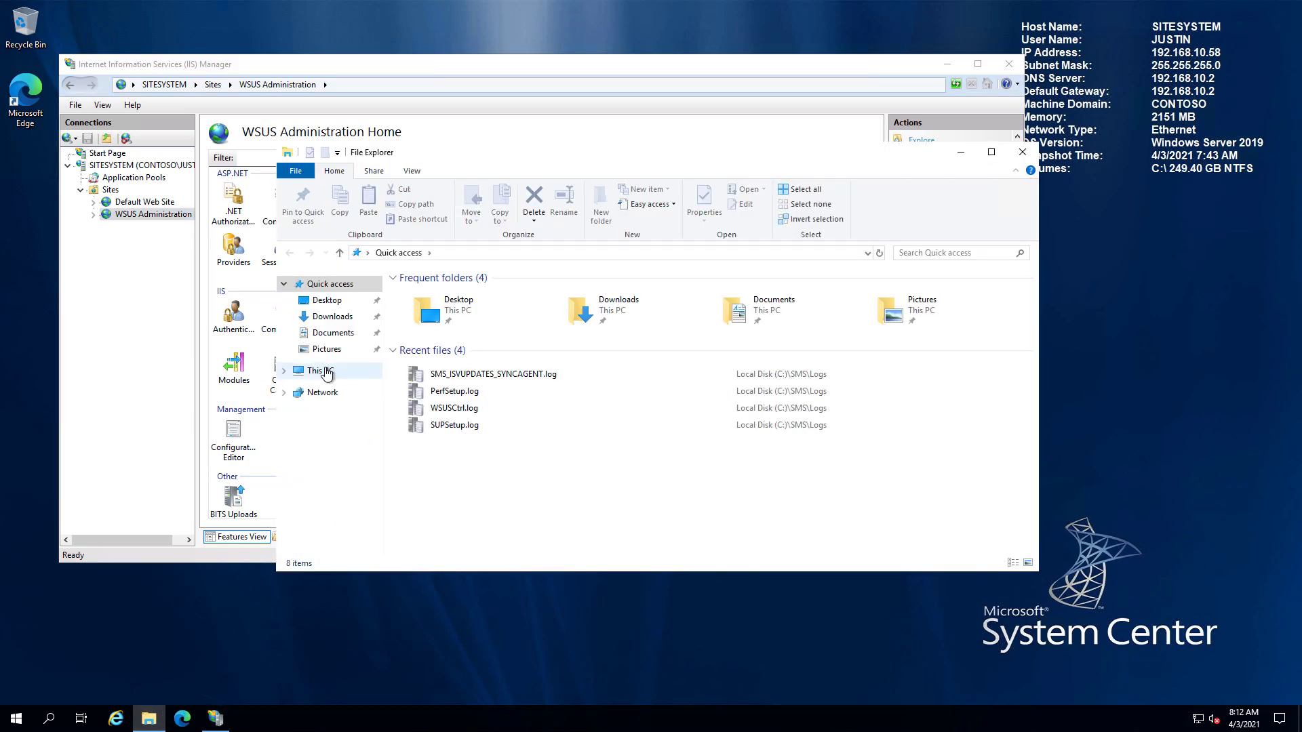
{"action": "left_click", "coordinate": [324, 371]}
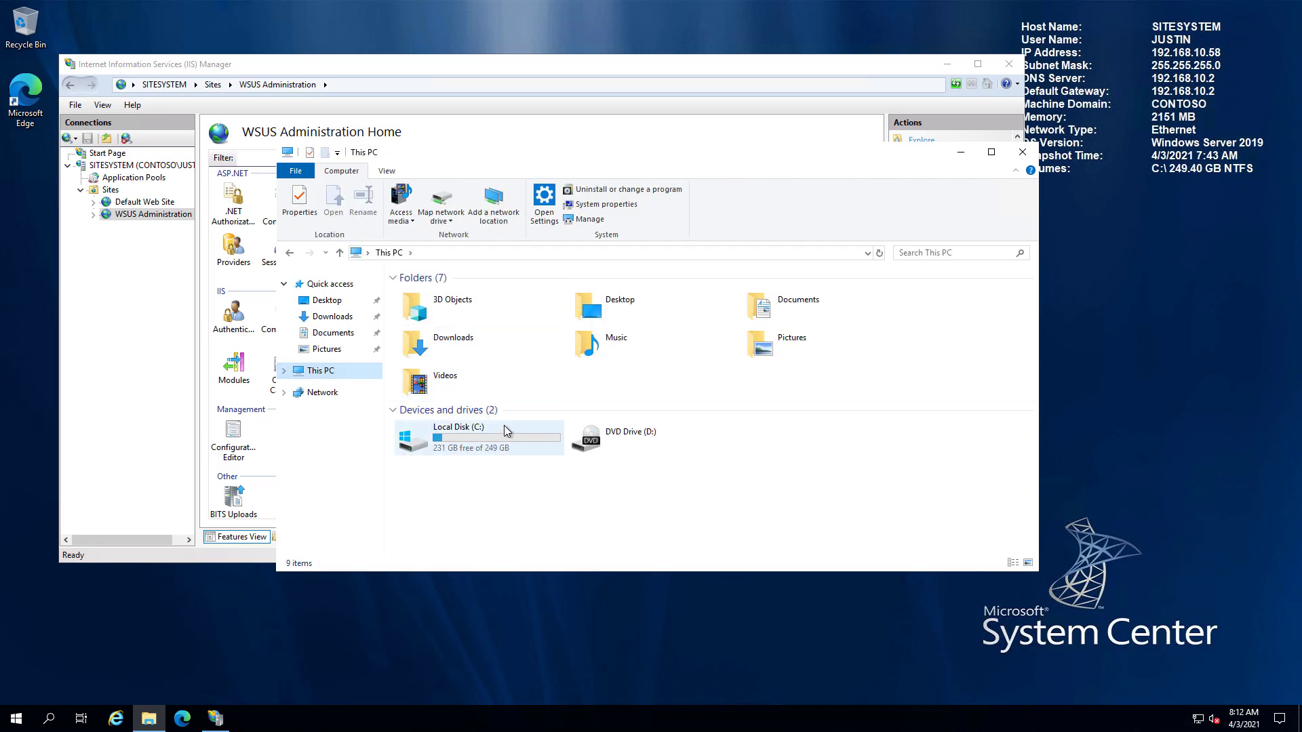
{"action": "double_click", "coordinate": [503, 425]}
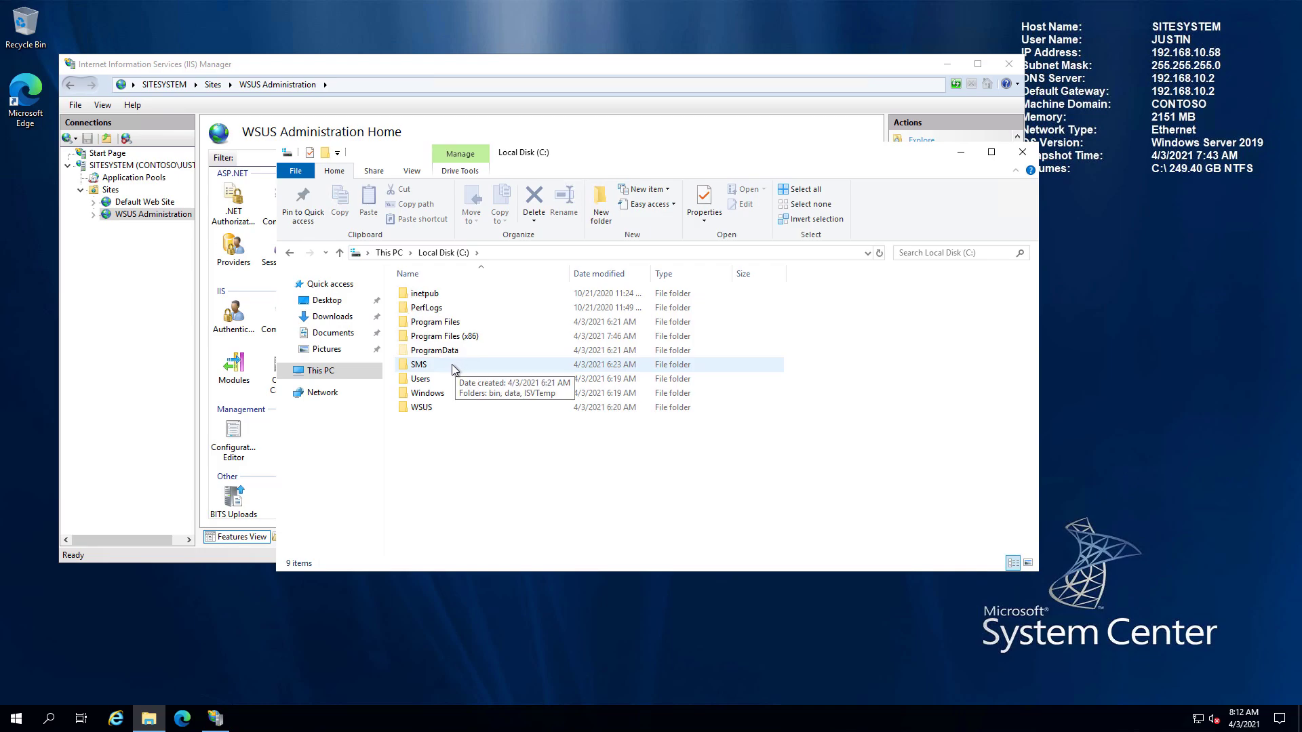
{"action": "double_click", "coordinate": [453, 367]}
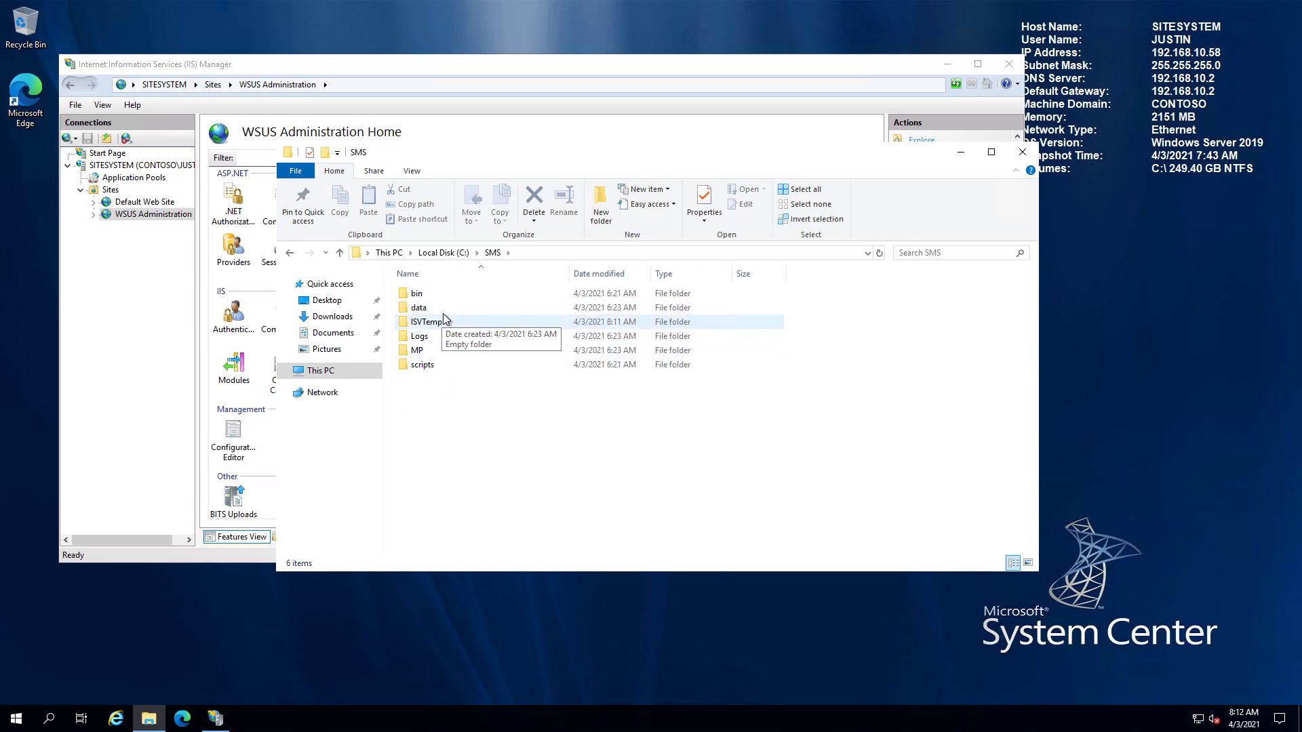
{"action": "double_click", "coordinate": [434, 336]}
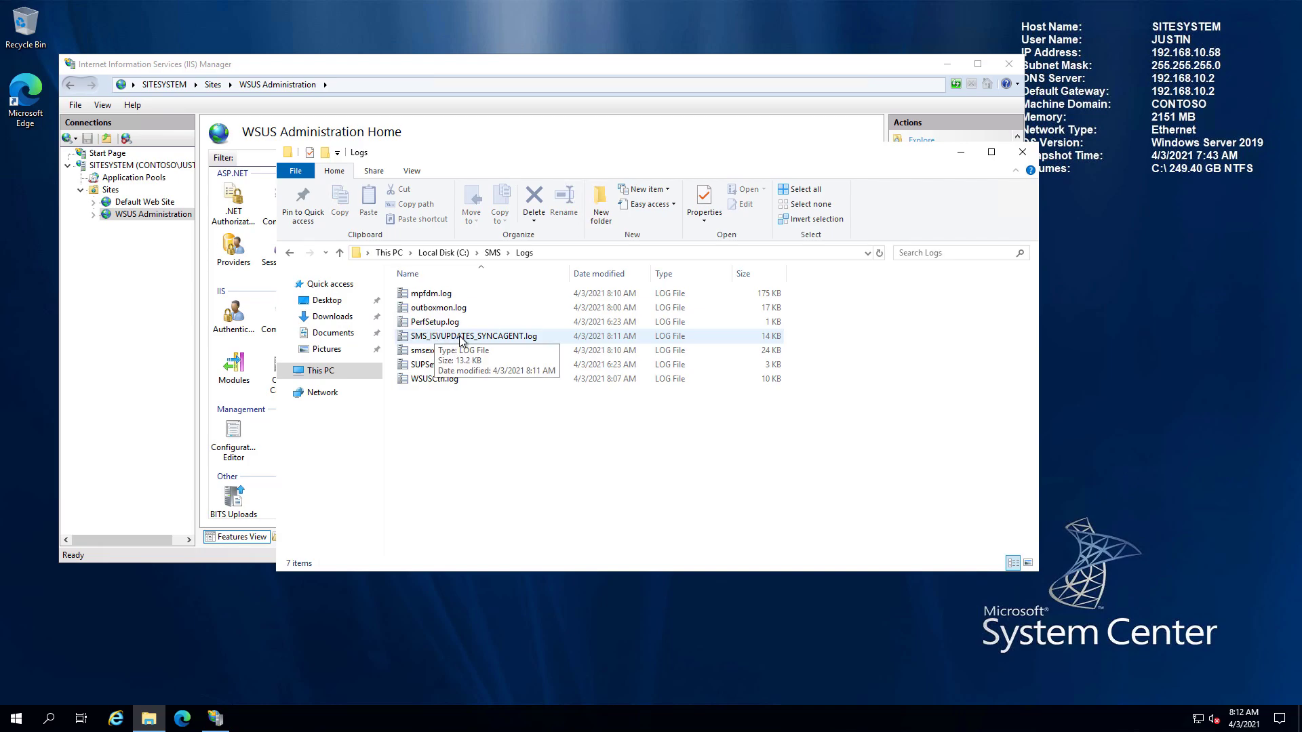
{"action": "double_click", "coordinate": [461, 337]}
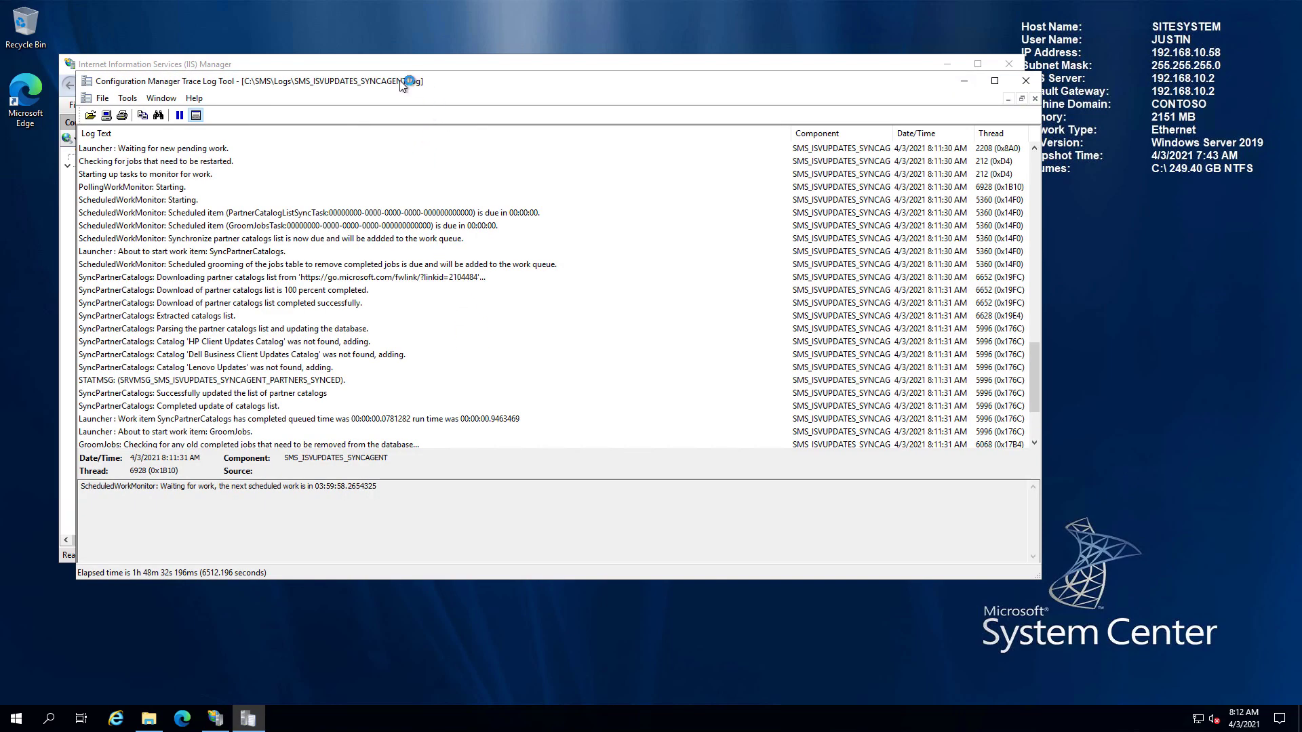
Narrow the log viewer window and examine the earlier startup, shutdown and registry subscription entries of the sync agent.
{"action": "scroll", "coordinate": [380, 298], "scroll_direction": "up", "scroll_amount": 12}
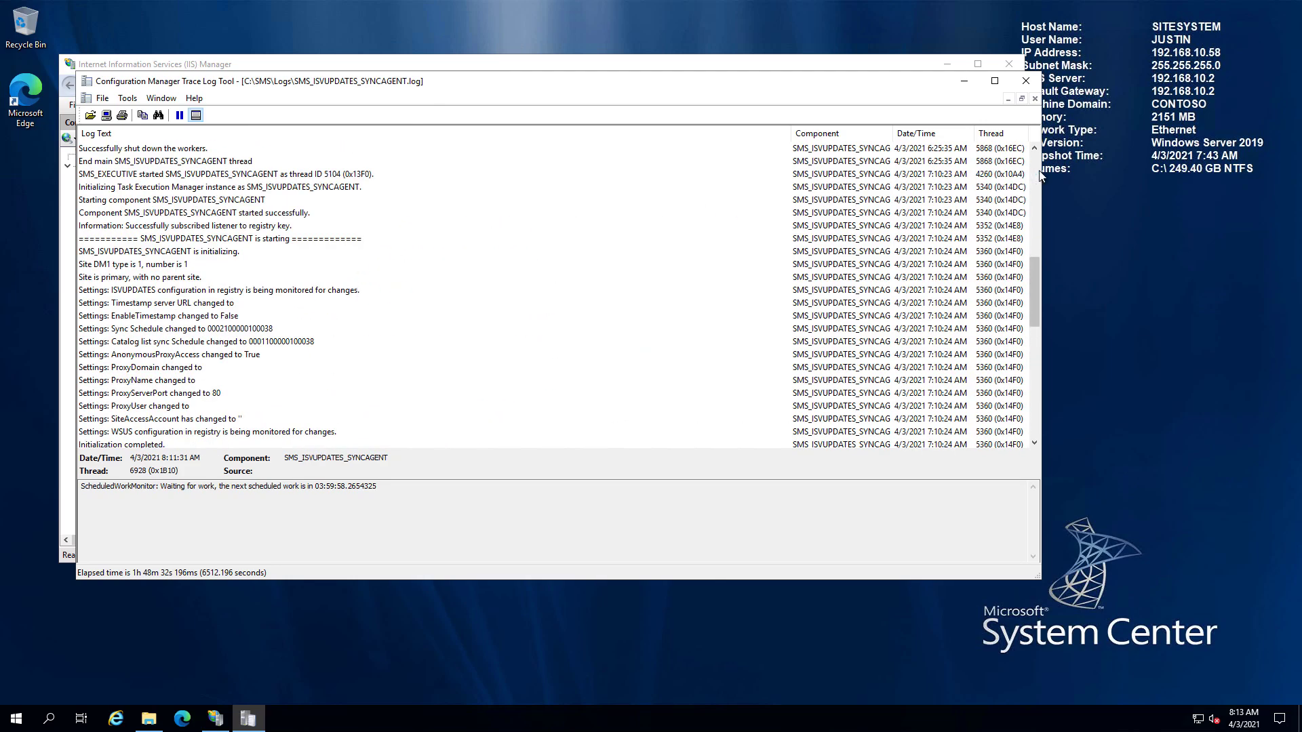
{"action": "left_click_drag", "start_coordinate": [1041, 174], "coordinate": [791, 185]}
{"action": "scroll", "coordinate": [279, 269], "scroll_direction": "up", "scroll_amount": 1}
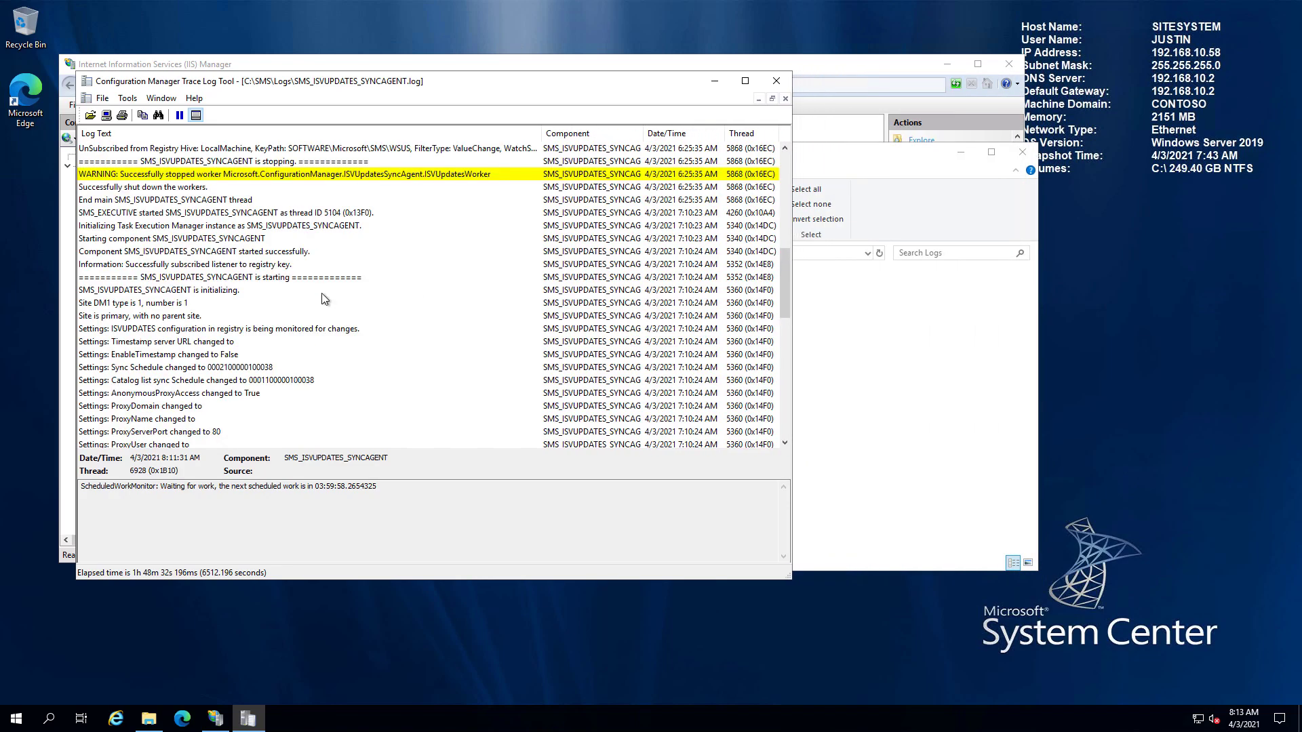
{"action": "scroll", "coordinate": [271, 236], "scroll_direction": "up", "scroll_amount": 4}
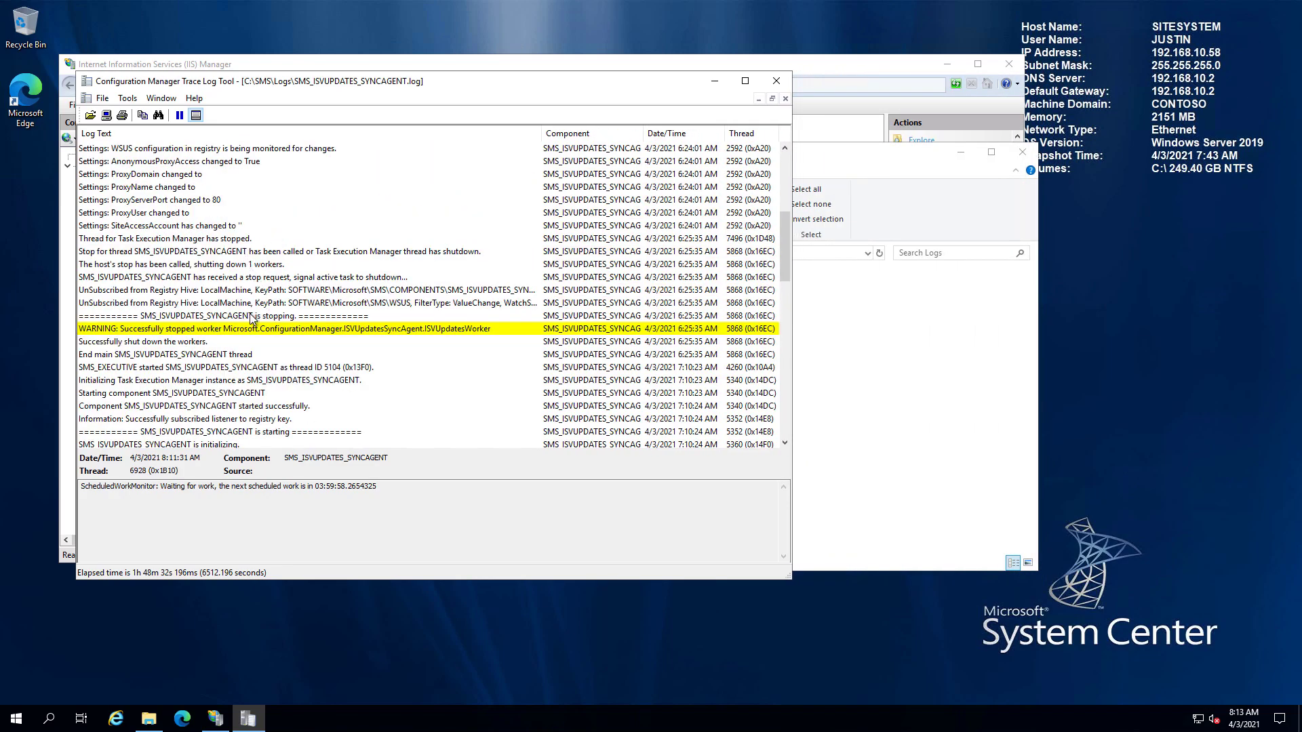
{"action": "scroll", "coordinate": [288, 312], "scroll_direction": "down", "scroll_amount": 2}
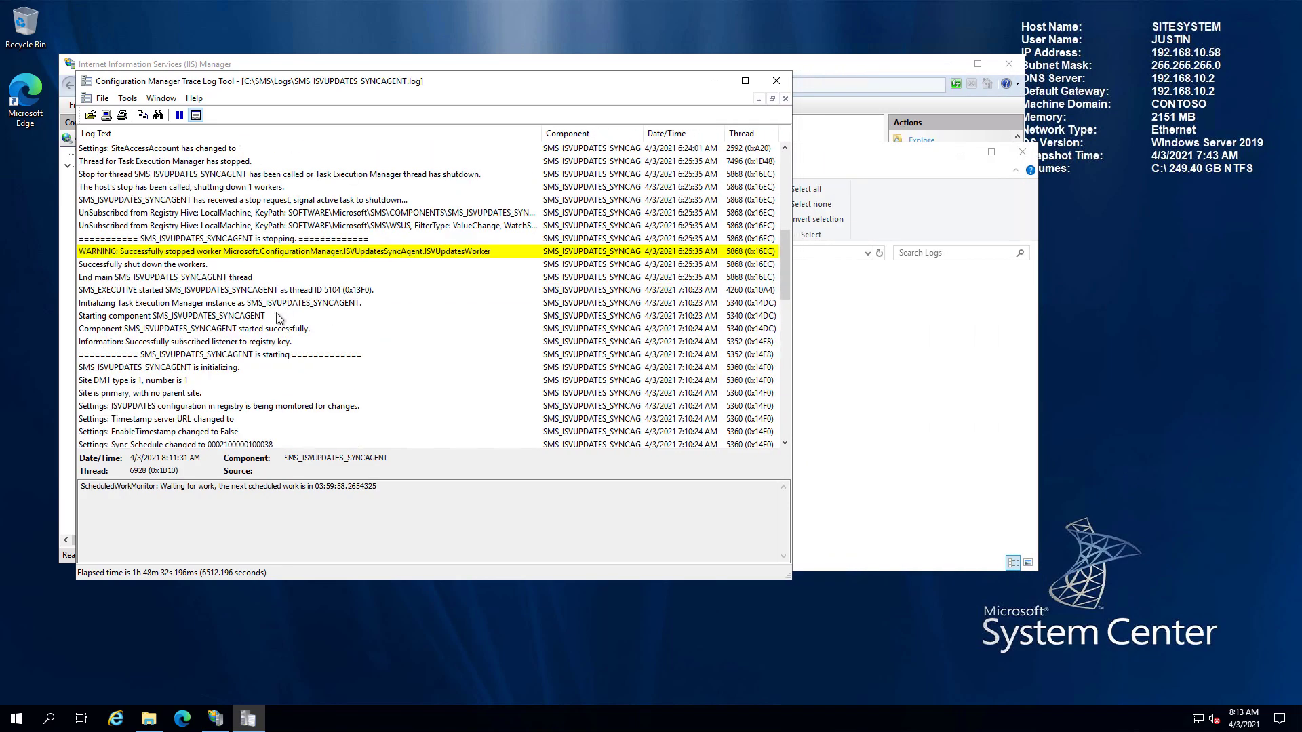
{"action": "left_click", "coordinate": [246, 339]}
{"action": "scroll", "coordinate": [221, 265], "scroll_direction": "up", "scroll_amount": 2}
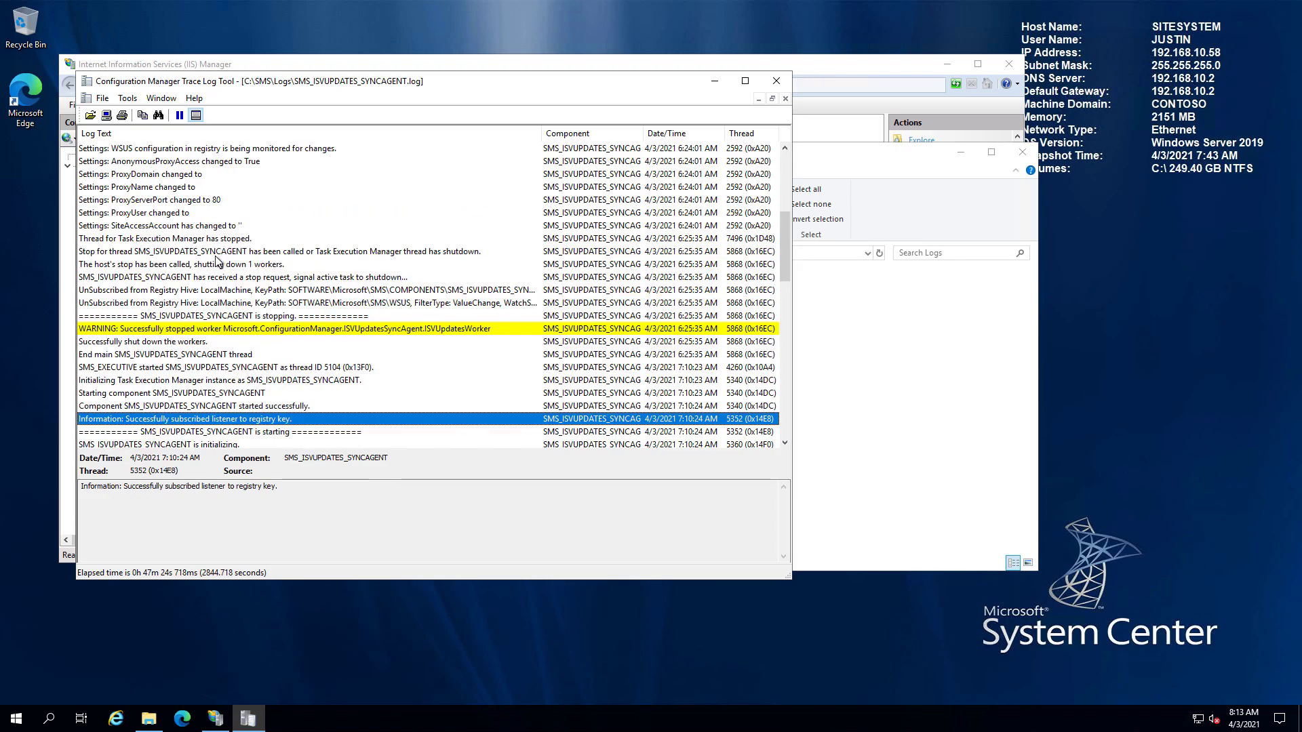
{"action": "scroll", "coordinate": [225, 227], "scroll_direction": "up", "scroll_amount": 3}
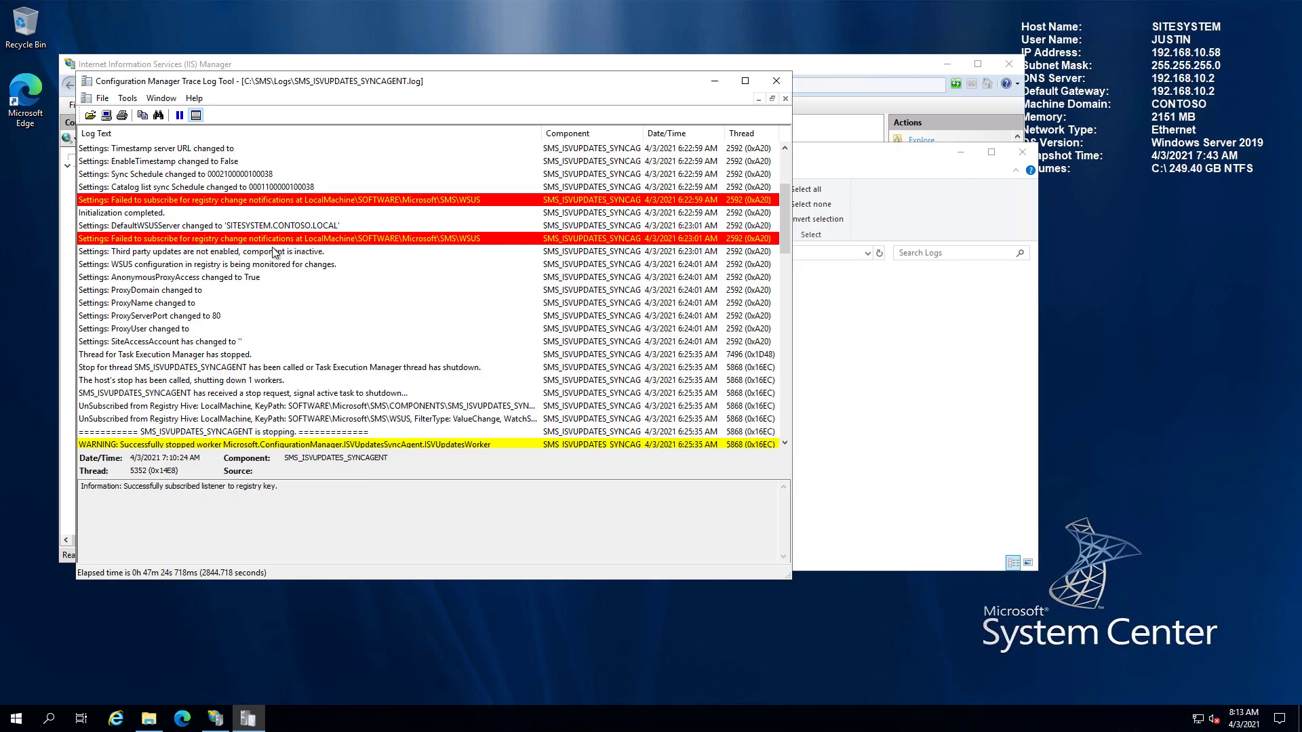
{"action": "scroll", "coordinate": [286, 248], "scroll_direction": "up", "scroll_amount": 3}
{"action": "scroll", "coordinate": [292, 273], "scroll_direction": "down", "scroll_amount": 2}
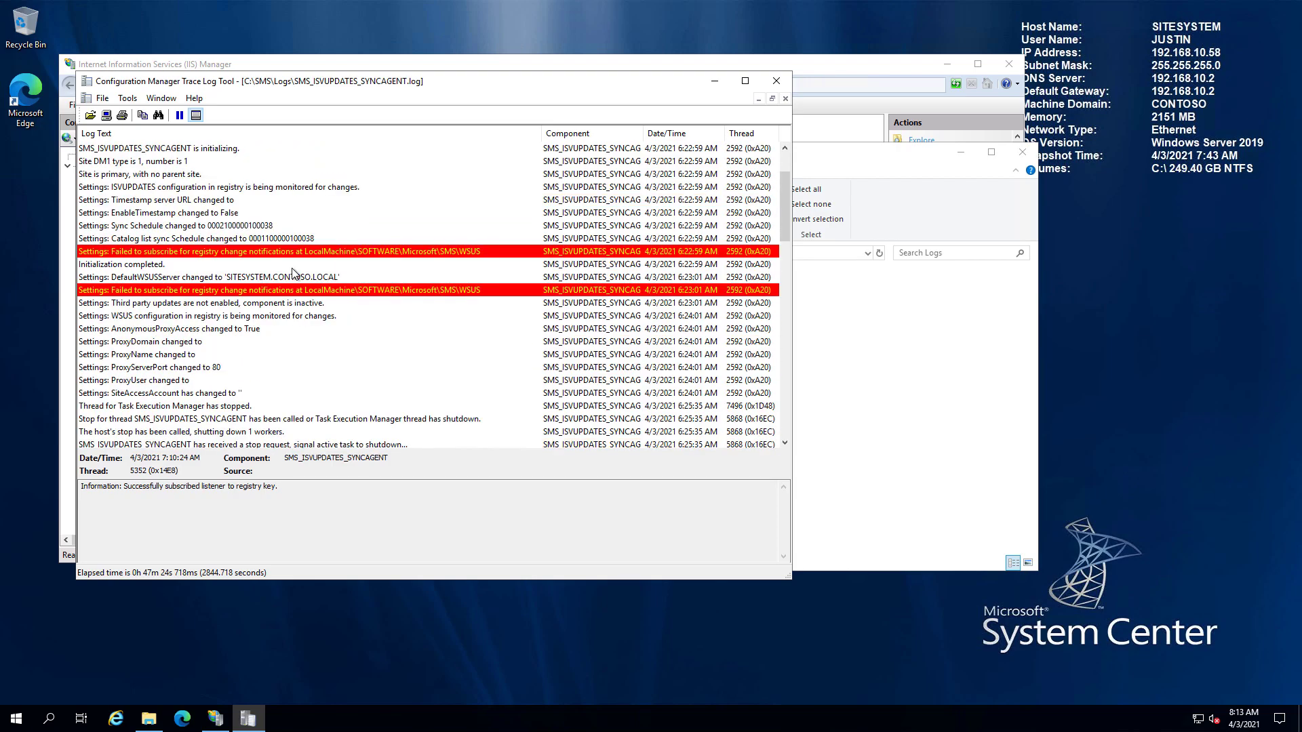
{"action": "scroll", "coordinate": [298, 271], "scroll_direction": "down", "scroll_amount": 12}
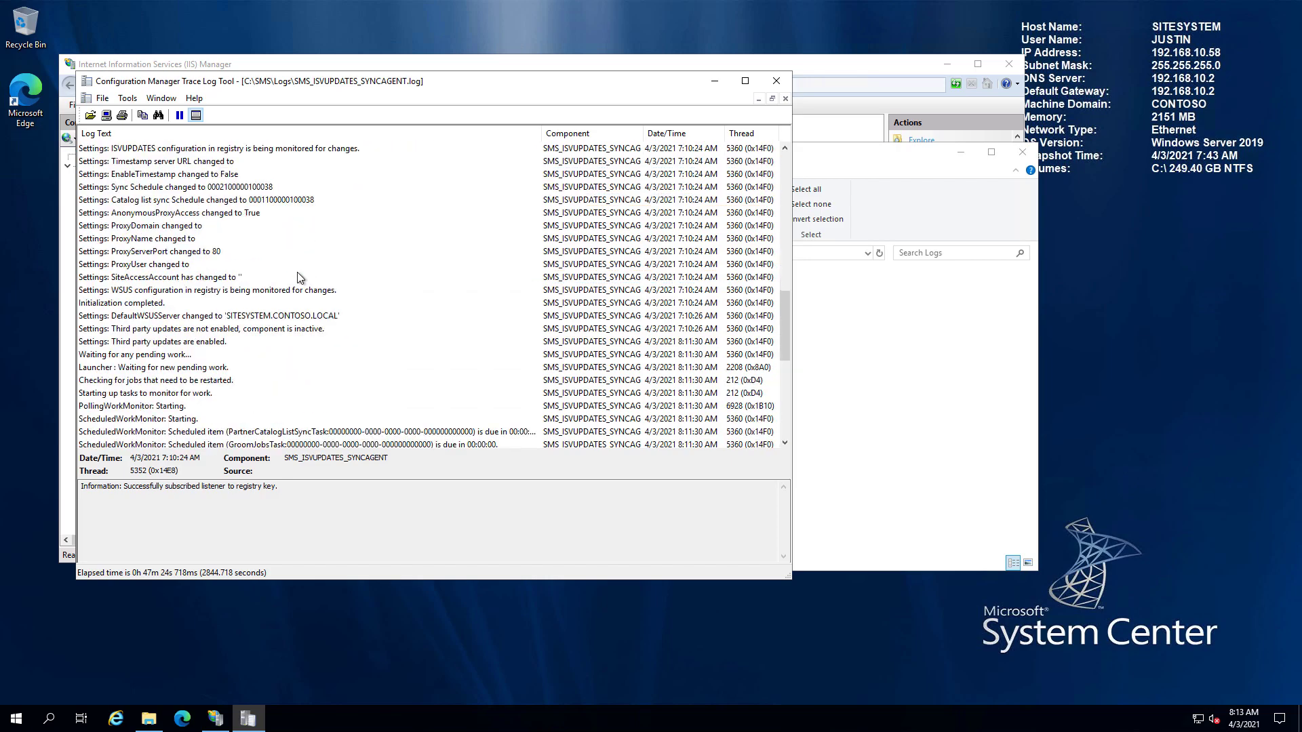
Examine the log entries for enabling third-party updates and downloading the HP, Dell and Lenovo partner catalogs.
{"action": "left_click", "coordinate": [415, 266]}
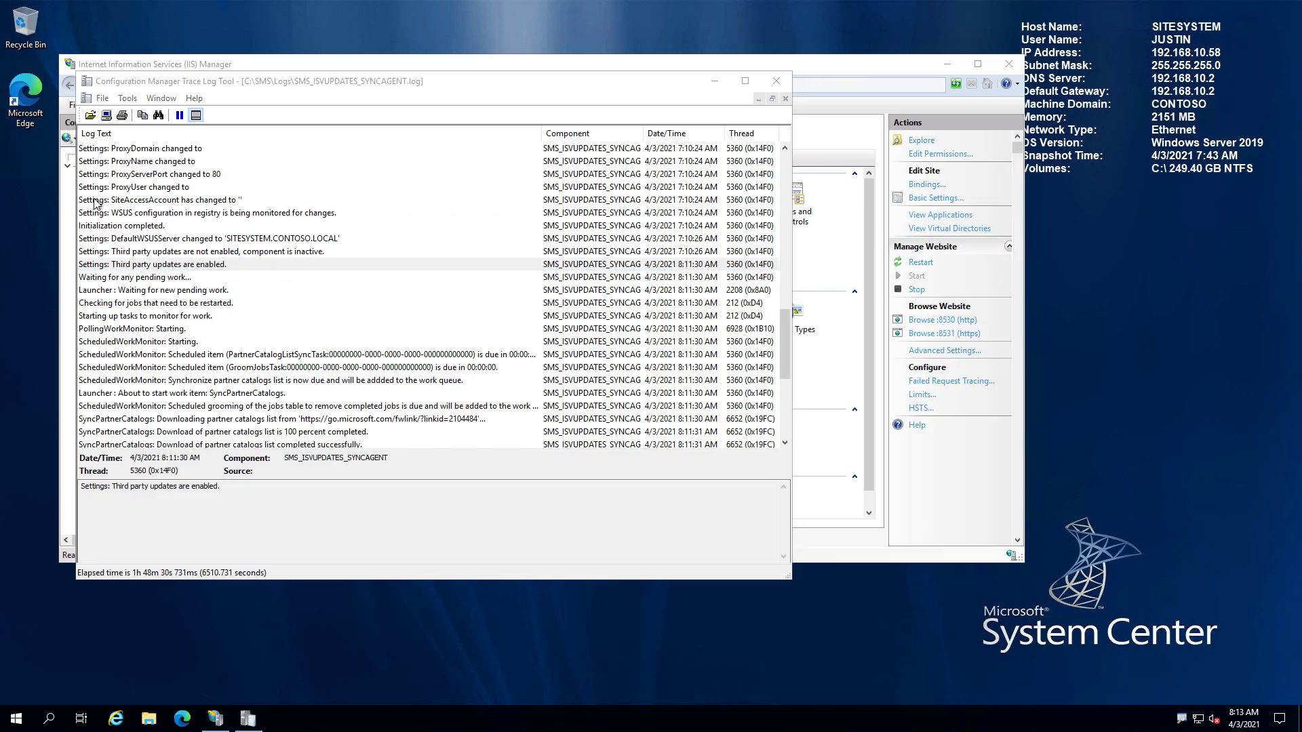
{"action": "left_click", "coordinate": [148, 265]}
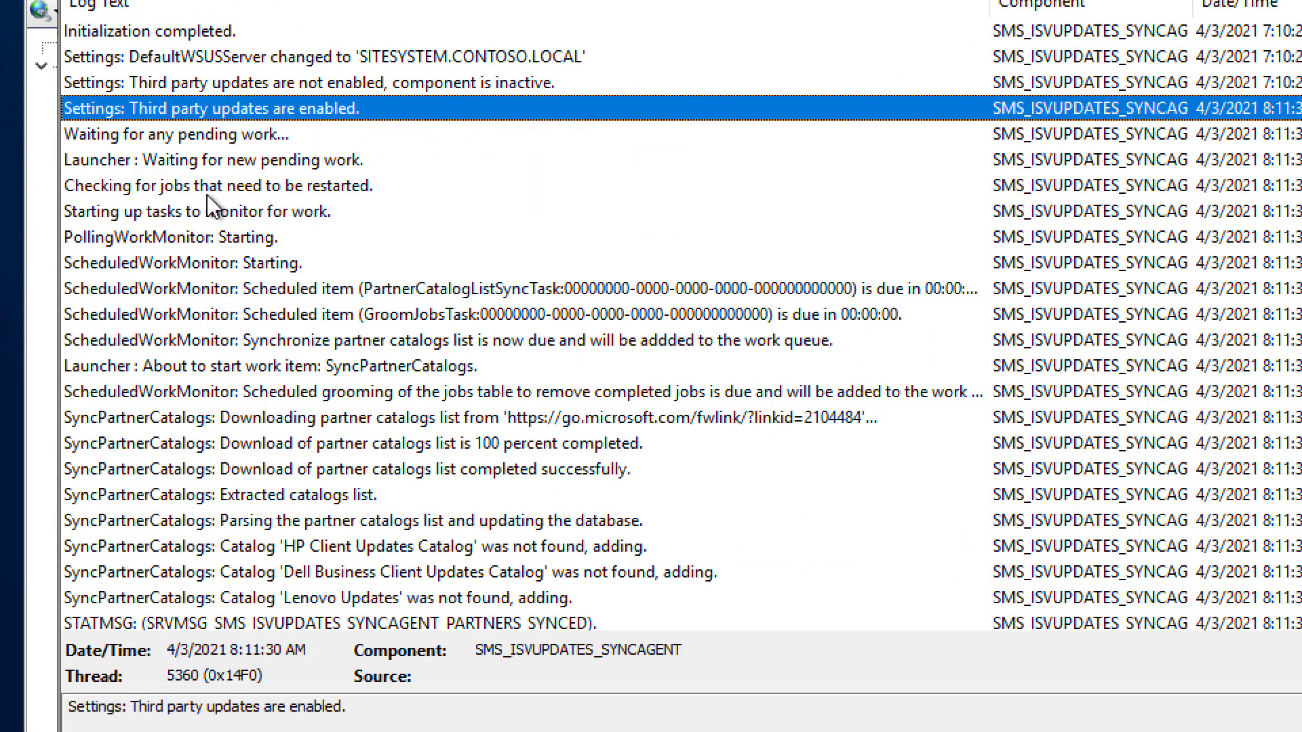
{"action": "scroll", "coordinate": [248, 219], "scroll_direction": "down", "scroll_amount": 4}
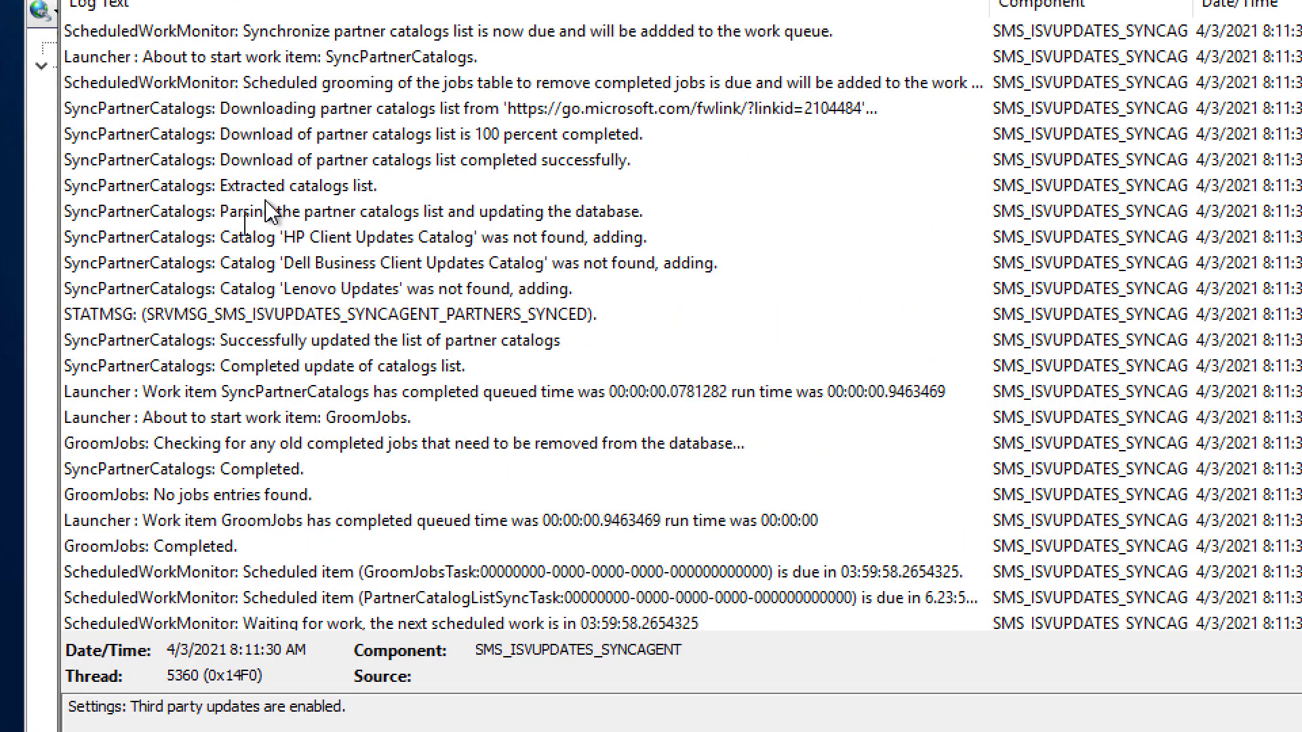
{"action": "left_click", "coordinate": [276, 244]}
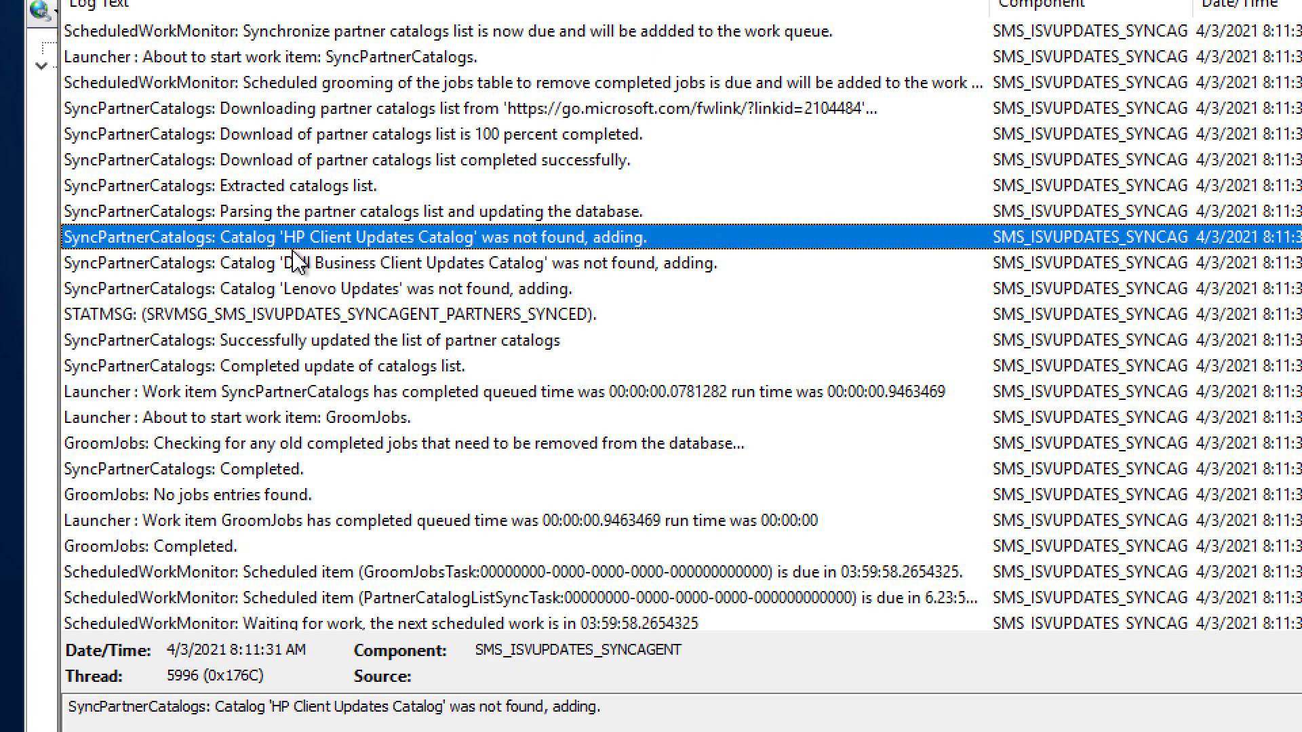
{"action": "left_click", "coordinate": [292, 263]}
{"action": "scroll", "coordinate": [331, 205], "scroll_direction": "up", "scroll_amount": 1}
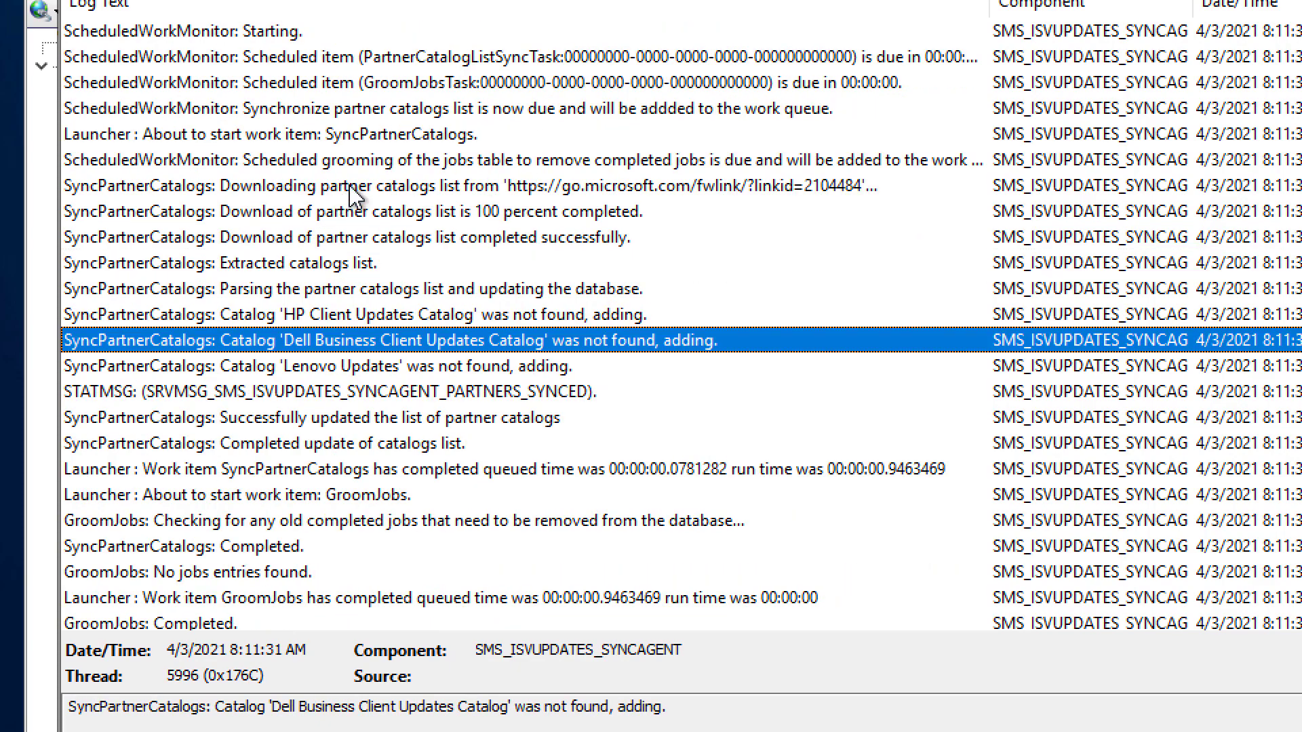
{"action": "left_click", "coordinate": [352, 193]}
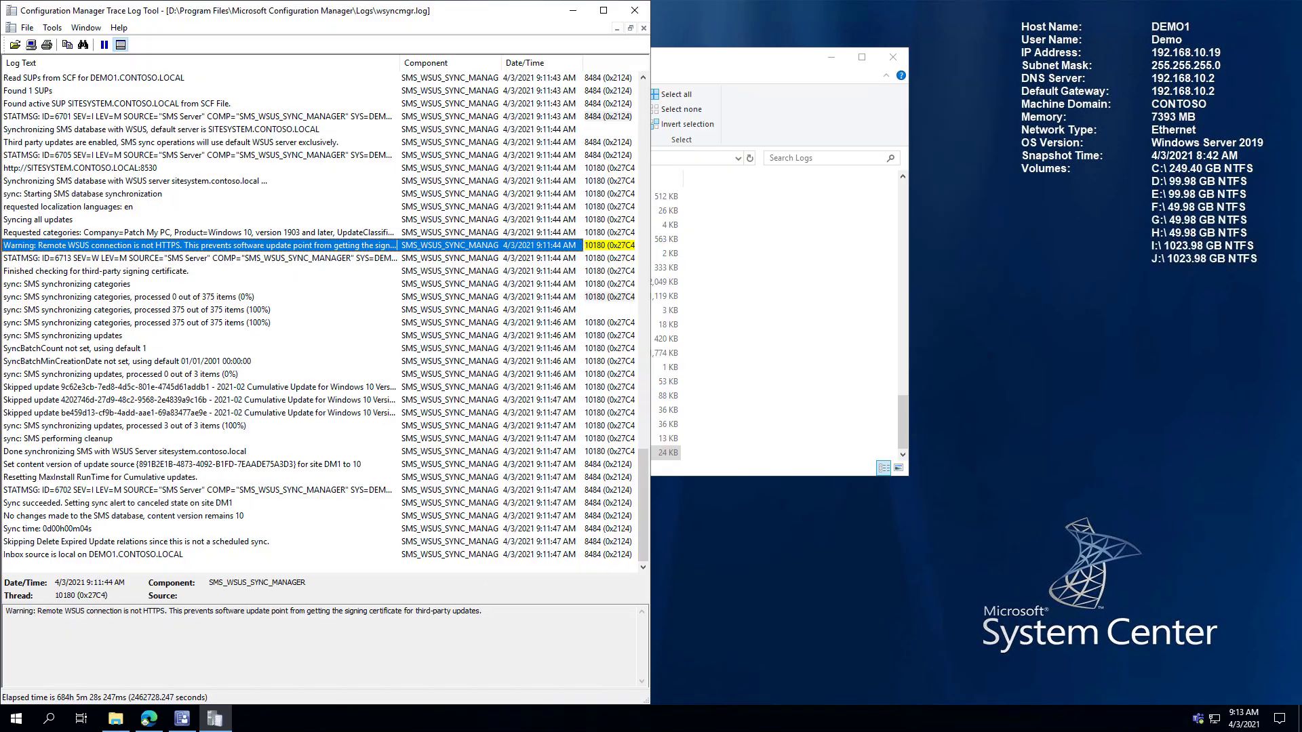
Switch to the Configuration Manager console, refresh Third-Party Software Update Catalogs, widen the Name column and view the HP catalog's details.
{"action": "left_click", "coordinate": [189, 712]}
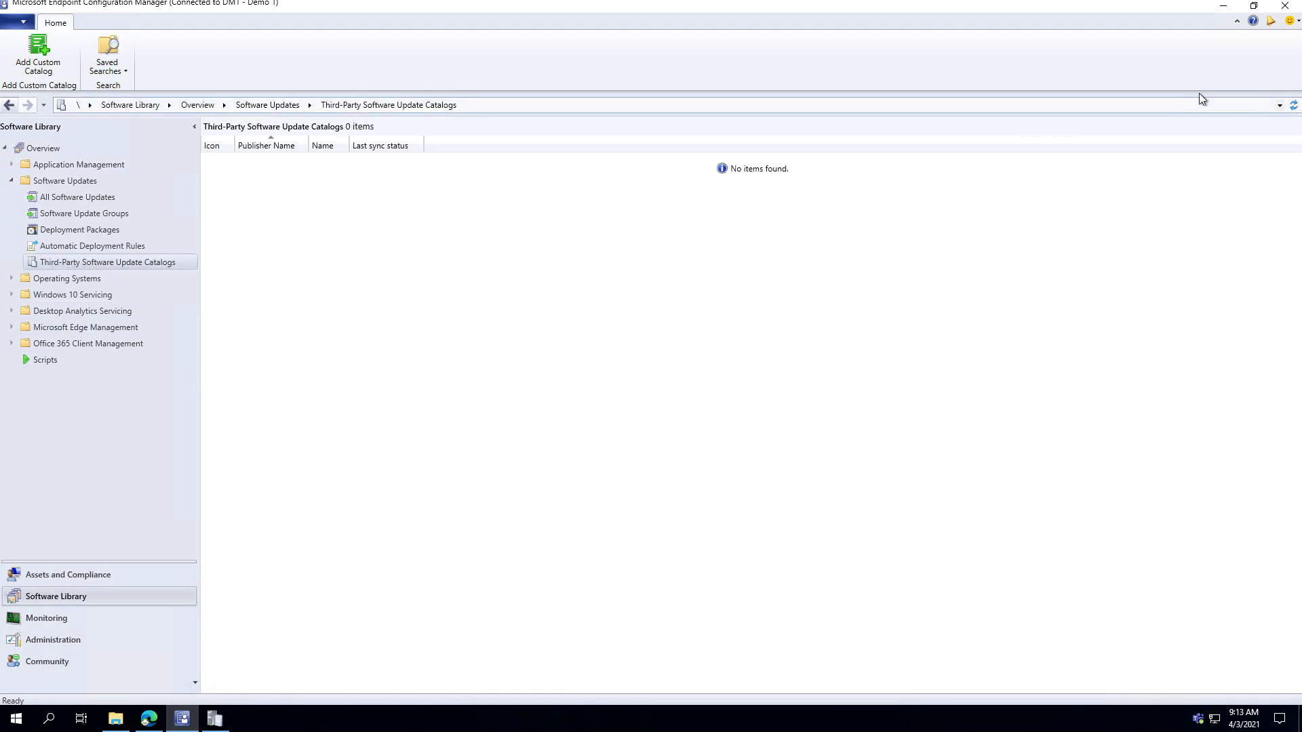
{"action": "left_click", "coordinate": [1293, 105]}
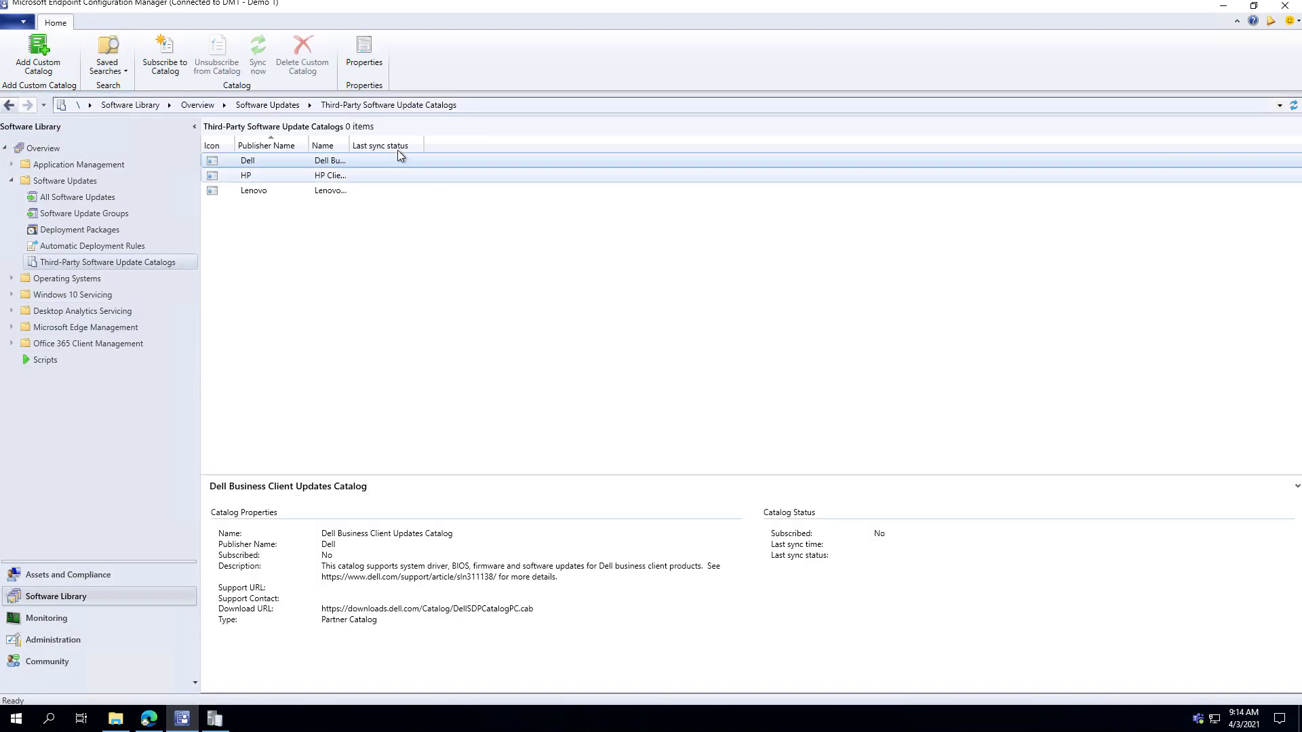
{"action": "left_click_drag", "start_coordinate": [351, 145], "coordinate": [503, 143]}
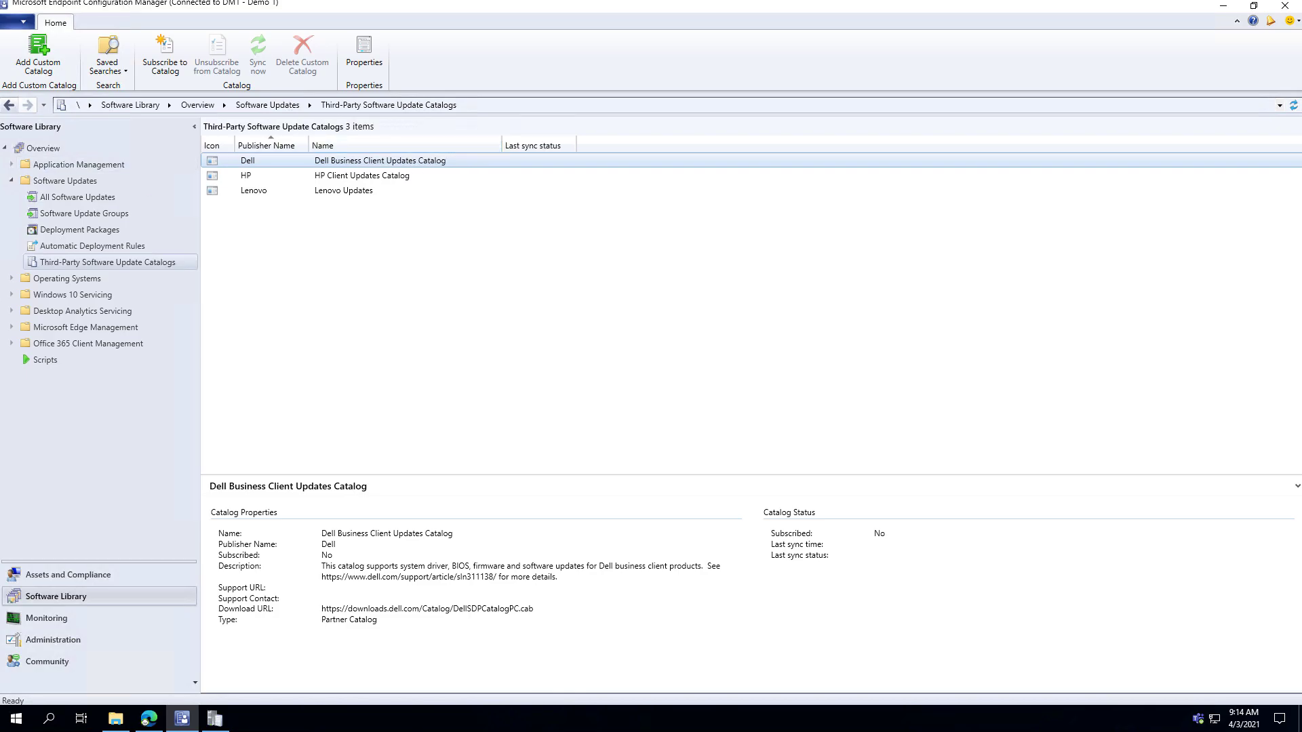
{"action": "left_click", "coordinate": [285, 175]}
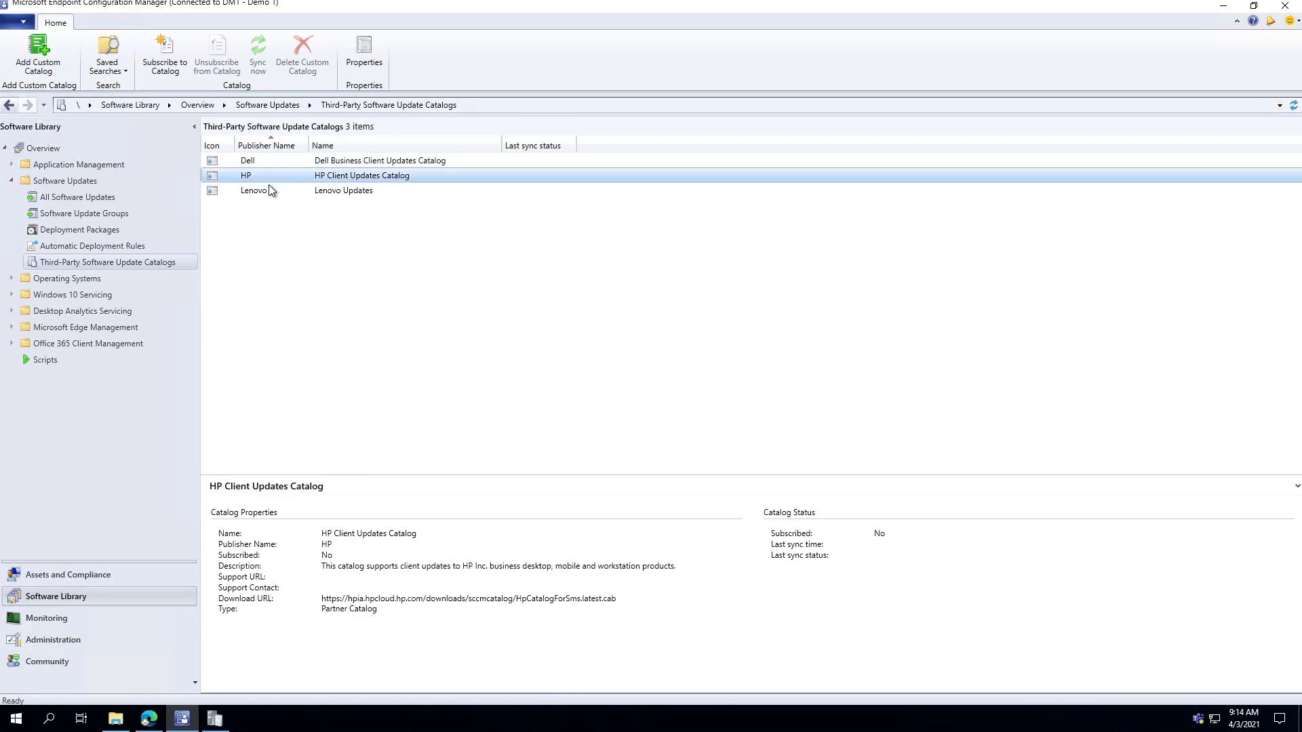
Start a custom third-party catalog with the copied Patch My PC subscriber download URL and the publisher Patch My PC.
{"action": "left_click", "coordinate": [41, 54]}
{"action": "key", "text": "ctrl+v"}
{"action": "left_click", "coordinate": [733, 283]}
{"action": "type", "text": "Pat"}
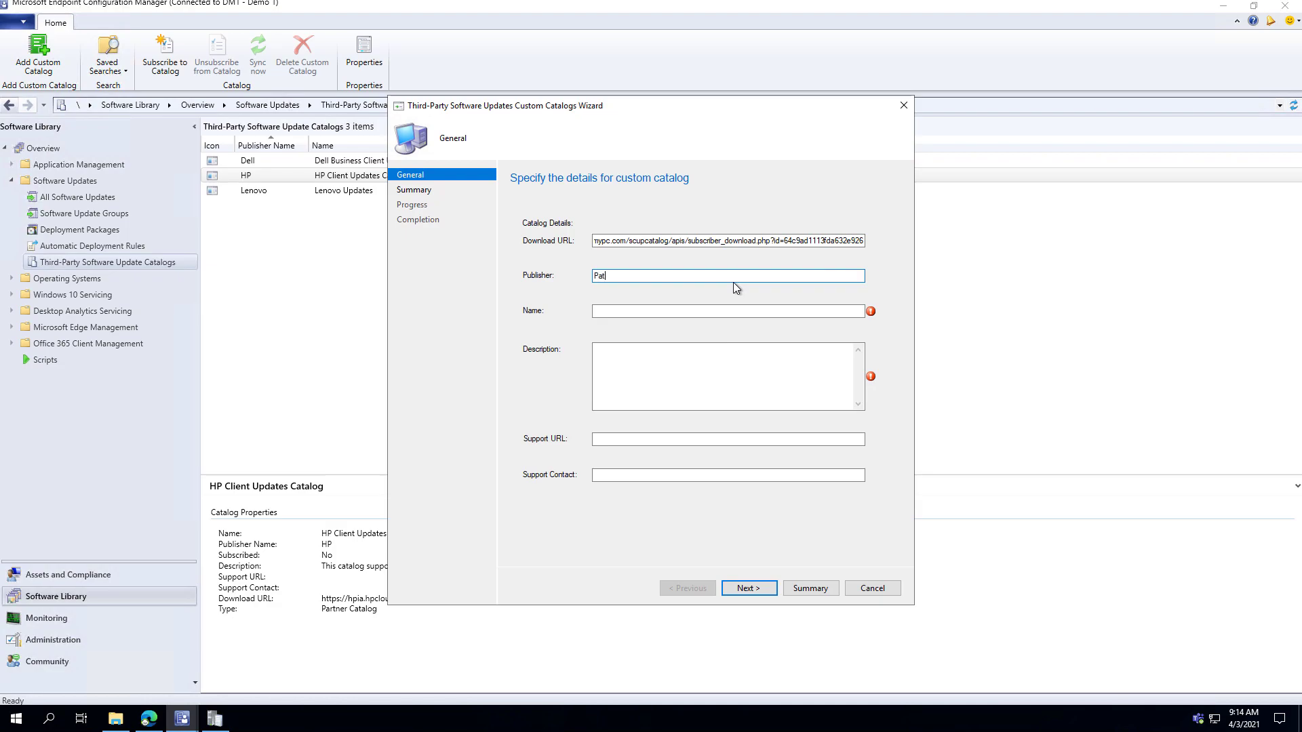
{"action": "type", "text": "ch My PC"}
{"action": "key", "text": "Tab"}
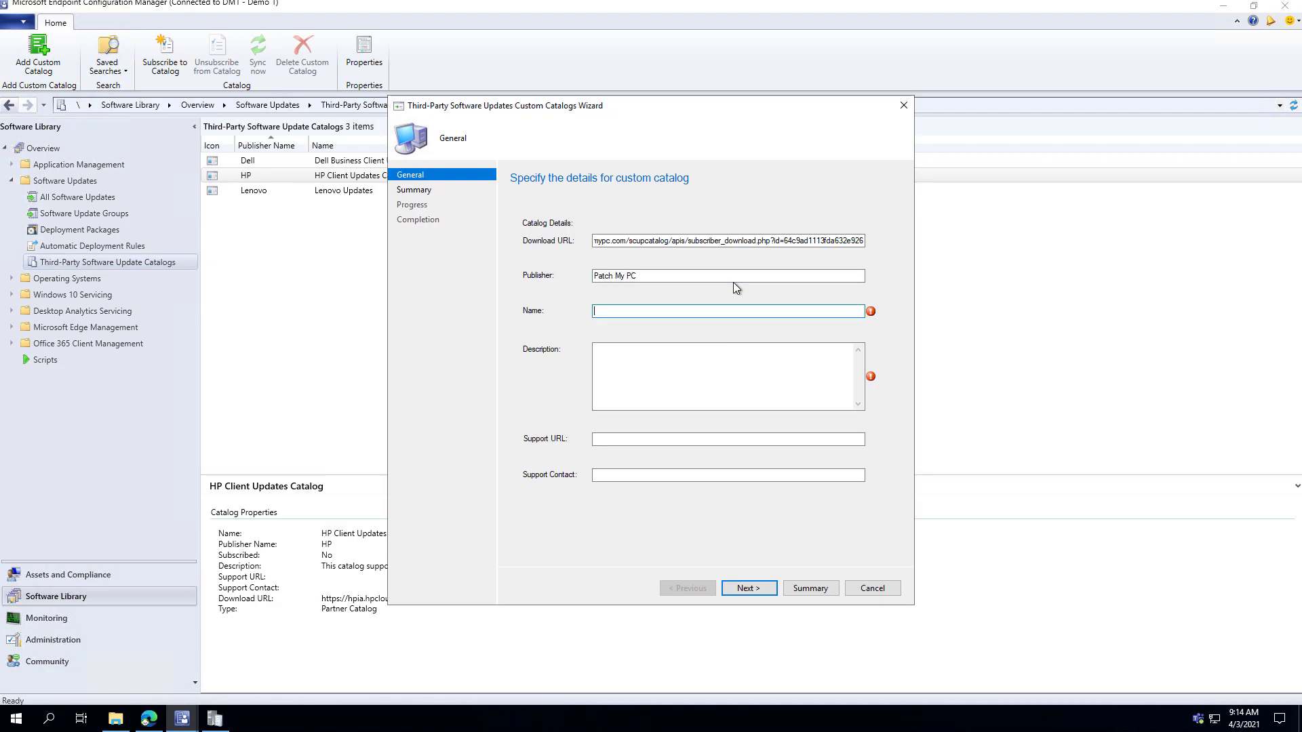
Set the custom catalog's name and description to "Patch My PC Catalog" and finish creating it.
{"action": "type", "text": "Pa"}
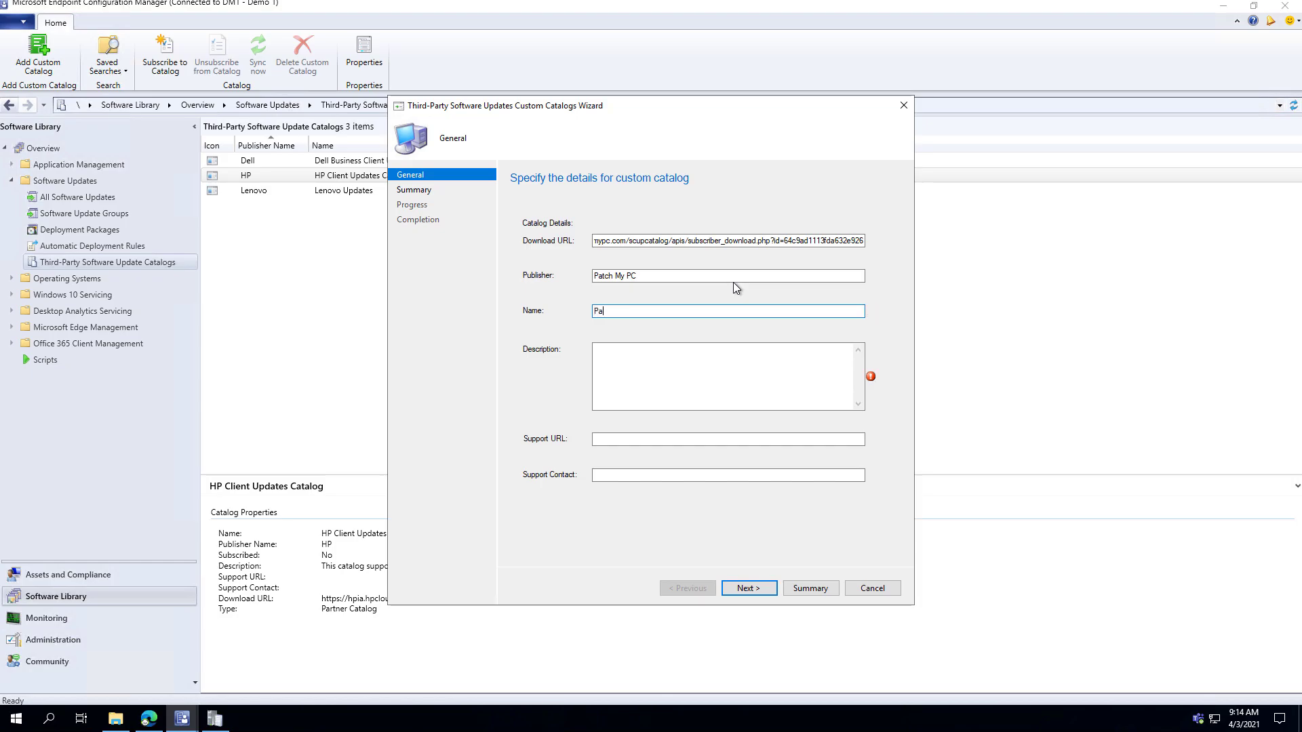
{"action": "type", "text": "tch My PC Catalog"}
{"action": "key", "text": "ctrl+a"}
{"action": "type", "text": "Patch My PC Catalog"}
{"action": "key", "text": "ctrl+a"}
{"action": "key", "text": "ctrl+c"}
{"action": "left_click", "coordinate": [763, 368]}
{"action": "key", "text": "ctrl+v"}
{"action": "left_click", "coordinate": [758, 587]}
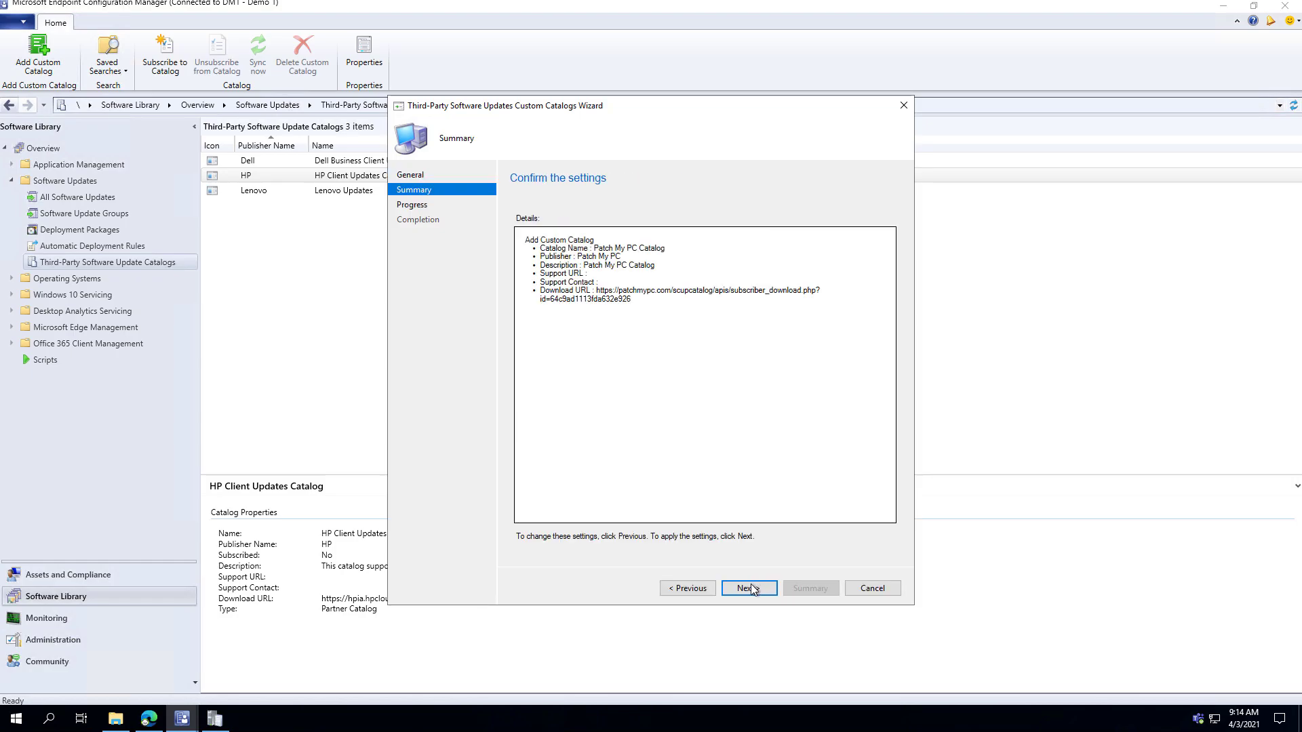
{"action": "left_click", "coordinate": [751, 587]}
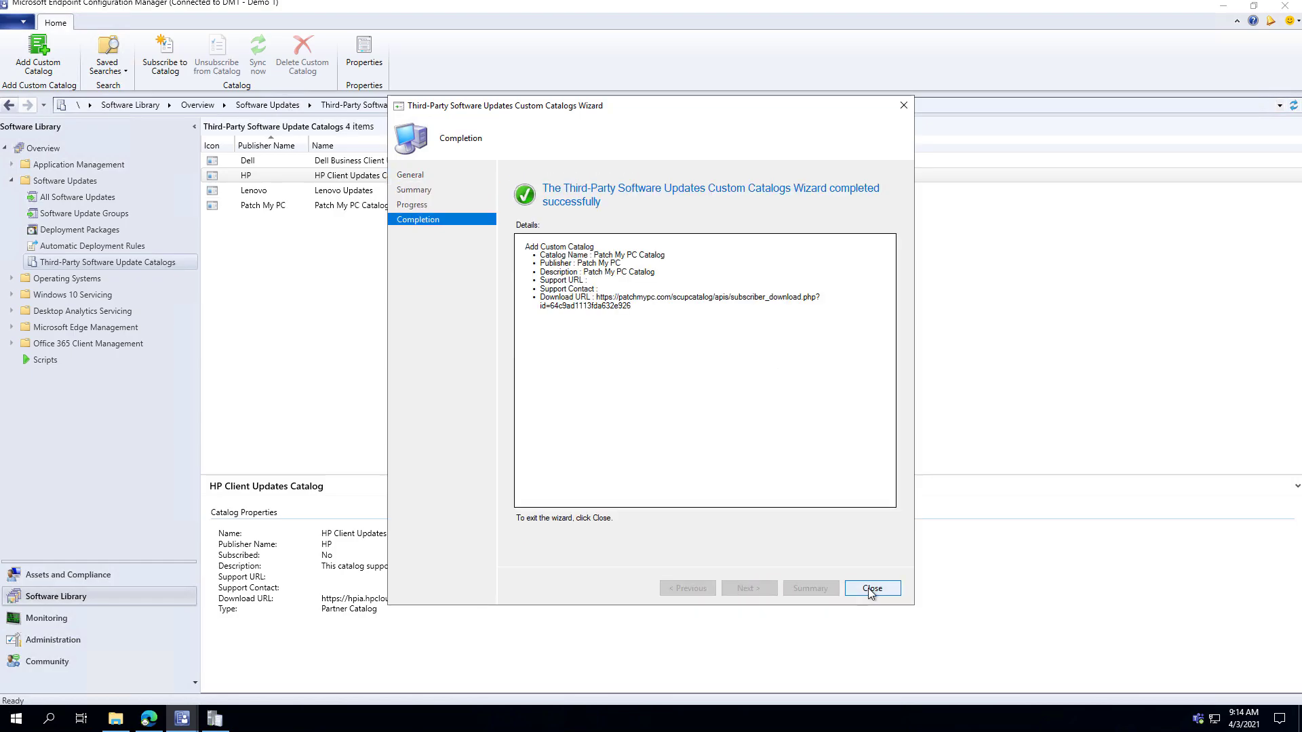
{"action": "left_click", "coordinate": [871, 589]}
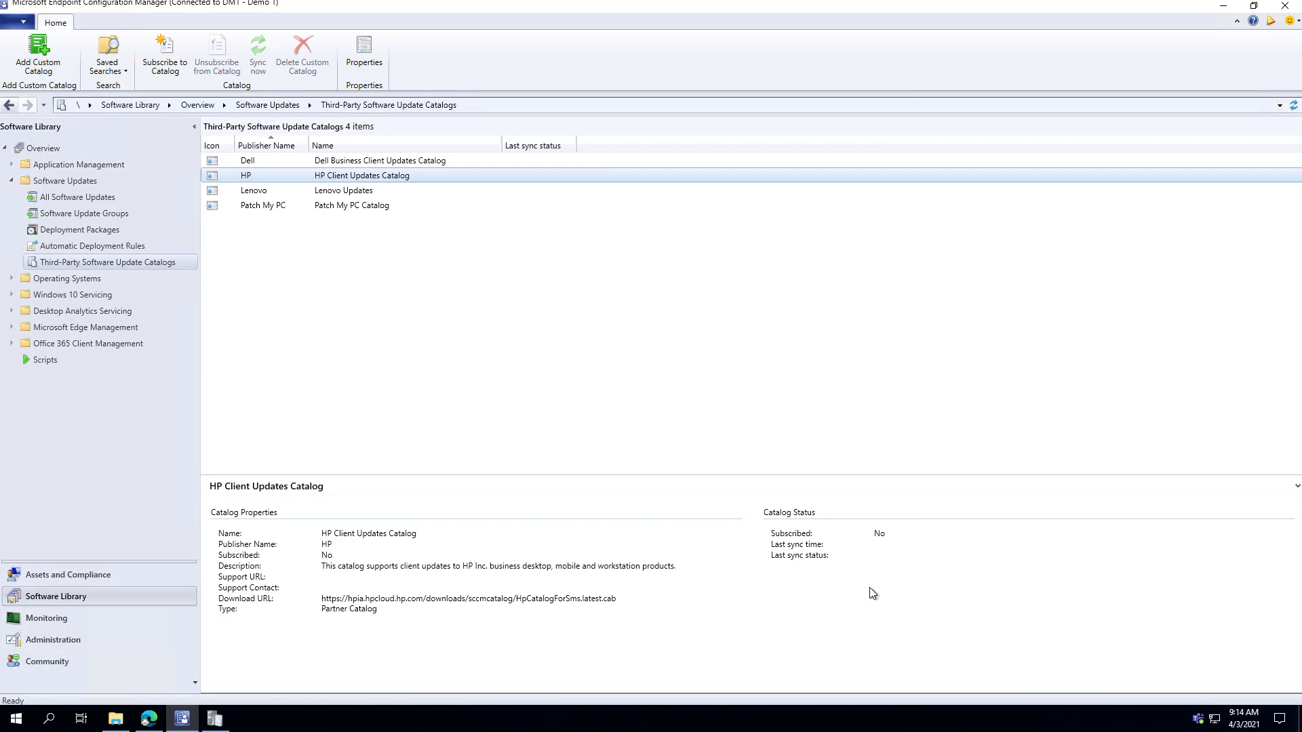
Start a subscription to the Patch My PC catalog and download the catalog for review.
{"action": "left_click", "coordinate": [264, 205]}
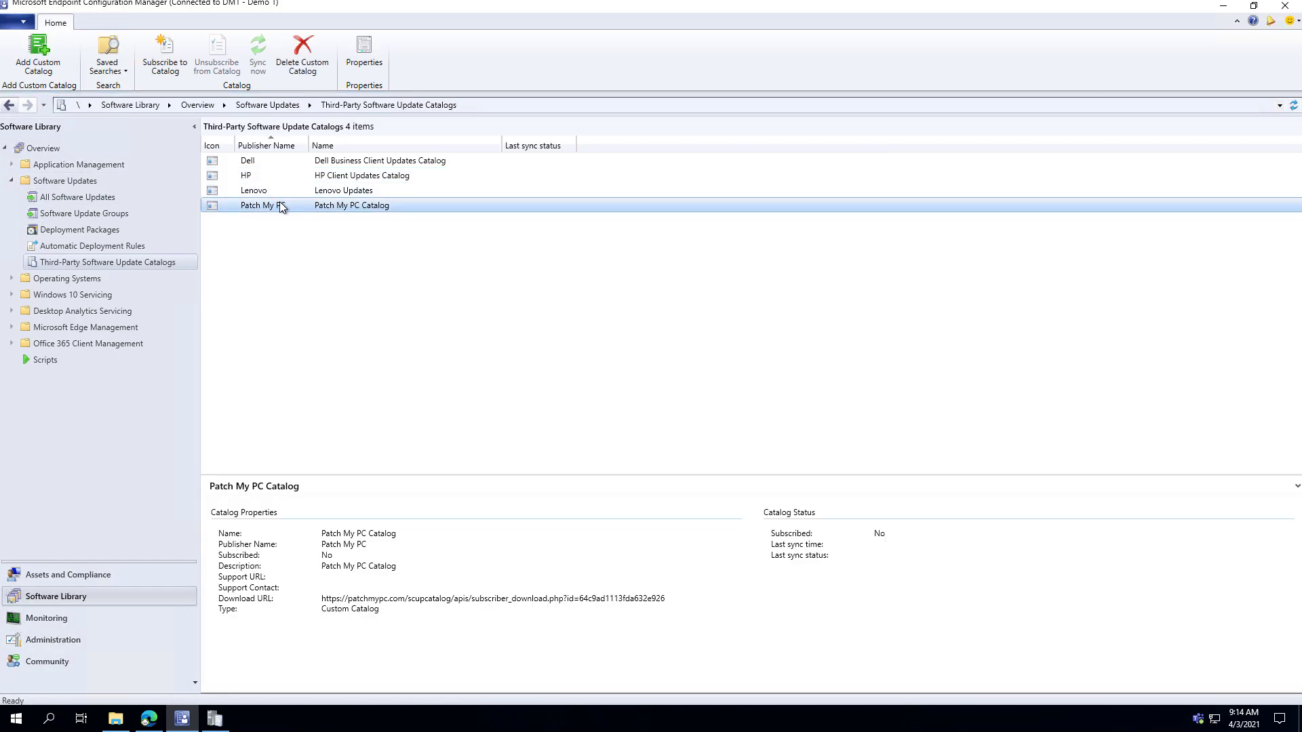
{"action": "right_click", "coordinate": [278, 207]}
{"action": "left_click", "coordinate": [238, 214]}
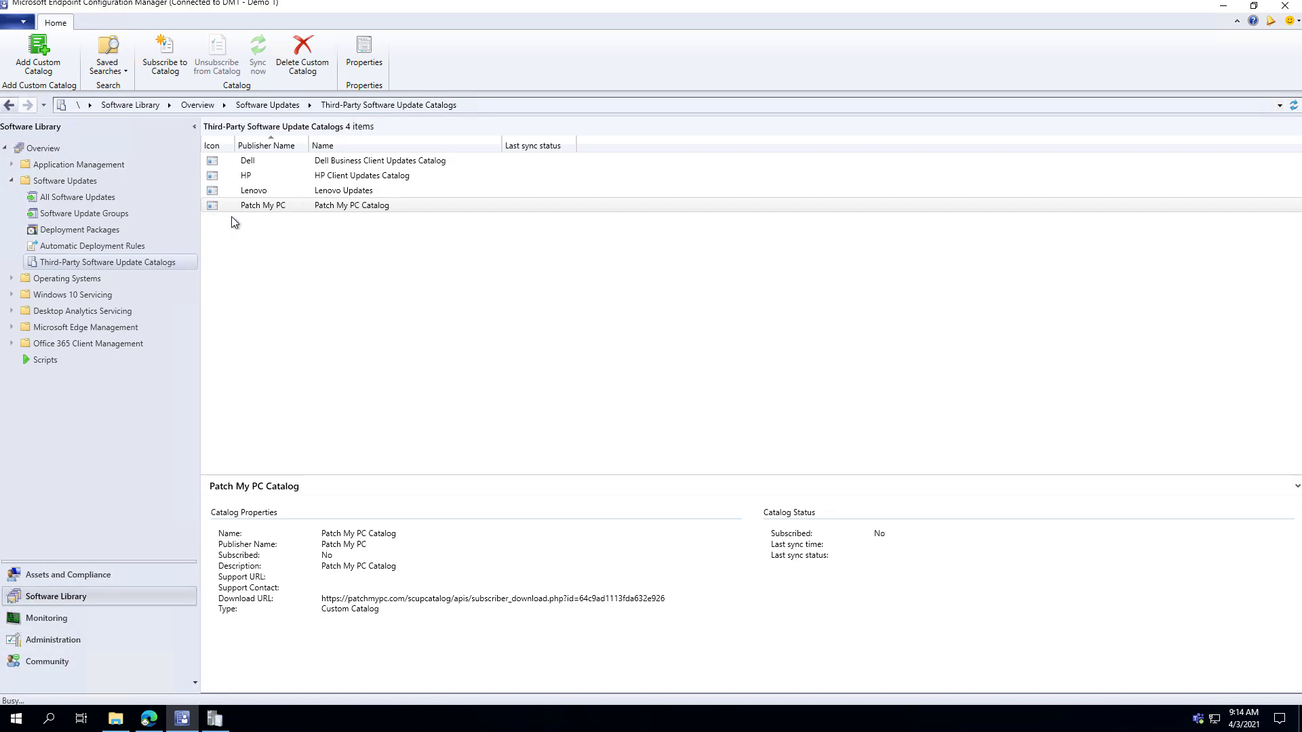
{"action": "left_click", "coordinate": [747, 589]}
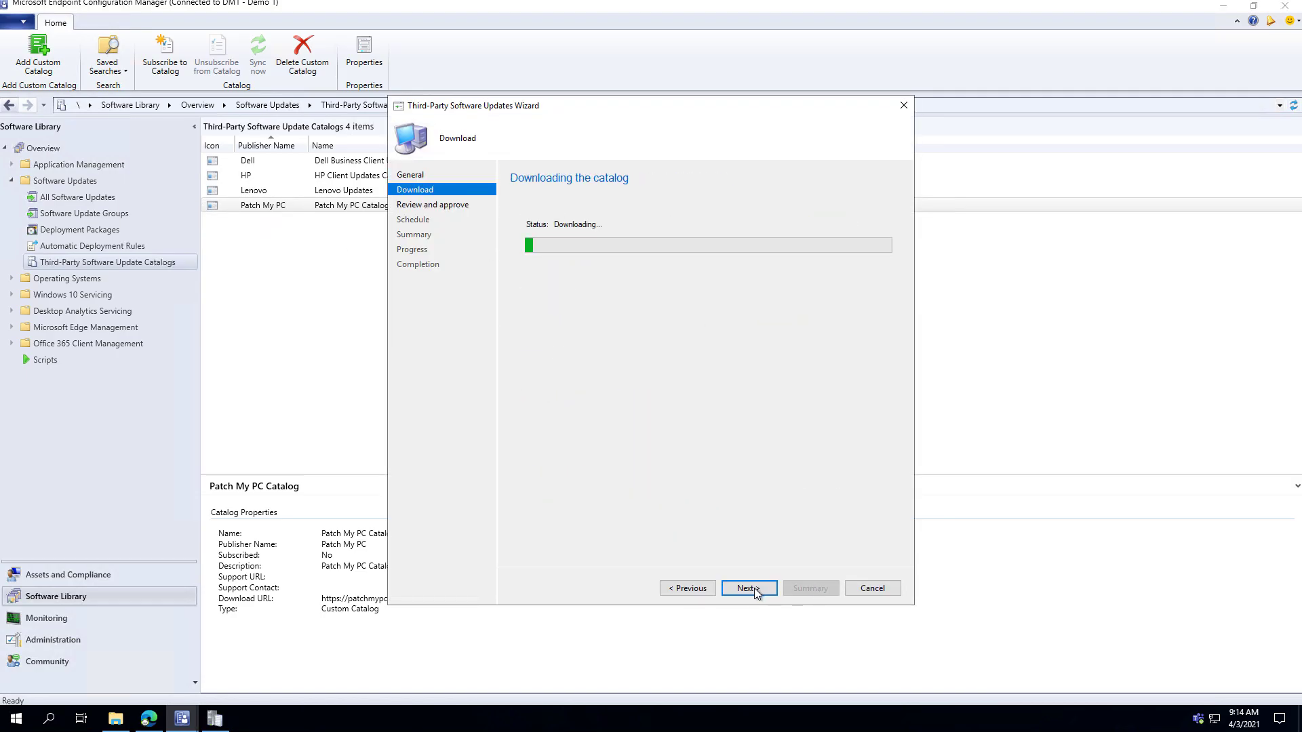
{"action": "left_click", "coordinate": [756, 587]}
Review who the catalog's signing certificate is issued to and accept the approval statement for the subscription.
{"action": "left_click", "coordinate": [599, 316]}
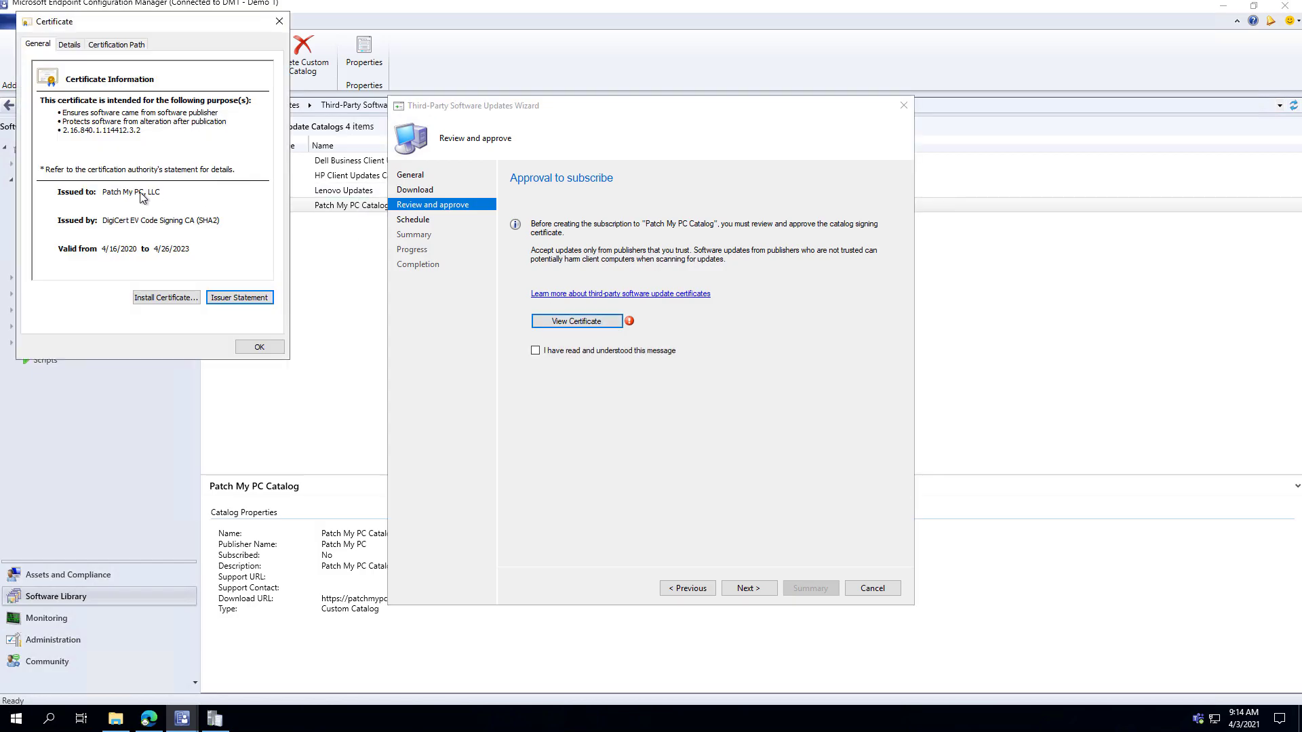
{"action": "left_click_drag", "start_coordinate": [49, 180], "coordinate": [190, 206]}
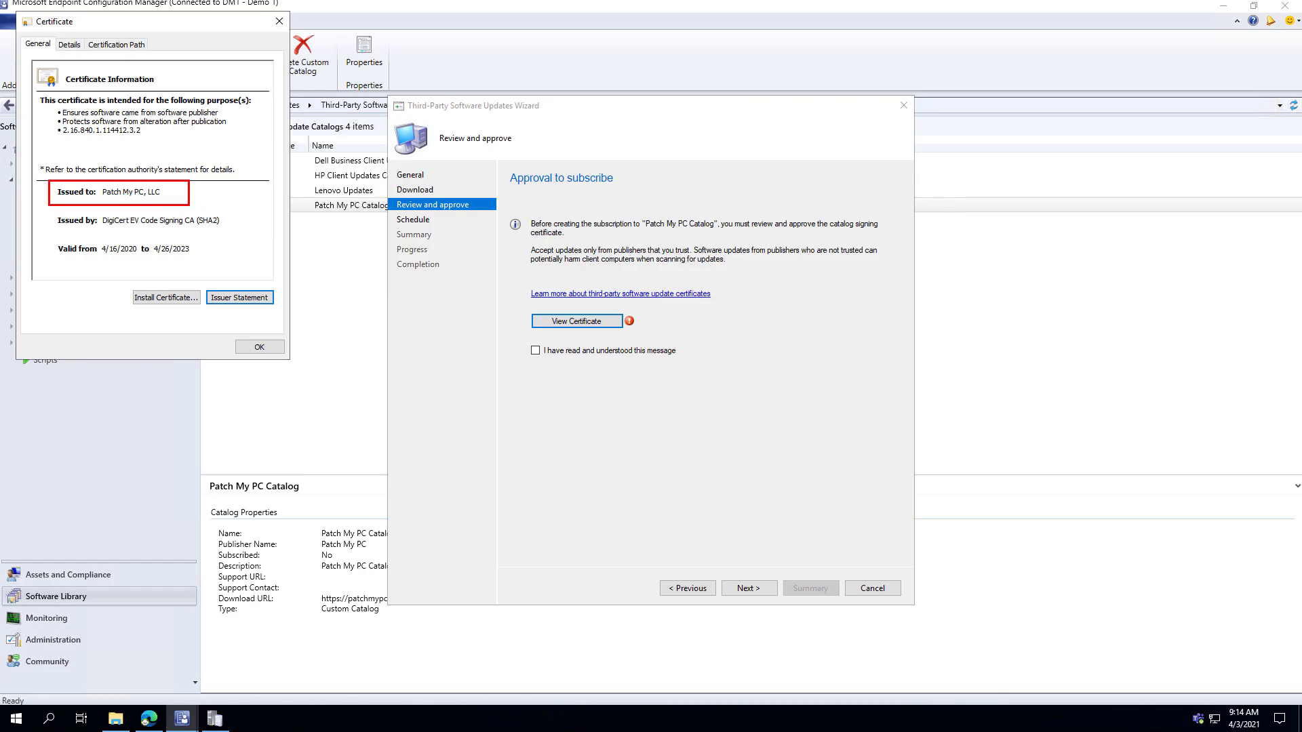
{"action": "key", "text": "Escape"}
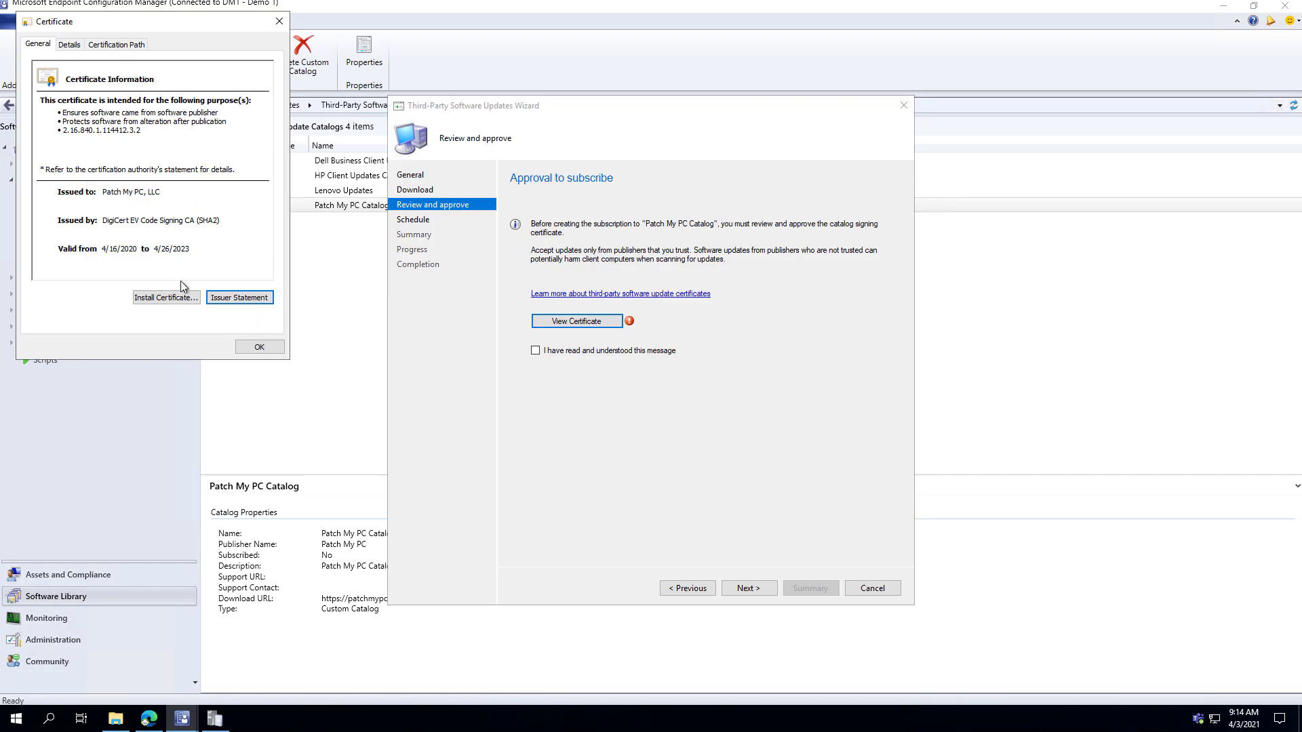
{"action": "left_click", "coordinate": [260, 347]}
{"action": "left_click", "coordinate": [578, 350]}
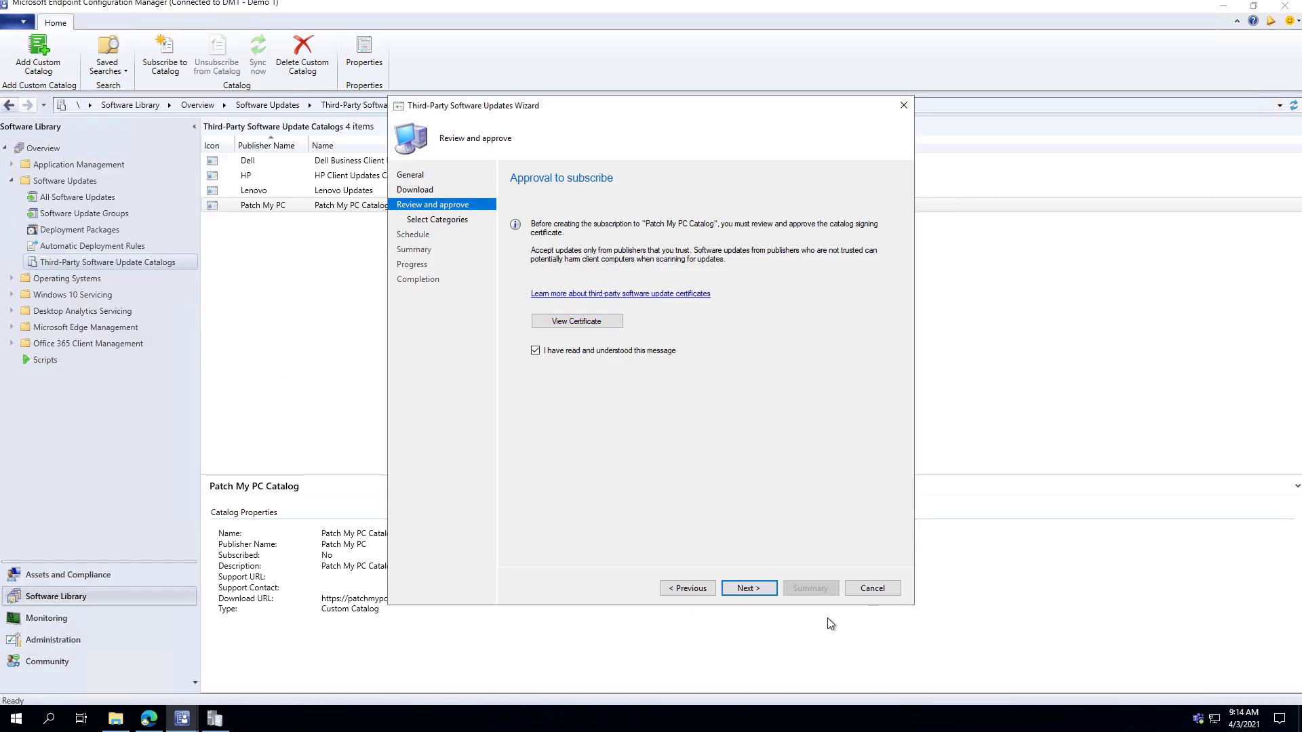
{"action": "left_click", "coordinate": [766, 588]}
Limit catalog synchronization to selected categories, choosing only Notepad++ (x64) from Notepad++ Team.
{"action": "left_click", "coordinate": [610, 279]}
{"action": "scroll", "coordinate": [710, 392], "scroll_direction": "down", "scroll_amount": 15}
{"action": "scroll", "coordinate": [709, 376], "scroll_direction": "down", "scroll_amount": 20}
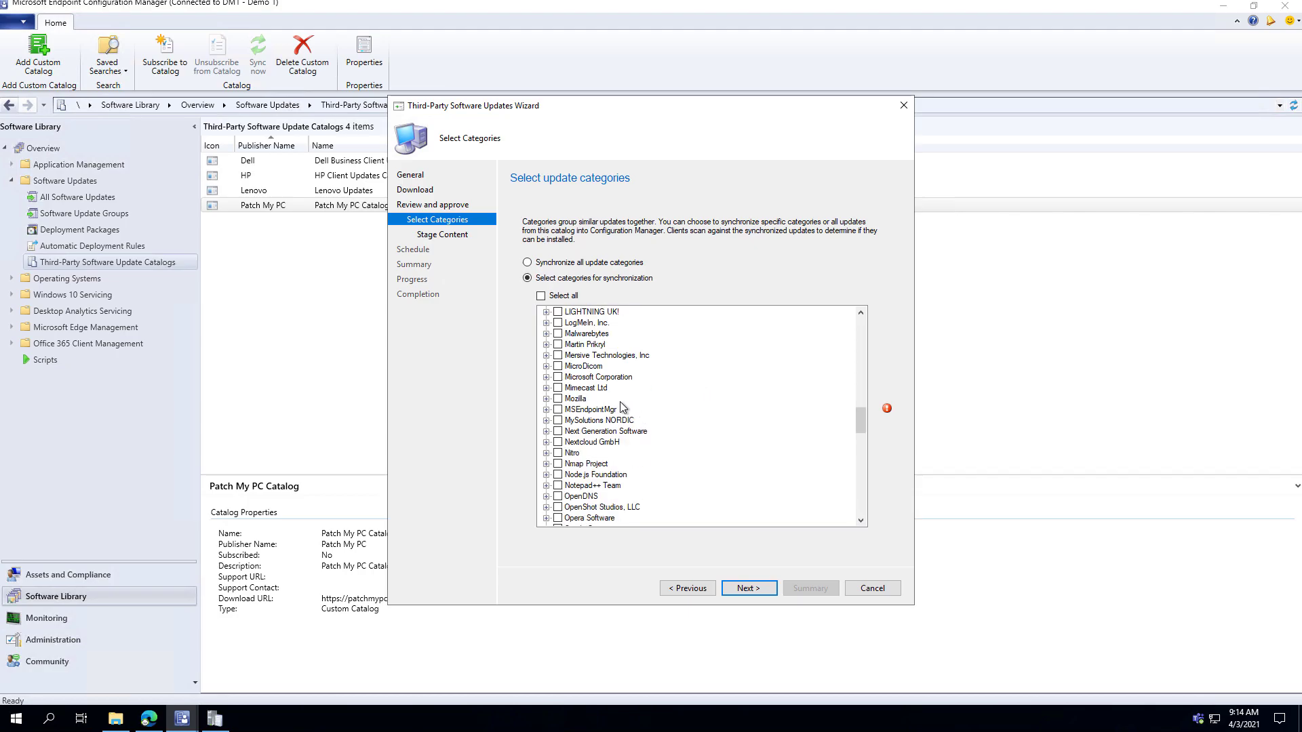
{"action": "scroll", "coordinate": [619, 402], "scroll_direction": "down", "scroll_amount": 2}
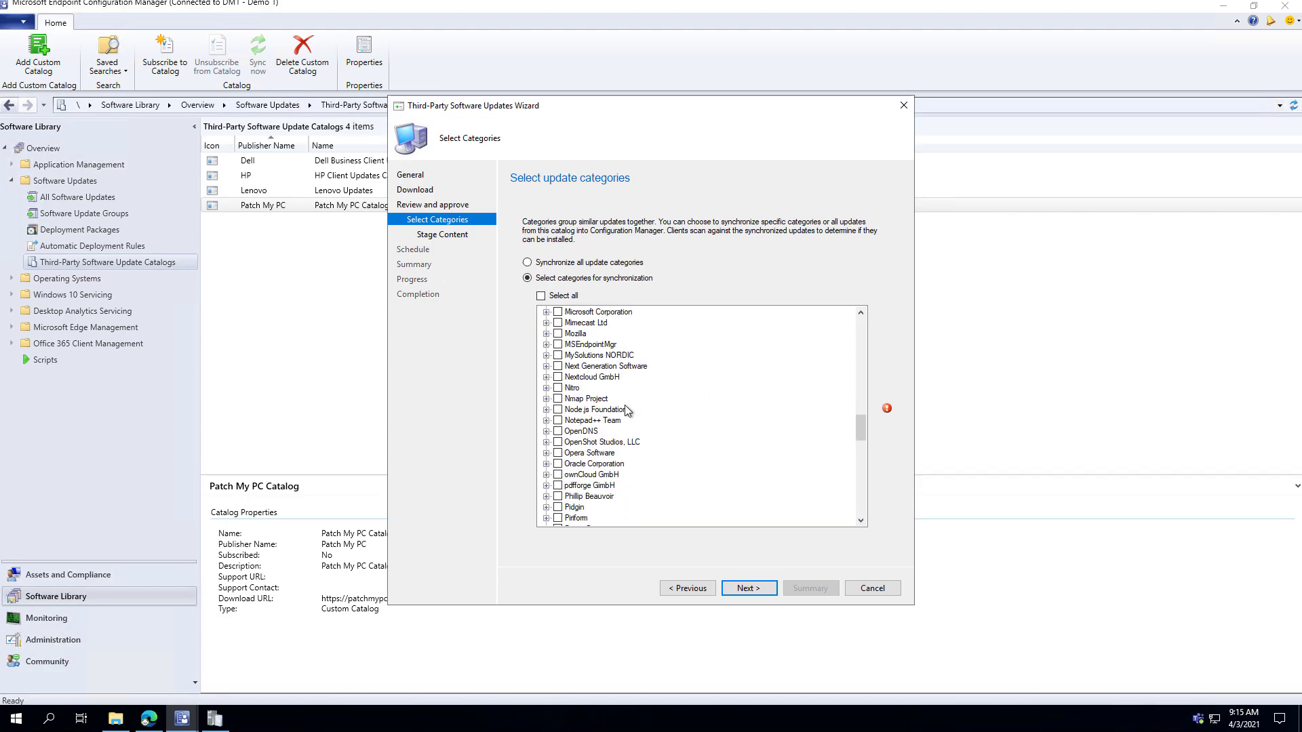
{"action": "left_click", "coordinate": [546, 421]}
{"action": "left_click", "coordinate": [571, 431]}
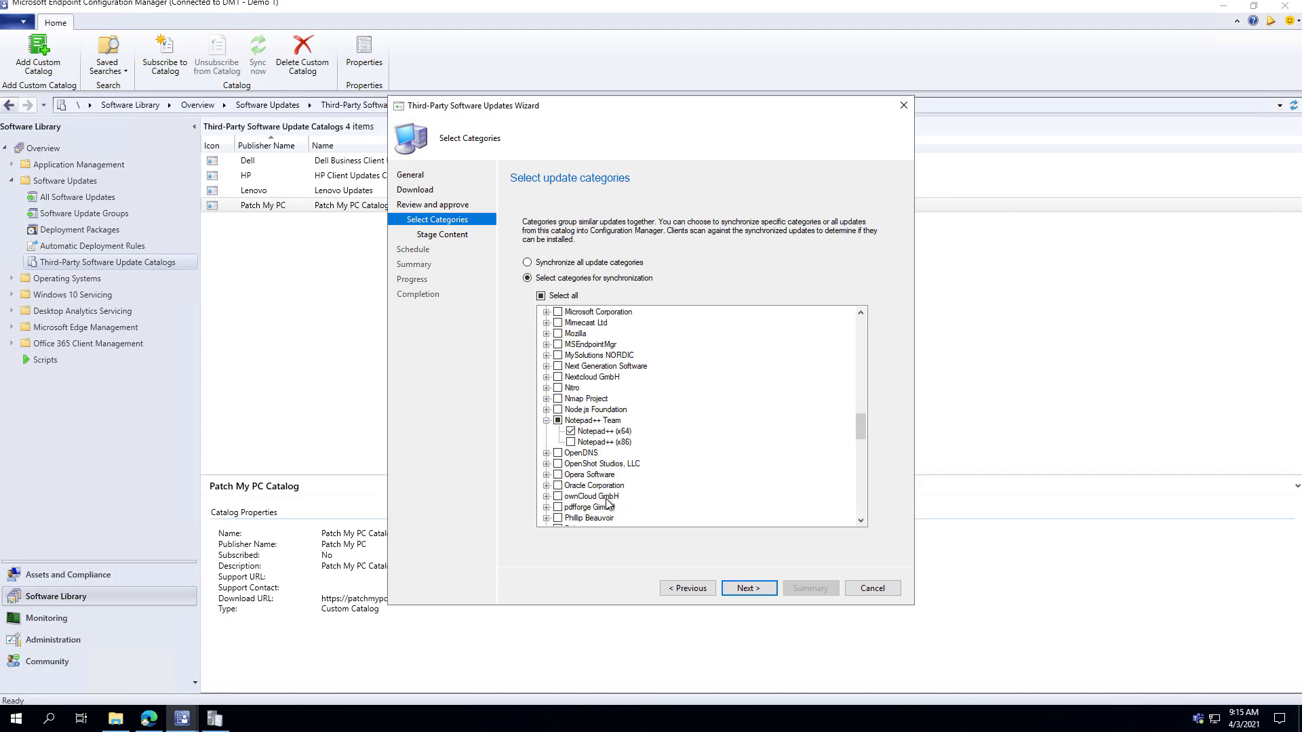
{"action": "left_click", "coordinate": [748, 588]}
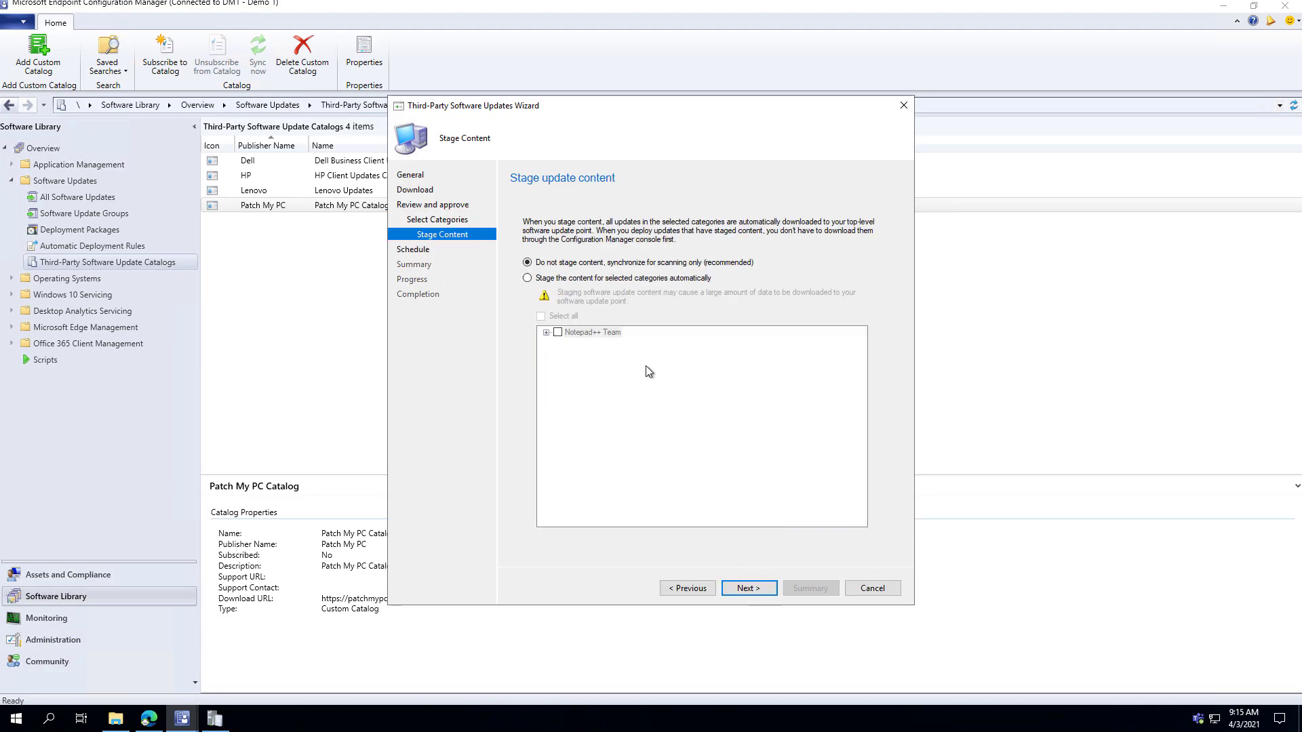
Compare the content staging options and set content to stage automatically for the Notepad++ Team category, including Notepad++ (x64).
{"action": "left_click", "coordinate": [625, 279]}
{"action": "left_click", "coordinate": [547, 332]}
{"action": "left_click", "coordinate": [558, 333]}
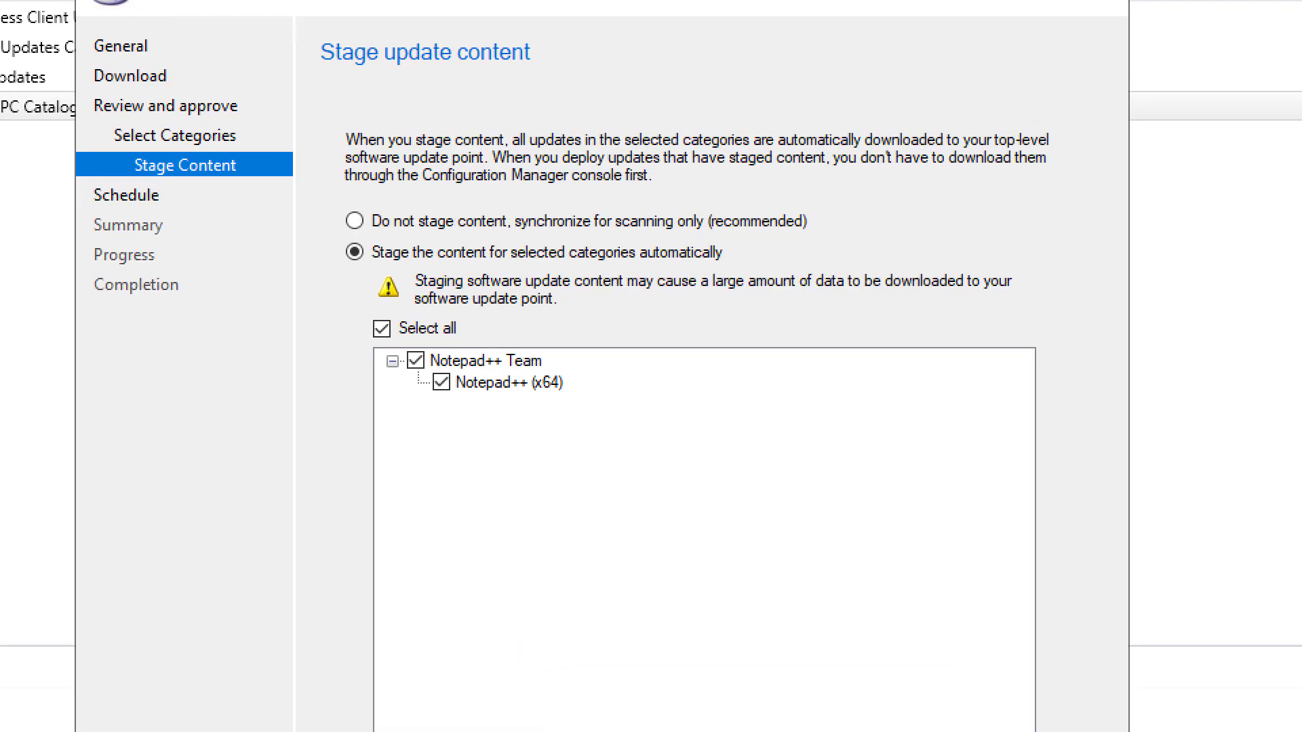
{"action": "left_click_drag", "start_coordinate": [402, 236], "coordinate": [463, 129]}
{"action": "left_click_drag", "start_coordinate": [822, 222], "coordinate": [977, 223]}
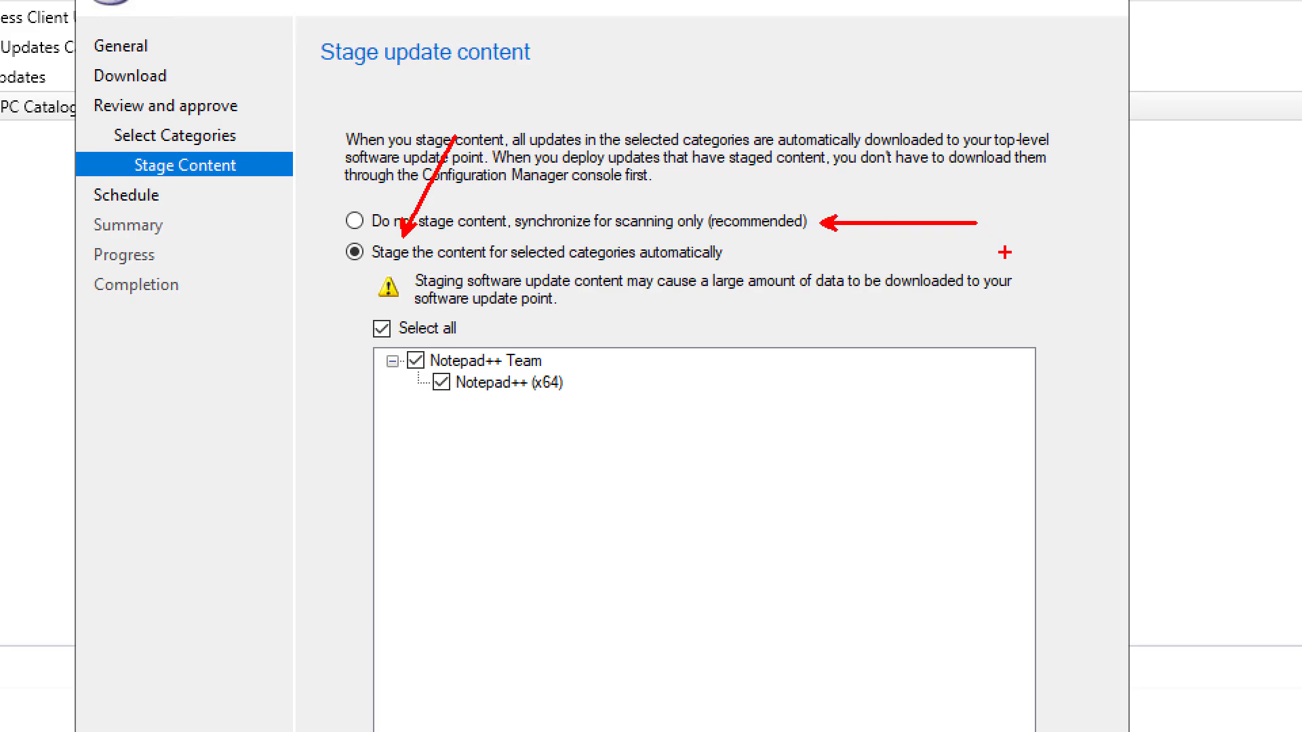
{"action": "key", "text": "Escape"}
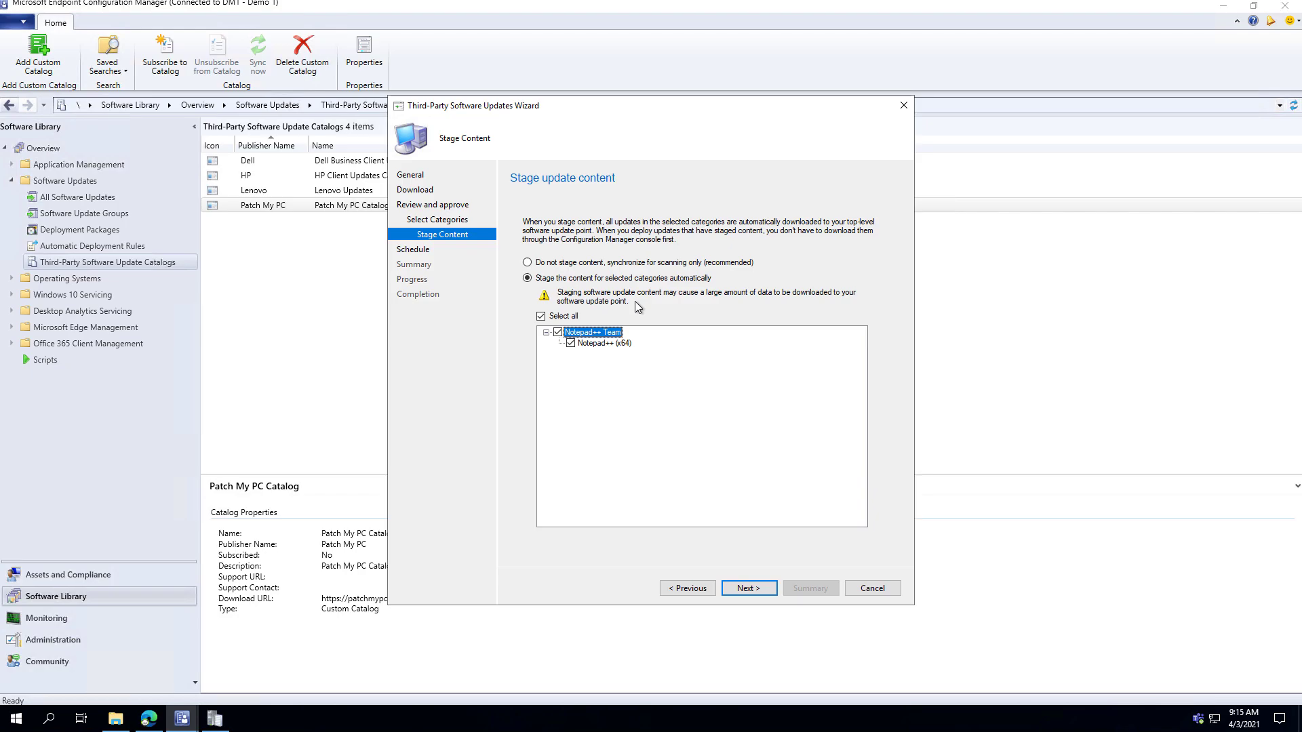
{"action": "left_click", "coordinate": [624, 263]}
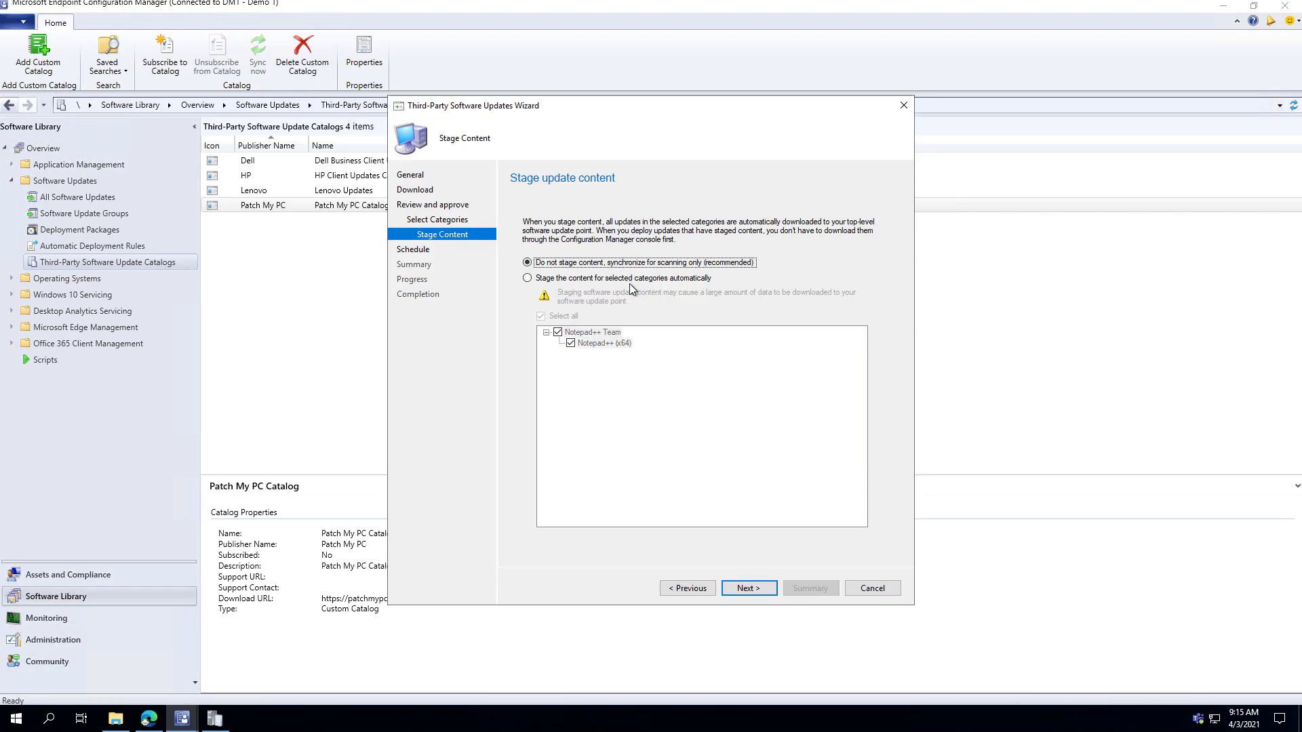
{"action": "left_click", "coordinate": [604, 279]}
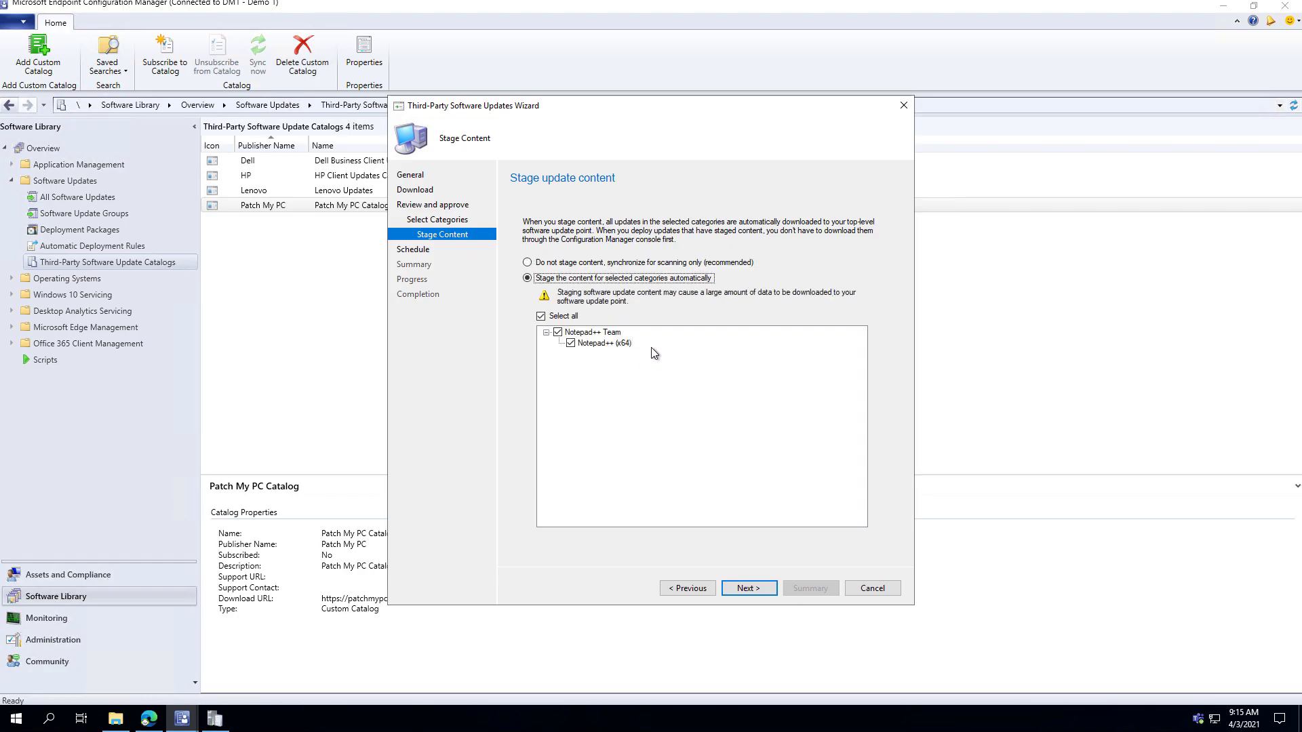
{"action": "left_click", "coordinate": [751, 590]}
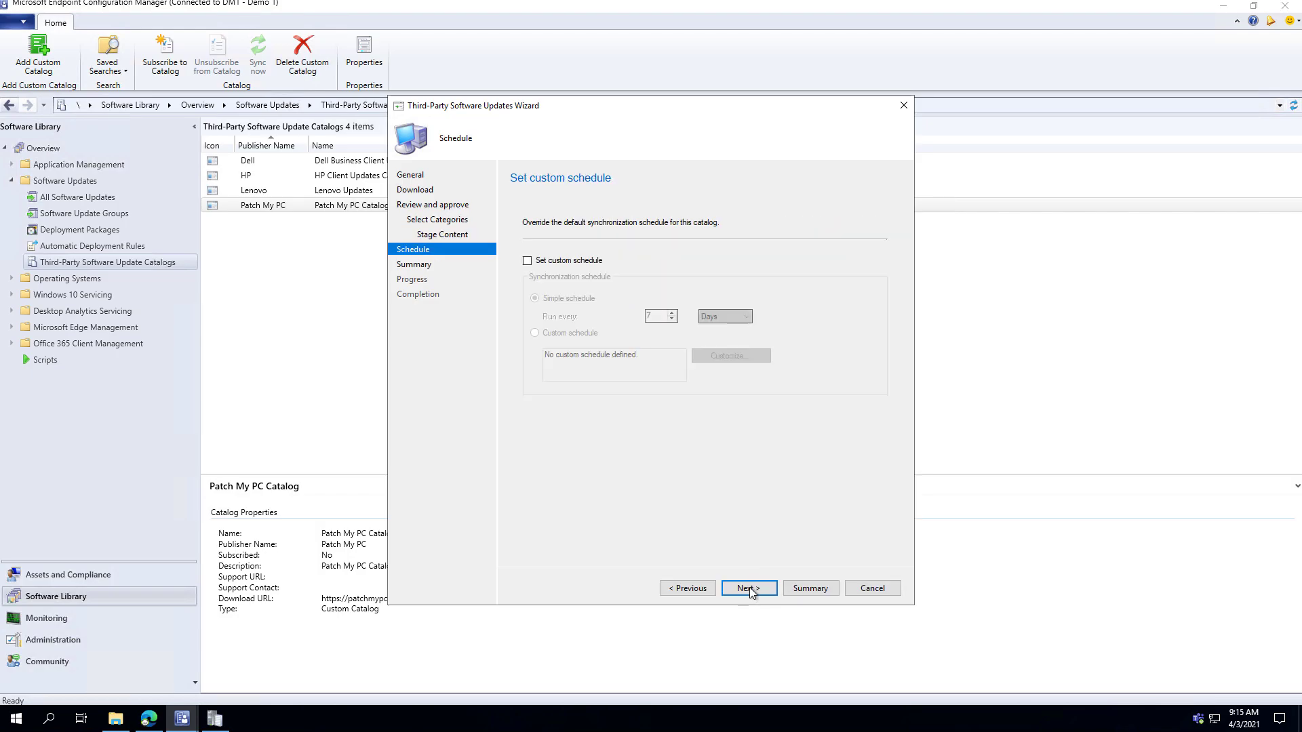
Keep the default synchronization schedule and complete the Patch My PC catalog subscription.
{"action": "left_click", "coordinate": [749, 587]}
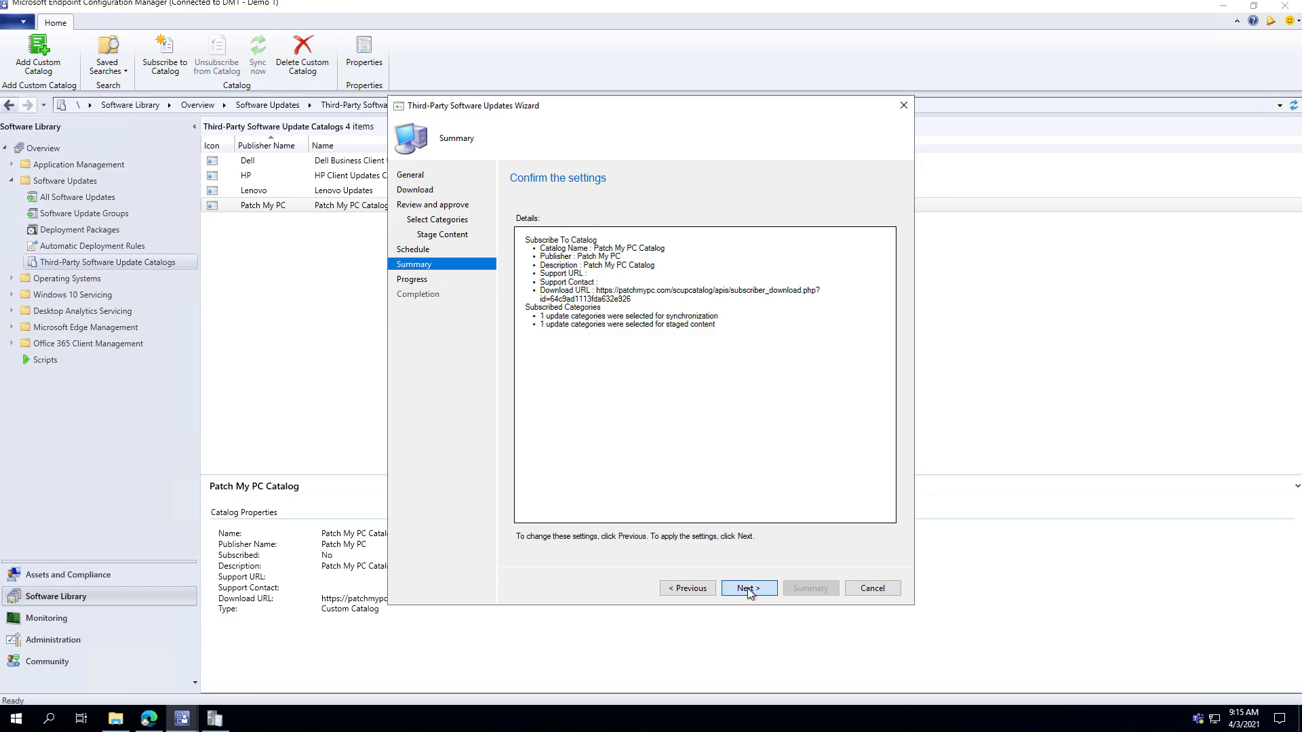
{"action": "left_click", "coordinate": [748, 588]}
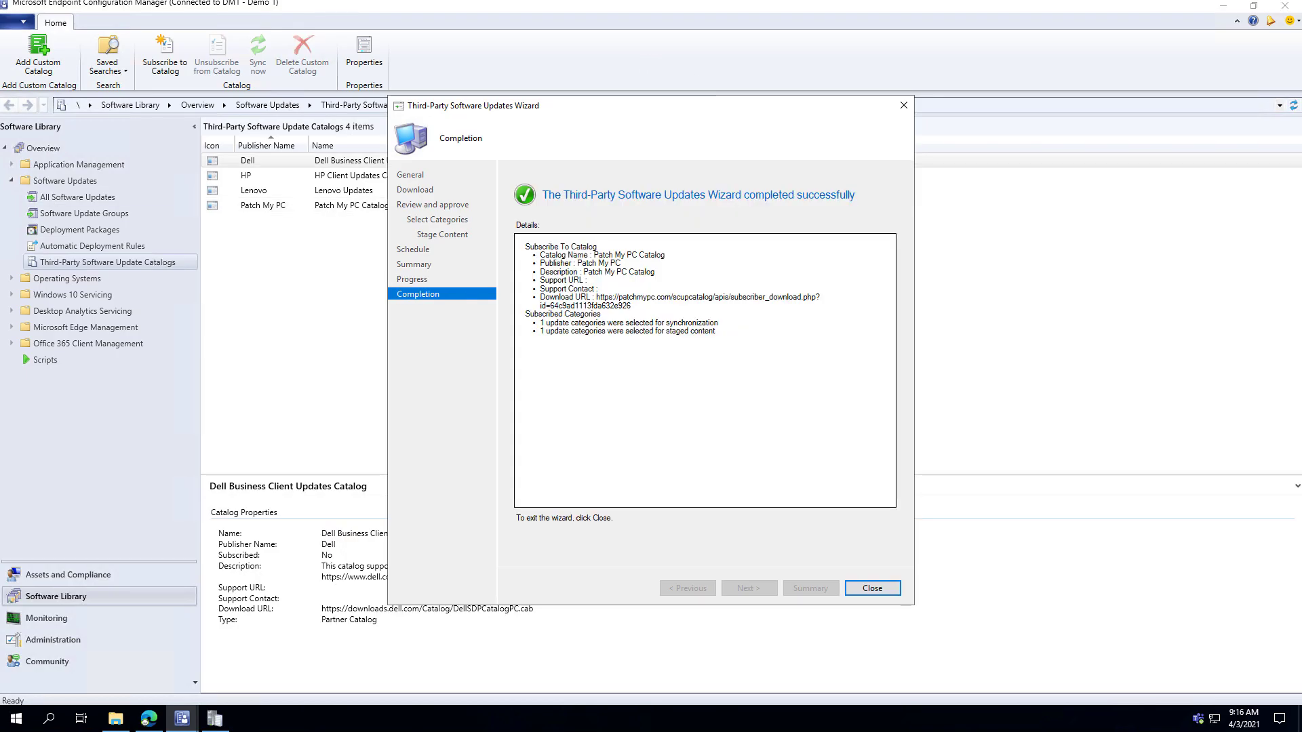
{"action": "left_click", "coordinate": [885, 587]}
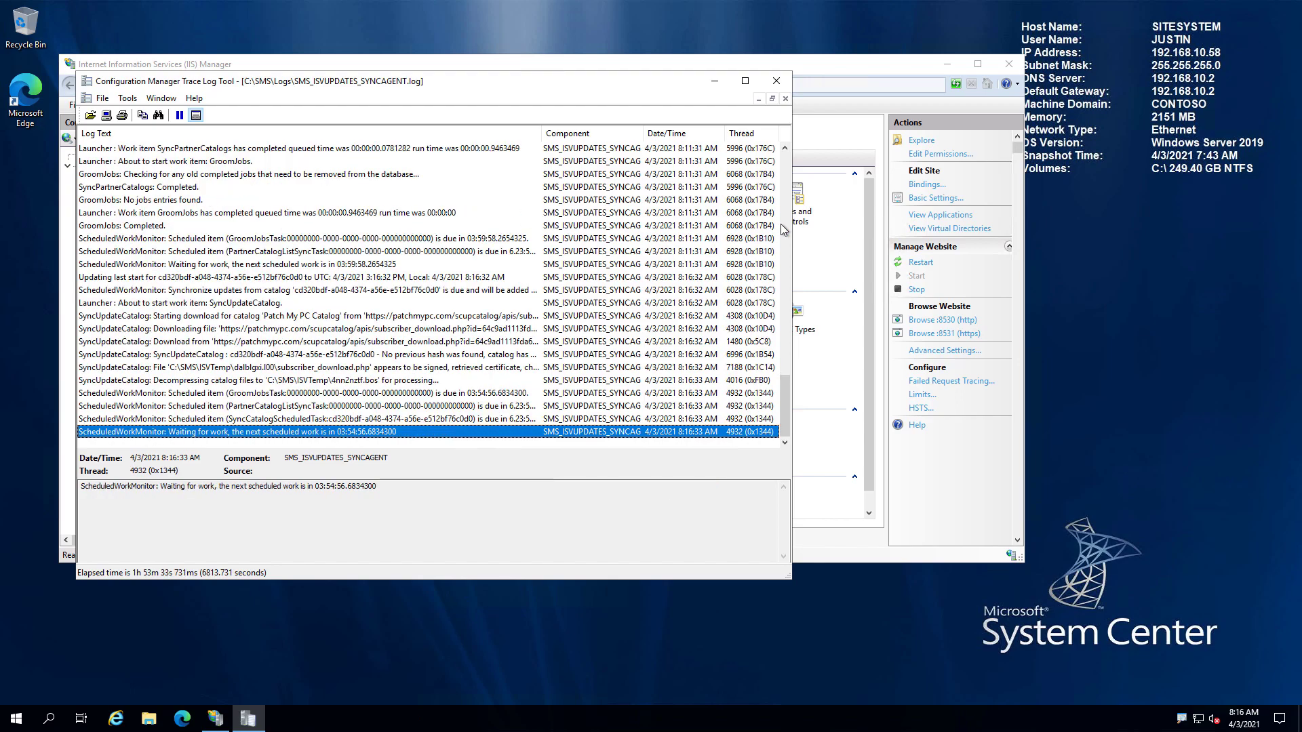
Widen the SMS_ISVUPDATES_SYNCAGENT.log window on SITESYSTEM and examine the catalog download and the Notepad++ signing certificate check entries.
{"action": "left_click_drag", "start_coordinate": [791, 220], "coordinate": [906, 220]}
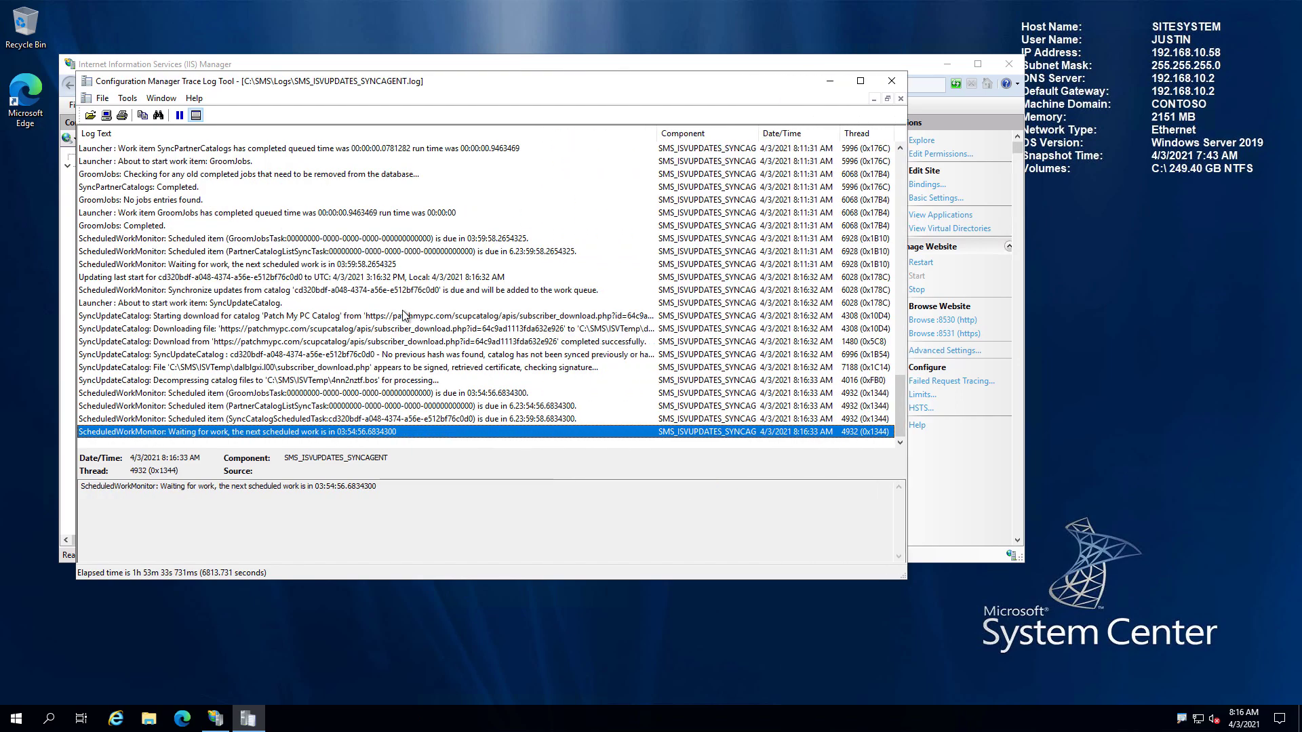
{"action": "left_click", "coordinate": [391, 346]}
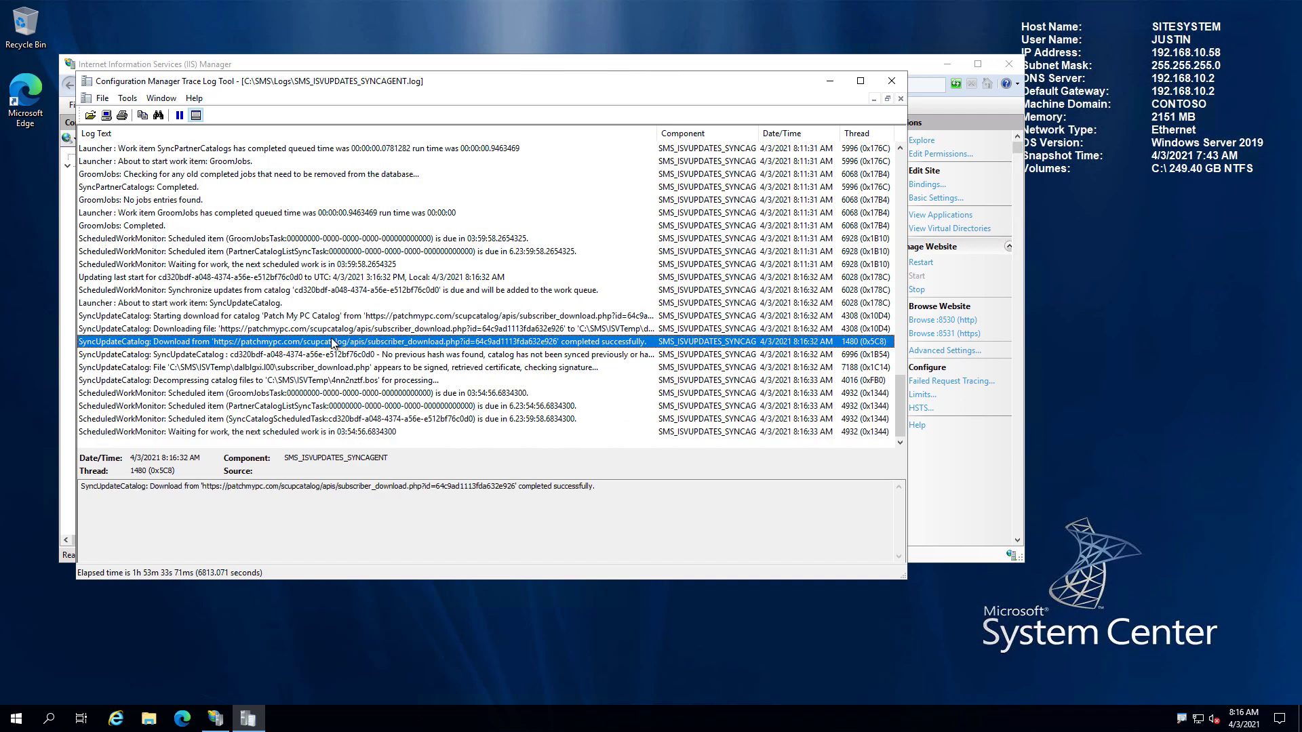
{"action": "key", "text": "End"}
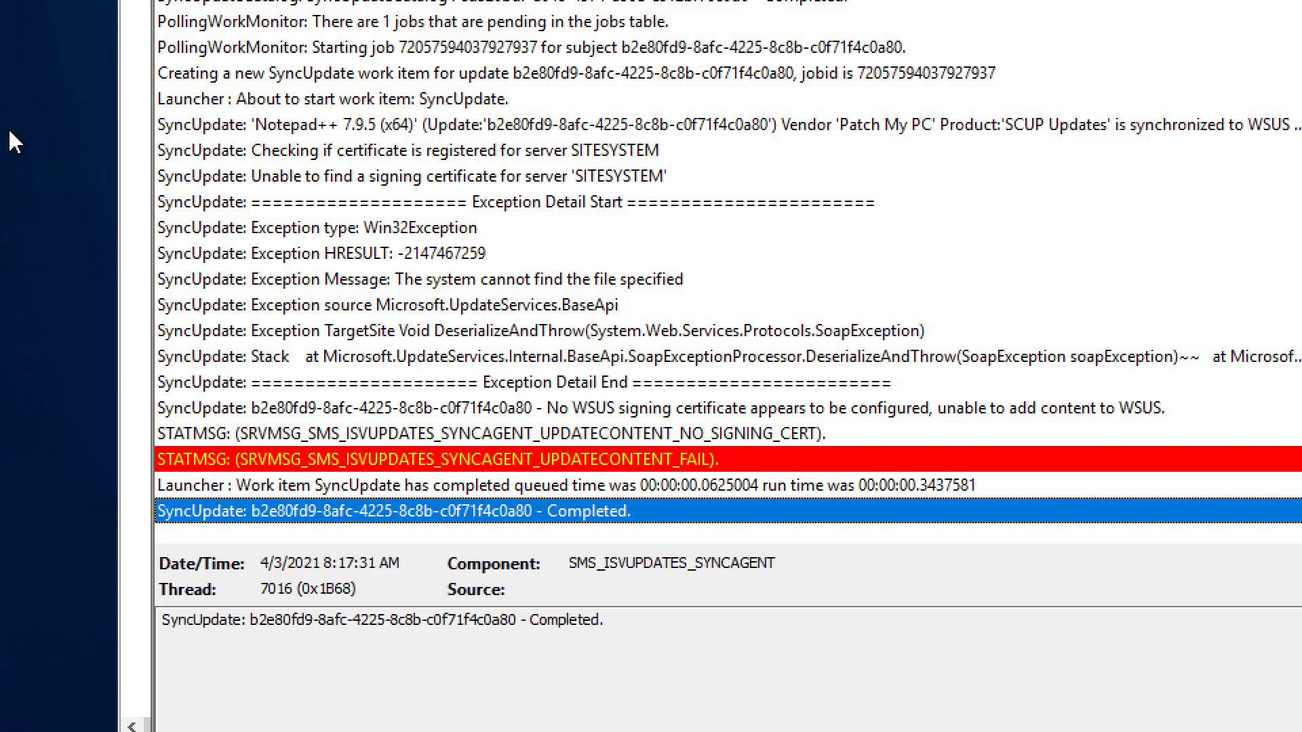
{"action": "left_click", "coordinate": [1142, 78]}
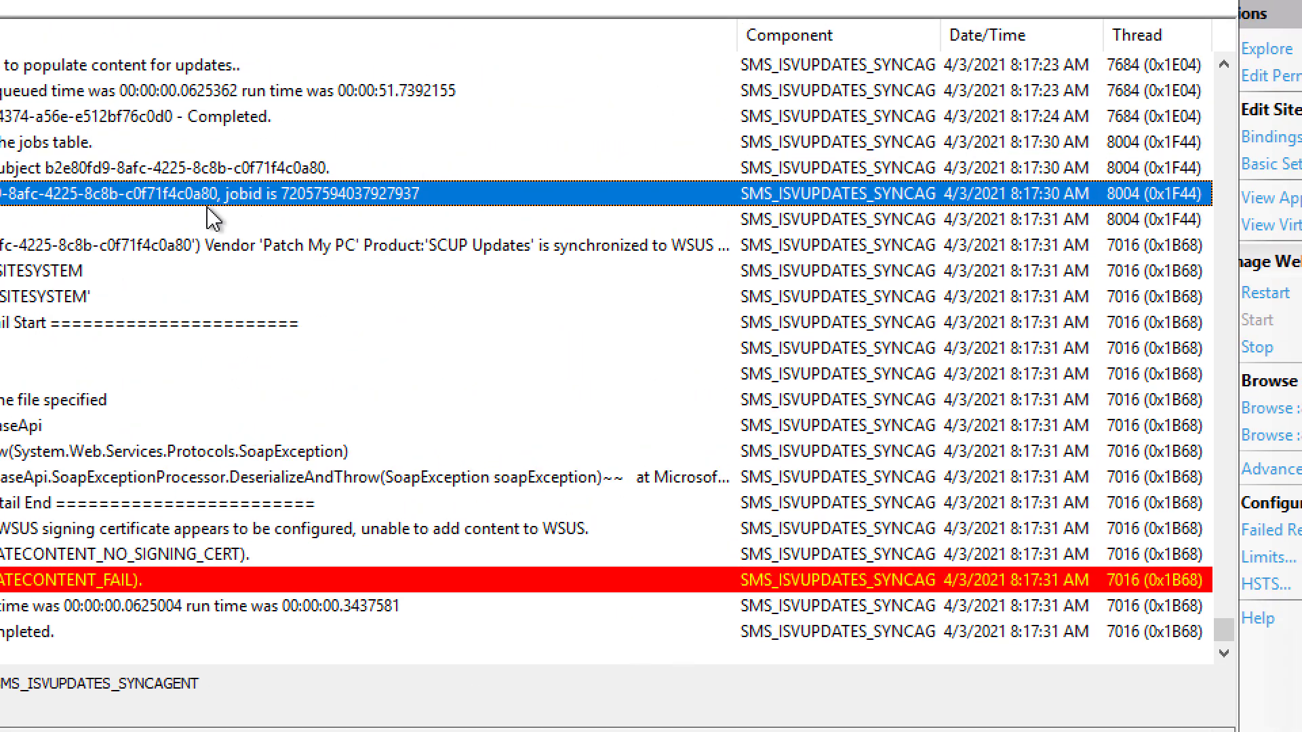
{"action": "left_click", "coordinate": [98, 268]}
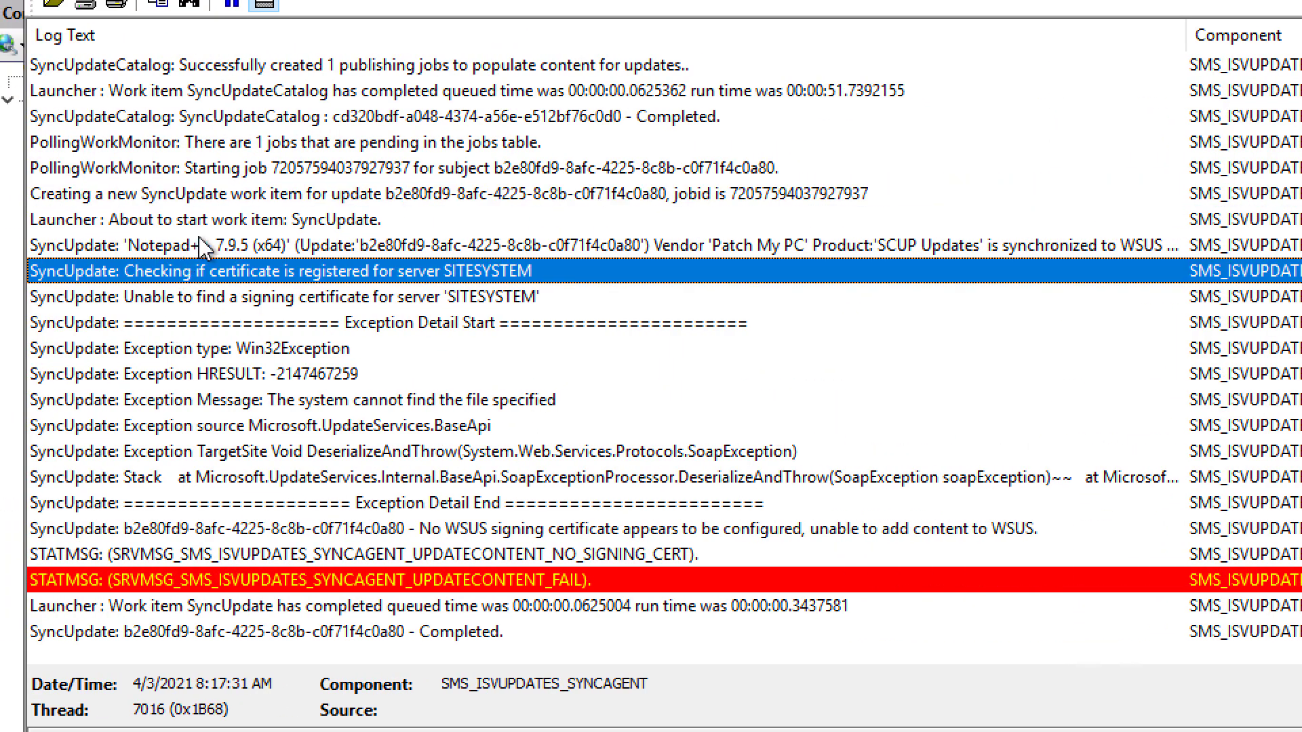
{"action": "left_click", "coordinate": [130, 240]}
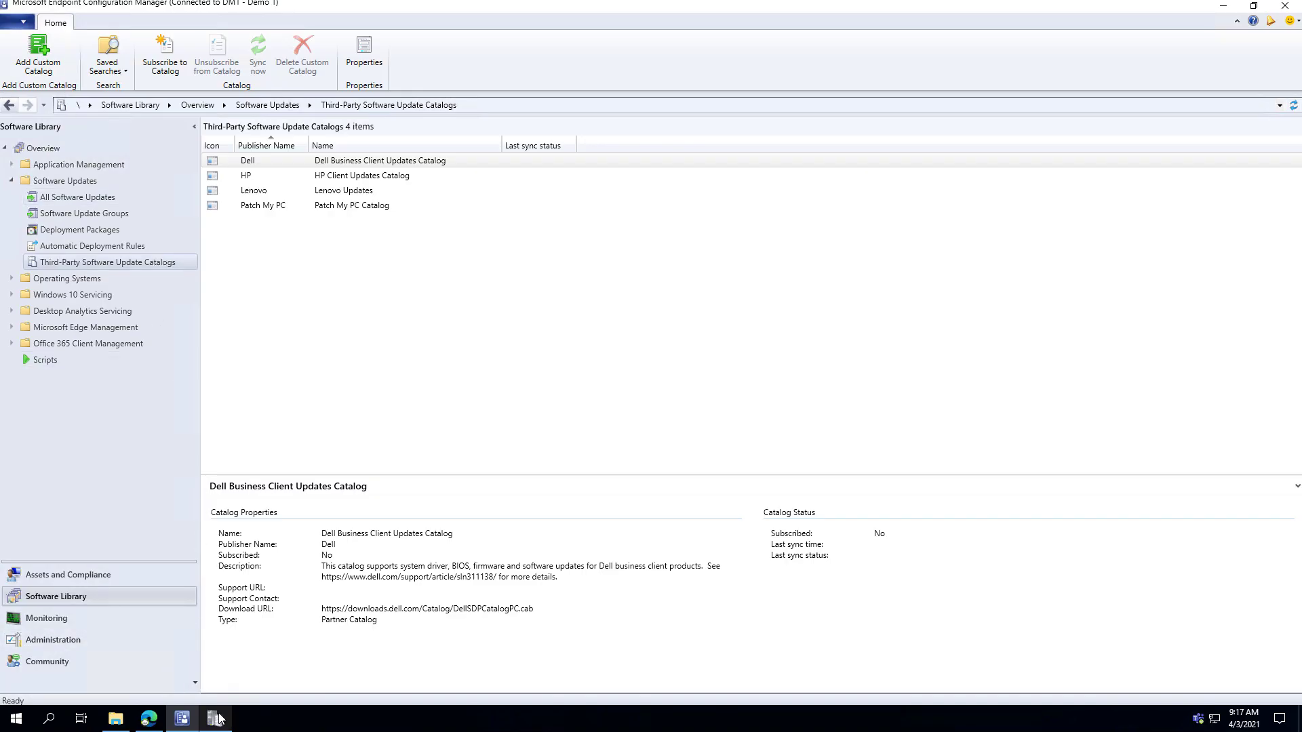
Switch to wsyncmgr.log on the site server, recheck the warning about the remote WSUS connection, and return to the console.
{"action": "left_click", "coordinate": [216, 719]}
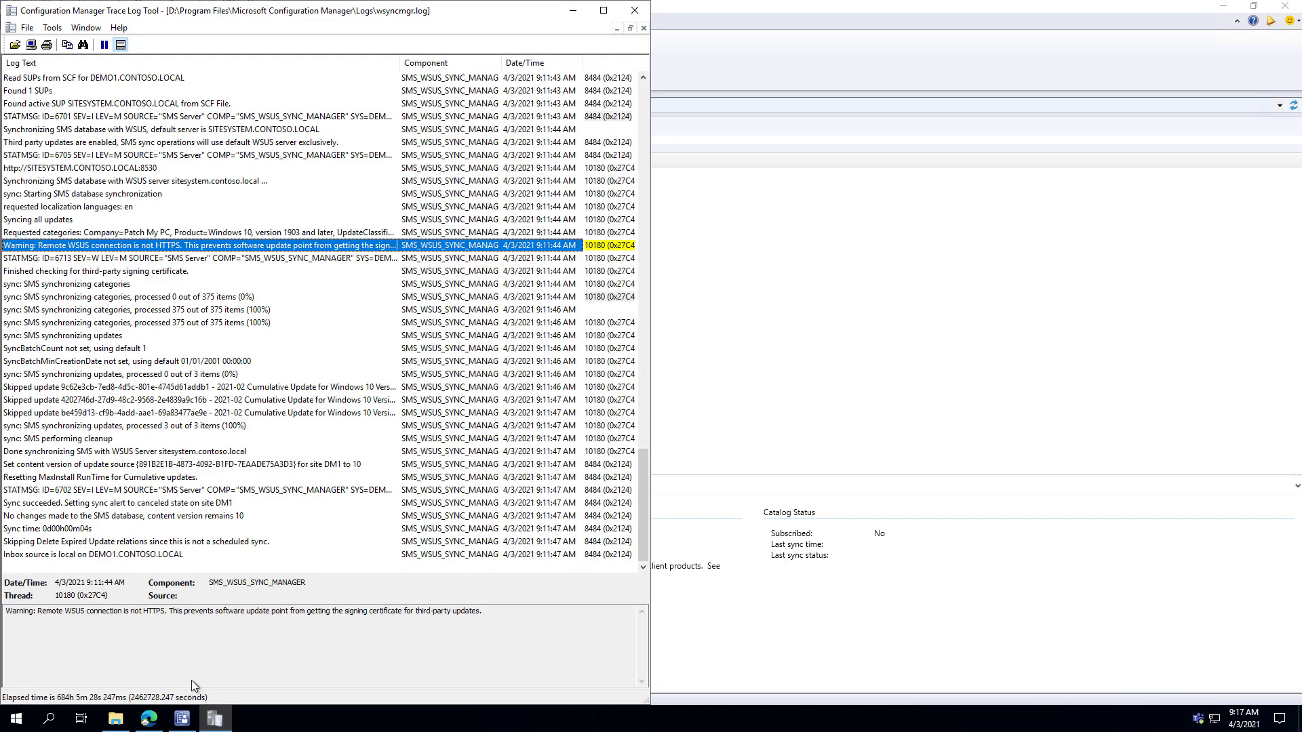
{"action": "left_click", "coordinate": [411, 206]}
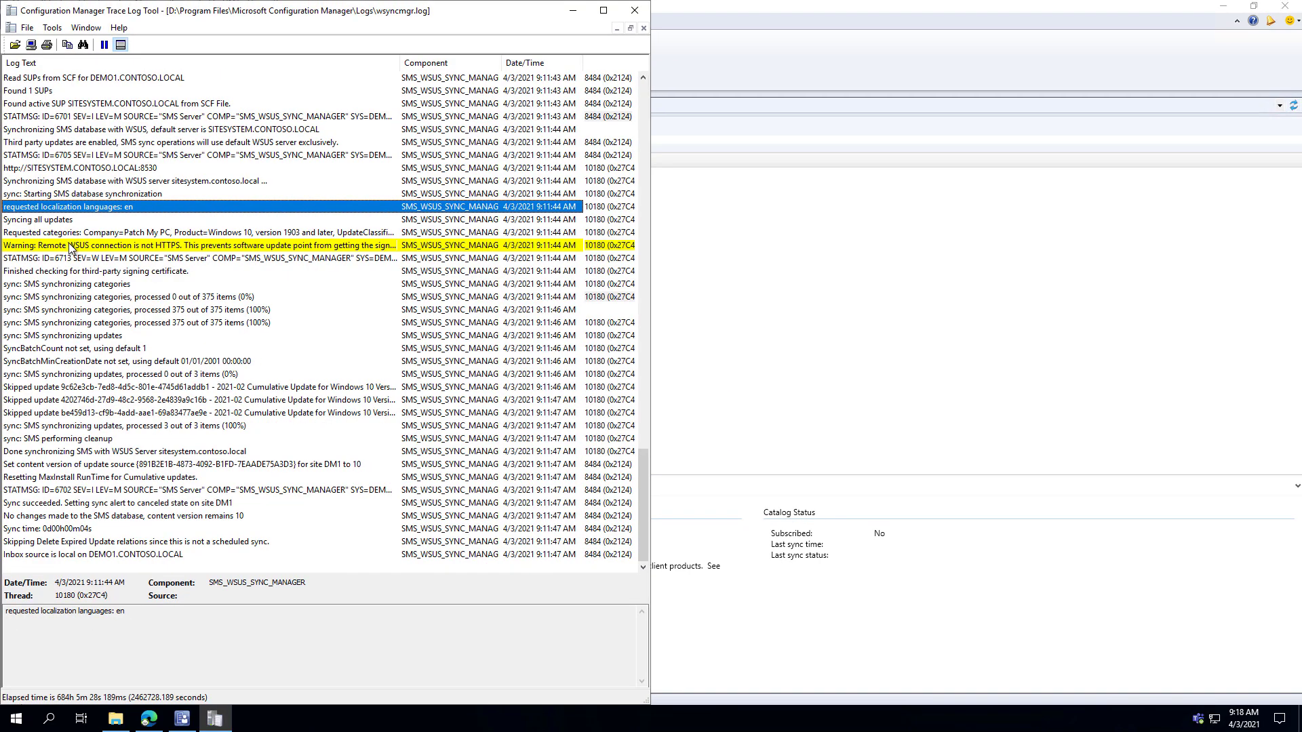
{"action": "left_click", "coordinate": [73, 248]}
{"action": "left_click", "coordinate": [724, 413]}
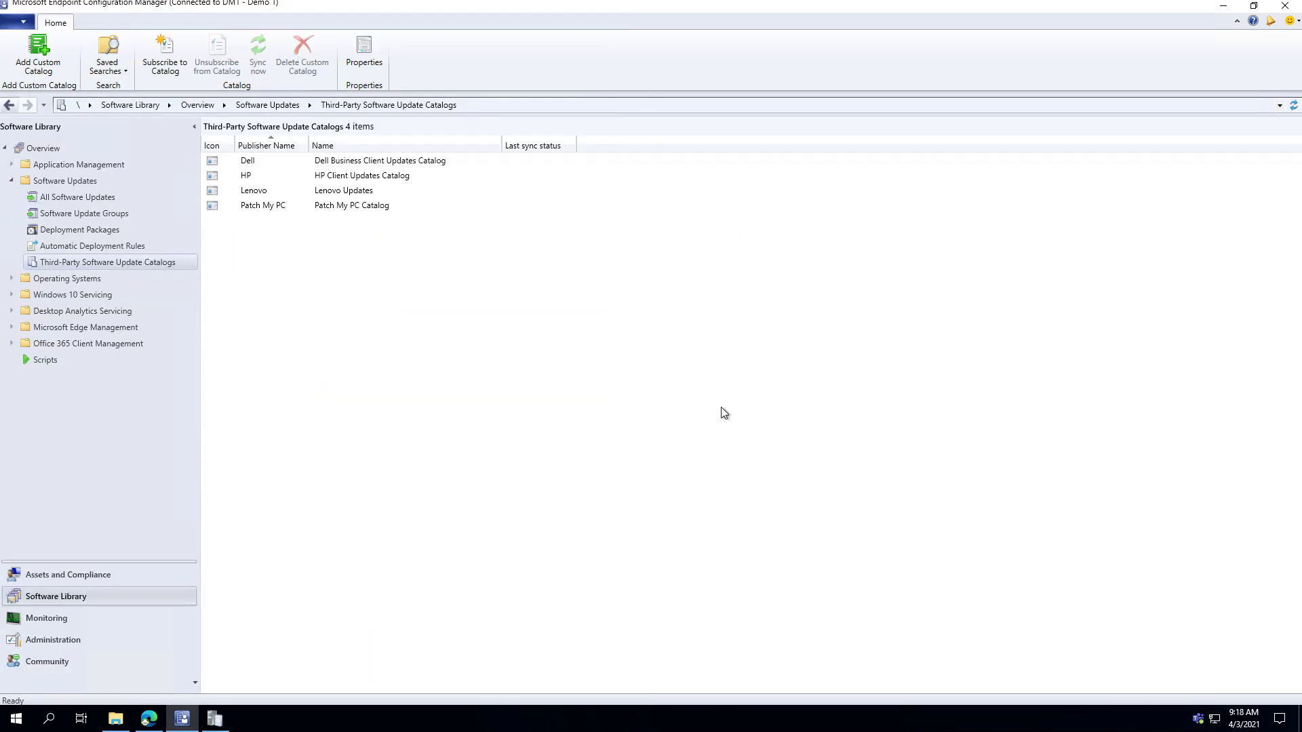
Review the WSUS signing certificate configuration under third-party updates in the DM1 site's Software Update Point component, and leave it unchanged.
{"action": "left_click", "coordinate": [78, 640]}
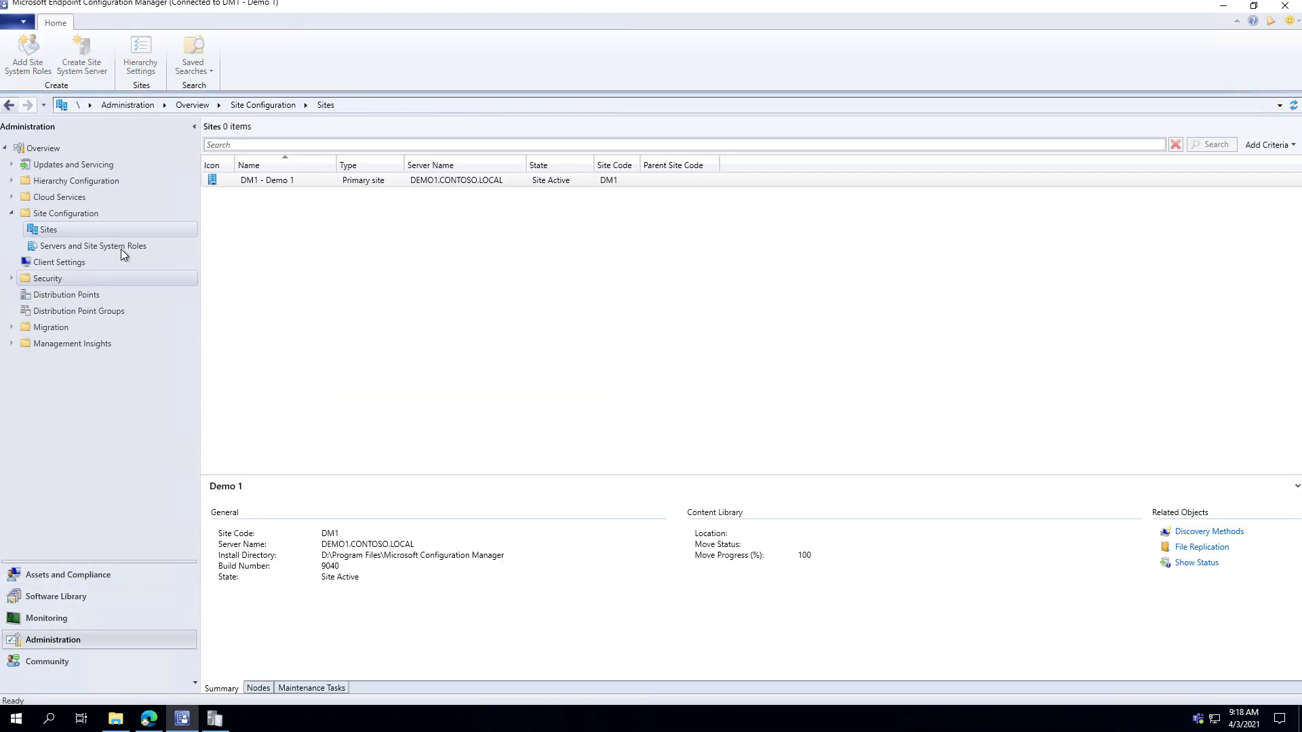
{"action": "right_click", "coordinate": [279, 185]}
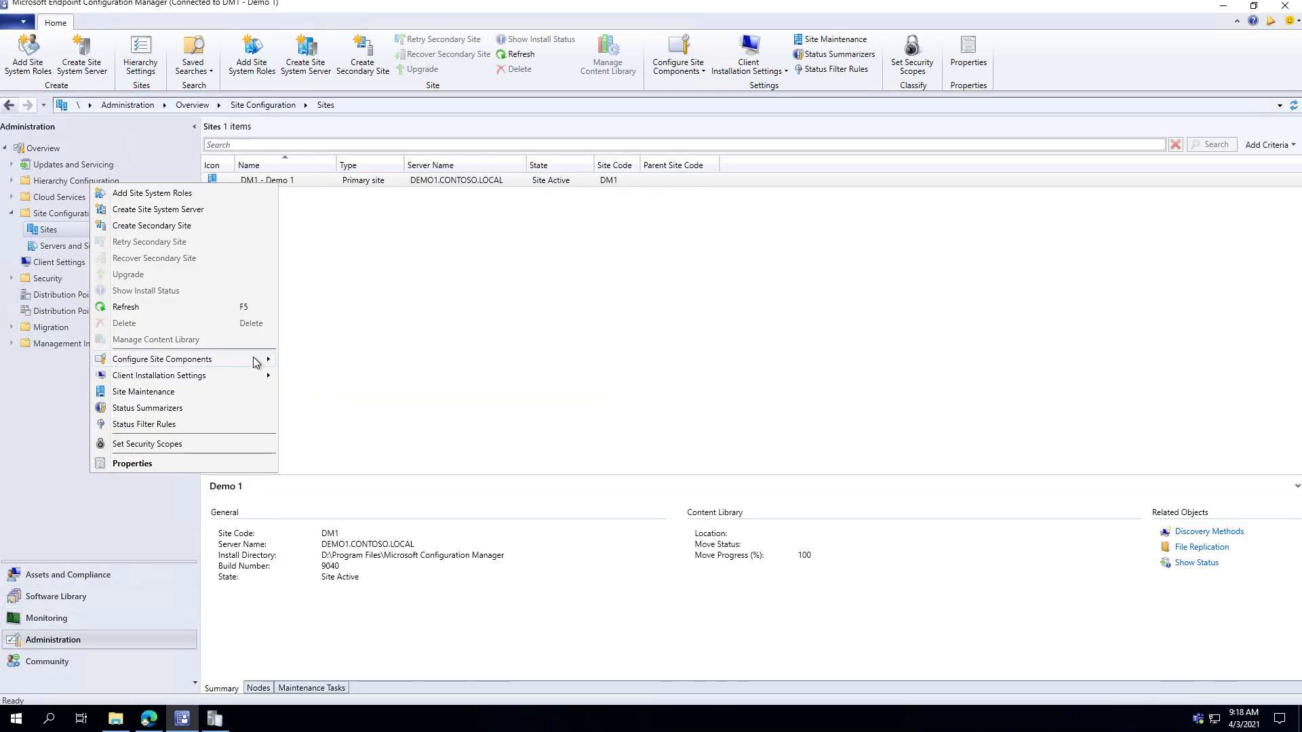
{"action": "mouse_move", "coordinate": [257, 362]}
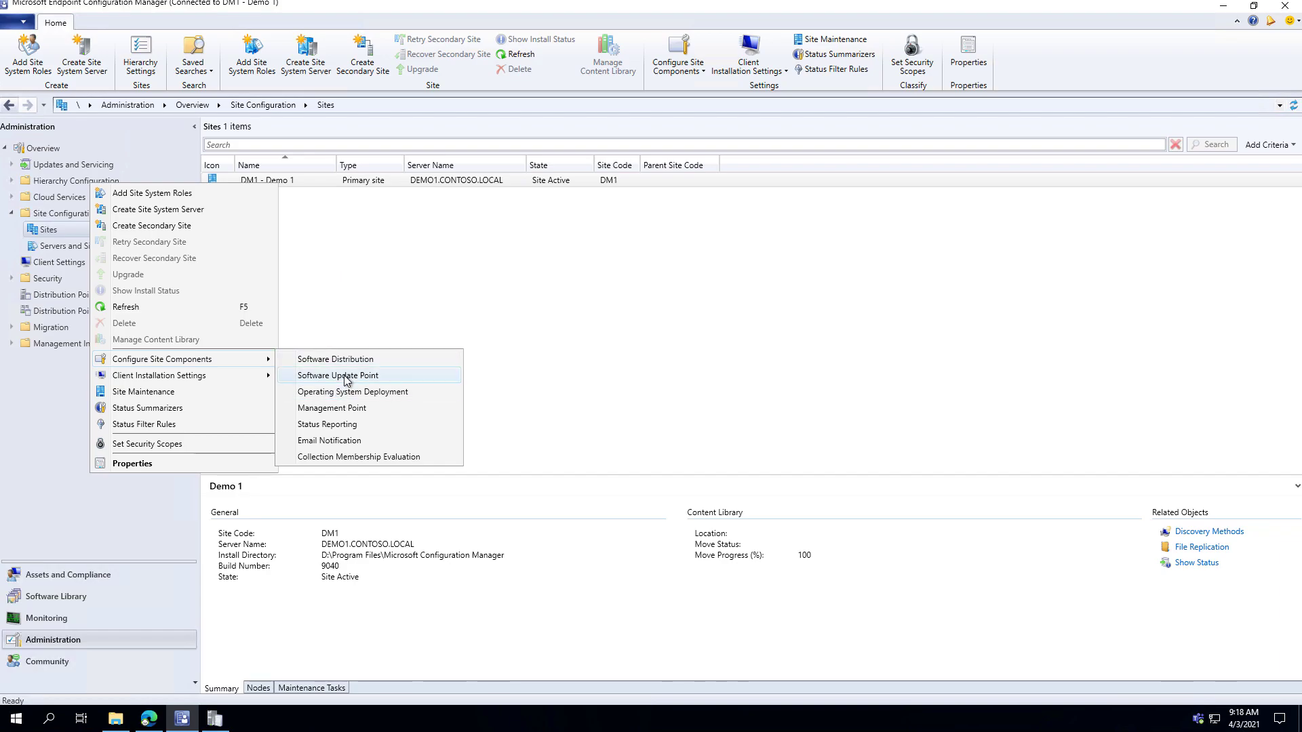
{"action": "left_click", "coordinate": [345, 377]}
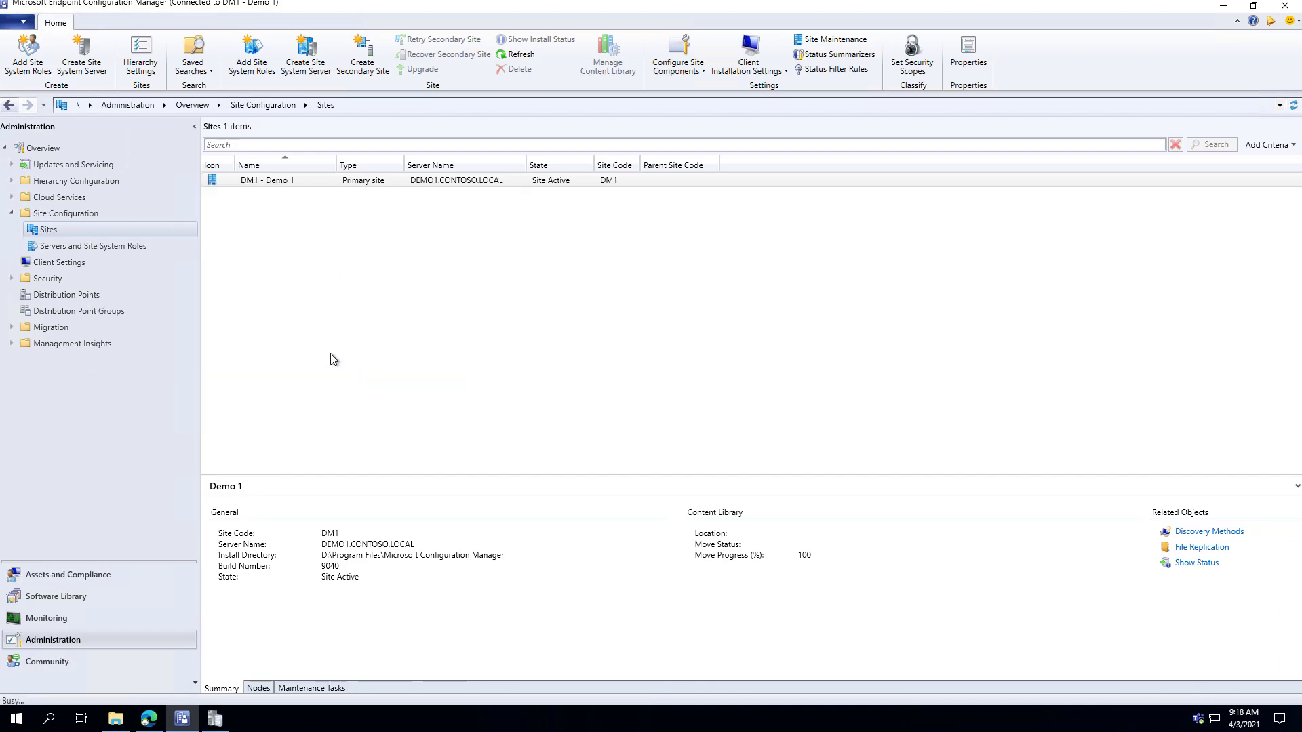
{"action": "left_click", "coordinate": [492, 170]}
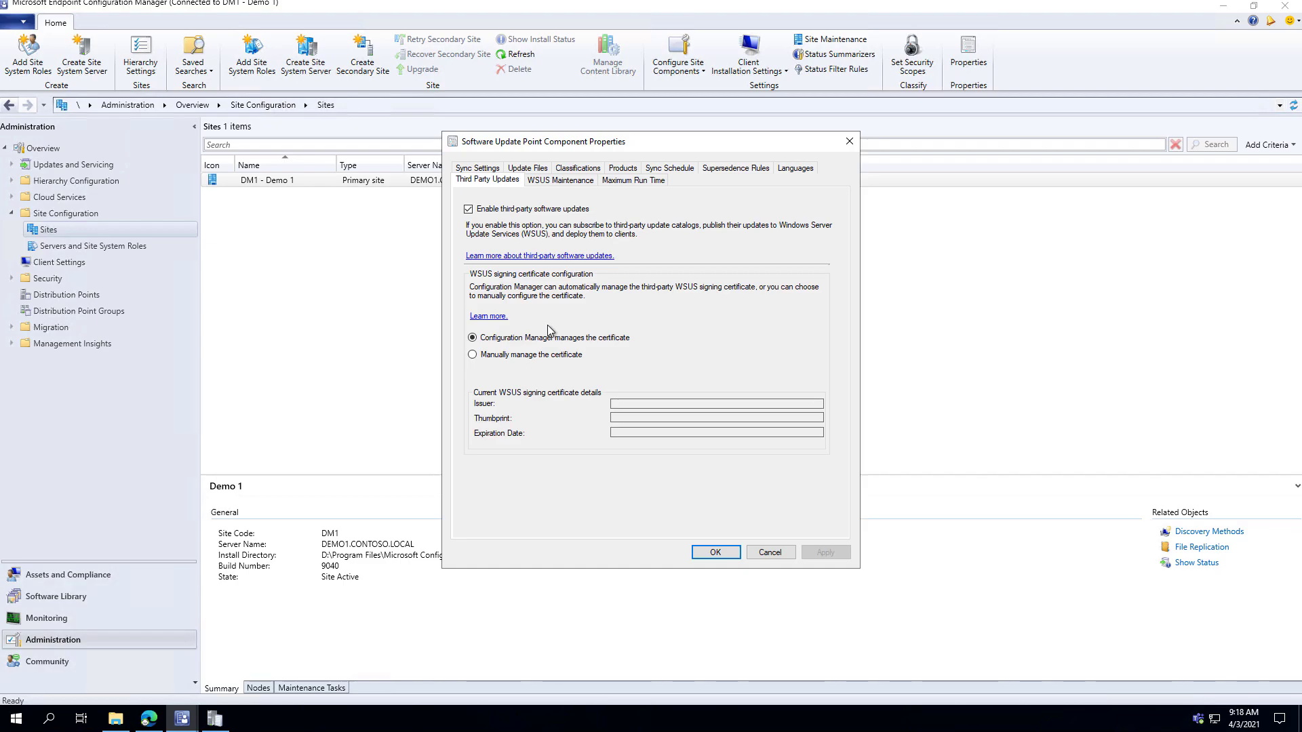
{"action": "left_click", "coordinate": [771, 554]}
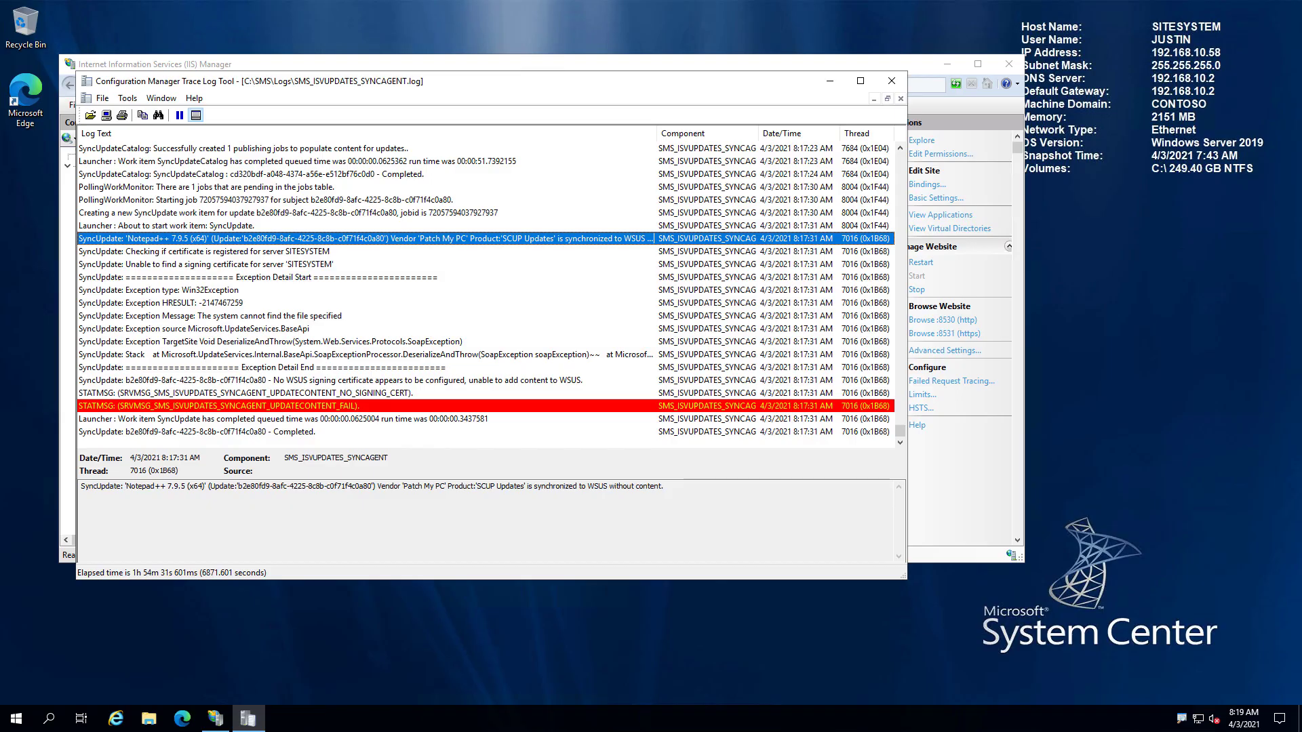
On SITESYSTEM, open certlm.msc beside the sync agent log and check the local computer's certificate stores for a WSUS store.
{"action": "left_click_drag", "start_coordinate": [346, 84], "coordinate": [689, 174]}
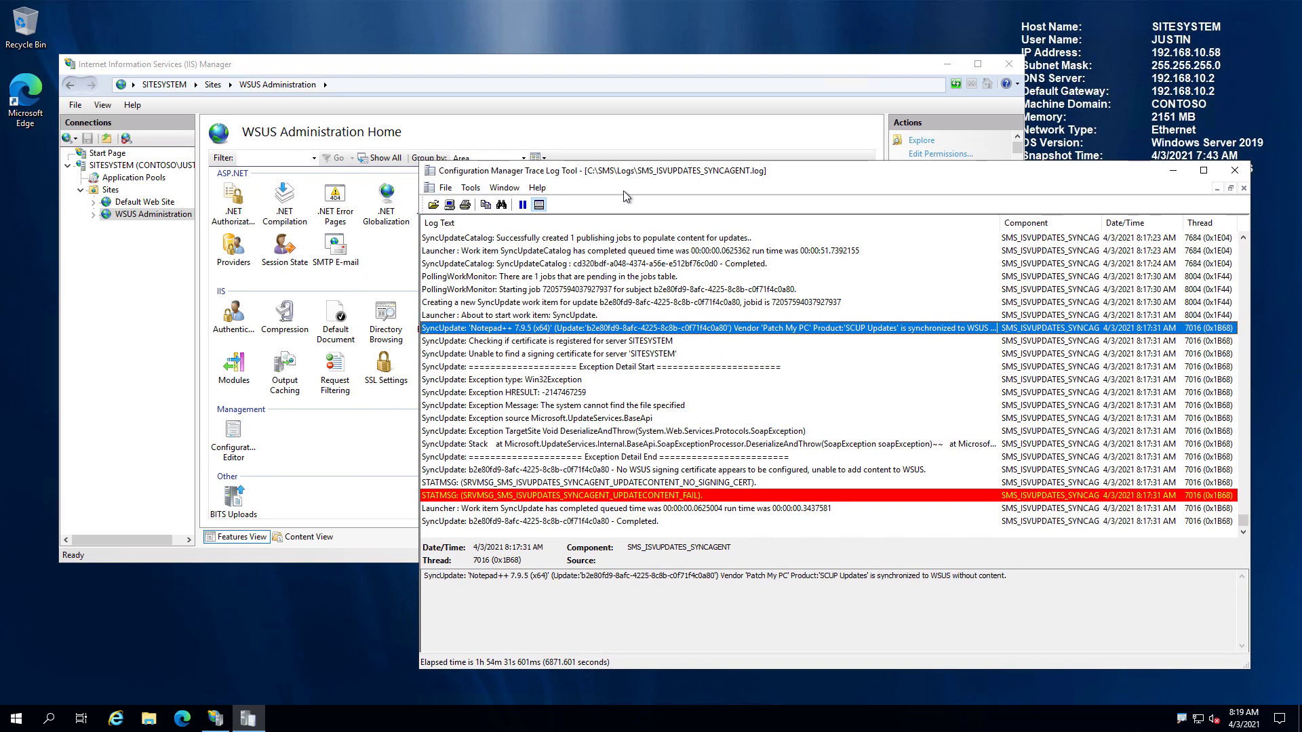
{"action": "left_click", "coordinate": [16, 718]}
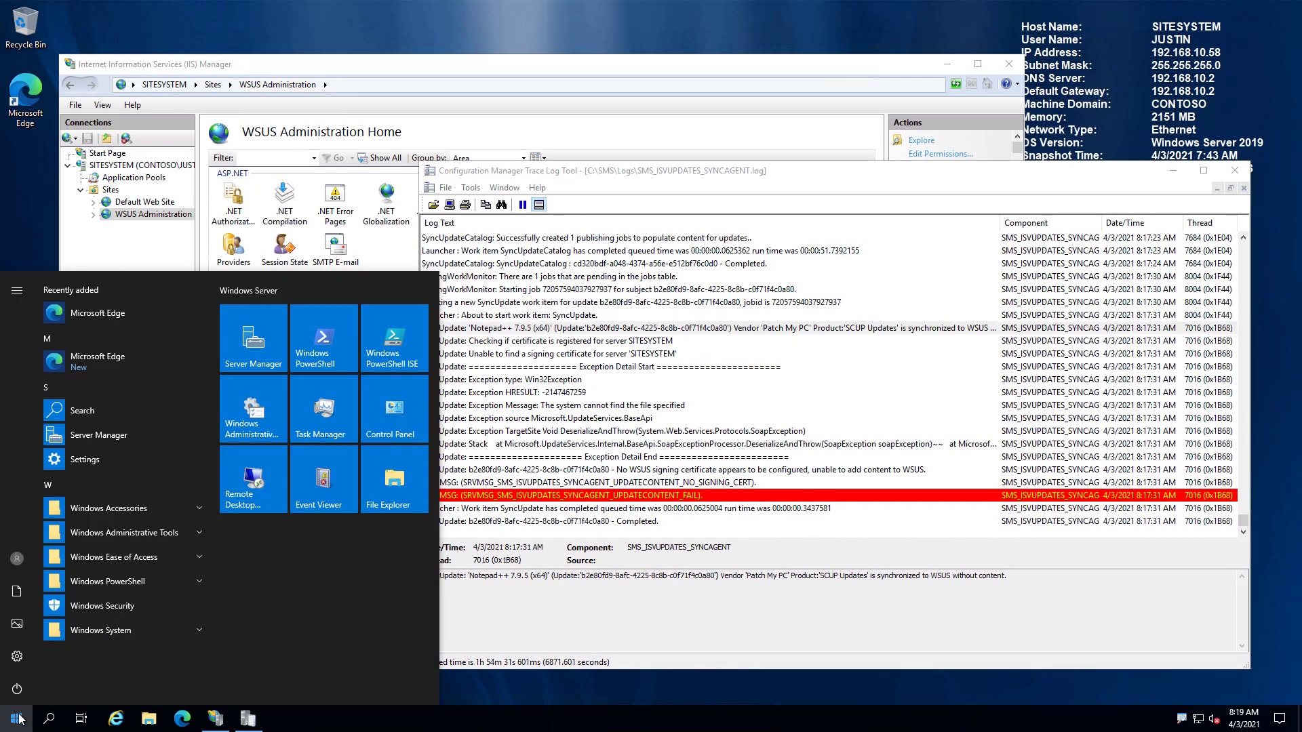
{"action": "type", "text": "certlm.msc"}
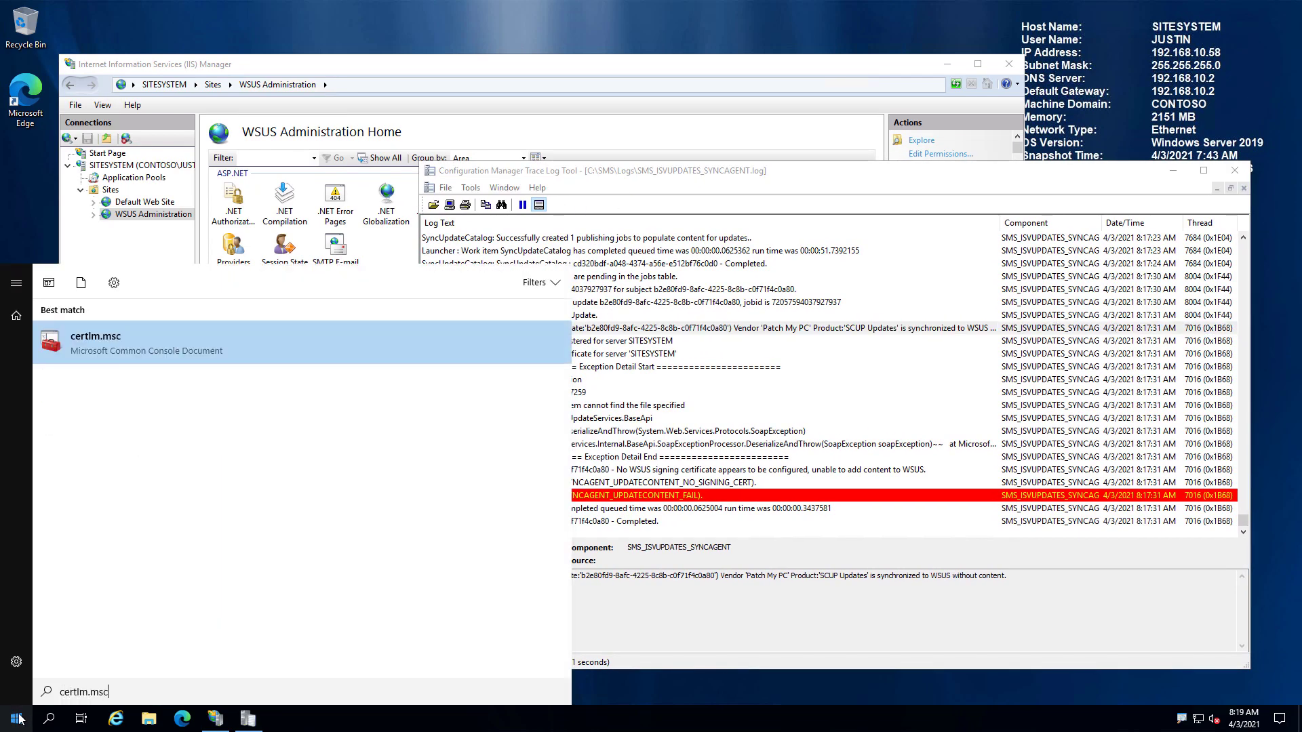
{"action": "key", "text": "Return"}
{"action": "key", "text": "Return"}
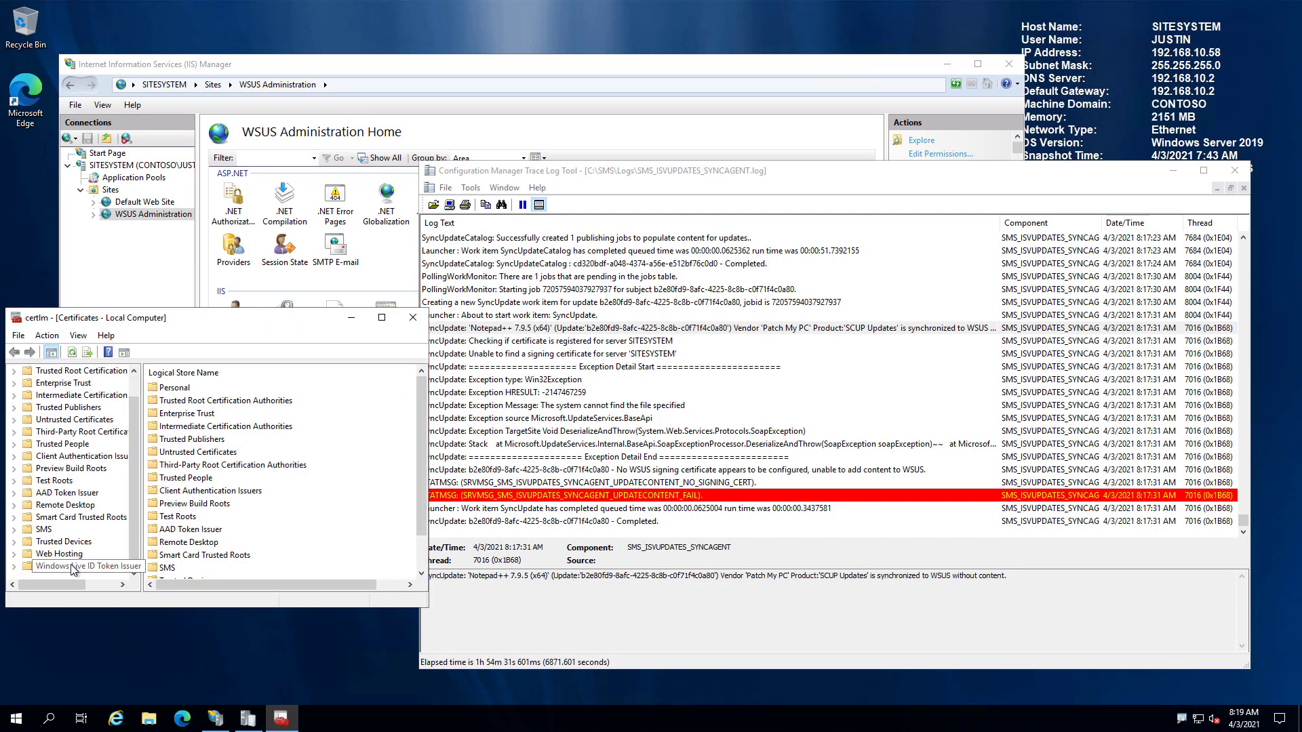
{"action": "left_click_drag", "start_coordinate": [140, 520], "coordinate": [165, 519]}
{"action": "left_click", "coordinate": [76, 566]}
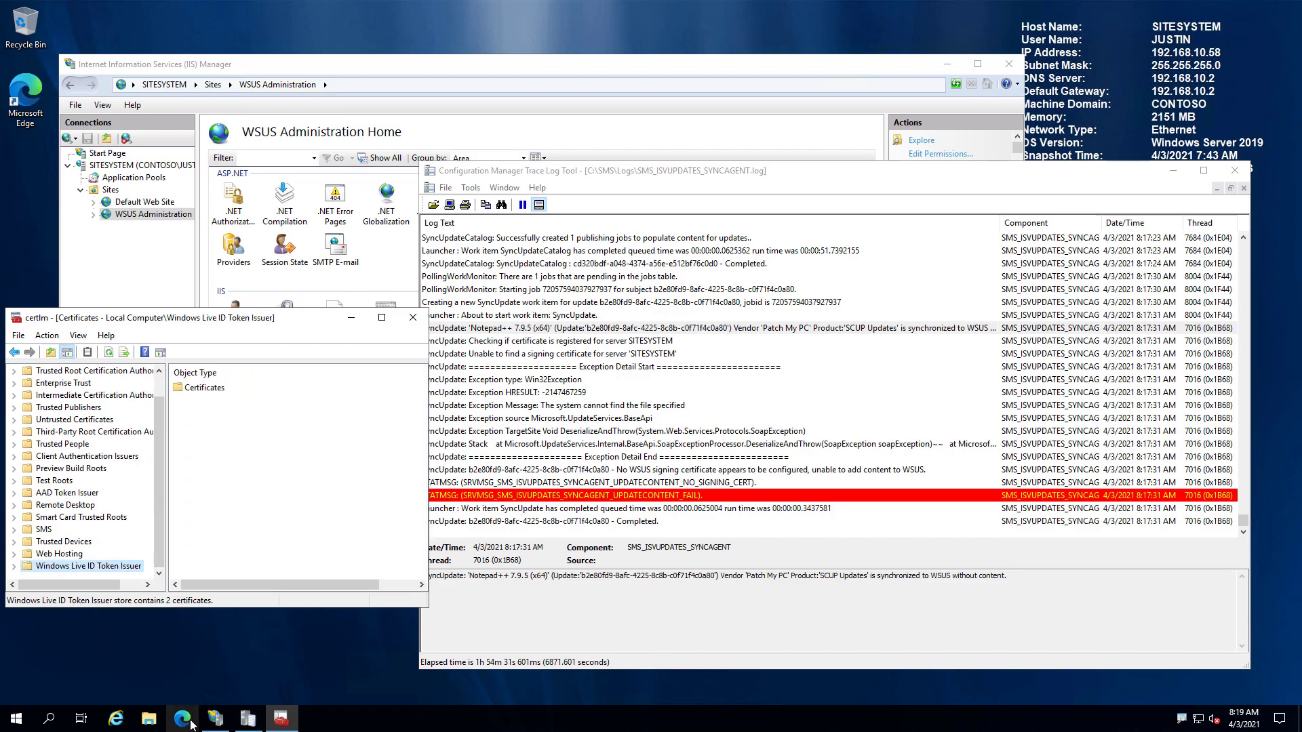
Open patchmypc.com/docs in an InPrivate Microsoft Edge window and download the Publisher installer.
{"action": "right_click", "coordinate": [190, 724]}
{"action": "left_click", "coordinate": [152, 635]}
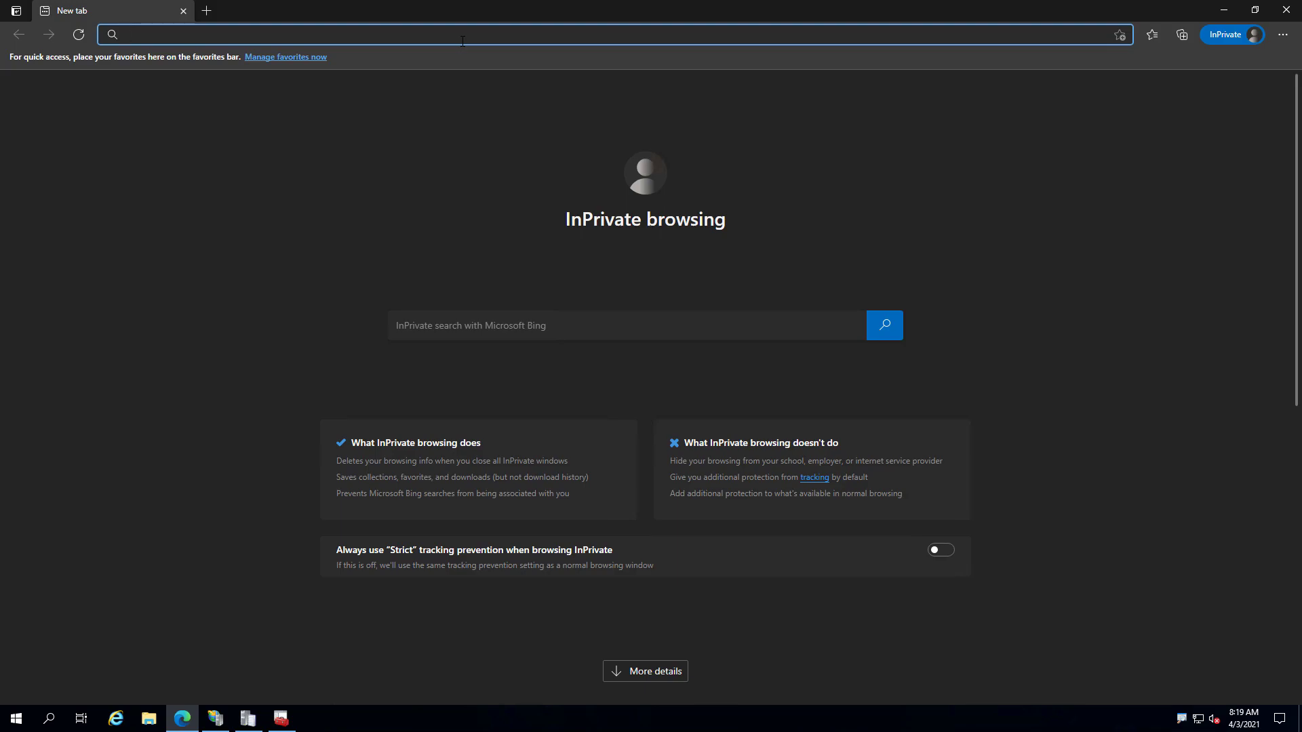
{"action": "type", "text": "patchmypc.c"}
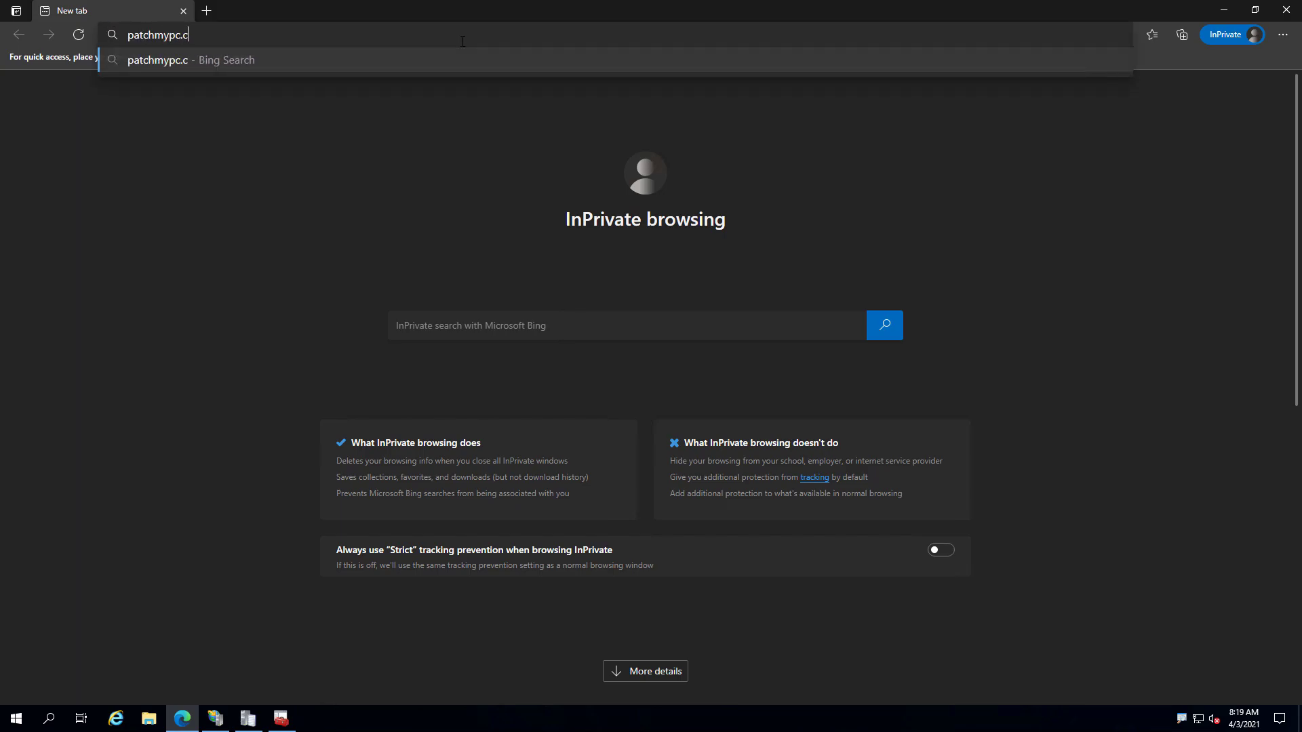
{"action": "type", "text": "om/docs"}
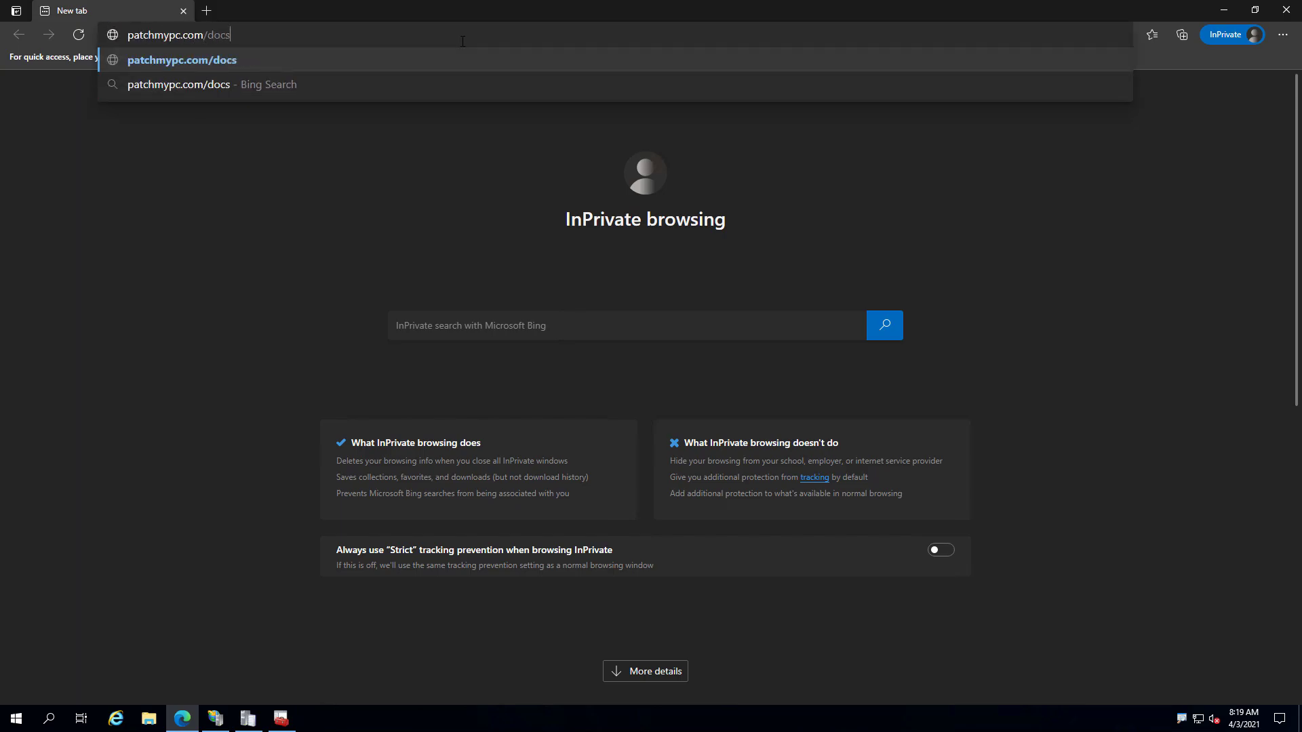
{"action": "key", "text": "Return"}
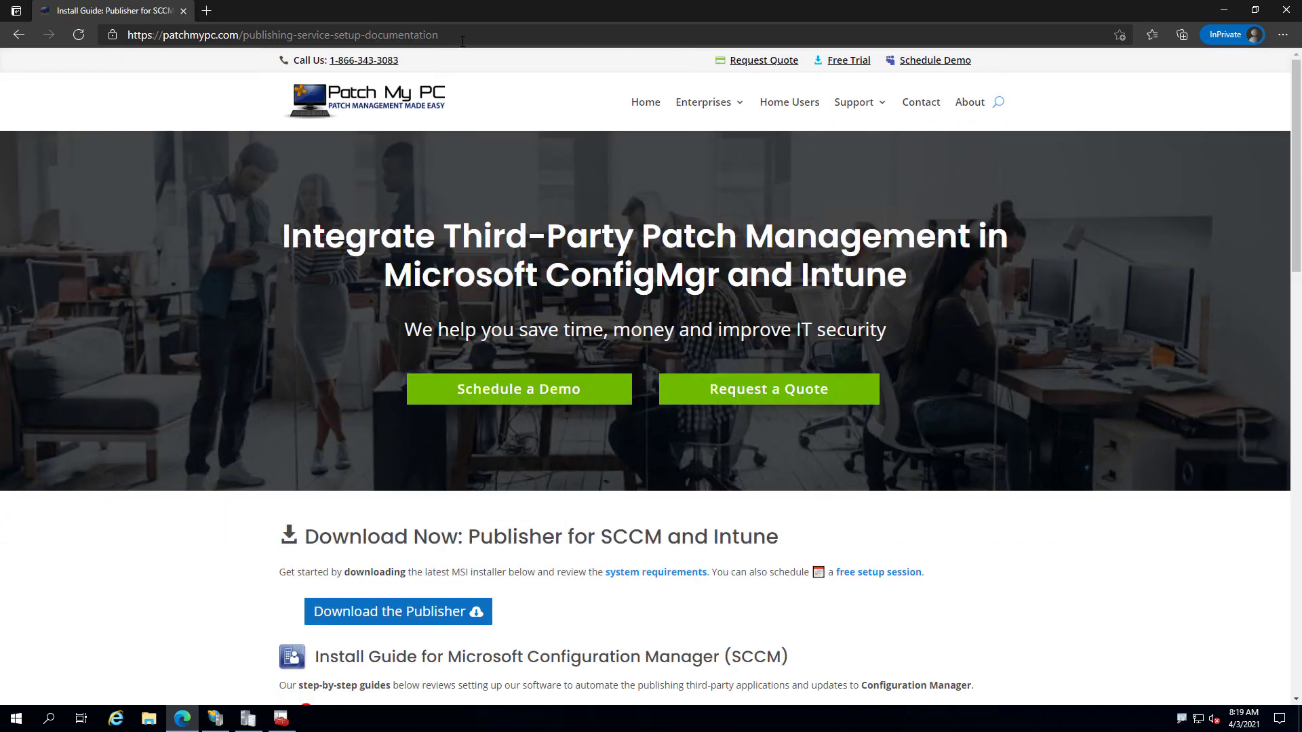
{"action": "left_click", "coordinate": [434, 615]}
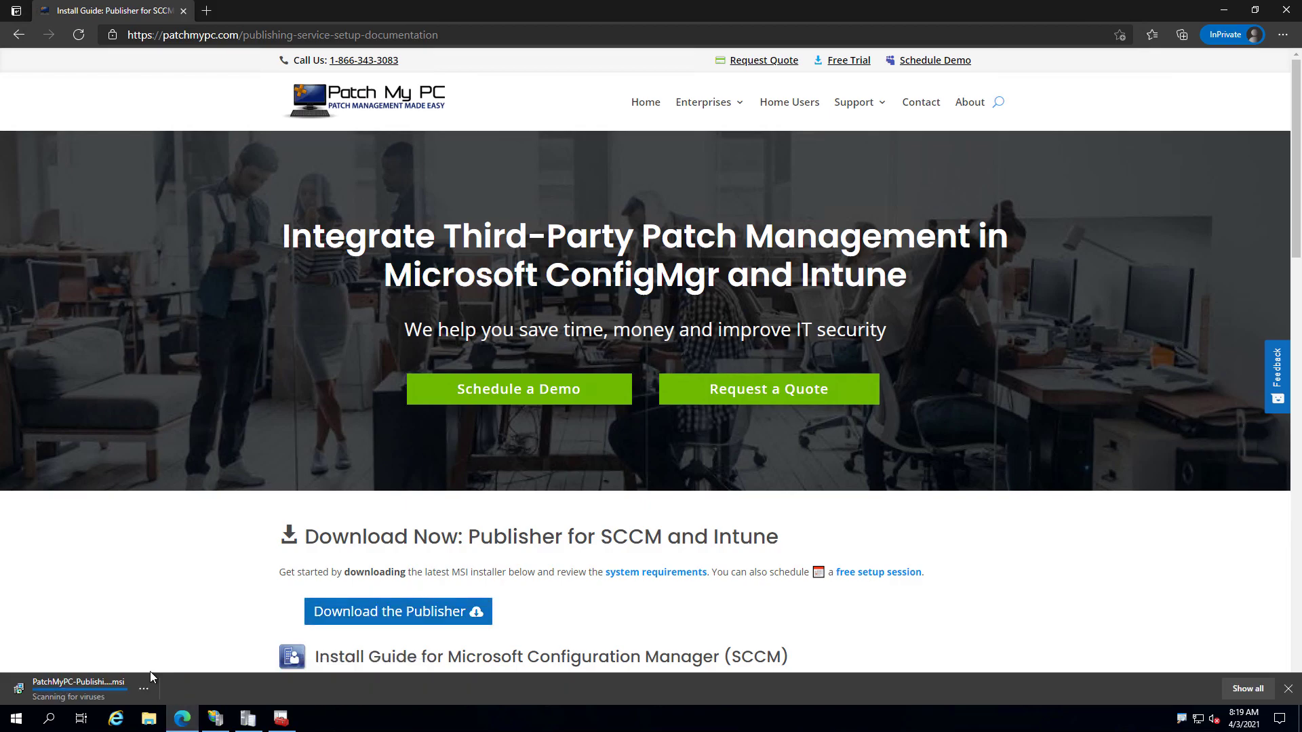
Install the Patch My PC Publishing Service from the downloaded MSI, accepting the license and leaving Intune standalone mode off, and launch it.
{"action": "left_click", "coordinate": [96, 691]}
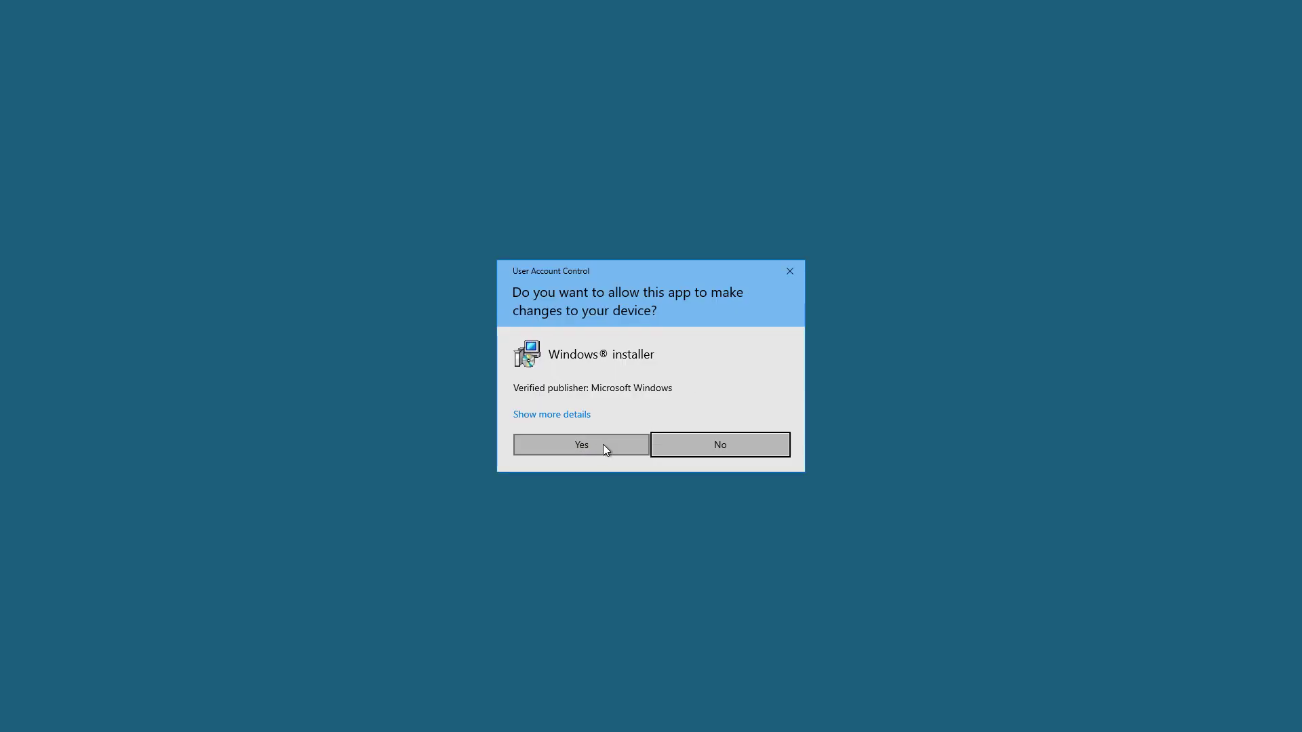
{"action": "left_click", "coordinate": [604, 447]}
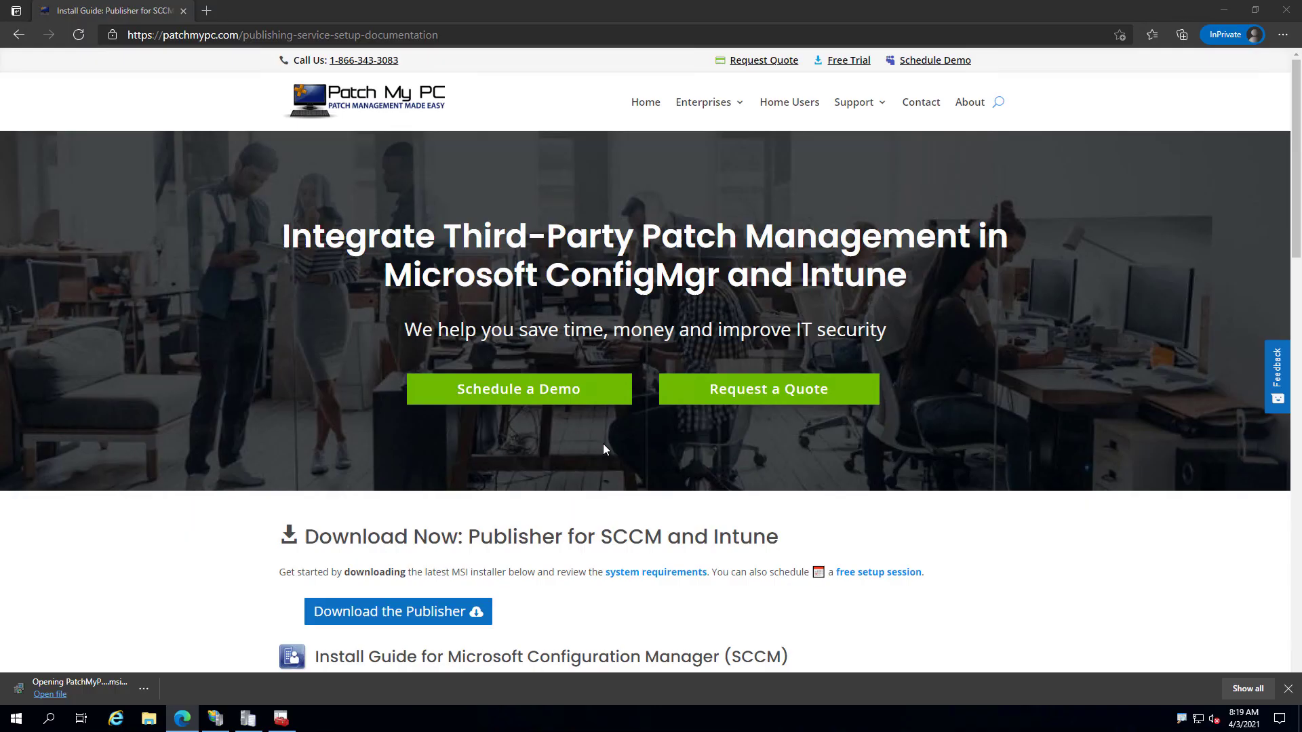
{"action": "left_click", "coordinate": [1225, 11]}
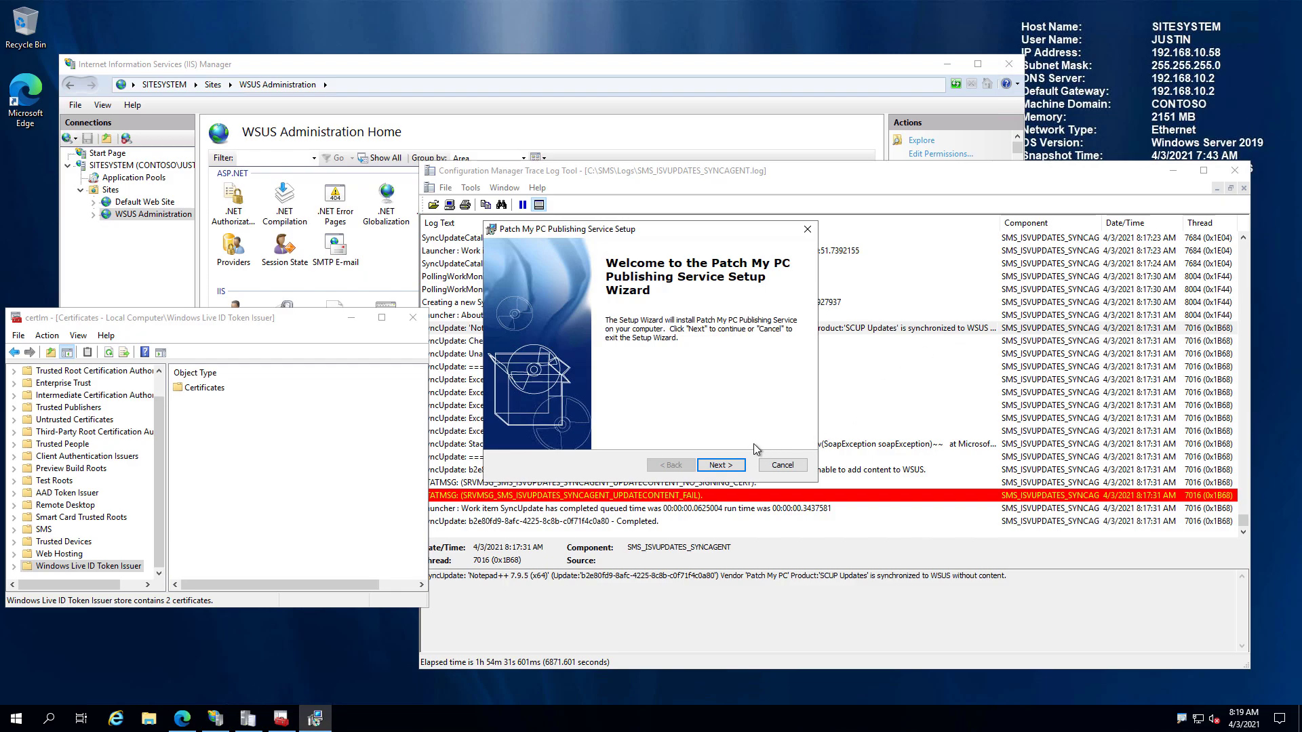
{"action": "left_click", "coordinate": [720, 466]}
{"action": "left_click", "coordinate": [653, 415]}
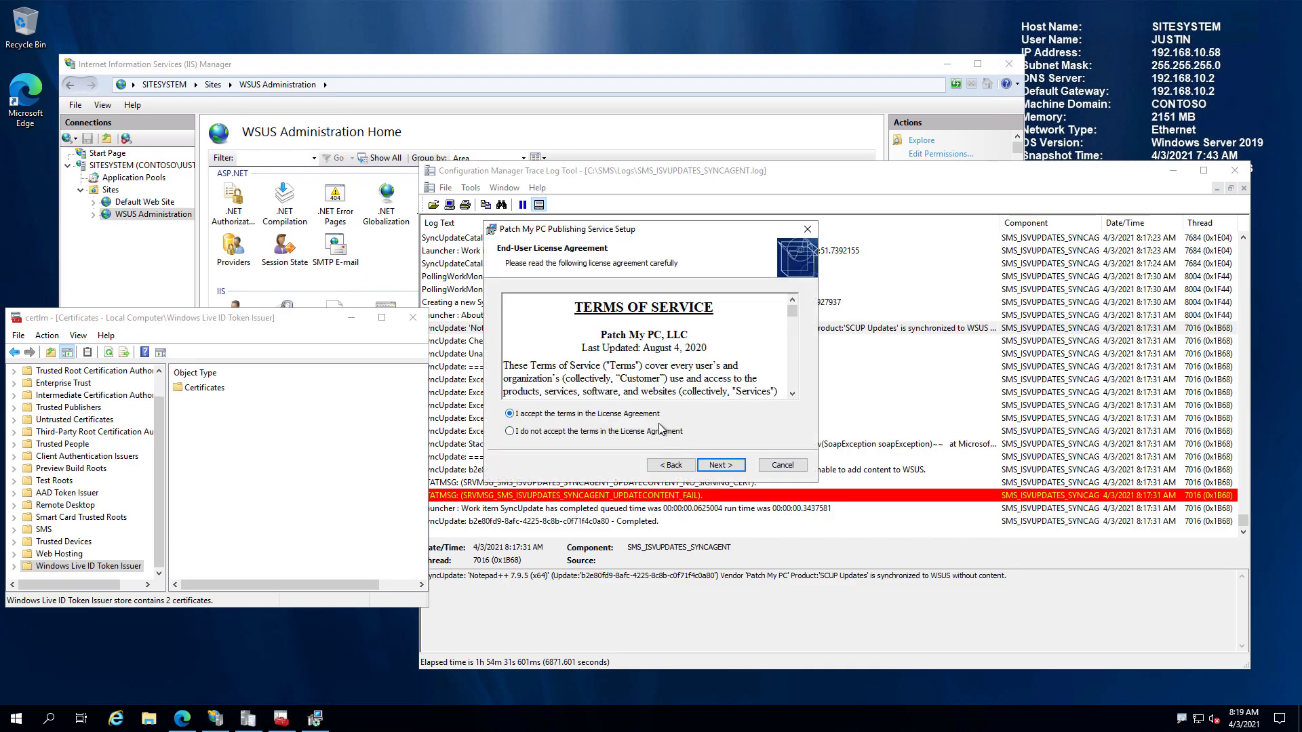
{"action": "left_click", "coordinate": [719, 466]}
{"action": "left_click", "coordinate": [717, 468]}
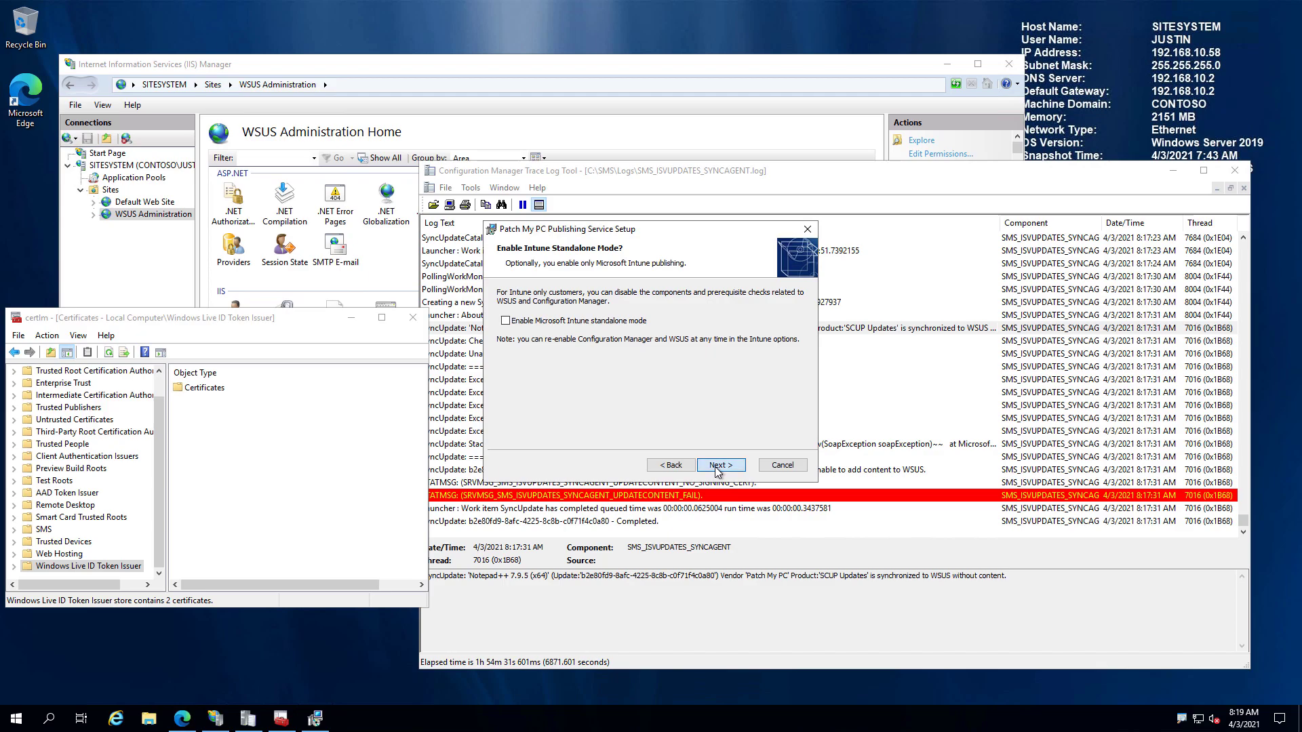
{"action": "left_click", "coordinate": [719, 466]}
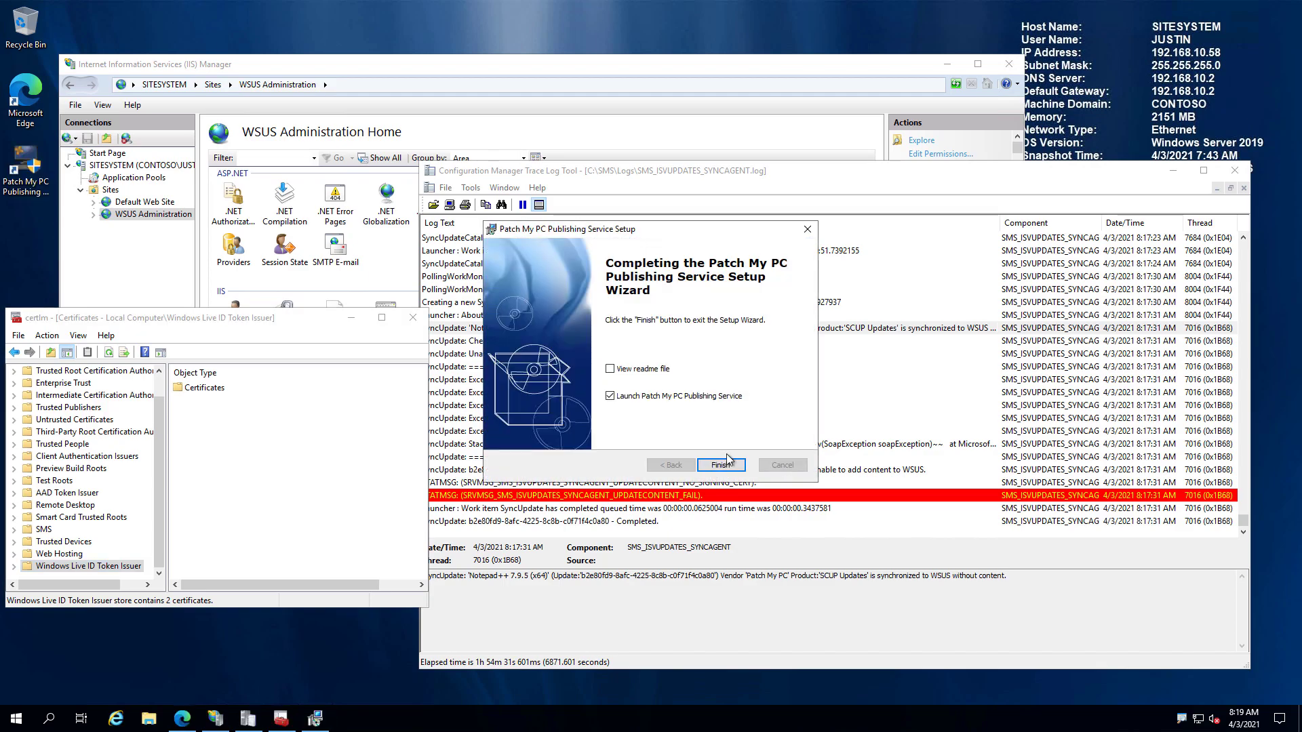
{"action": "left_click", "coordinate": [721, 465]}
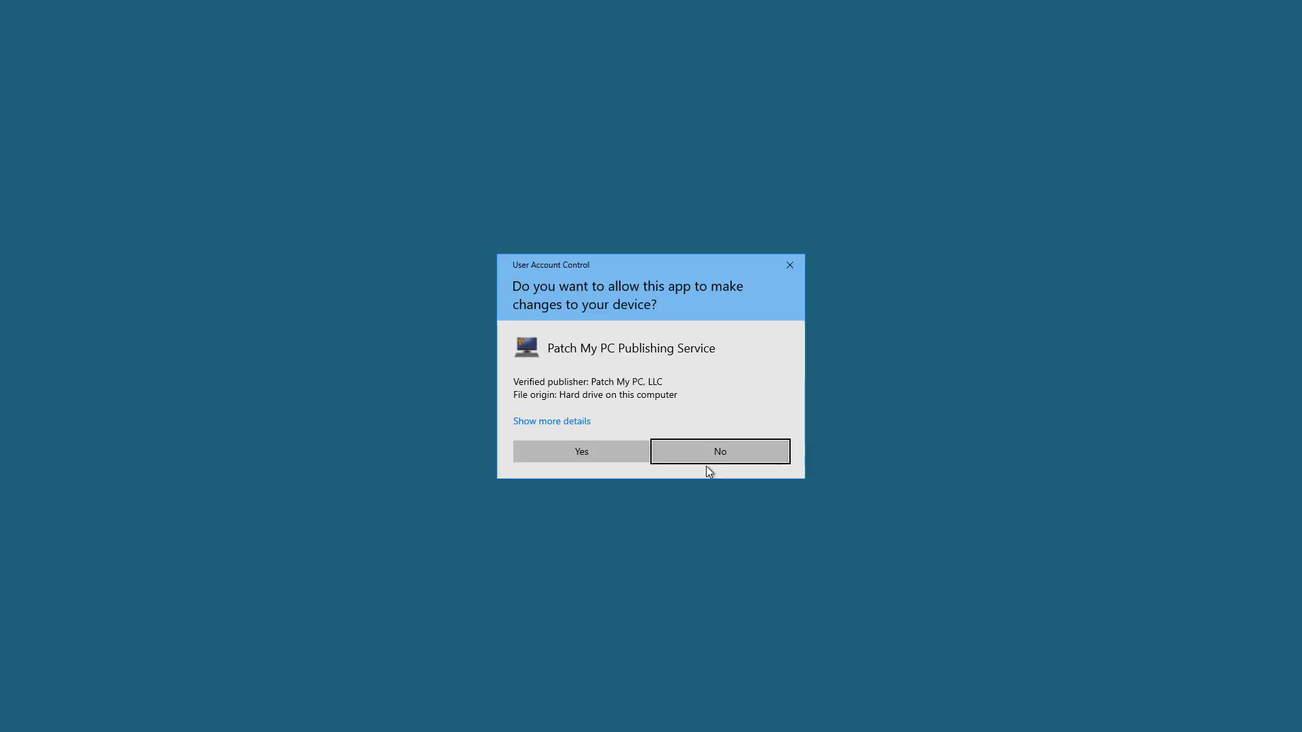
{"action": "left_click", "coordinate": [585, 450]}
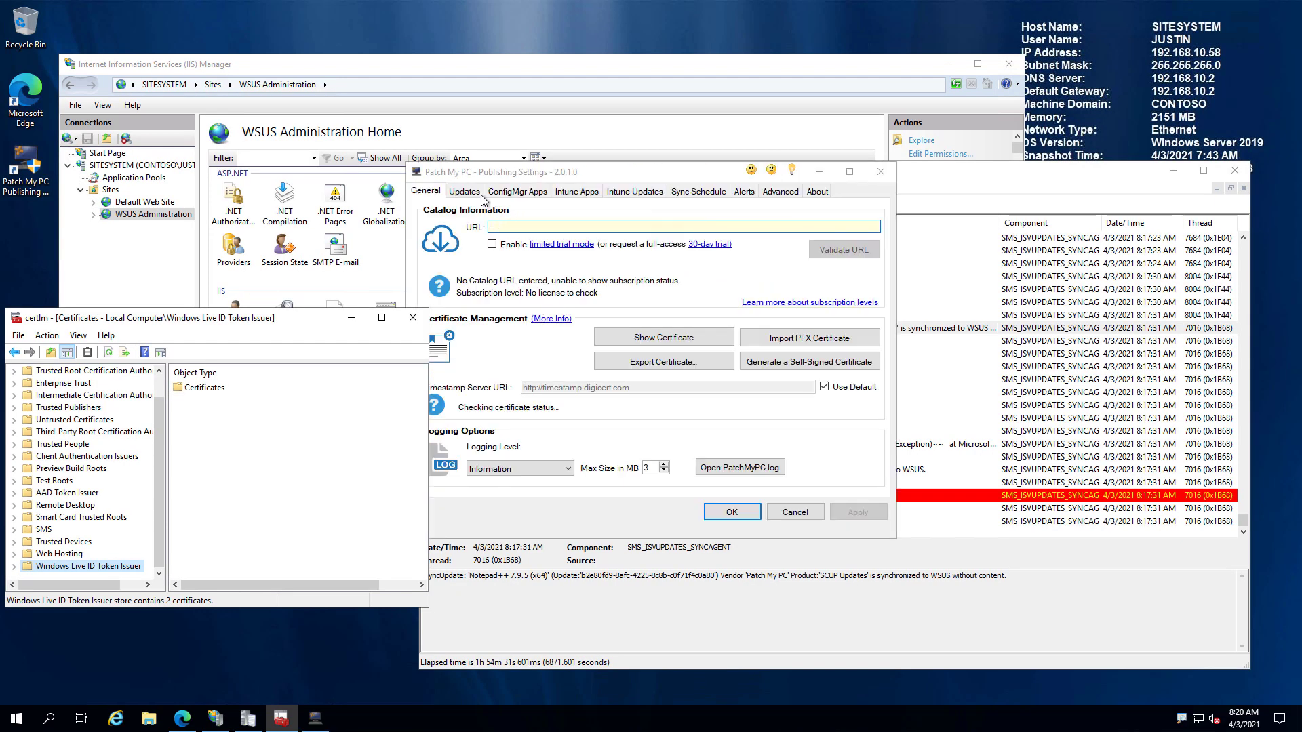
Generate a self-signed WSUS code-signing certificate with subject PatchMyPC Service, valid for 5 years, with a 2048-bit key.
{"action": "left_click", "coordinate": [475, 192]}
{"action": "left_click", "coordinate": [434, 193]}
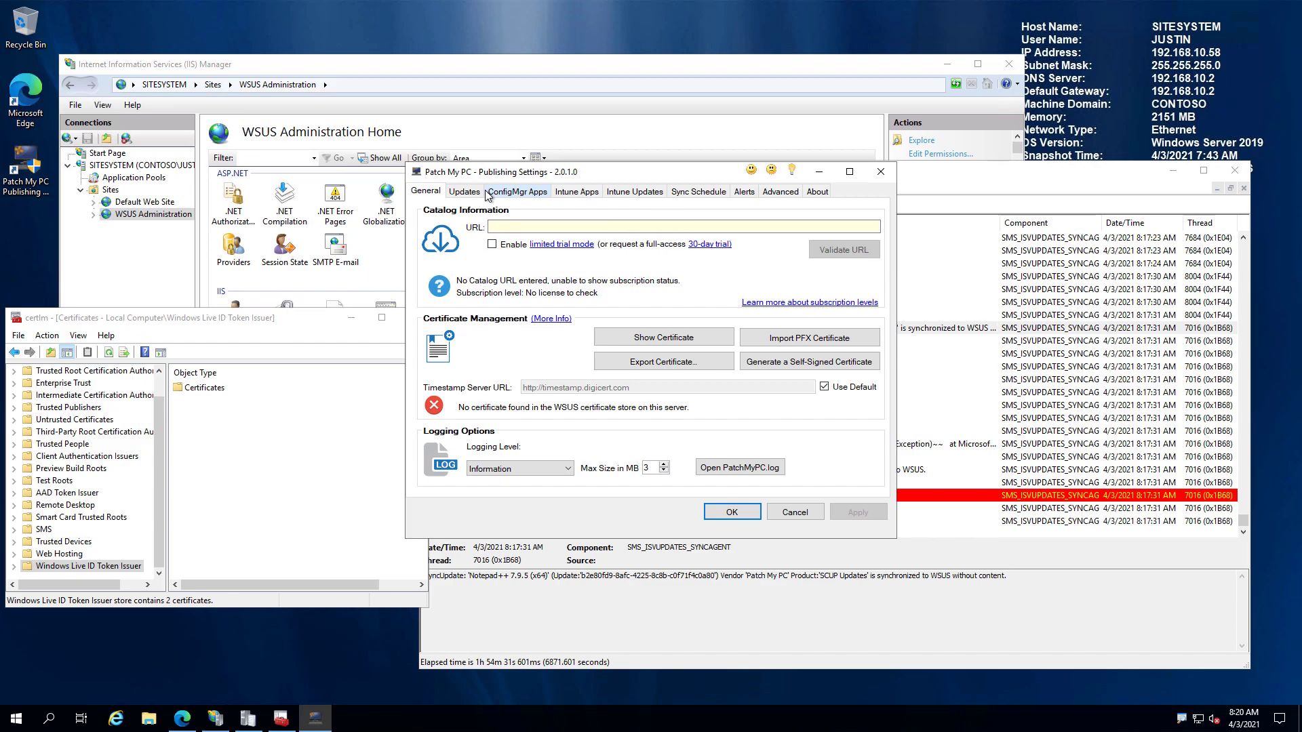
{"action": "left_click", "coordinate": [803, 360]}
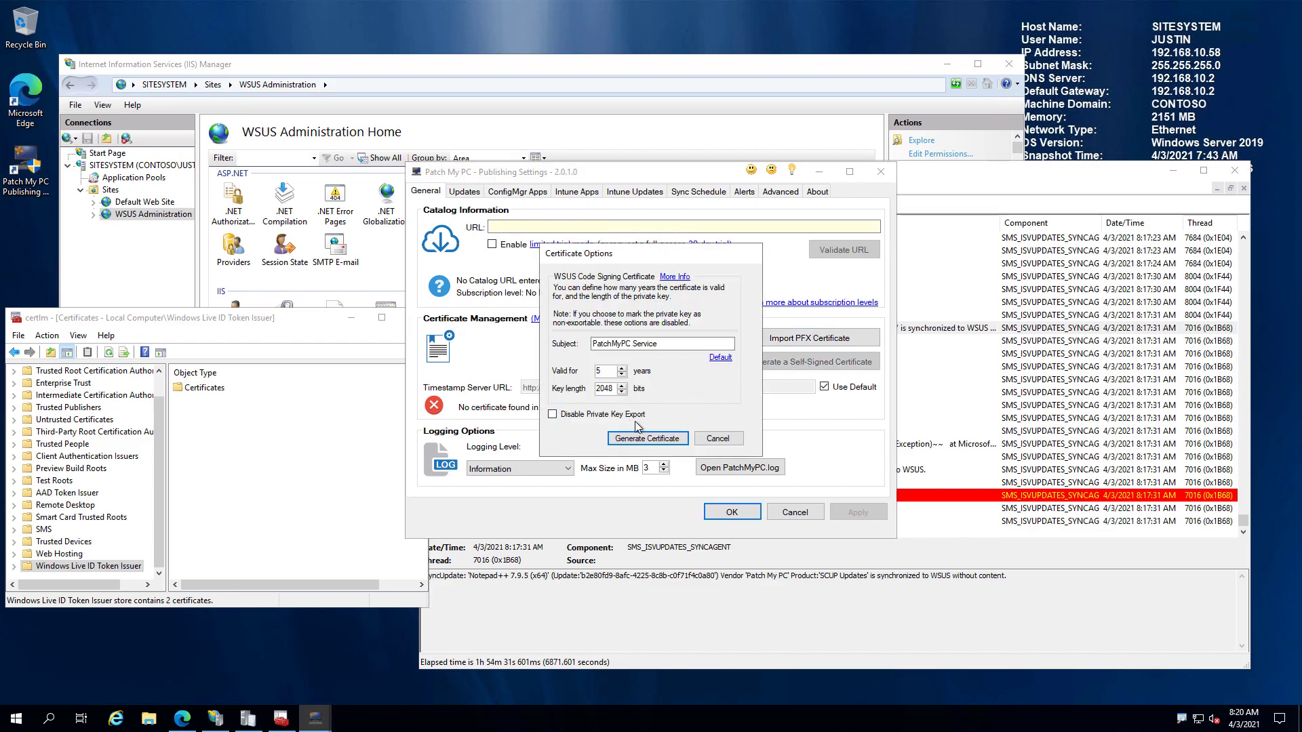
{"action": "left_click", "coordinate": [648, 440]}
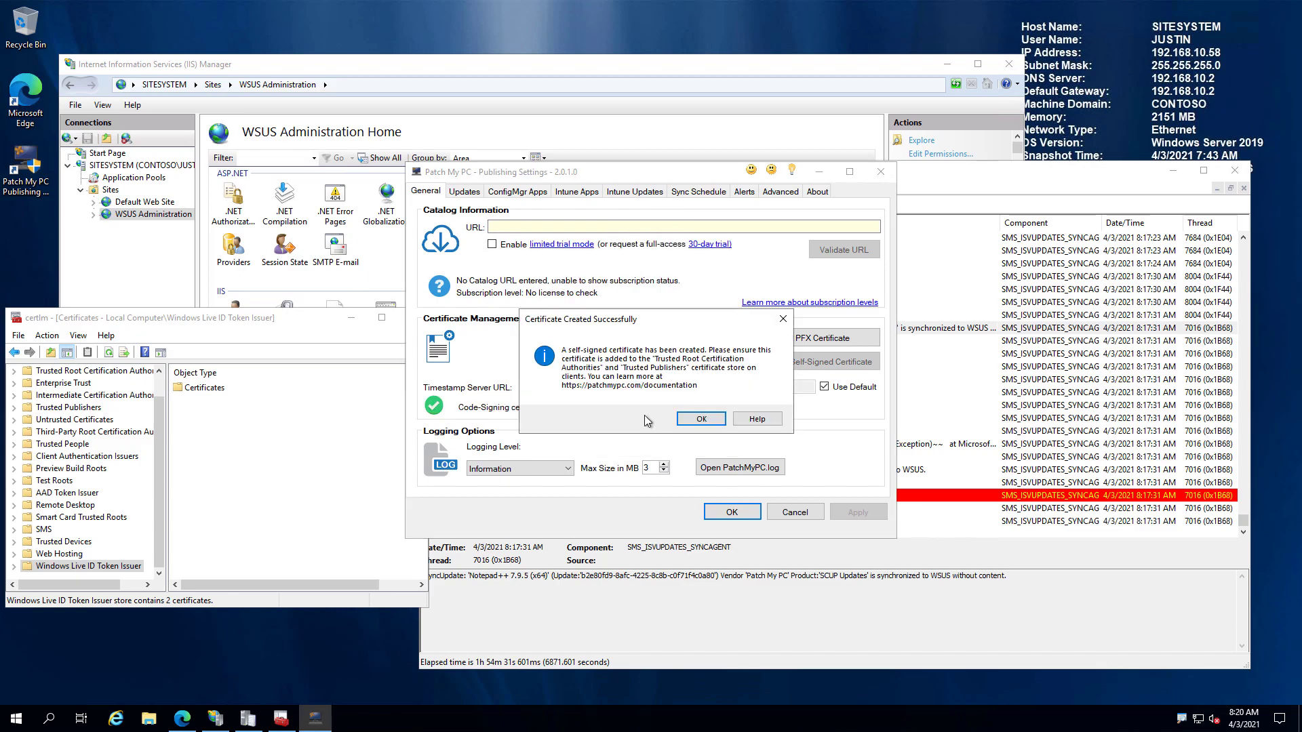
{"action": "left_click", "coordinate": [702, 419]}
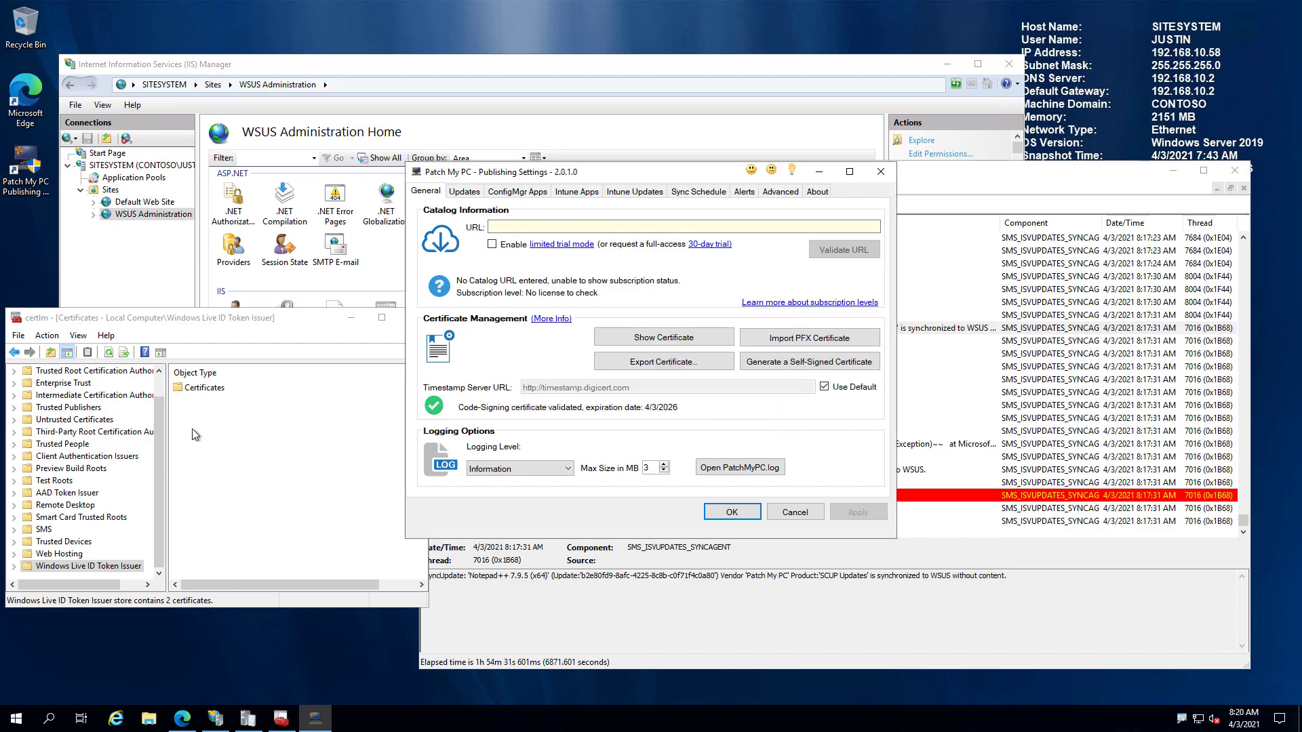
Widen the store tree in the certlm console and refresh the local computer's certificate stores.
{"action": "left_click", "coordinate": [166, 430]}
{"action": "left_click_drag", "start_coordinate": [169, 429], "coordinate": [231, 422]}
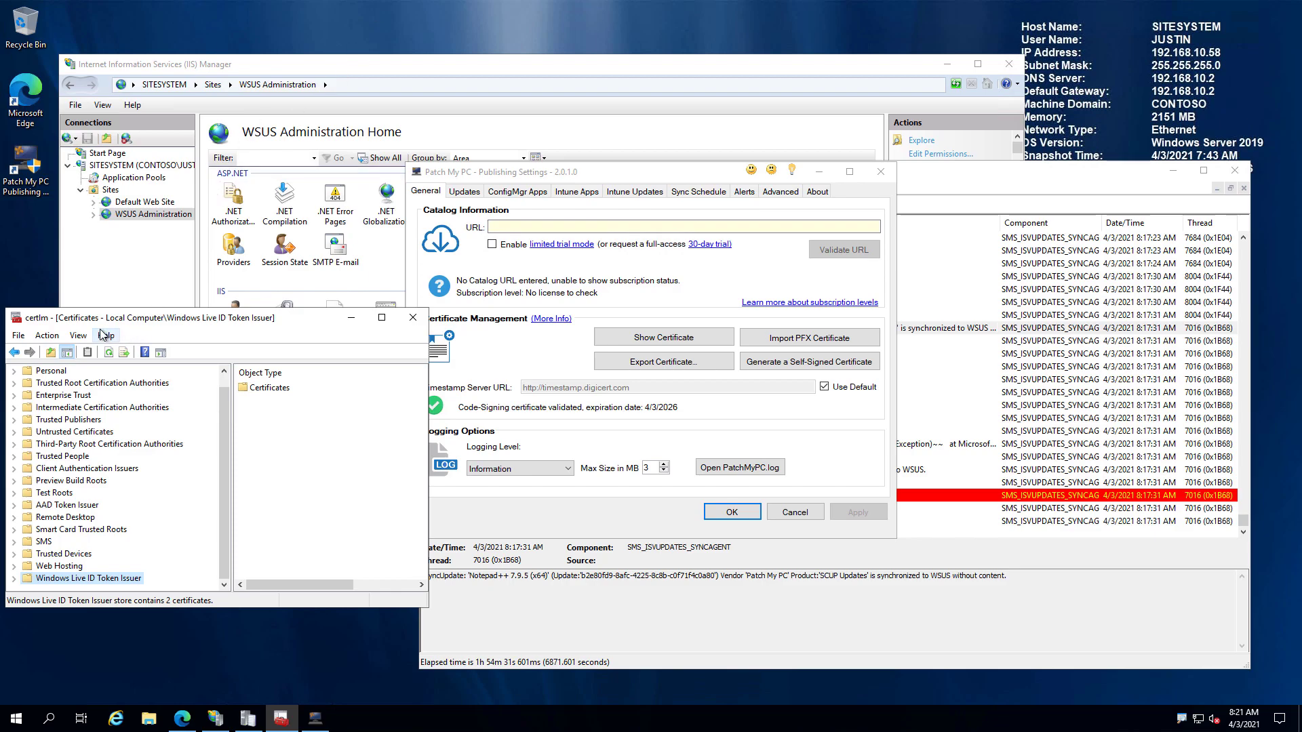
{"action": "left_click", "coordinate": [78, 335]}
{"action": "mouse_move", "coordinate": [47, 335]}
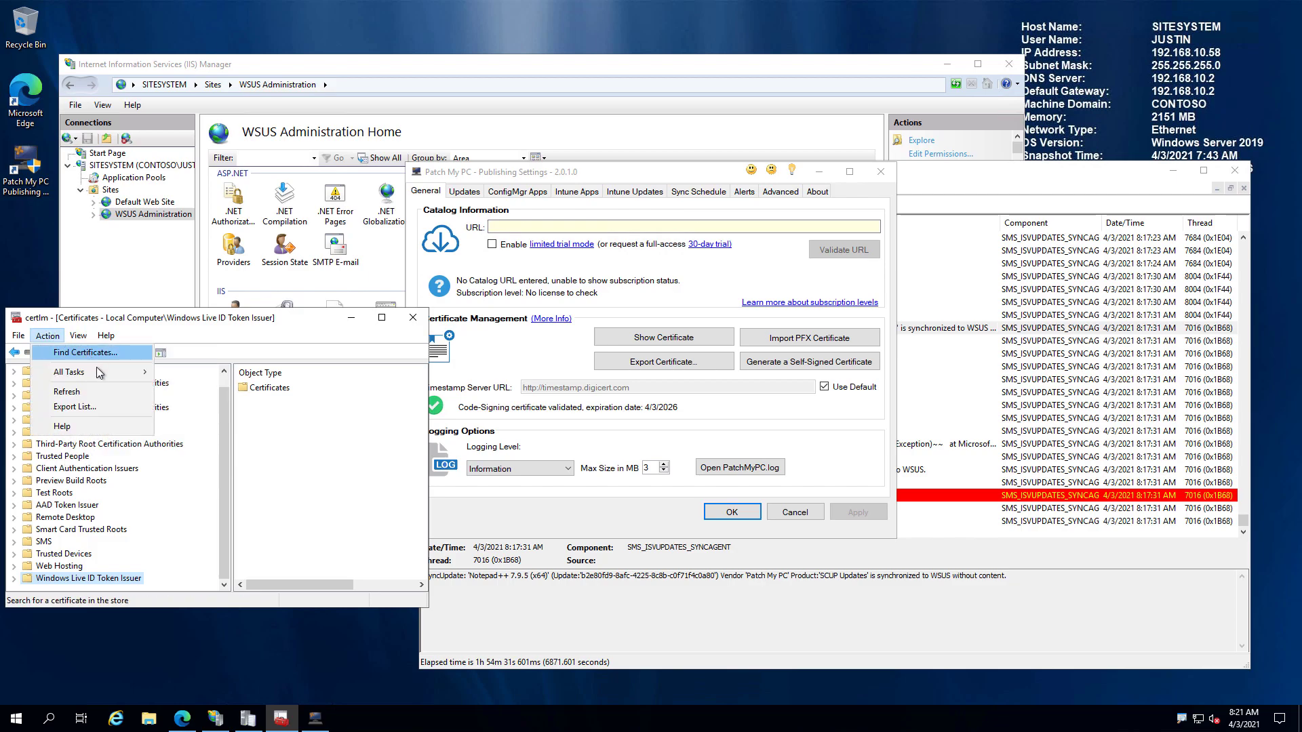
{"action": "left_click", "coordinate": [86, 391]}
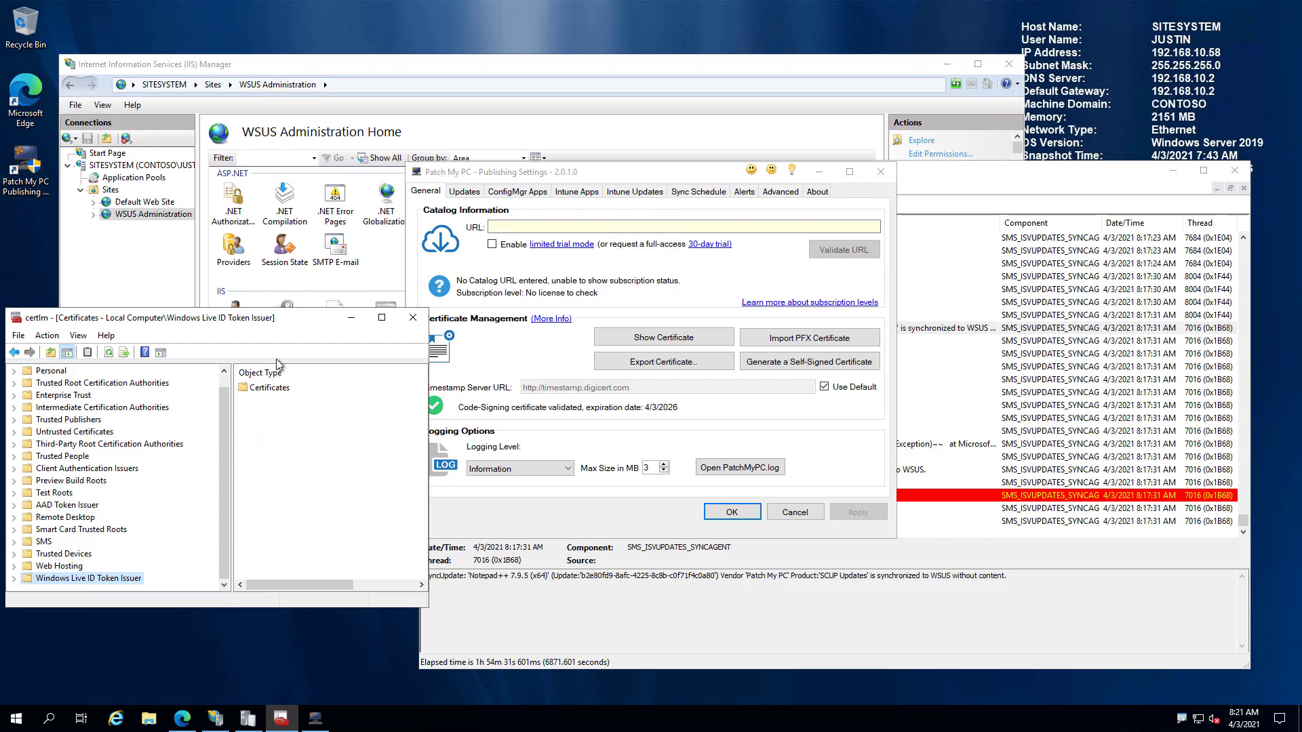
{"action": "scroll", "coordinate": [84, 407], "scroll_direction": "up", "scroll_amount": 1}
{"action": "left_click", "coordinate": [63, 407]}
{"action": "right_click", "coordinate": [54, 373]}
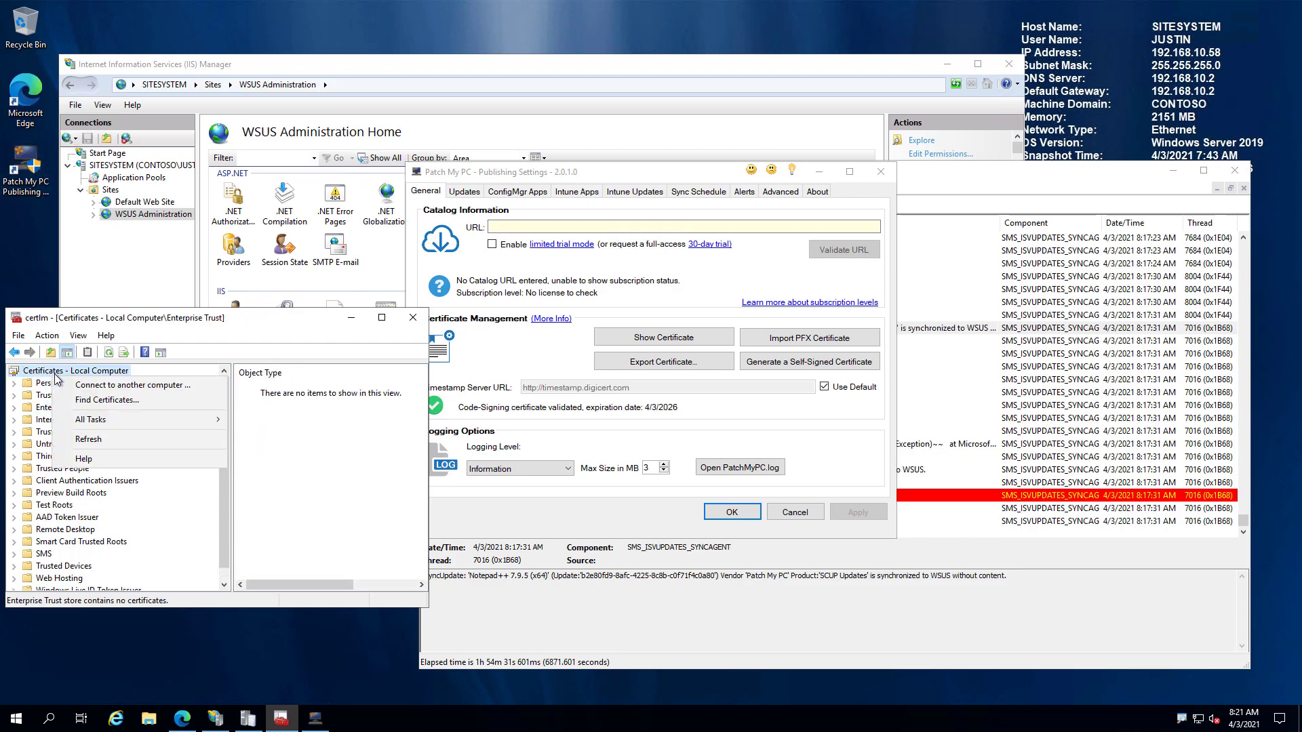
{"action": "left_click", "coordinate": [88, 438]}
Inspect the PatchMyPC Service certificate's issuer, expiration date and intended purpose in the WSUS store, and close the certificate console.
{"action": "scroll", "coordinate": [80, 583], "scroll_direction": "down", "scroll_amount": 1}
{"action": "double_click", "coordinate": [48, 580]}
{"action": "left_click", "coordinate": [68, 577]}
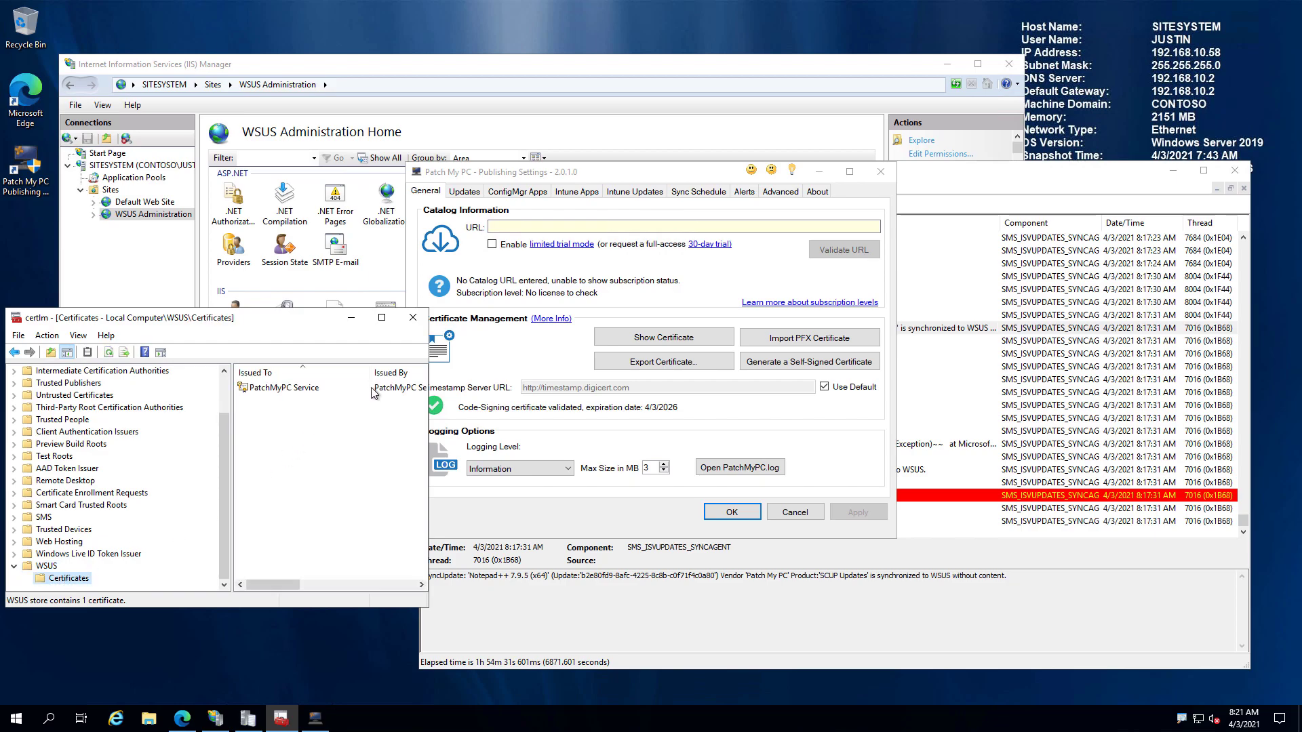
{"action": "left_click_drag", "start_coordinate": [428, 377], "coordinate": [642, 378]}
{"action": "left_click", "coordinate": [457, 391]}
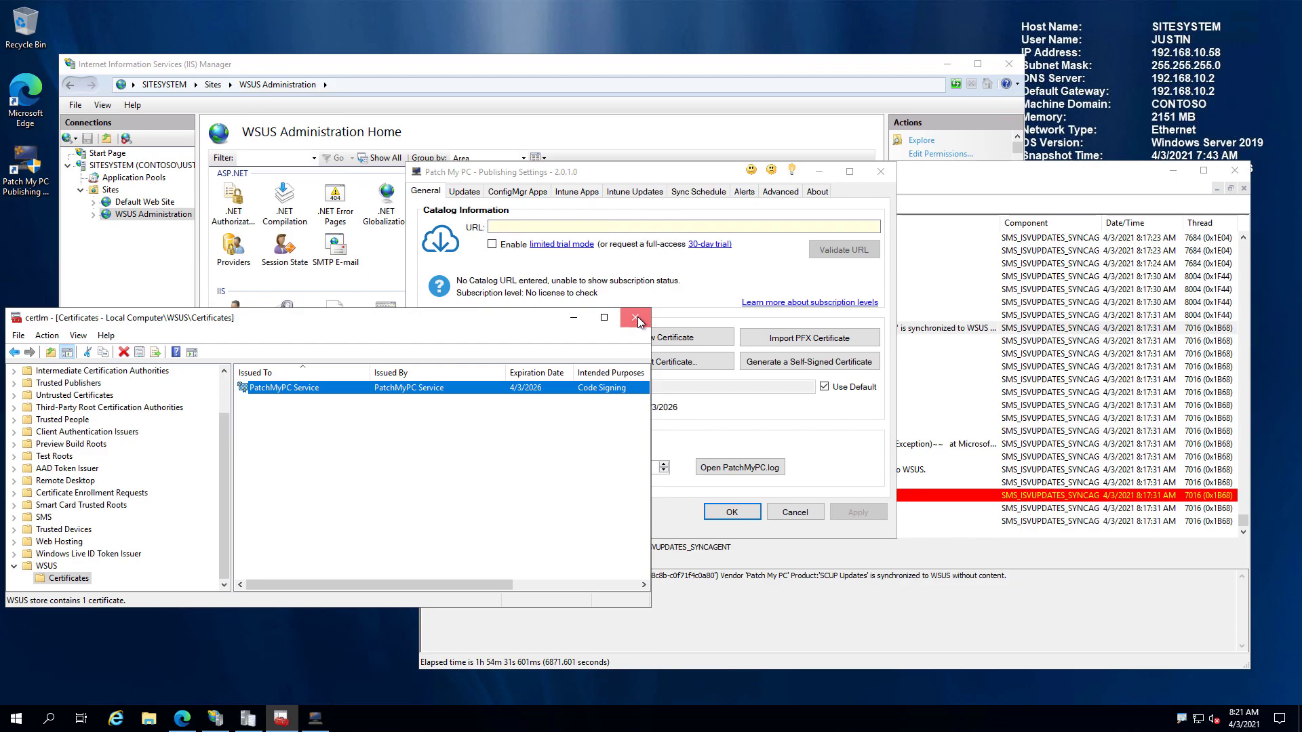
{"action": "left_click", "coordinate": [636, 319]}
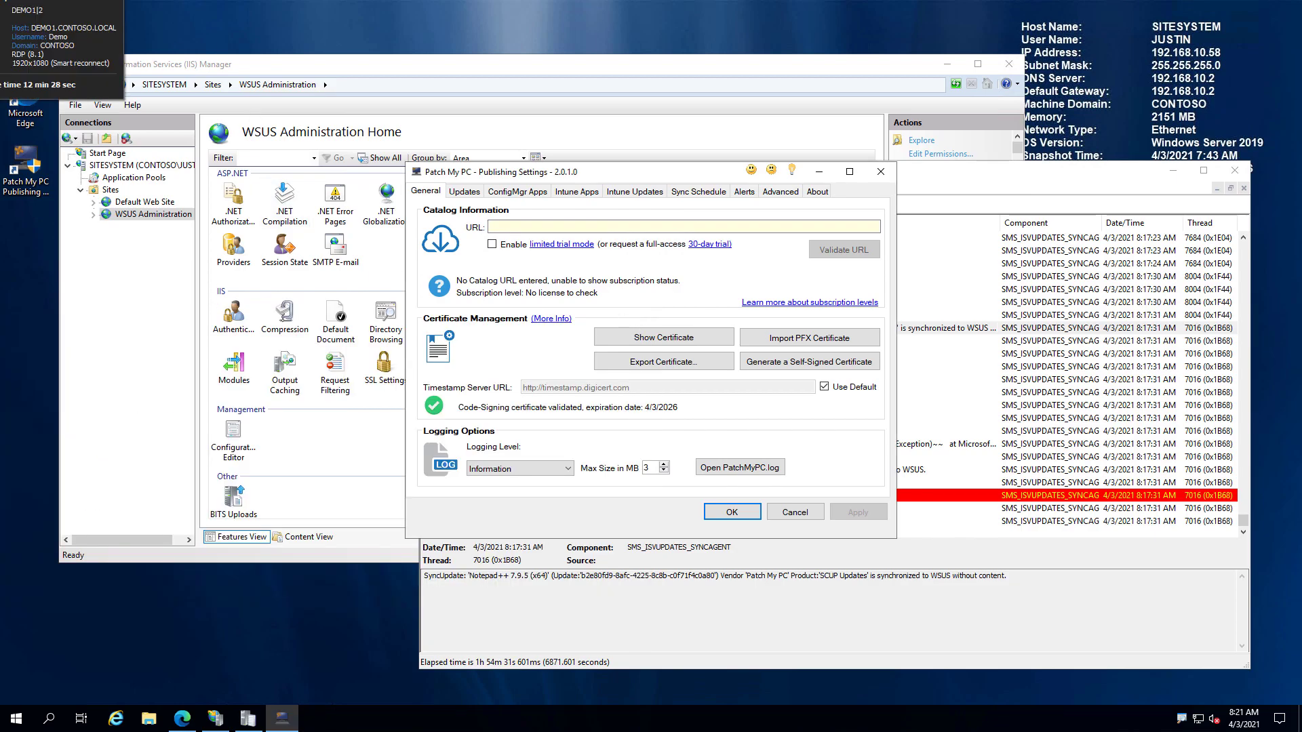
Switch to the Configuration Manager console on DEMO1, start a software updates synchronization and show All Software Updates.
{"action": "left_click", "coordinate": [5, 1]}
{"action": "left_click", "coordinate": [67, 604]}
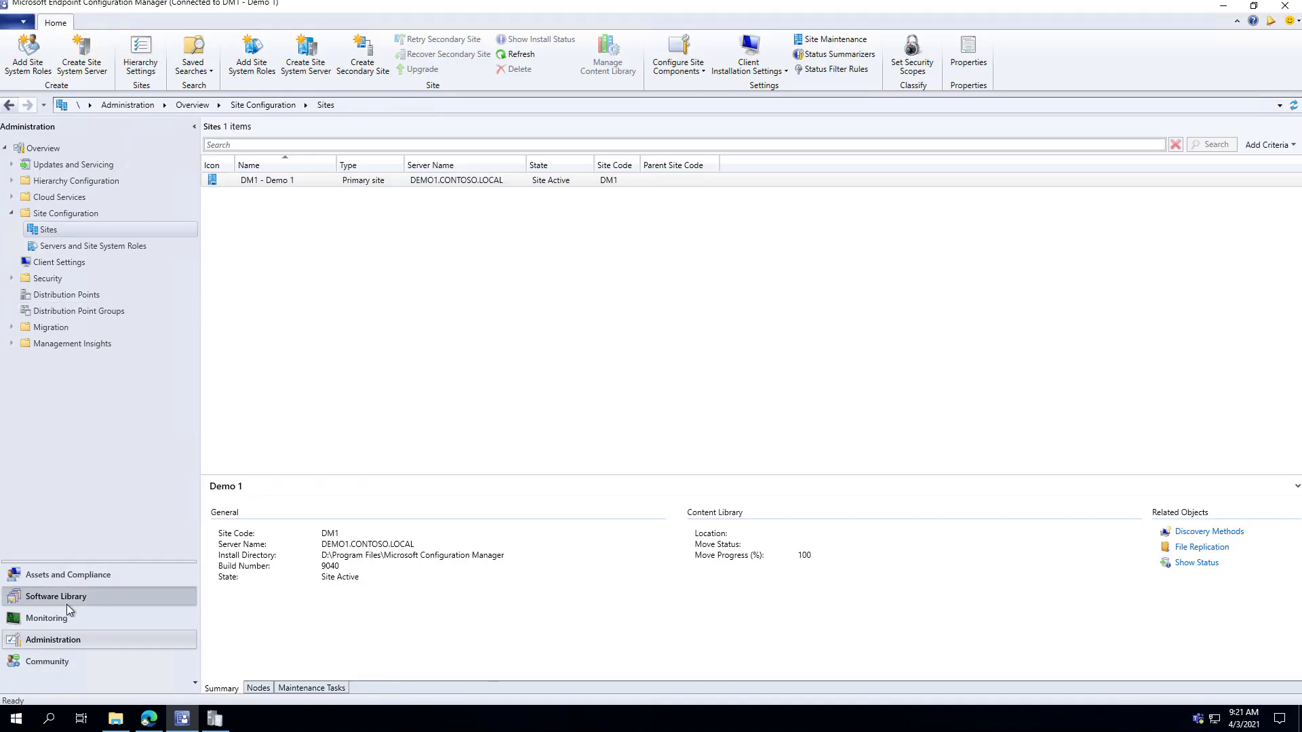
{"action": "right_click", "coordinate": [79, 197]}
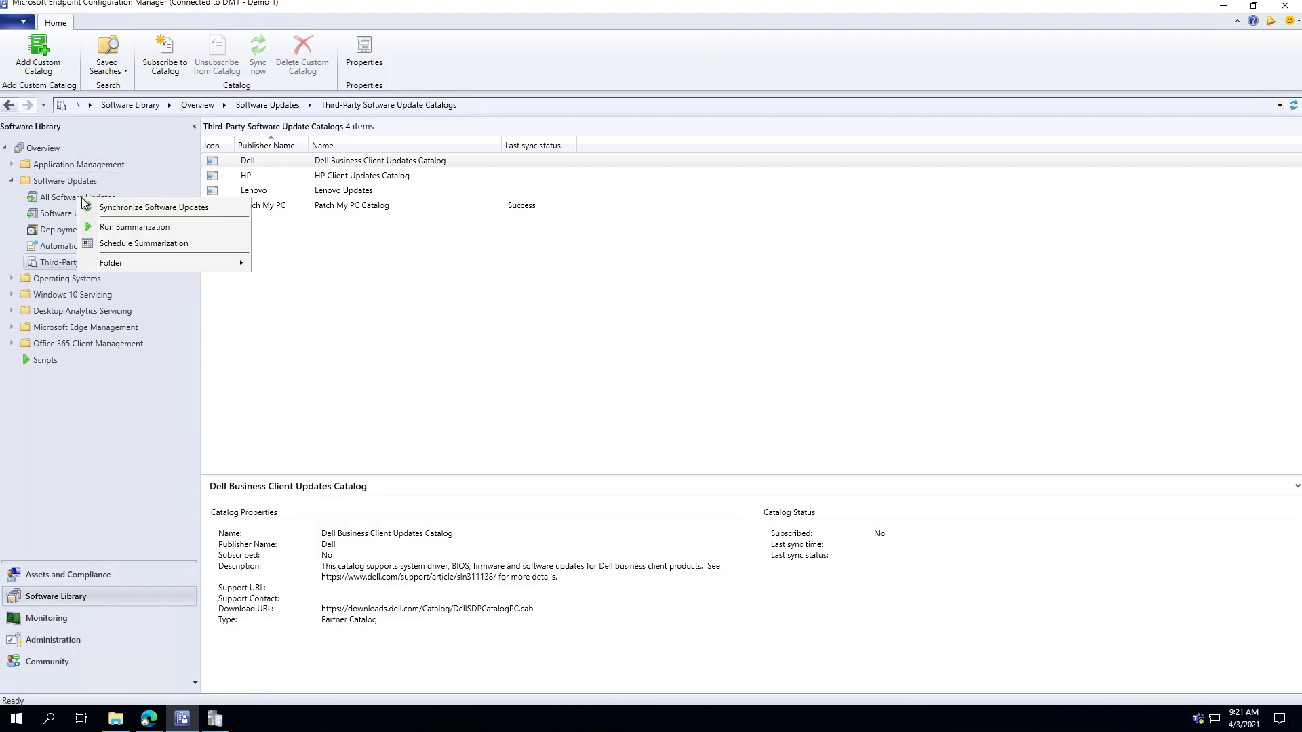
{"action": "left_click", "coordinate": [112, 206]}
{"action": "left_click", "coordinate": [696, 432]}
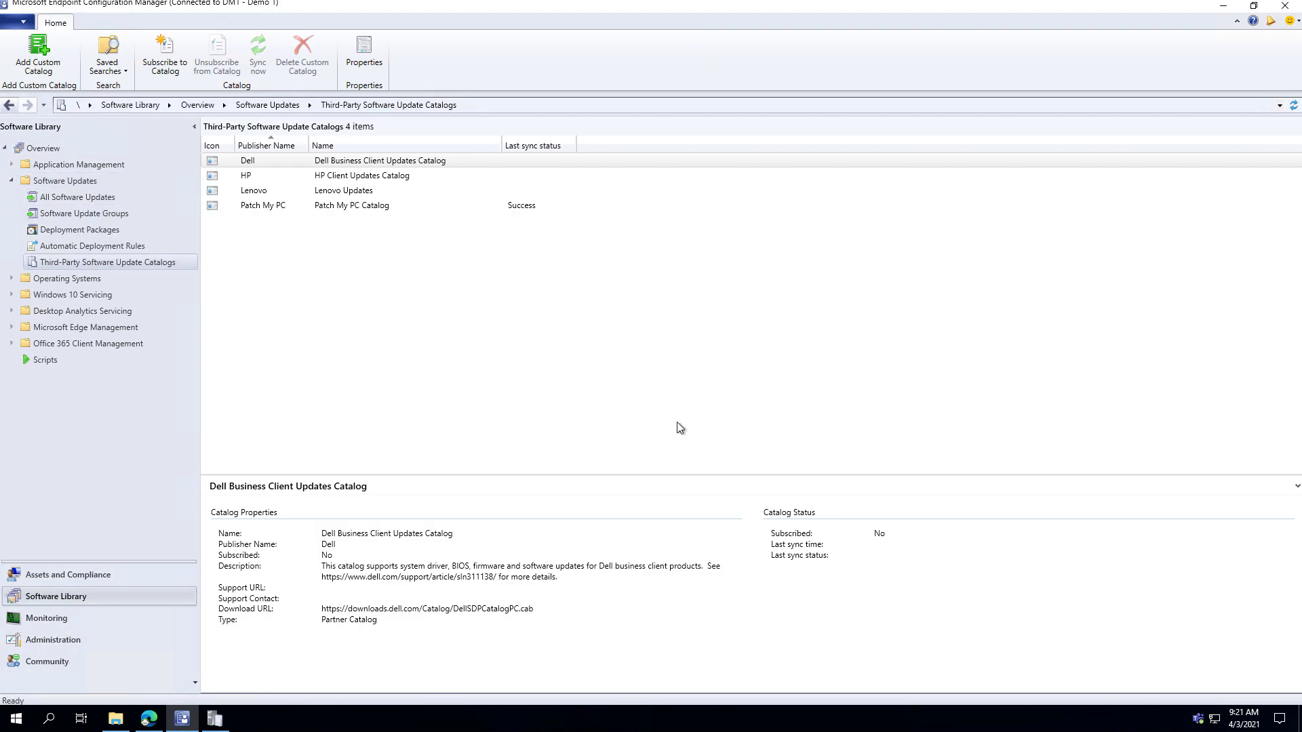
{"action": "left_click", "coordinate": [97, 201]}
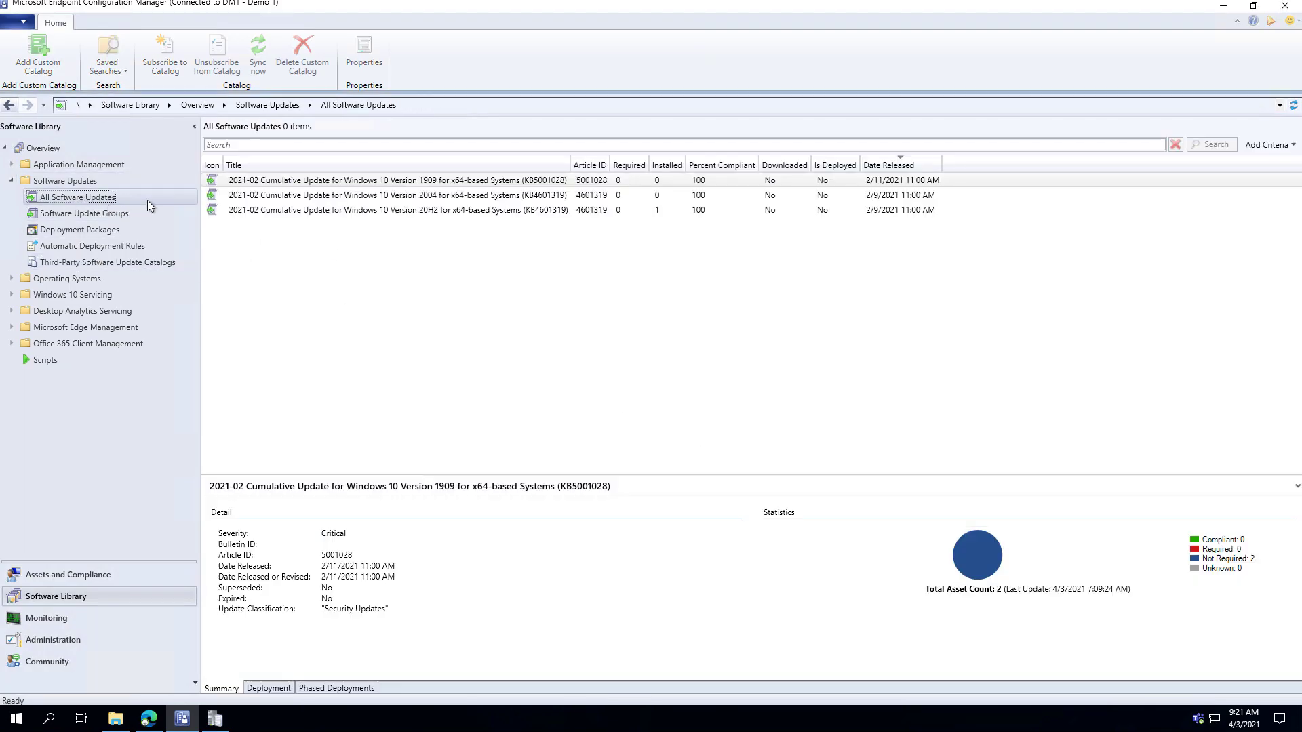
Open wsyncmgr.log from the Configuration Manager Logs folder and review the progress of the WSUS synchronization.
{"action": "left_click", "coordinate": [115, 719]}
{"action": "left_click", "coordinate": [372, 268]}
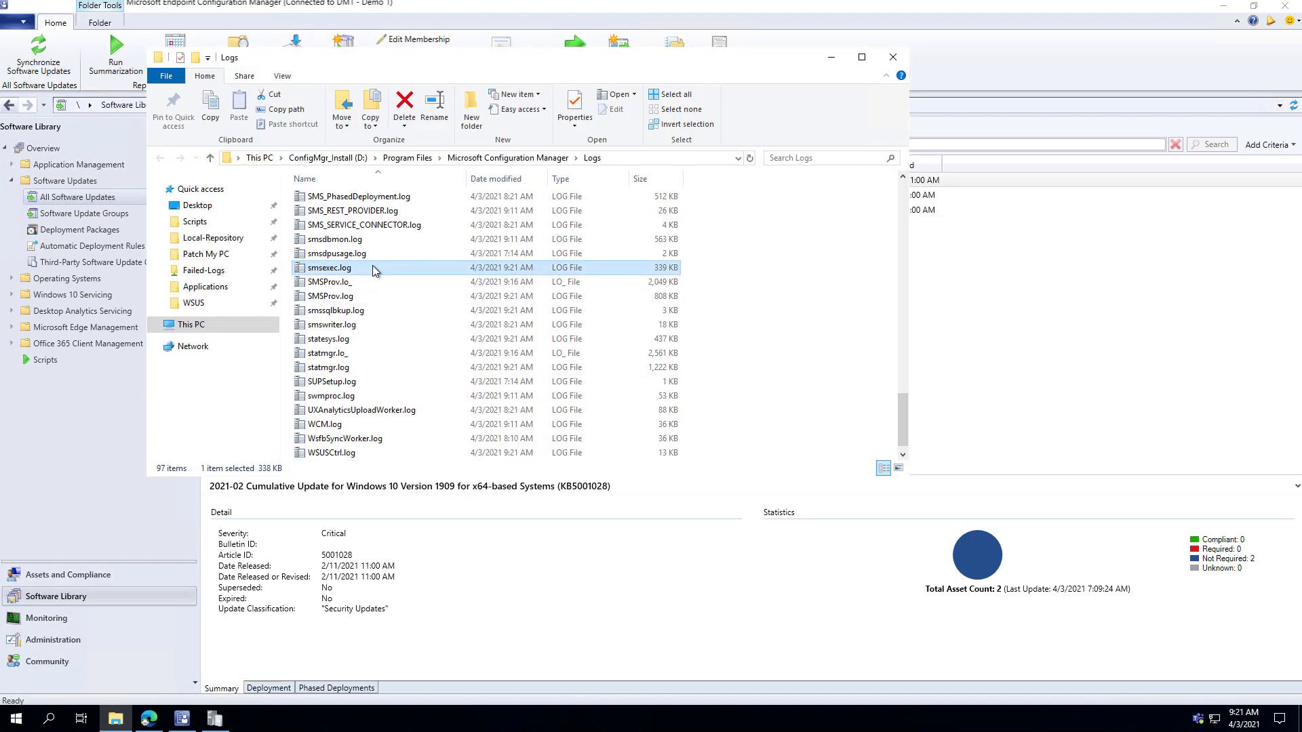
{"action": "type", "text": "wsyncmgr"}
{"action": "key", "text": "Return"}
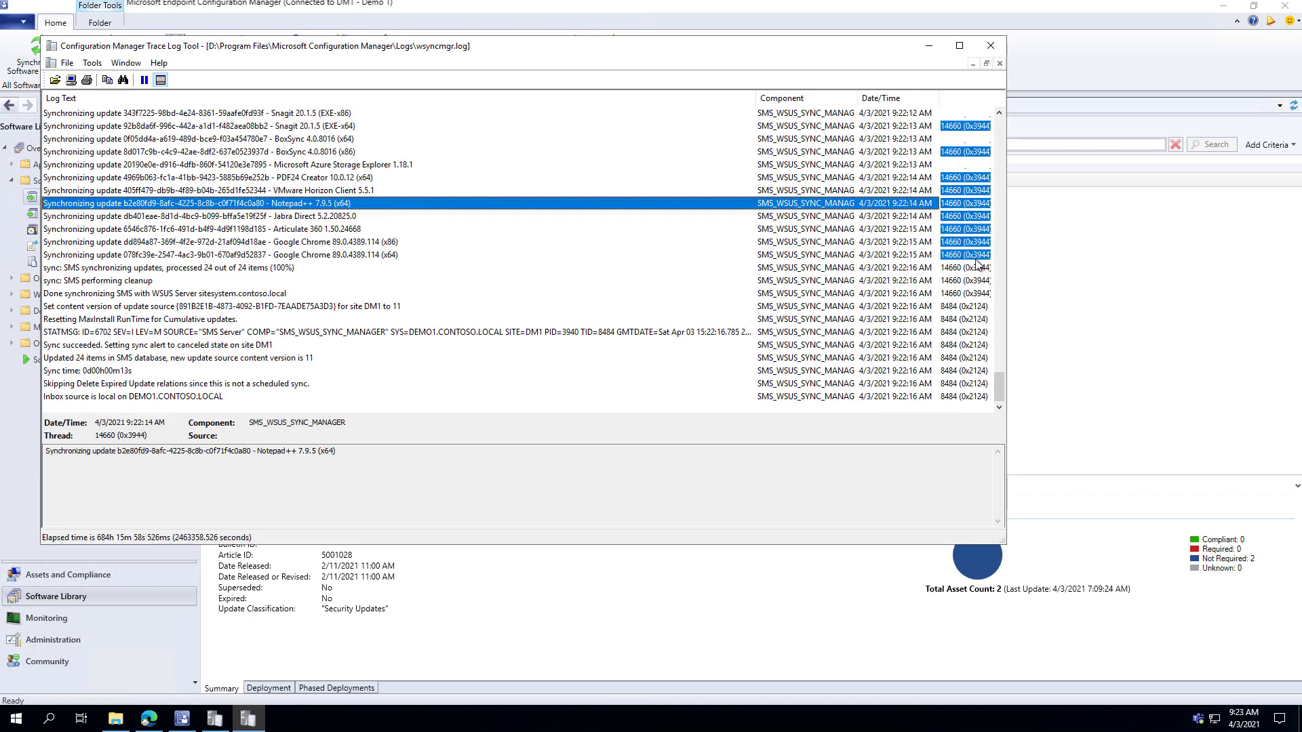
Refresh the All Software Updates list in the Configuration Manager console and sort it by title.
{"action": "left_click", "coordinate": [1146, 266]}
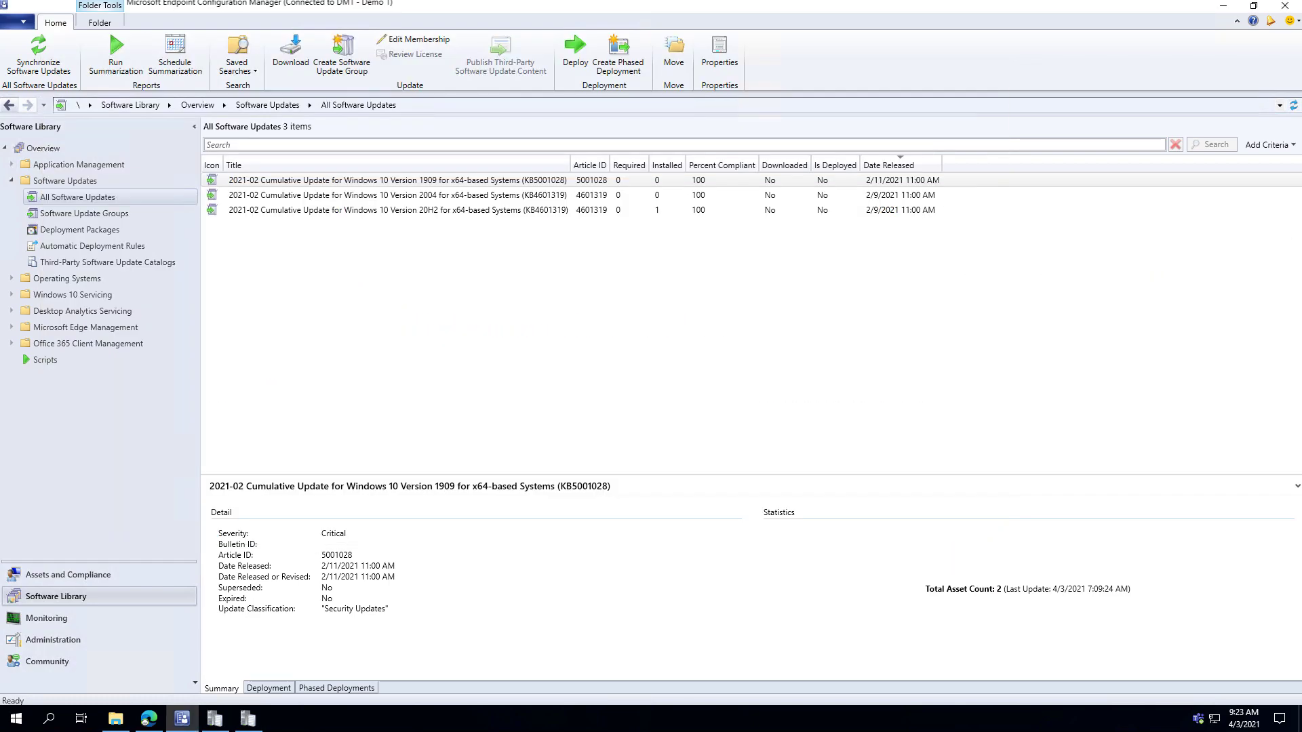
{"action": "left_click", "coordinate": [1293, 105]}
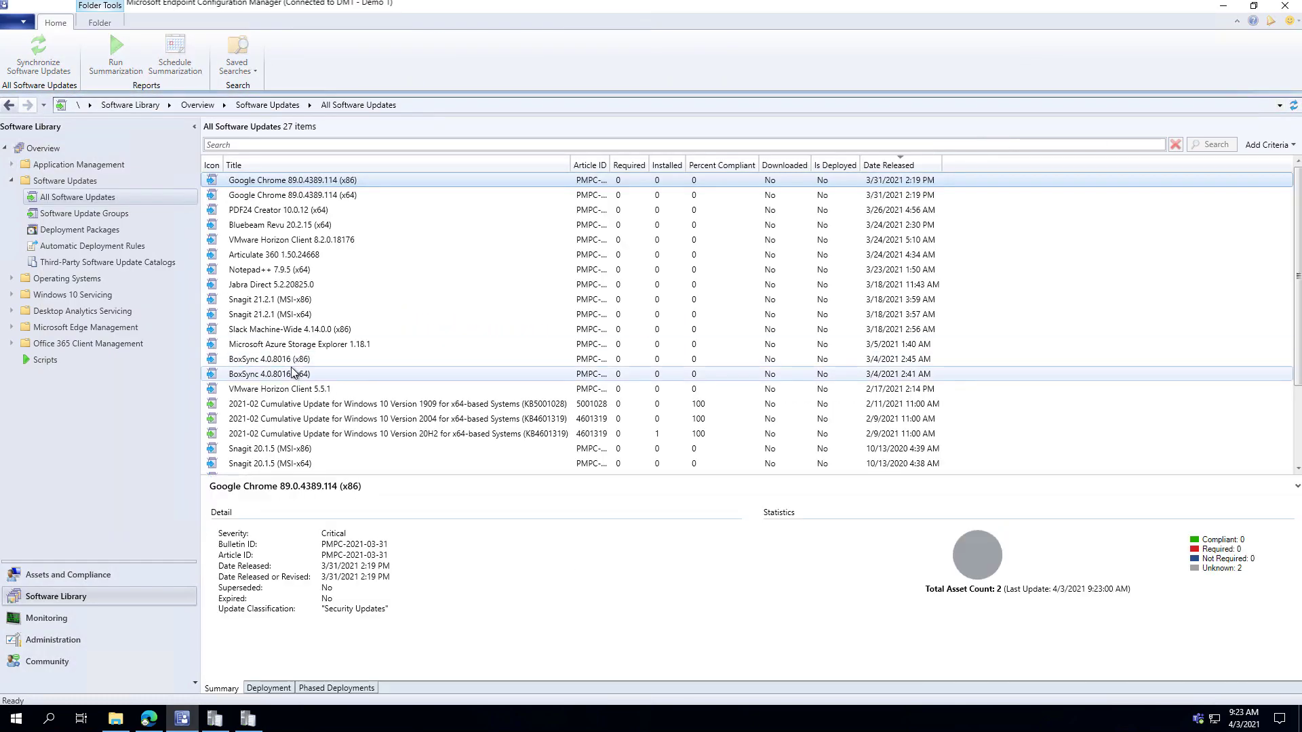
{"action": "left_click", "coordinate": [311, 166]}
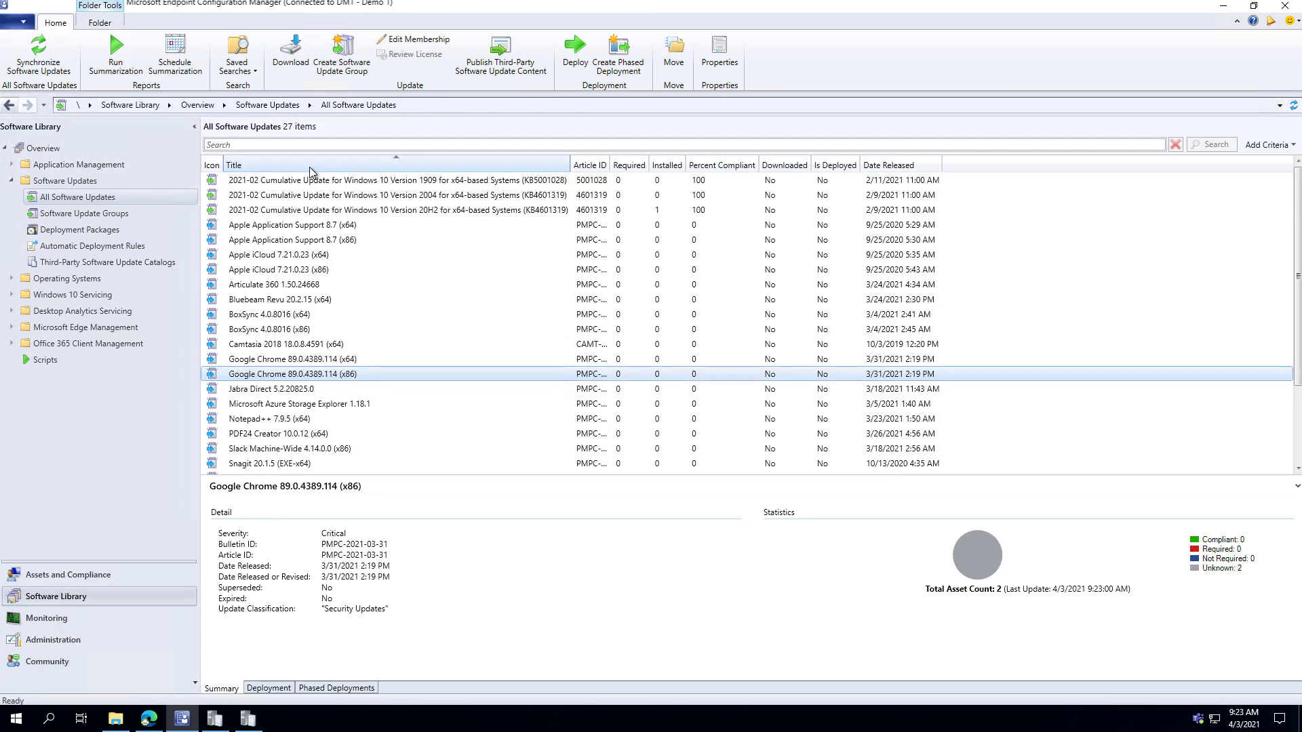
Publish the third-party software update content for Notepad++ 7.9.5 (x64) and acknowledge the notice.
{"action": "scroll", "coordinate": [281, 319], "scroll_direction": "down", "scroll_amount": 3}
{"action": "left_click", "coordinate": [278, 317]}
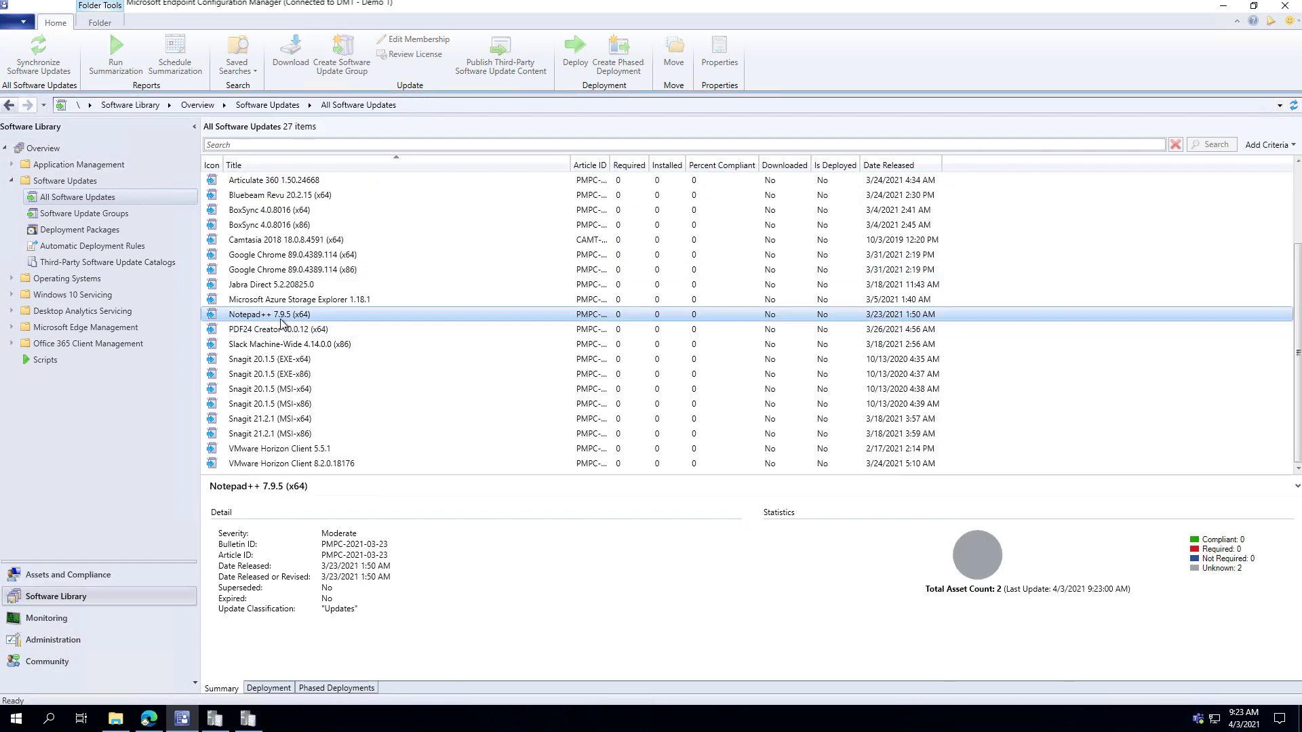
{"action": "right_click", "coordinate": [277, 322]}
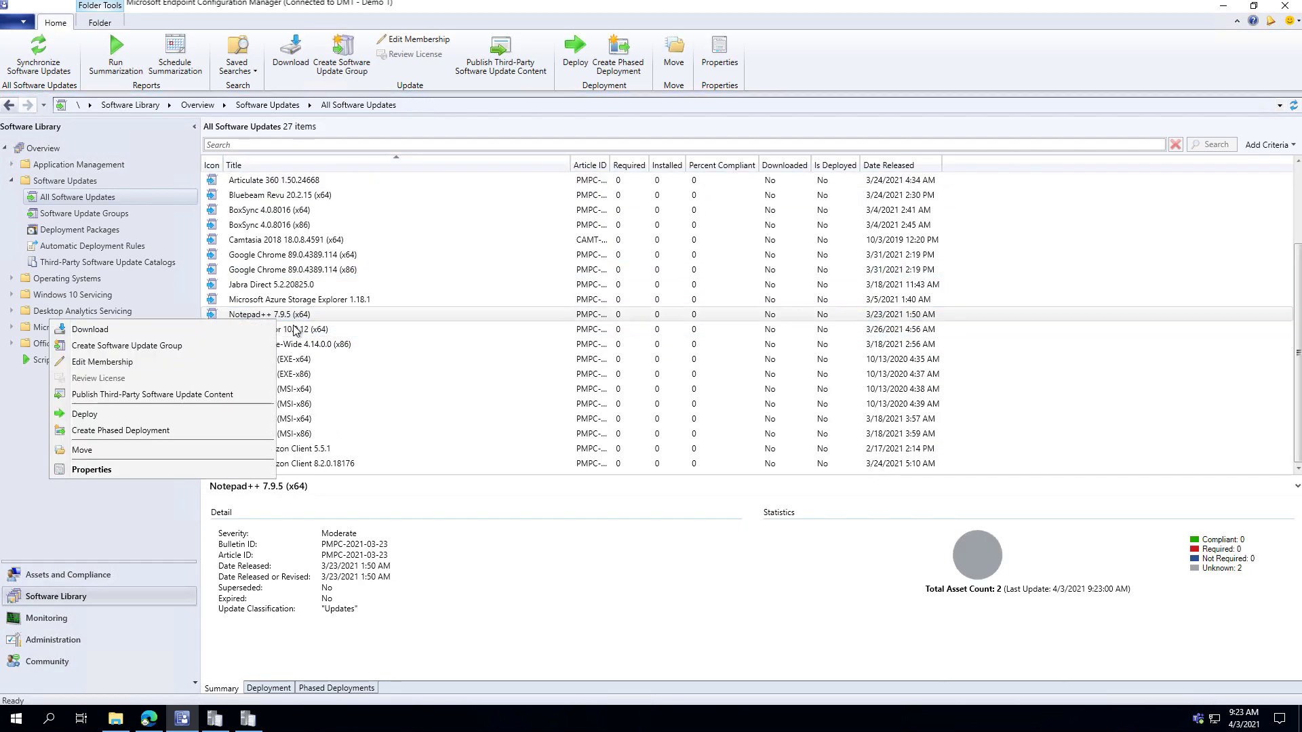
{"action": "left_click", "coordinate": [210, 395]}
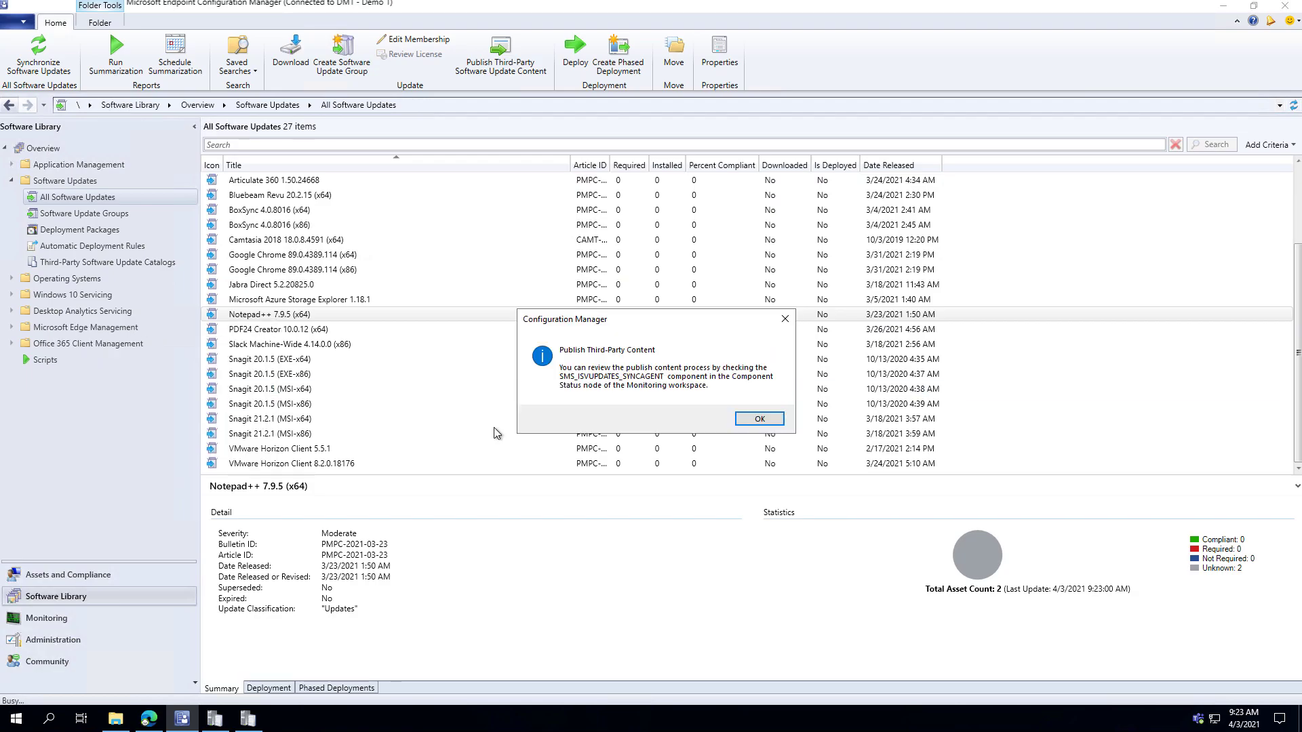
{"action": "left_click", "coordinate": [760, 420]}
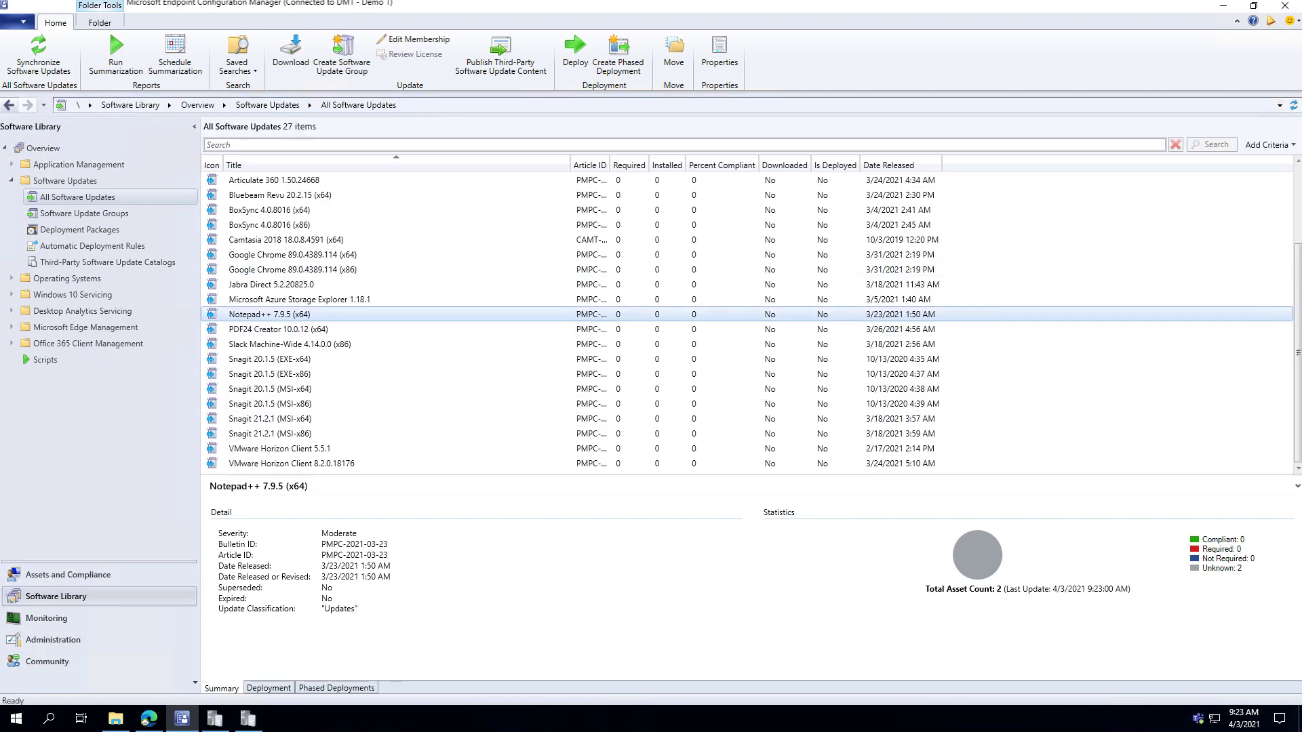
Switch to SITESYSTEM and compare the earlier signing-certificate error with the new Notepad++ entries in SMS_ISVUPDATES_SYNCAGENT.log.
{"action": "left_click", "coordinate": [51, 0]}
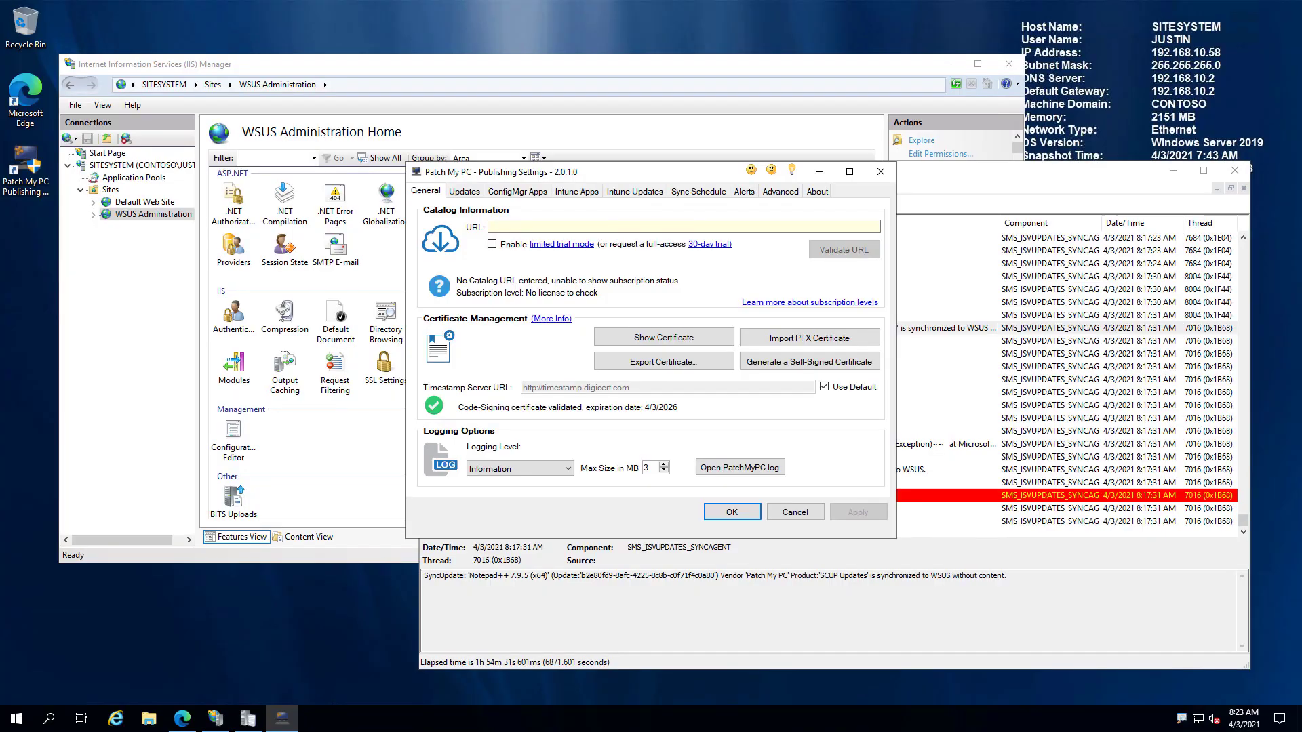
{"action": "left_click_drag", "start_coordinate": [1026, 178], "coordinate": [731, 91]}
{"action": "left_click", "coordinate": [583, 362]}
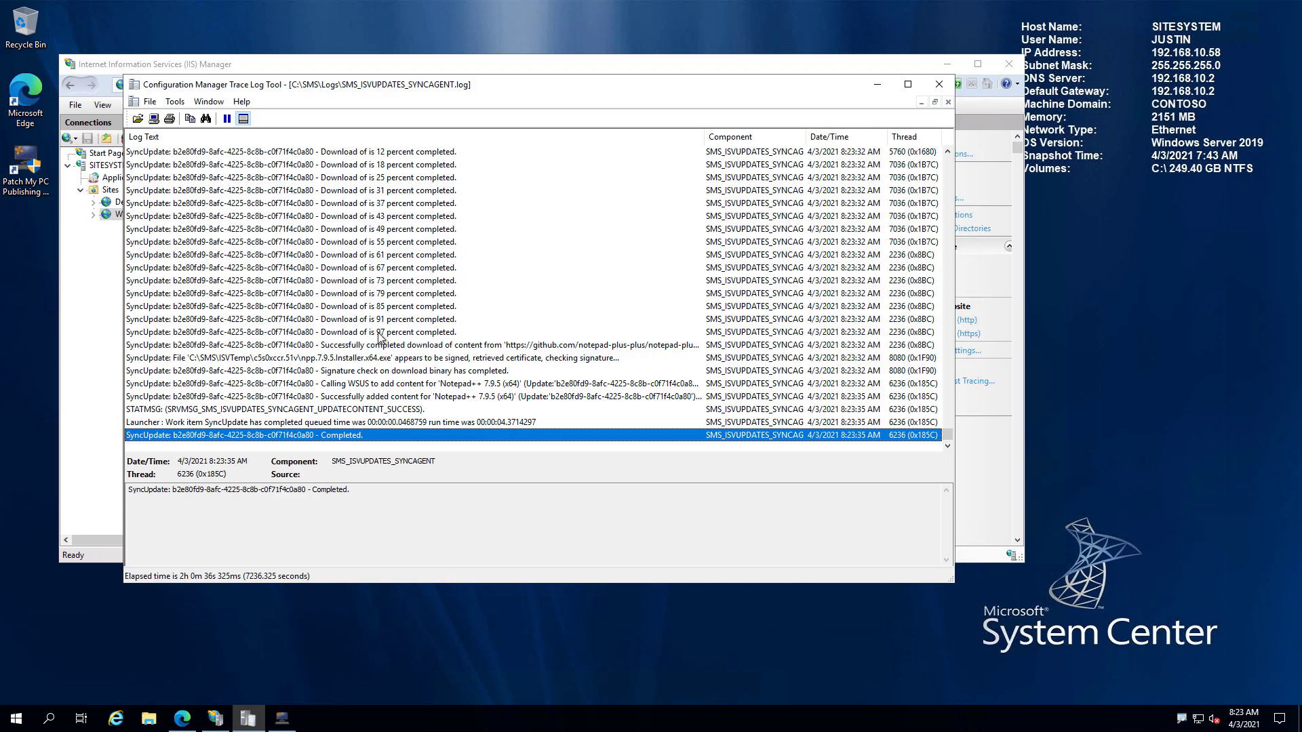
{"action": "scroll", "coordinate": [379, 335], "scroll_direction": "up", "scroll_amount": 1}
{"action": "left_click", "coordinate": [341, 155]}
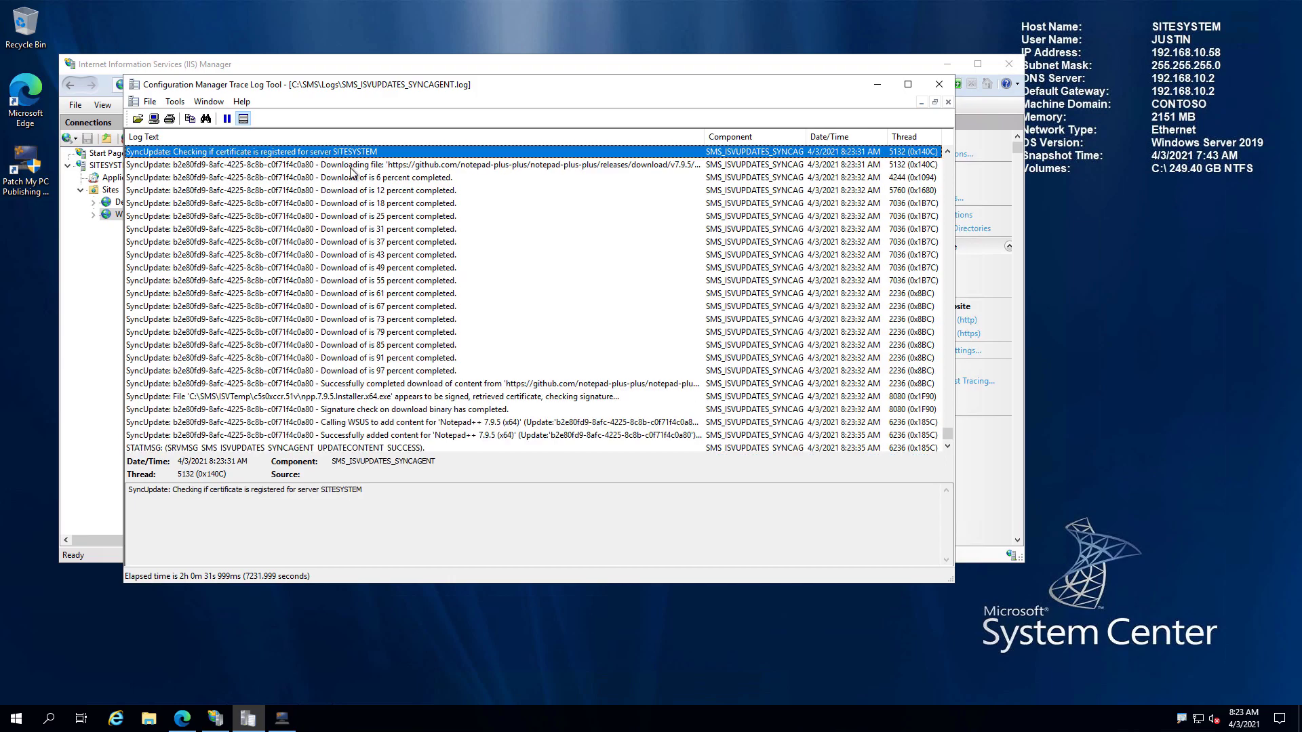
{"action": "scroll", "coordinate": [349, 169], "scroll_direction": "up", "scroll_amount": 4}
{"action": "left_click", "coordinate": [359, 203]}
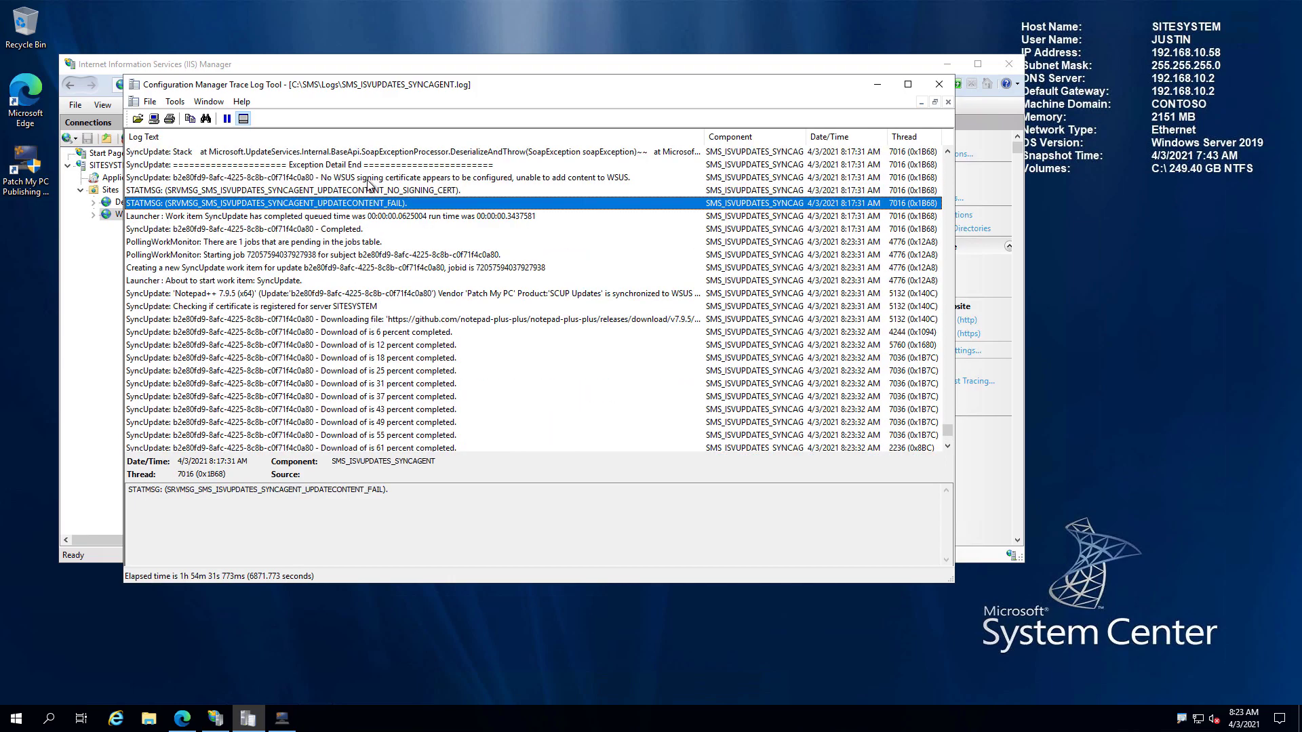
{"action": "left_click", "coordinate": [369, 190]}
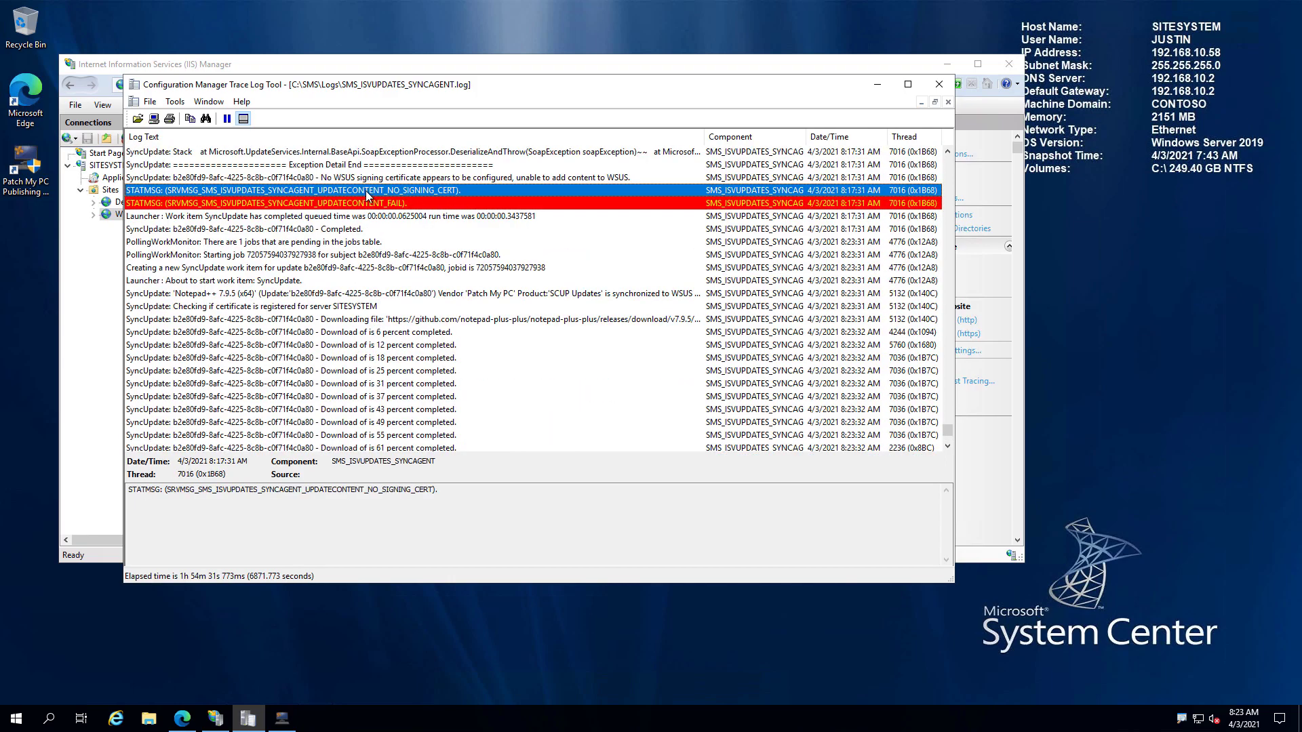
{"action": "left_click", "coordinate": [352, 294]}
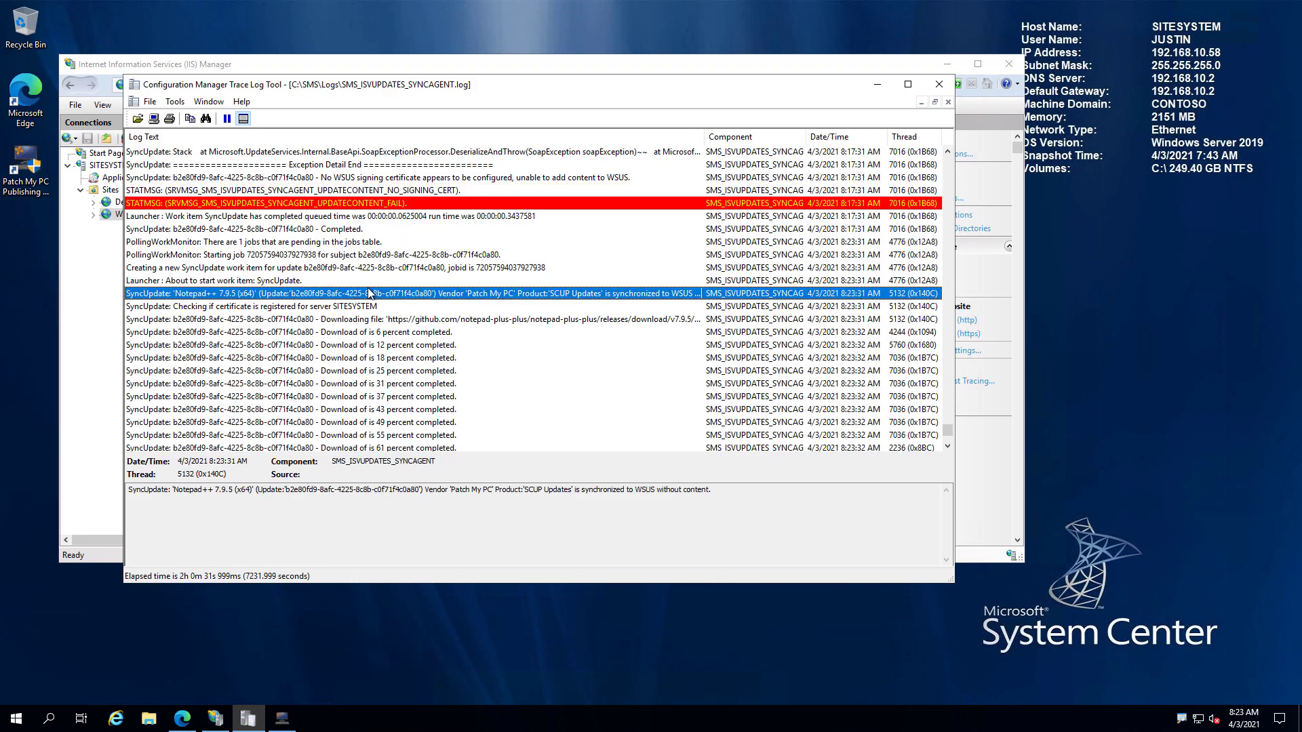
Examine the certificate check, content download, signature check and WSUS publishing entries for Notepad++ in the sync agent log.
{"action": "scroll", "coordinate": [391, 253], "scroll_direction": "down", "scroll_amount": 1}
{"action": "scroll", "coordinate": [391, 253], "scroll_direction": "down", "scroll_amount": 1}
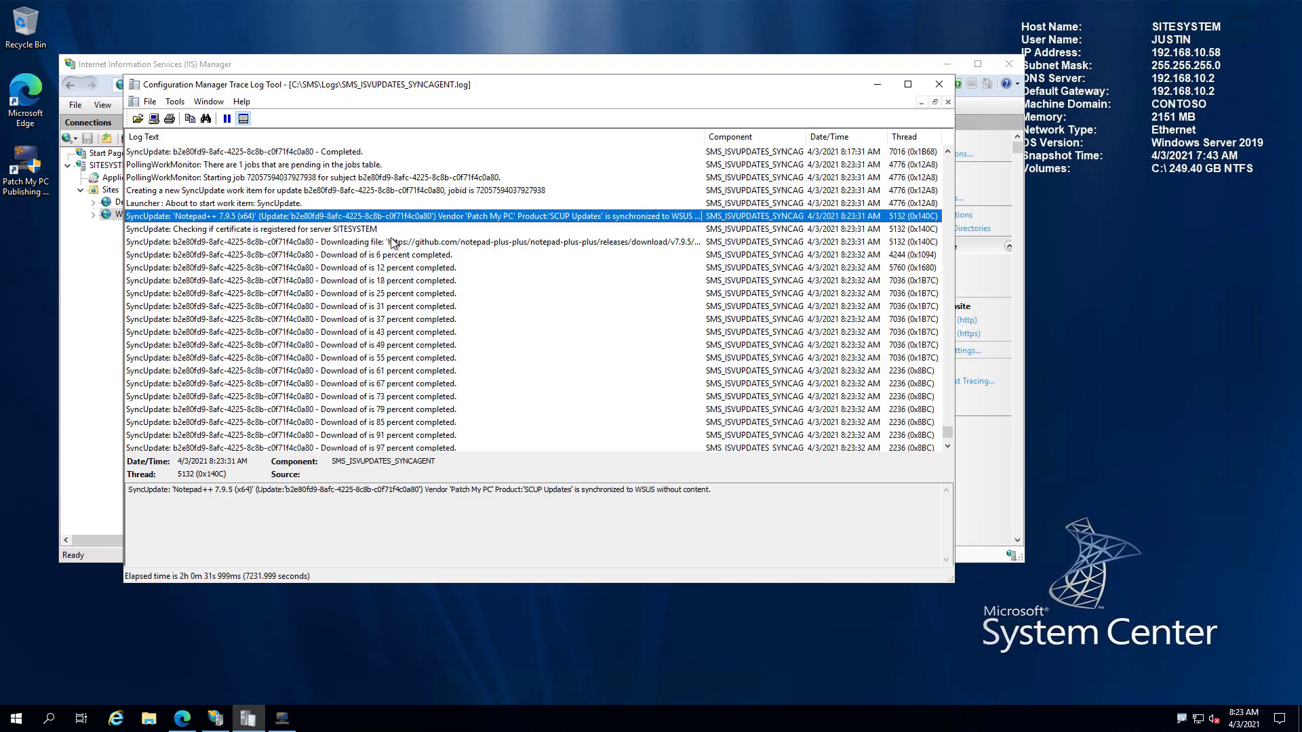
{"action": "scroll", "coordinate": [391, 244], "scroll_direction": "down", "scroll_amount": 3}
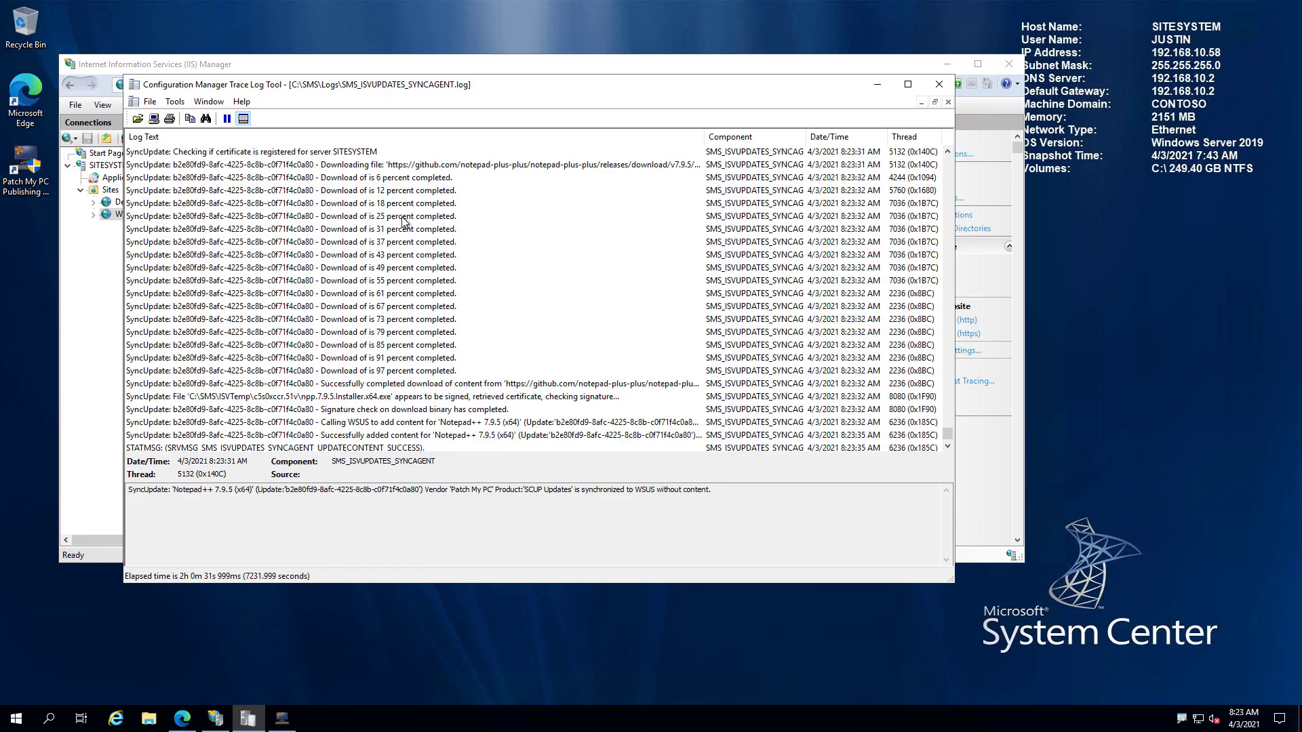
{"action": "left_click", "coordinate": [345, 345]}
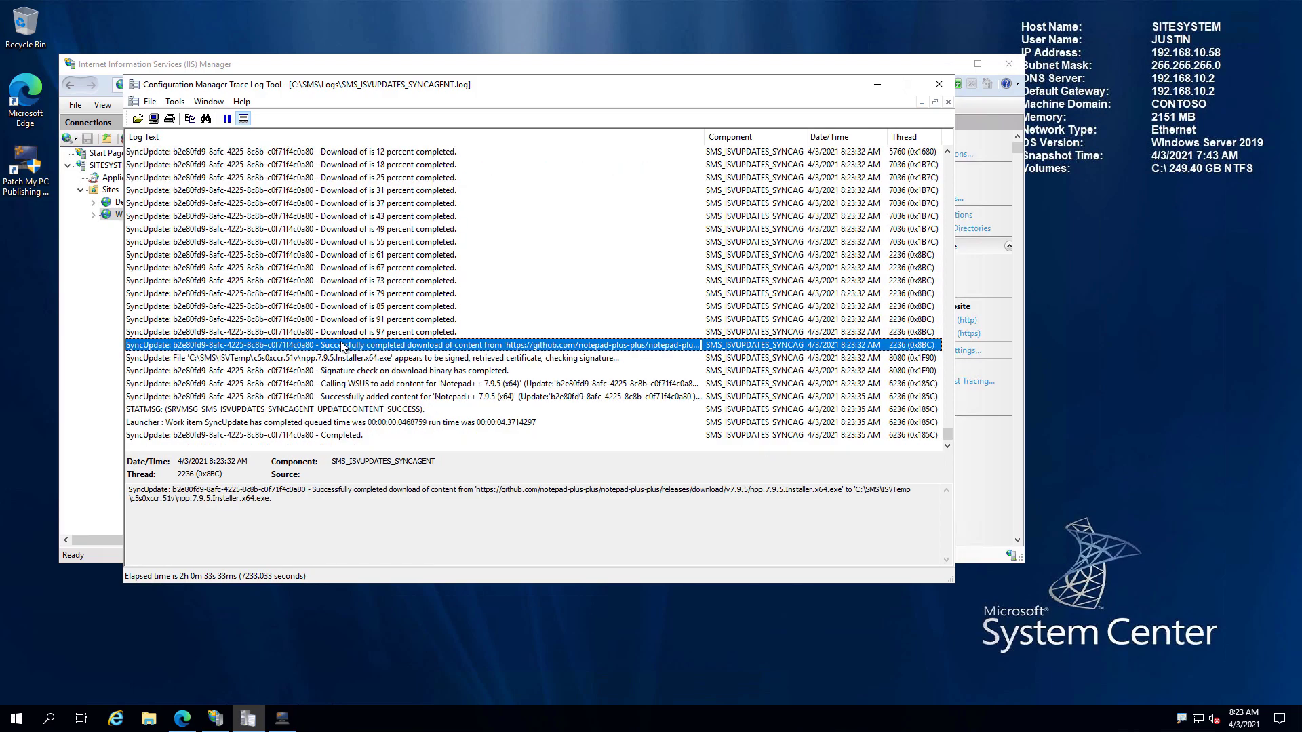
{"action": "left_click", "coordinate": [366, 357]}
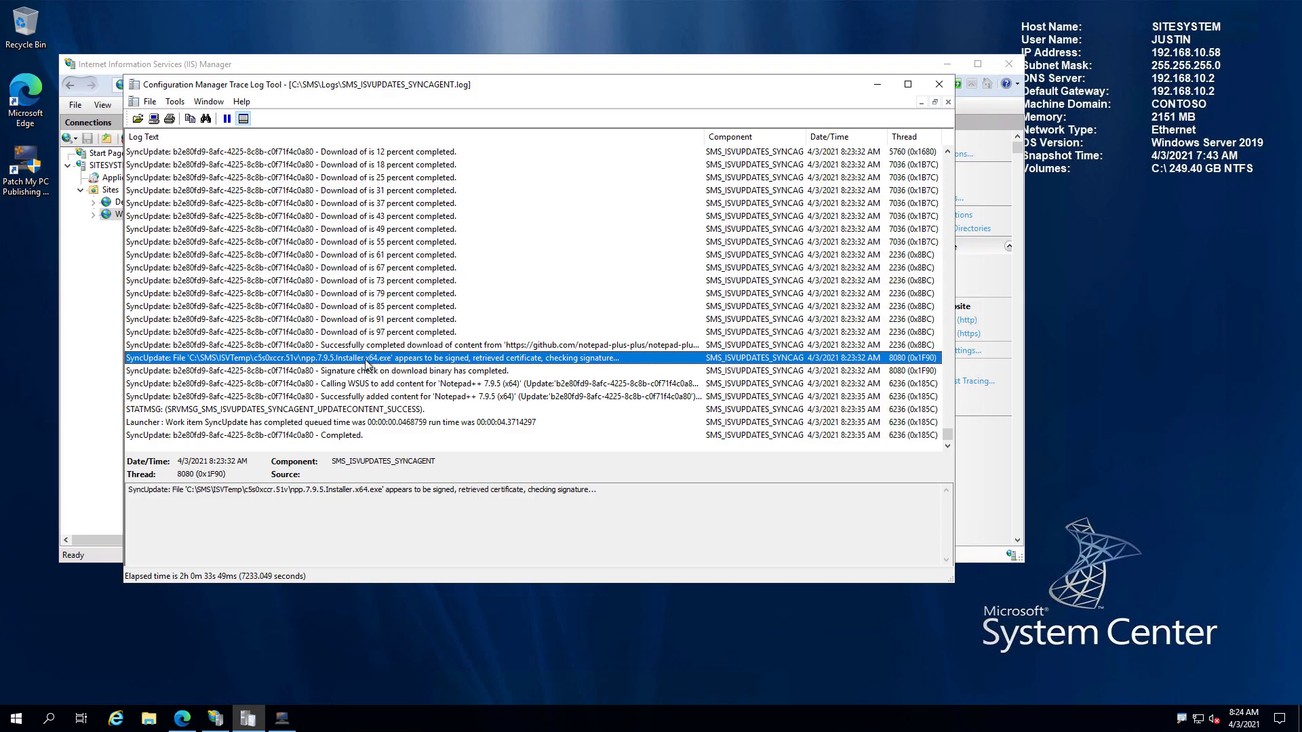
{"action": "left_click", "coordinate": [396, 409]}
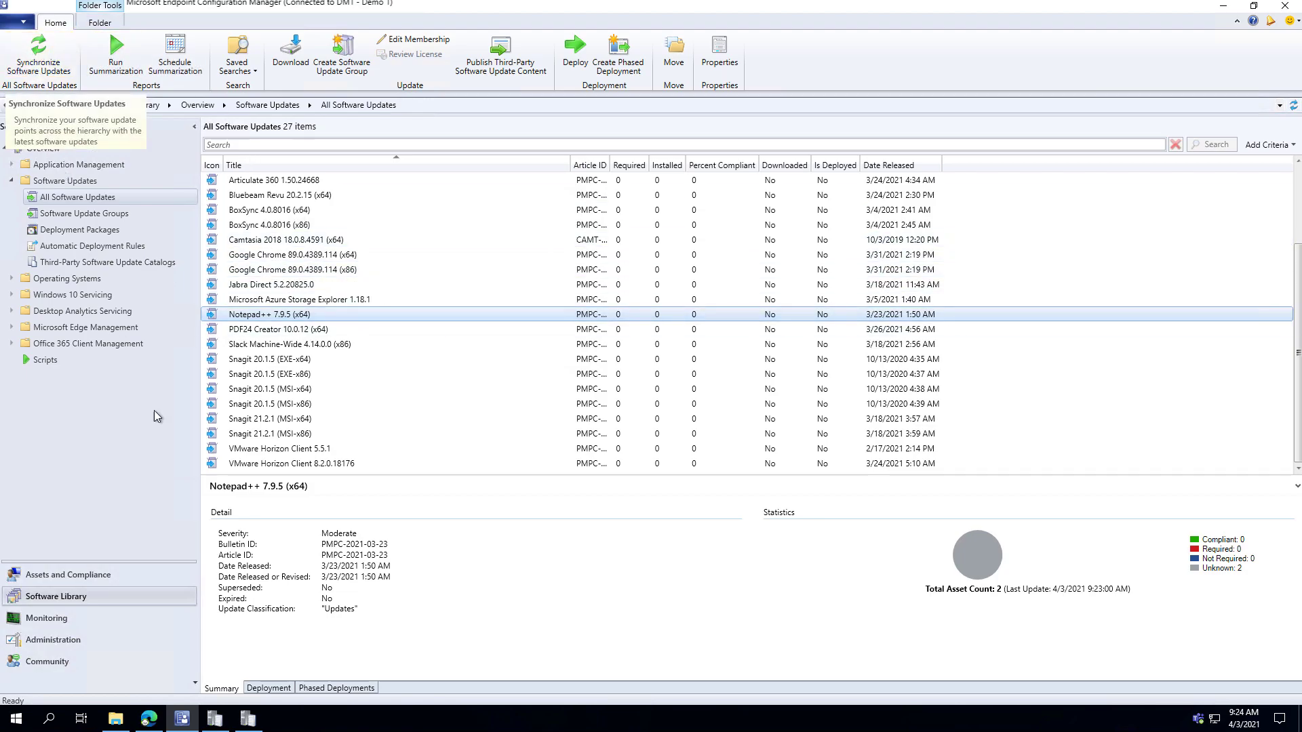
Review the third-party updates and WSUS signing certificate settings of site DM1's Software Update Point component, leaving without changes.
{"action": "left_click", "coordinate": [120, 644]}
{"action": "right_click", "coordinate": [254, 181]}
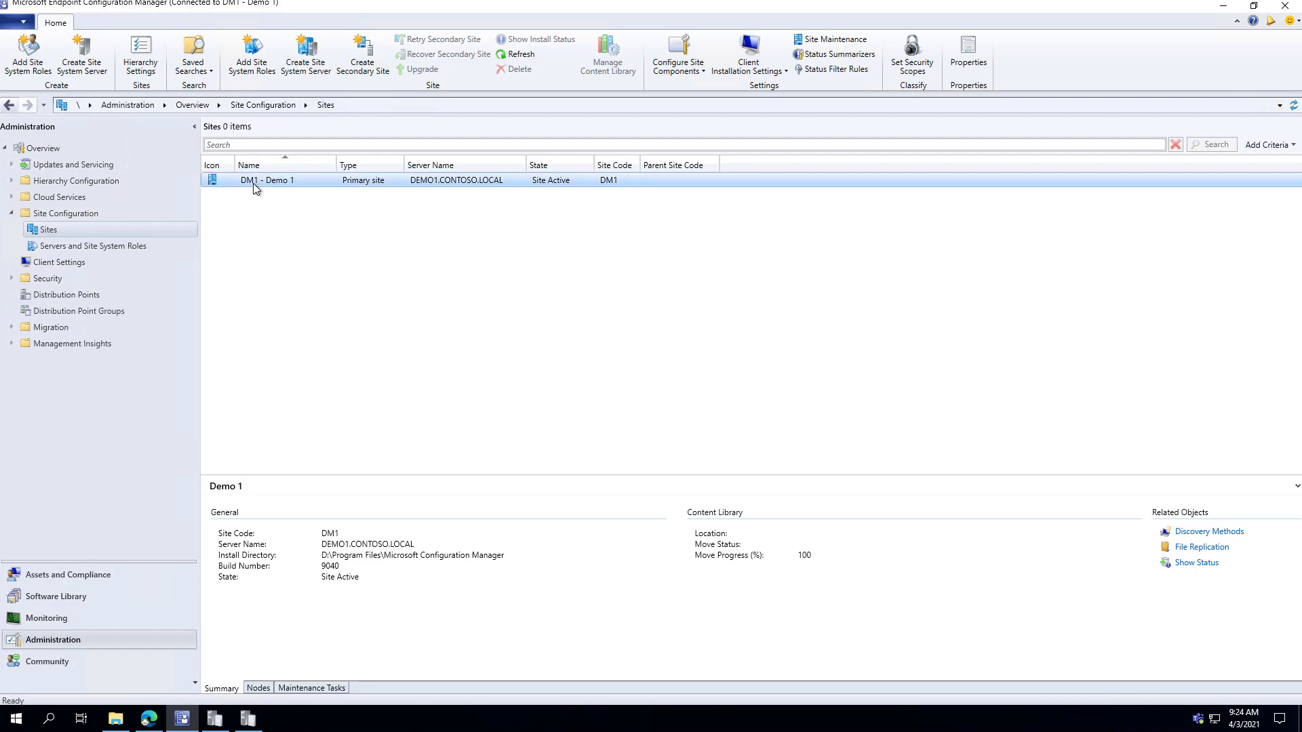
{"action": "mouse_move", "coordinate": [224, 360]}
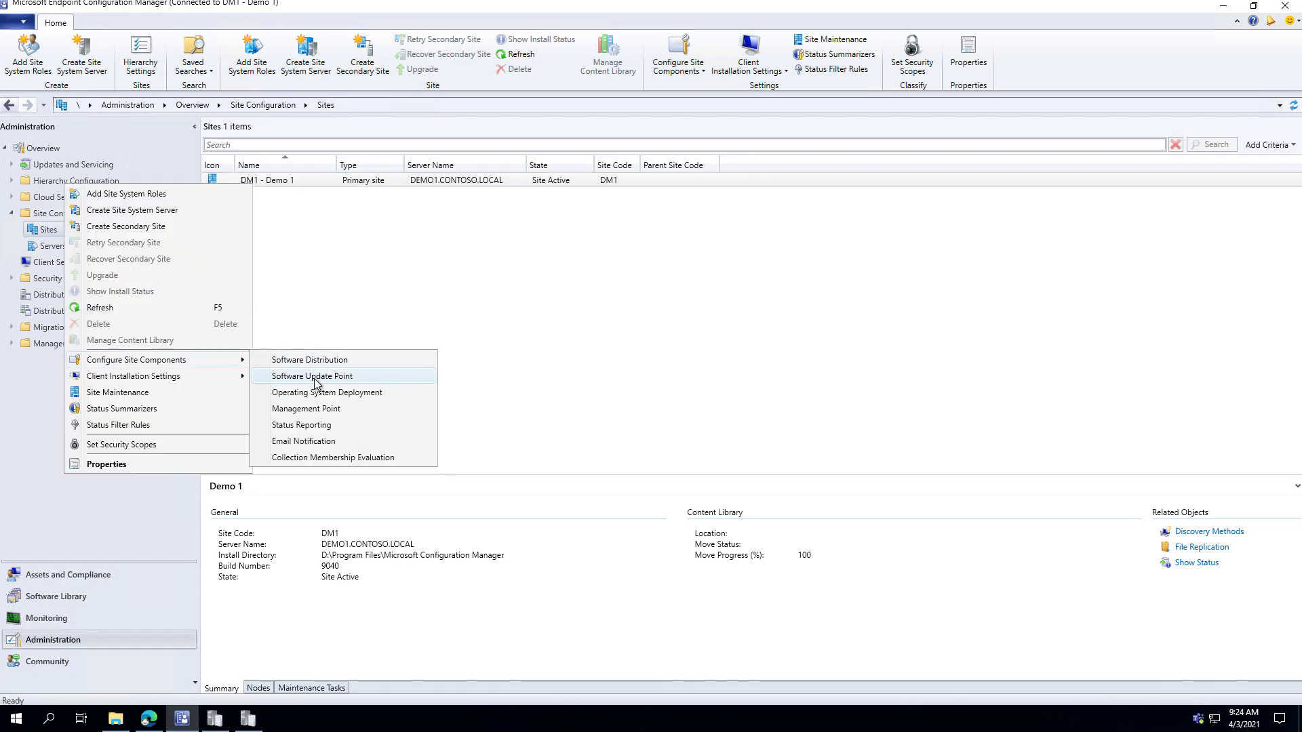
{"action": "left_click", "coordinate": [313, 378]}
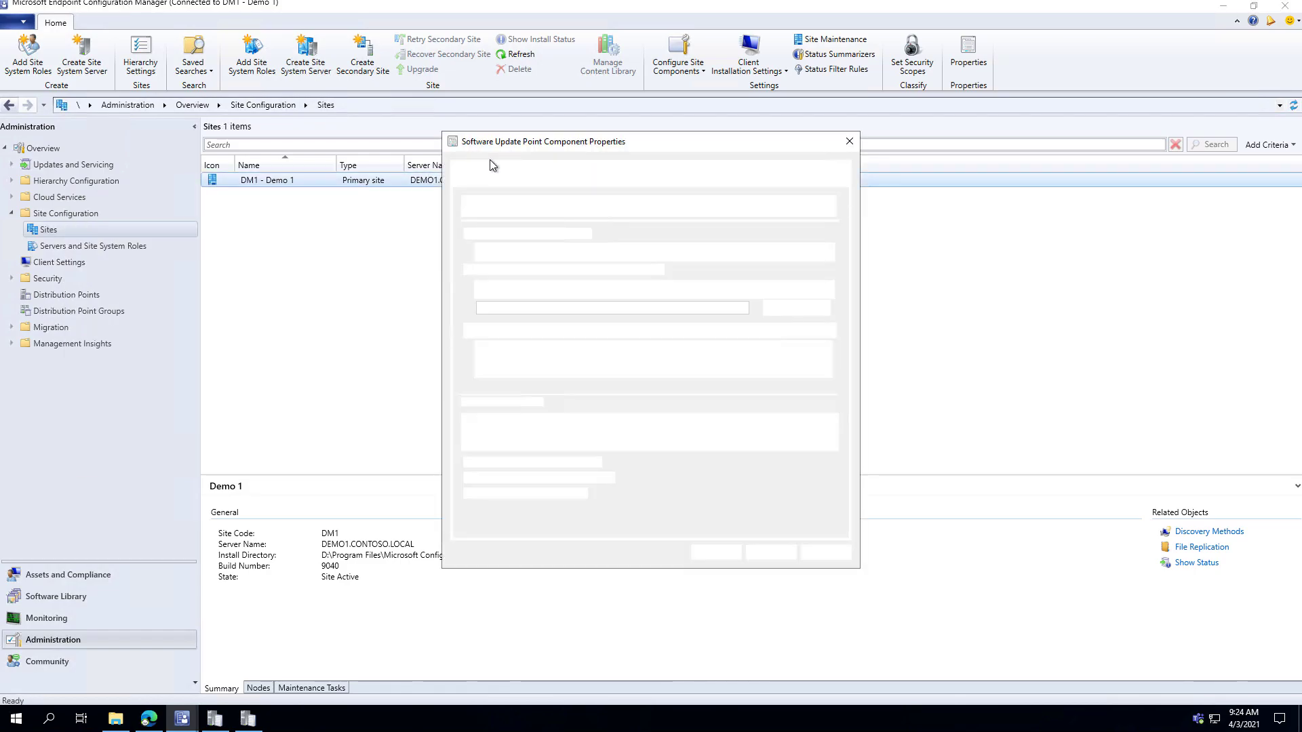
{"action": "left_click", "coordinate": [486, 168]}
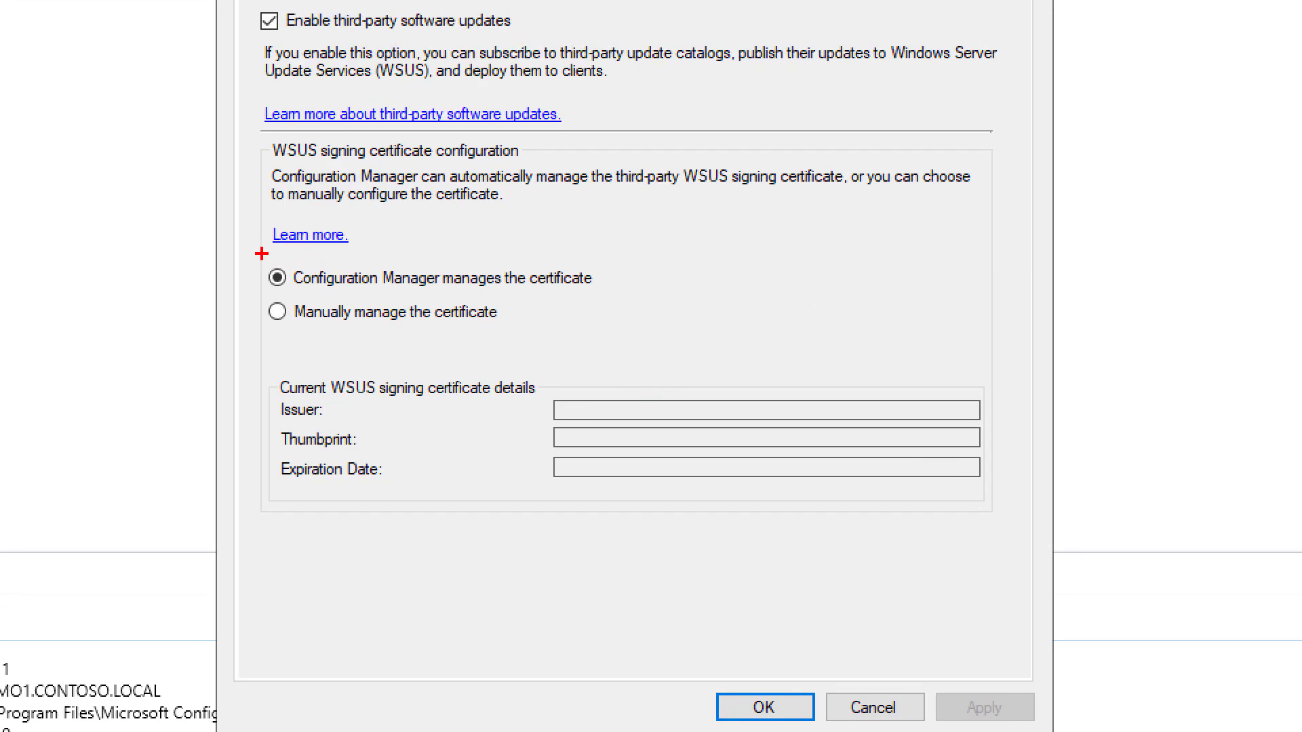
{"action": "mouse_move", "coordinate": [262, 252]}
{"action": "left_mouse_down"}
{"action": "mouse_move", "coordinate": [314, 270]}
{"action": "mouse_move", "coordinate": [649, 292]}
{"action": "left_mouse_up"}
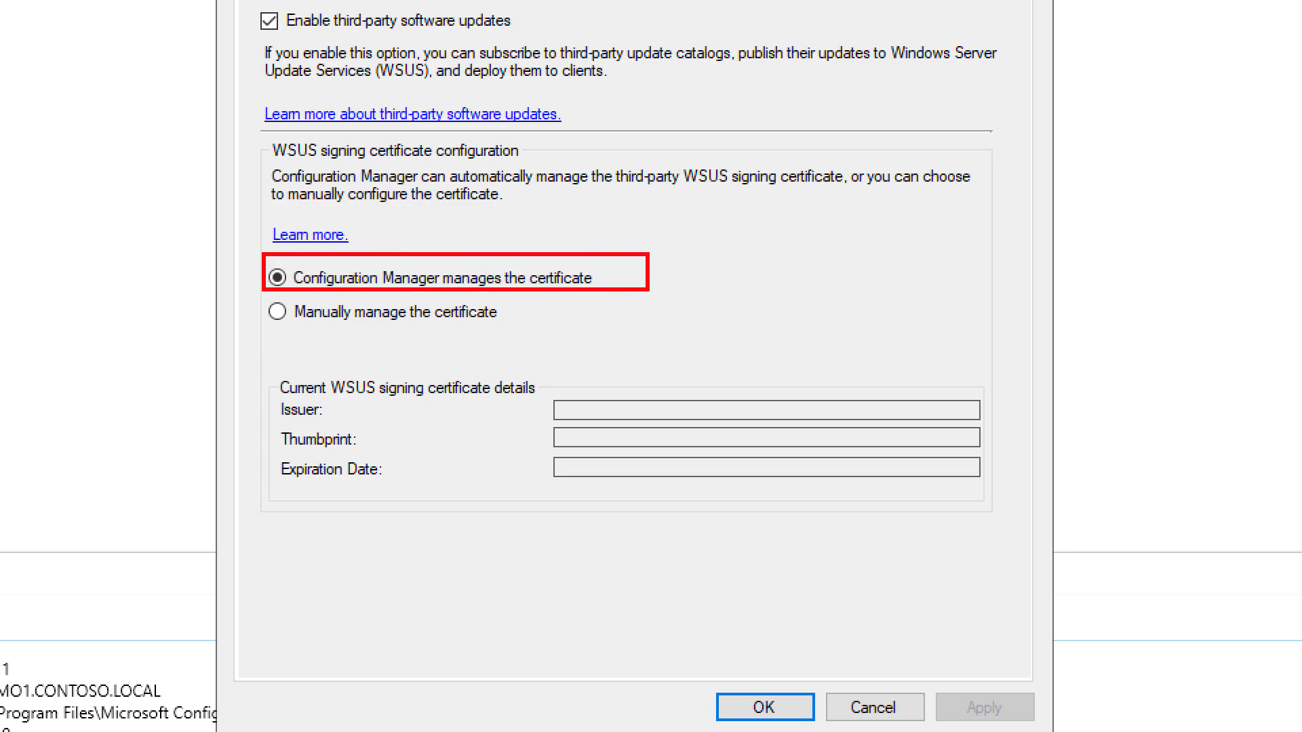
{"action": "mouse_move", "coordinate": [261, 370]}
{"action": "left_mouse_down"}
{"action": "mouse_move", "coordinate": [448, 373]}
{"action": "mouse_move", "coordinate": [985, 502]}
{"action": "left_mouse_up"}
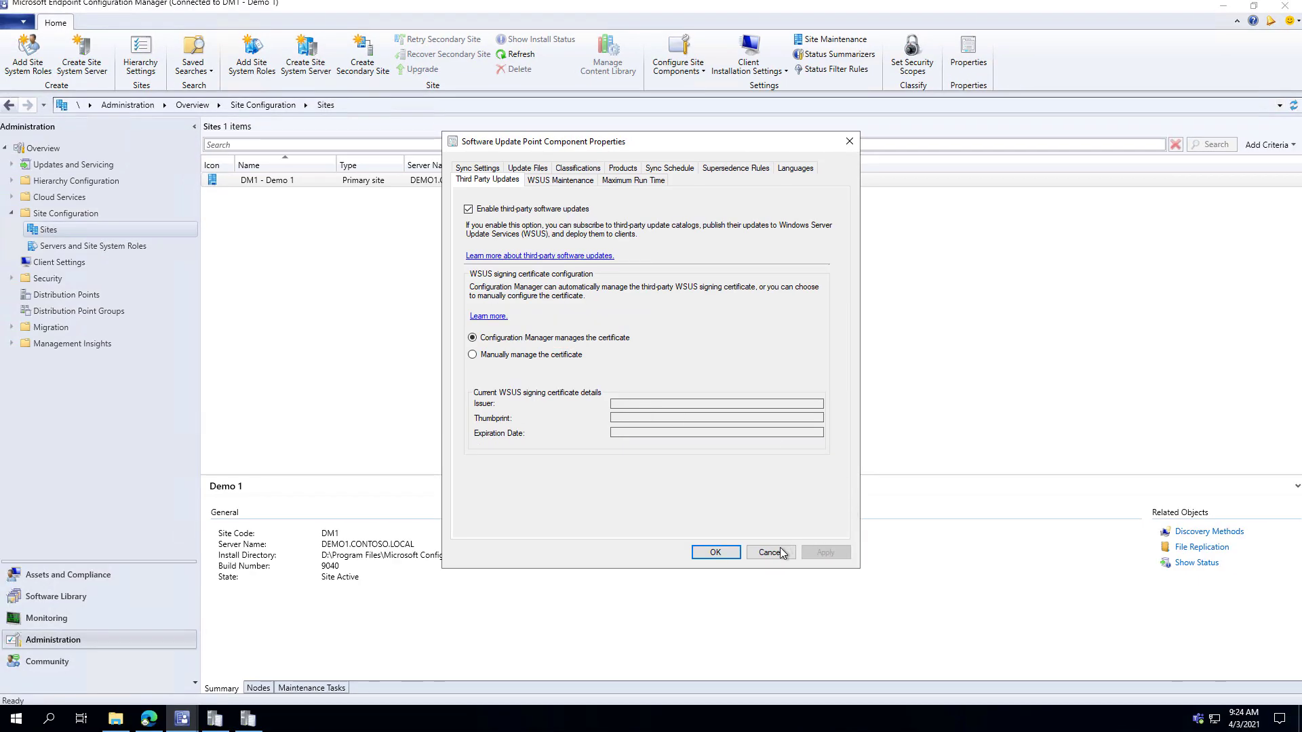
{"action": "left_click", "coordinate": [770, 552]}
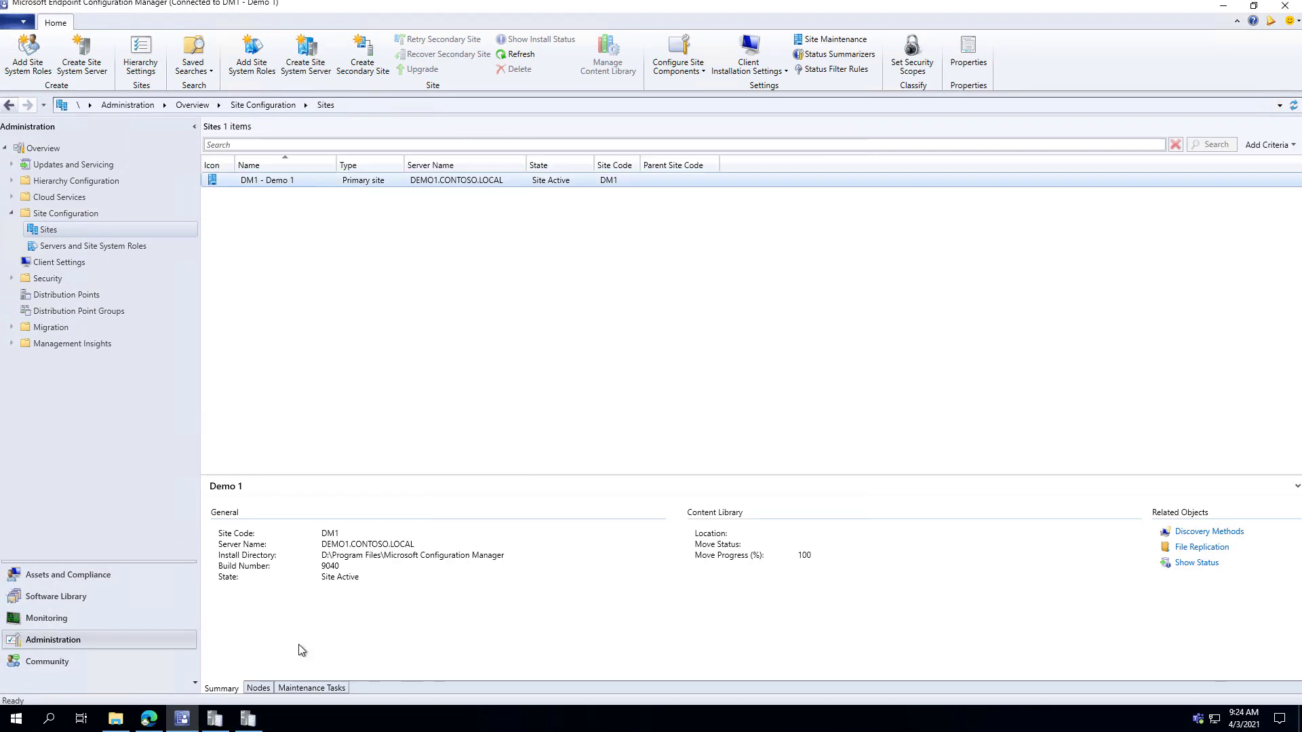
Review the third-party software updates option under Software Updates in the Default Client Settings, leaving without changes.
{"action": "left_click", "coordinate": [76, 263]}
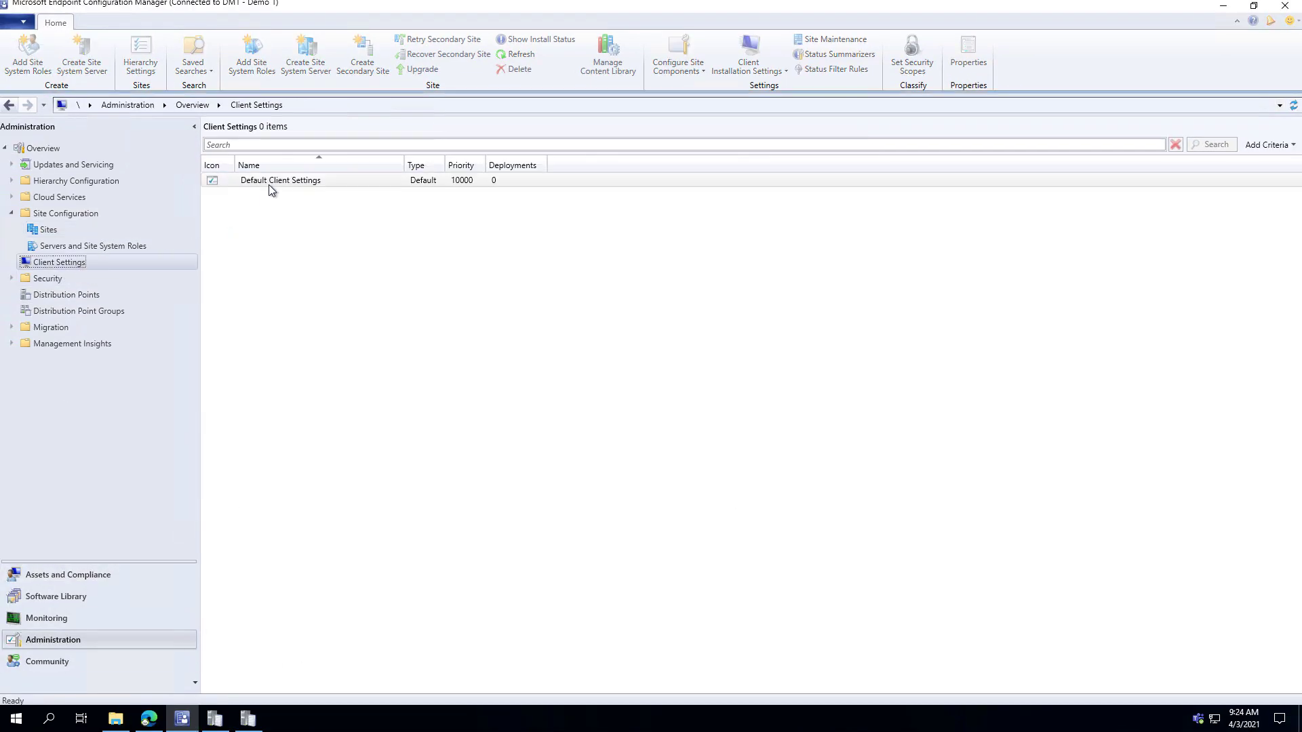
{"action": "right_click", "coordinate": [271, 183]}
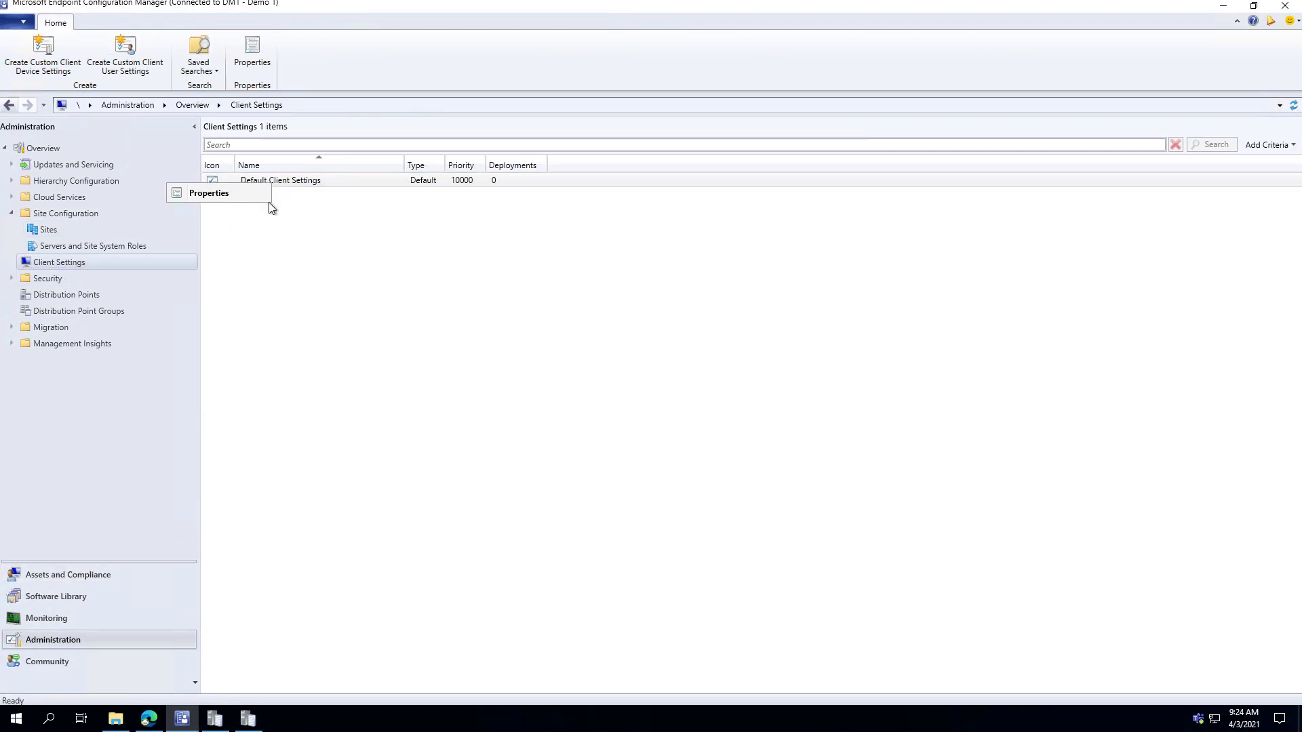
{"action": "left_click", "coordinate": [233, 193]}
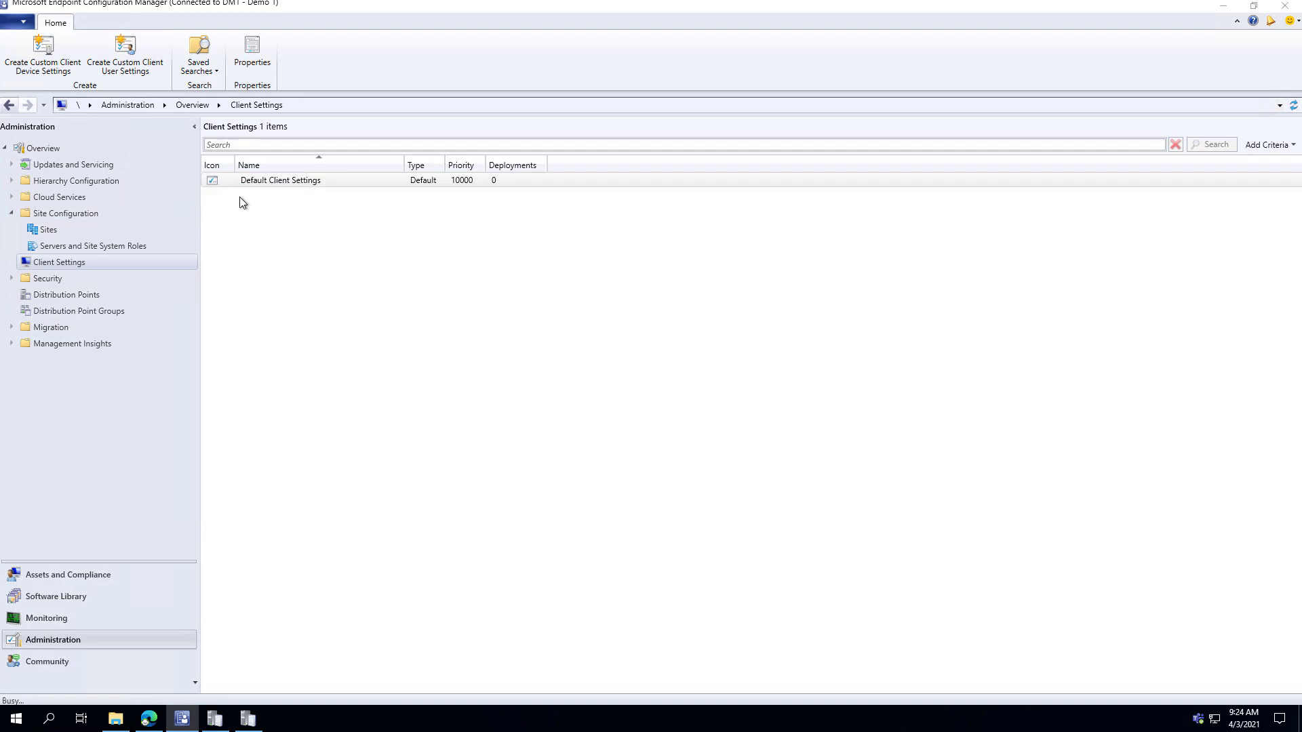
{"action": "left_click", "coordinate": [434, 439]}
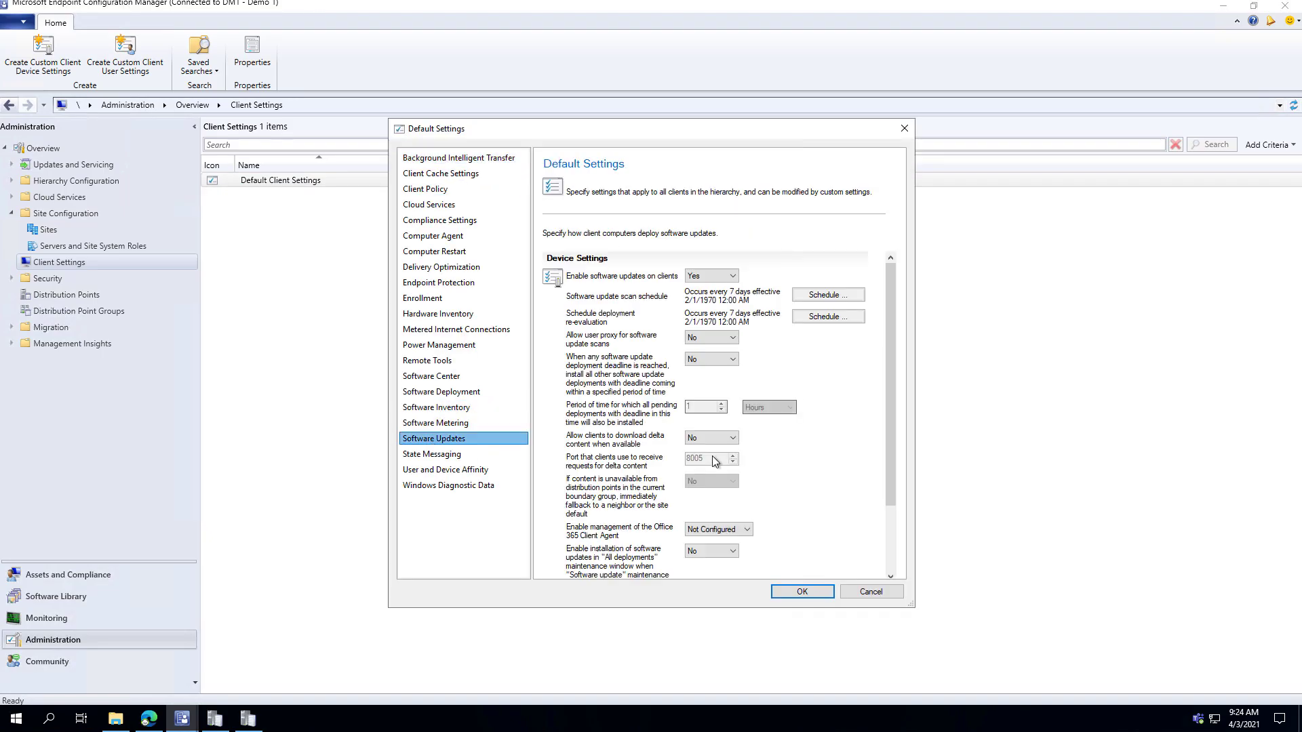
{"action": "scroll", "coordinate": [746, 488], "scroll_direction": "down", "scroll_amount": 5}
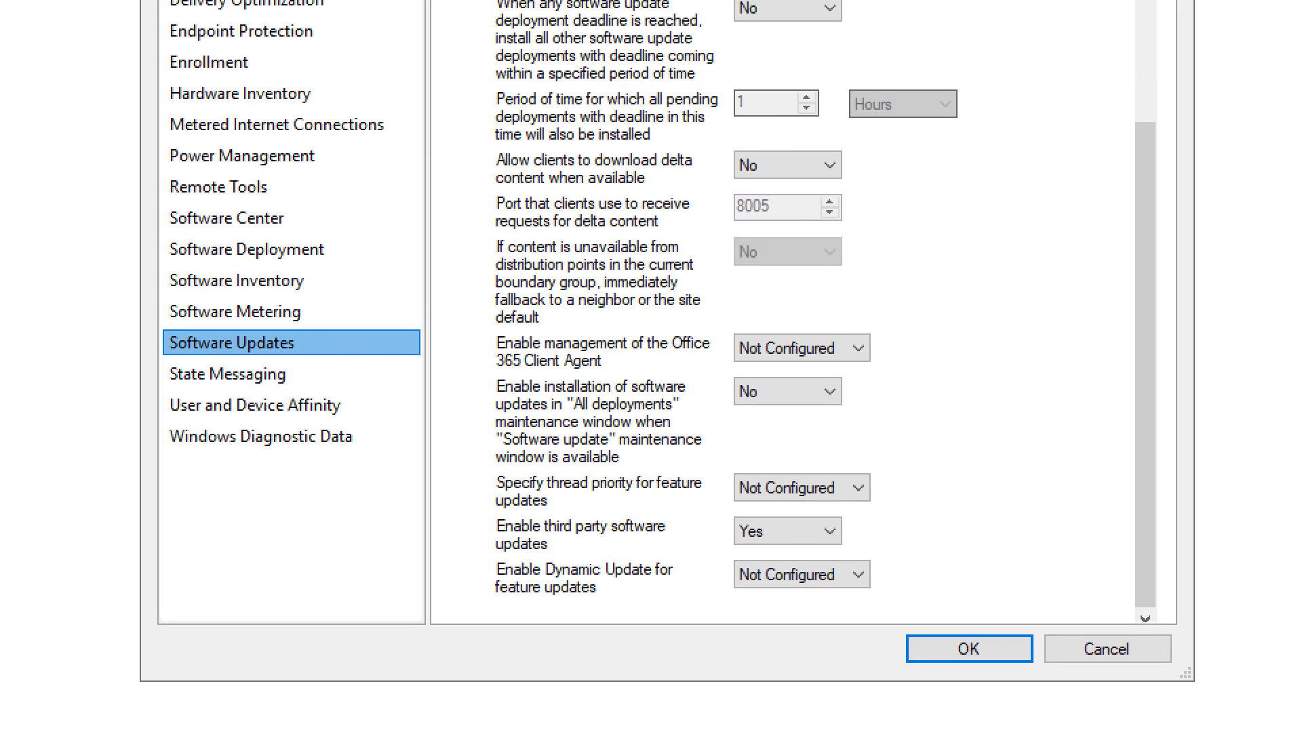
{"action": "mouse_move", "coordinate": [495, 512]}
{"action": "left_mouse_down"}
{"action": "mouse_move", "coordinate": [922, 542]}
{"action": "mouse_move", "coordinate": [920, 557]}
{"action": "left_mouse_up"}
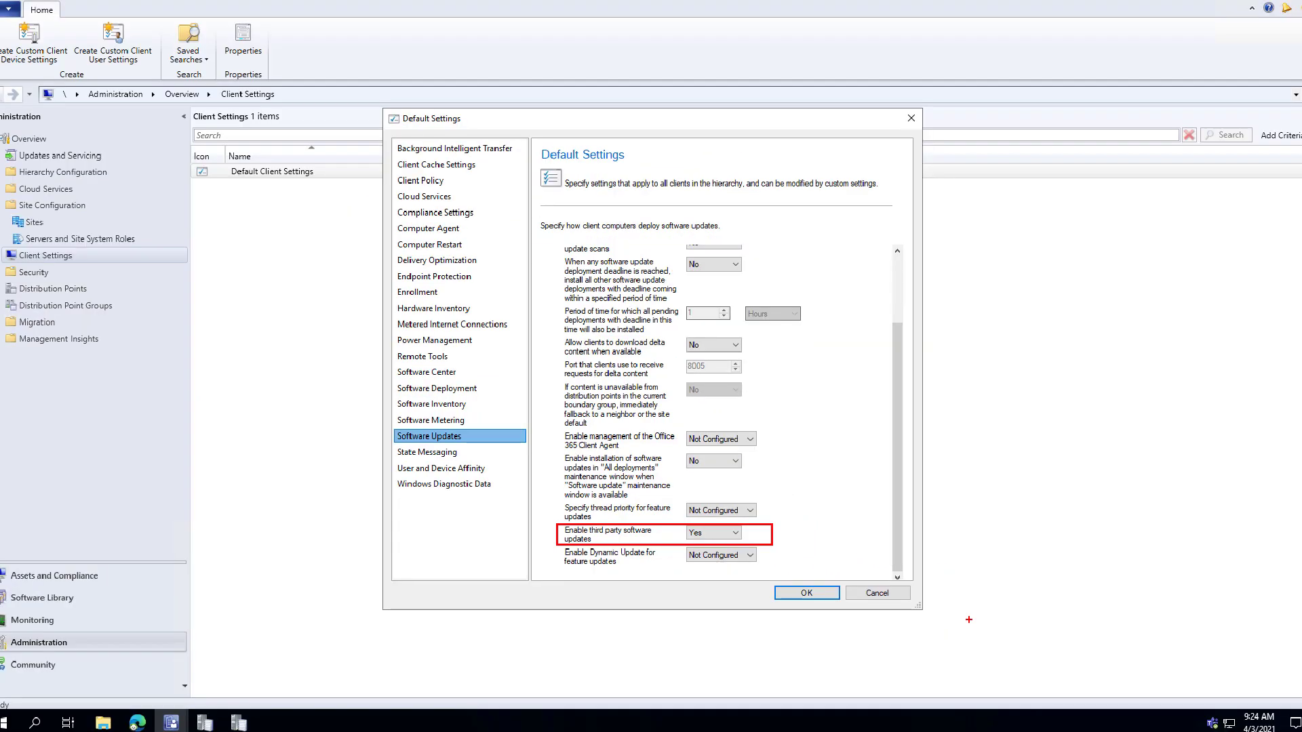
{"action": "left_click", "coordinate": [877, 593]}
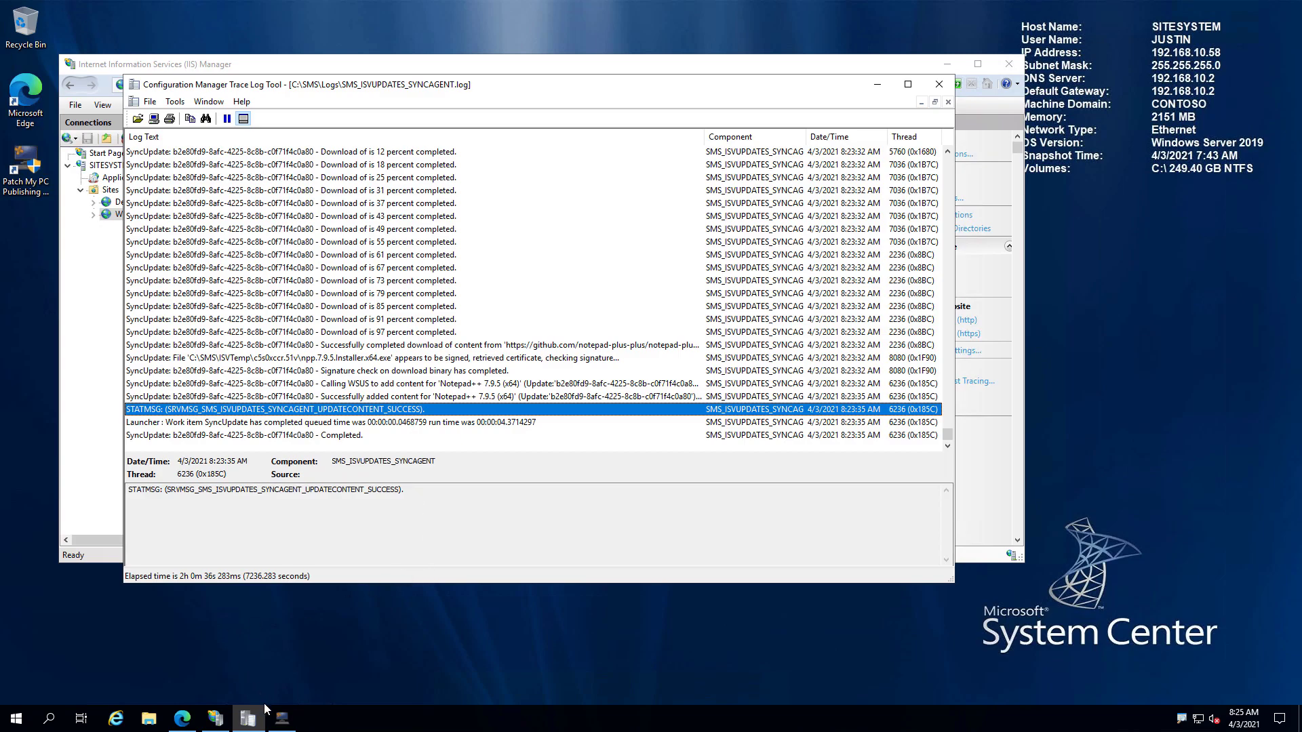
Switch to SITESYSTEM, bring up the Patch My PC Publishing Settings and minimize IIS Manager.
{"action": "mouse_move", "coordinate": [288, 721]}
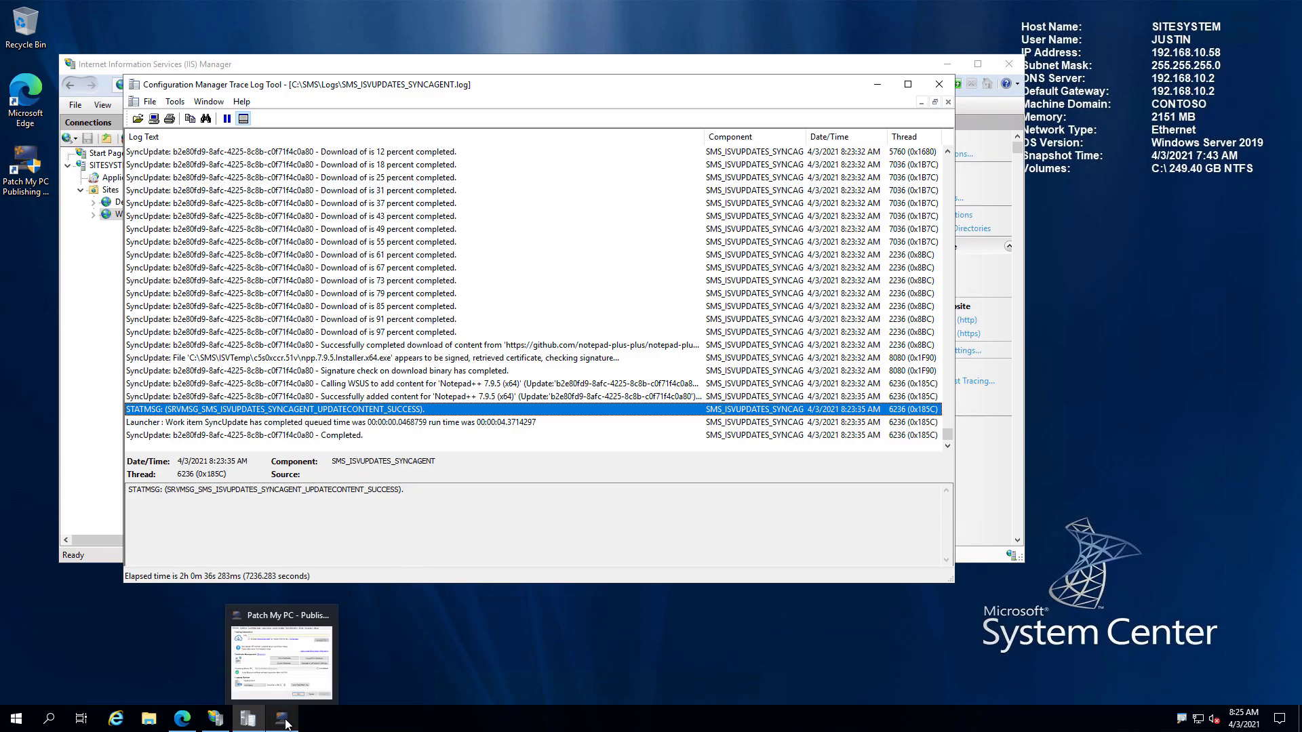
{"action": "left_click", "coordinate": [283, 724]}
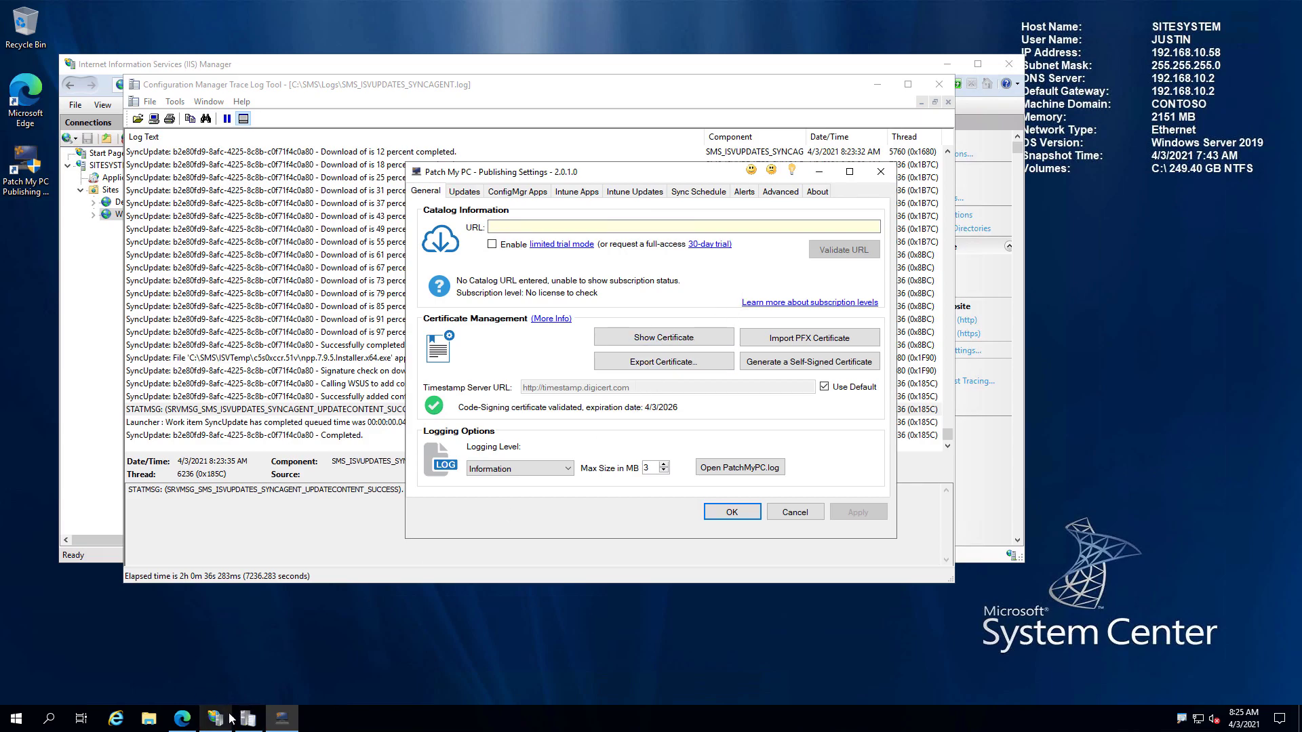
{"action": "left_click", "coordinate": [213, 719]}
{"action": "left_click", "coordinate": [213, 718]}
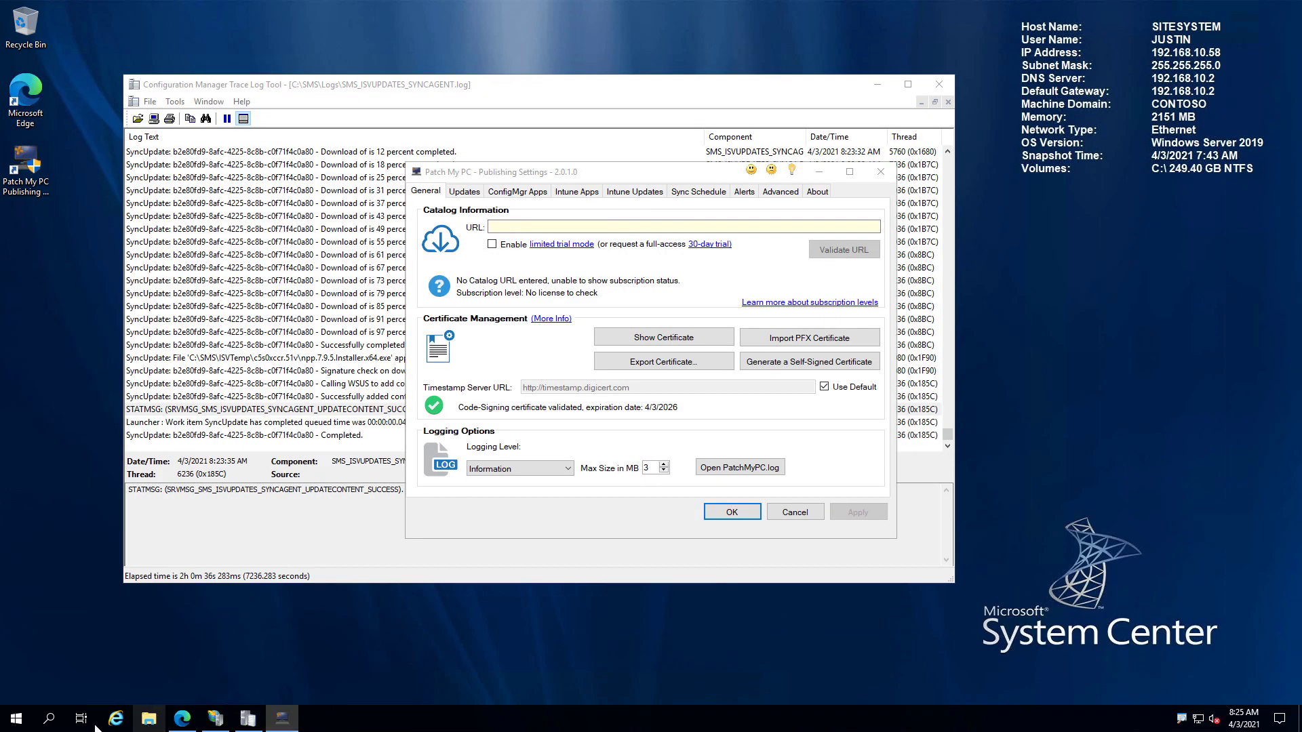
Open the local computer certificate console with certlm.msc and display the certificates in the WSUS store.
{"action": "left_click", "coordinate": [16, 717]}
{"action": "type", "text": "cerlm."}
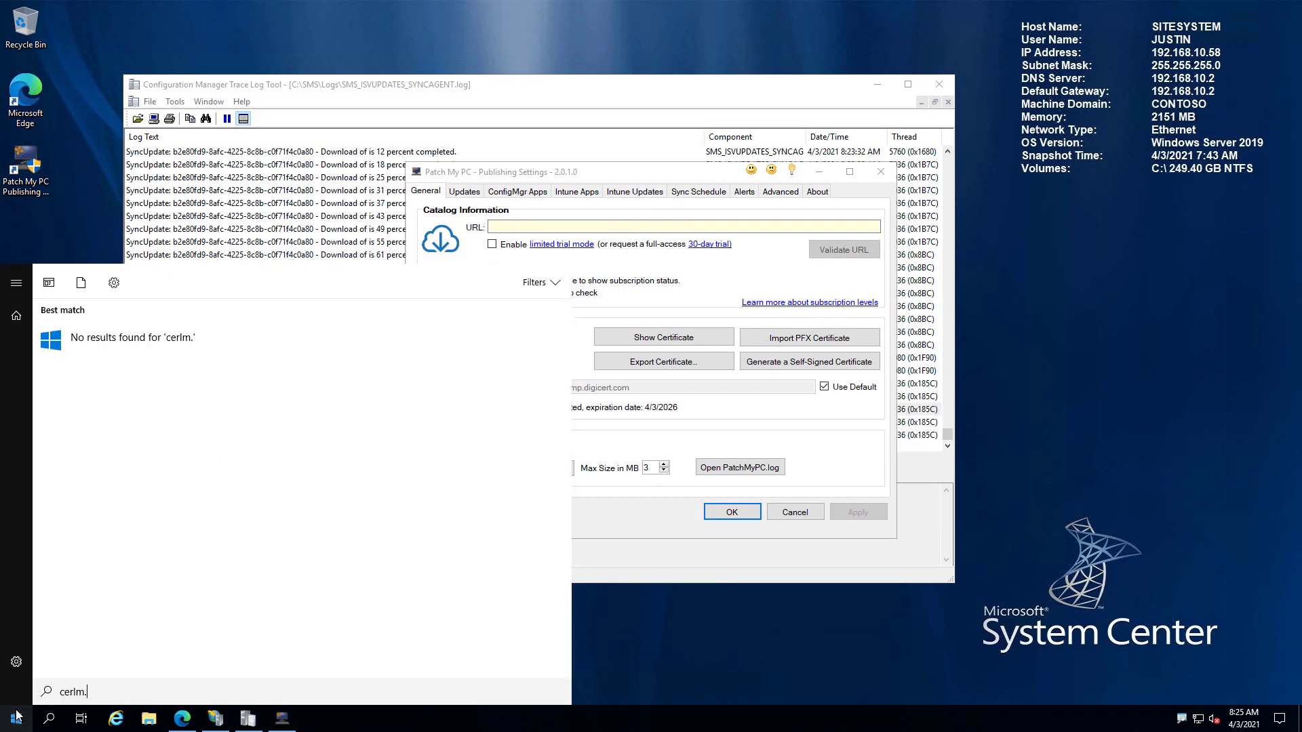
{"action": "key", "text": "BackSpace"}
{"action": "key", "text": "BackSpace"}
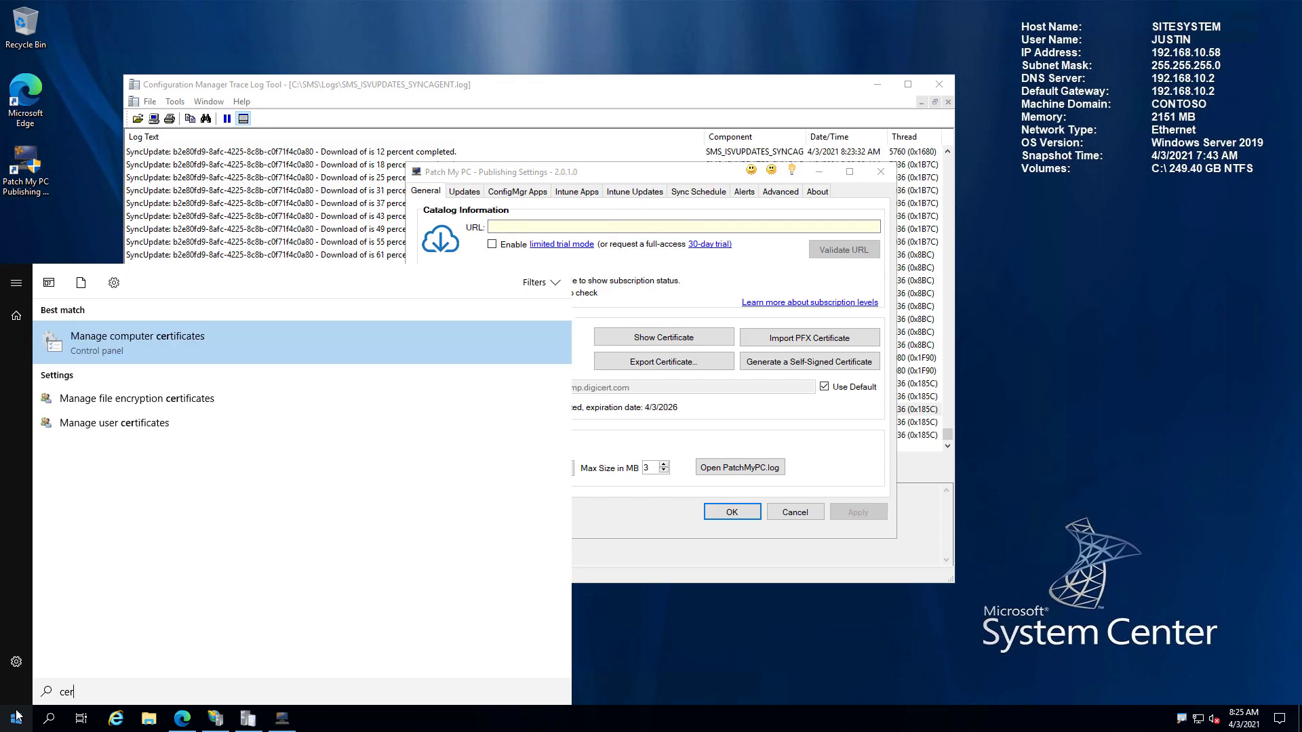
{"action": "type", "text": "tlm.msc"}
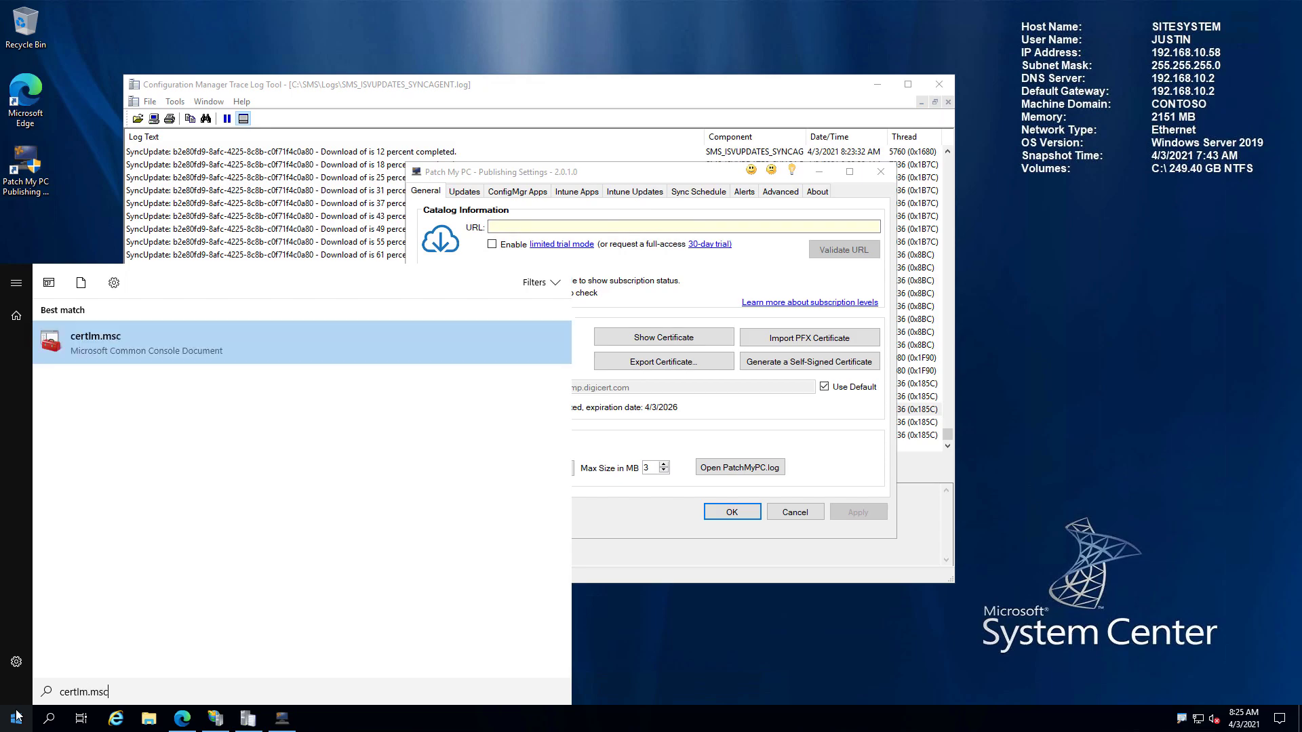
{"action": "key", "text": "Return"}
{"action": "key", "text": "Return"}
{"action": "scroll", "coordinate": [55, 568], "scroll_direction": "down", "scroll_amount": 2}
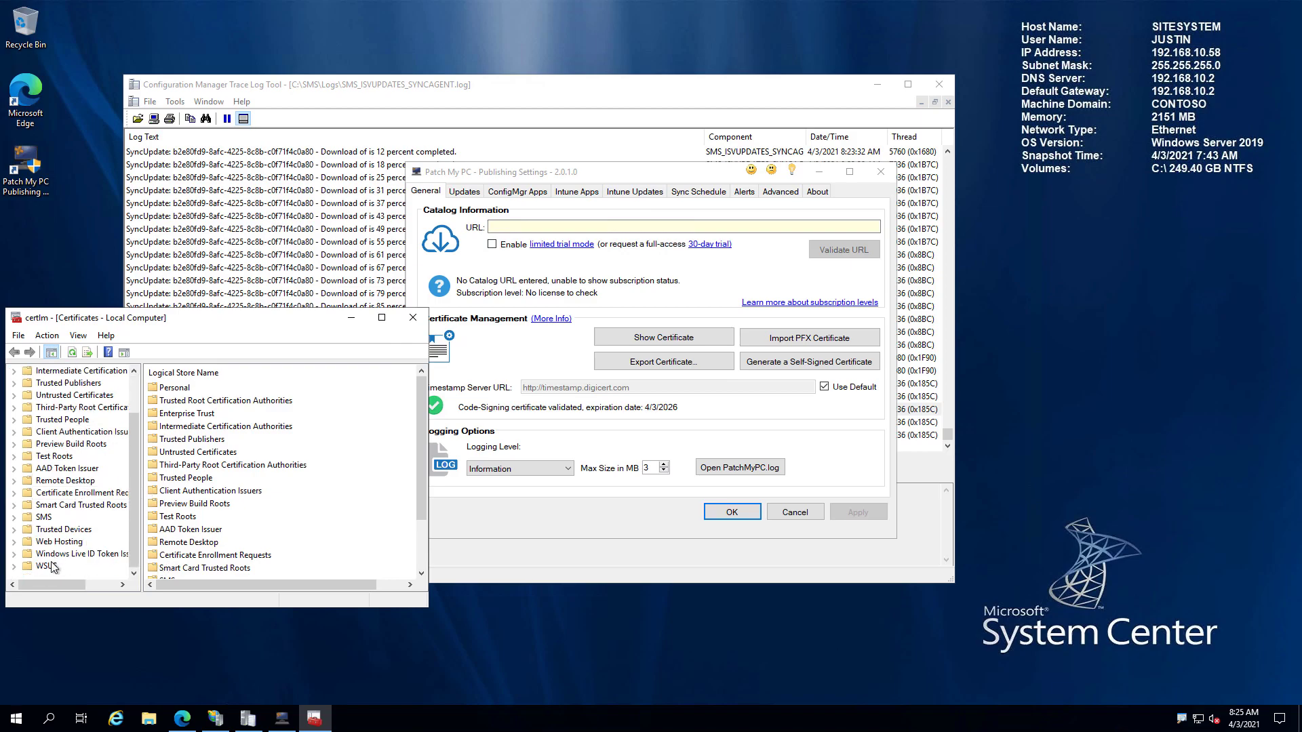
{"action": "double_click", "coordinate": [52, 566]}
{"action": "double_click", "coordinate": [184, 391]}
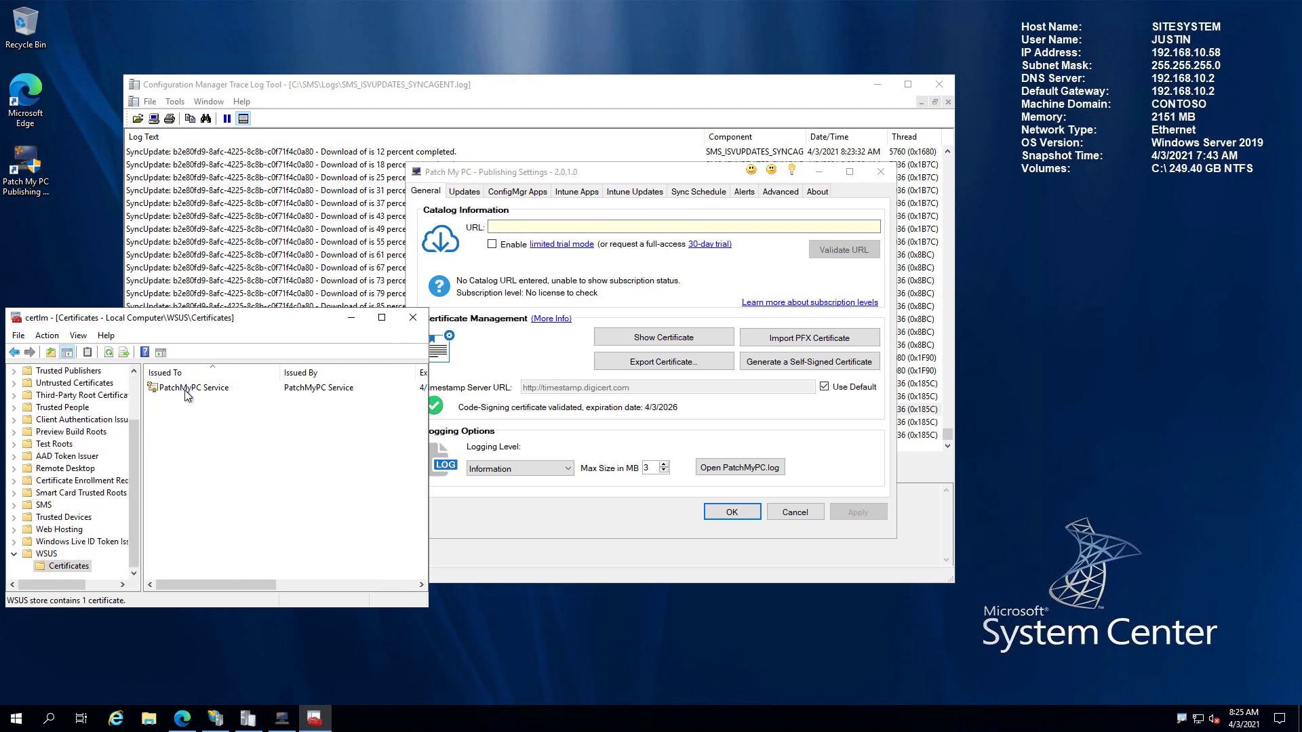
Start exporting the PatchMyPC Service certificate and proceed to the private key choice.
{"action": "right_click", "coordinate": [189, 395]}
{"action": "mouse_move", "coordinate": [234, 419]}
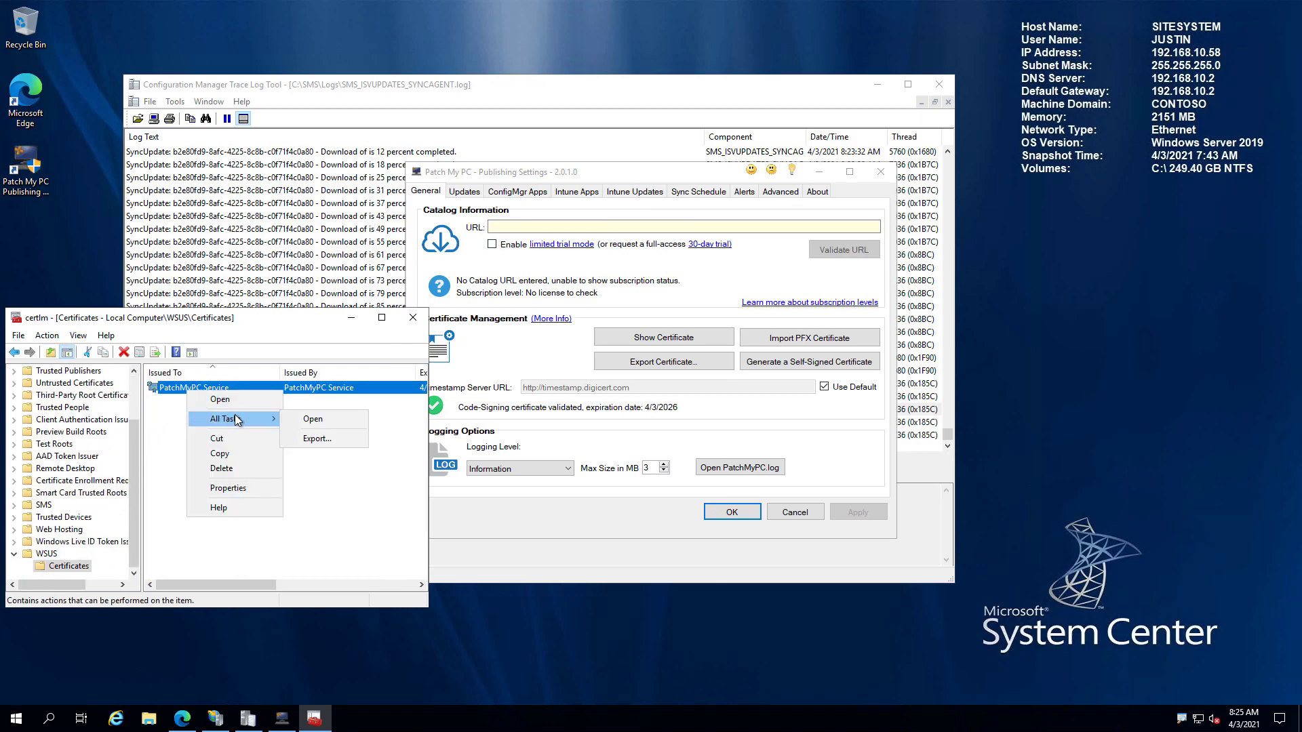
{"action": "left_click", "coordinate": [331, 439]}
{"action": "left_click", "coordinate": [316, 620]}
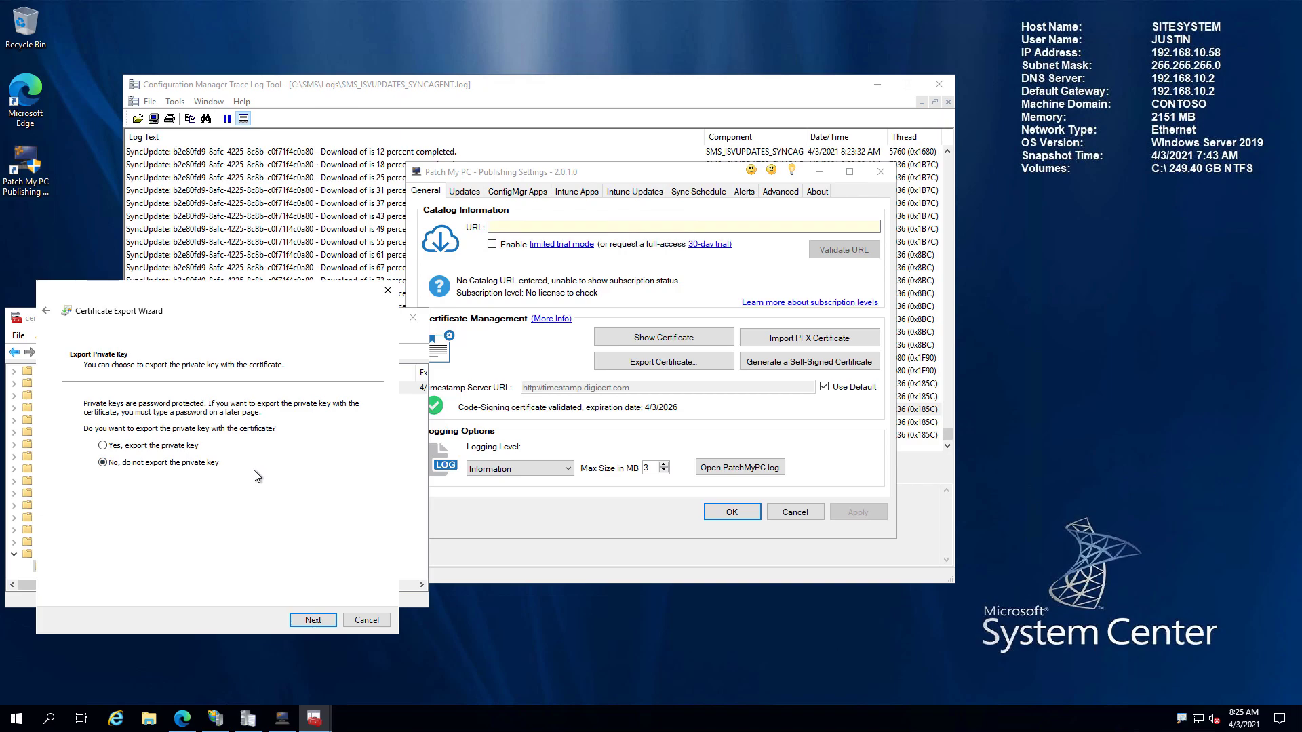
Review the self-signed certificate options, including disabling private key export, in the Patch My PC Publishing Settings, cancel them and close the settings.
{"action": "left_click", "coordinate": [793, 360]}
{"action": "left_click", "coordinate": [694, 407]}
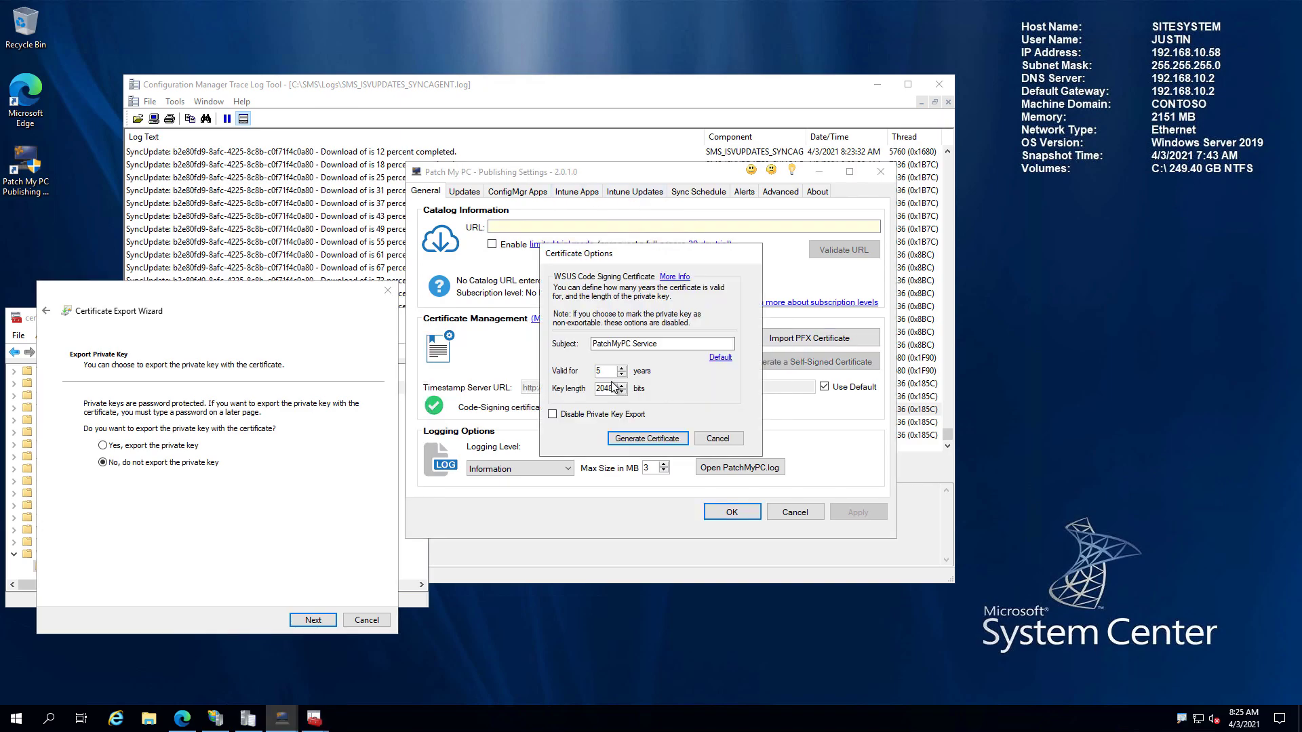
{"action": "left_click_drag", "start_coordinate": [555, 420], "coordinate": [561, 438]}
{"action": "key", "text": "Escape"}
{"action": "left_click", "coordinate": [718, 439]}
{"action": "left_click", "coordinate": [880, 172]}
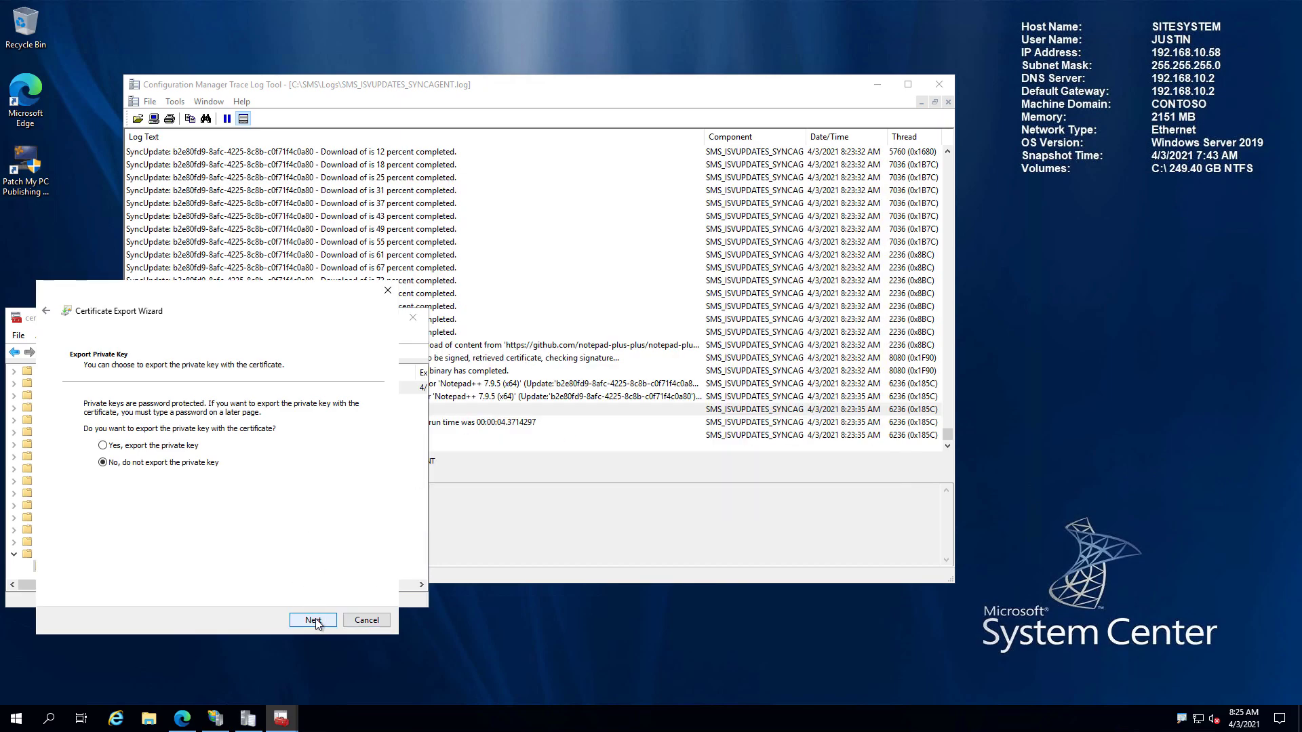
Export the certificate without its private key in DER format to the Desktop as WSUSSigningCert and finish the wizard.
{"action": "left_click", "coordinate": [313, 621]}
{"action": "left_click", "coordinate": [328, 620]}
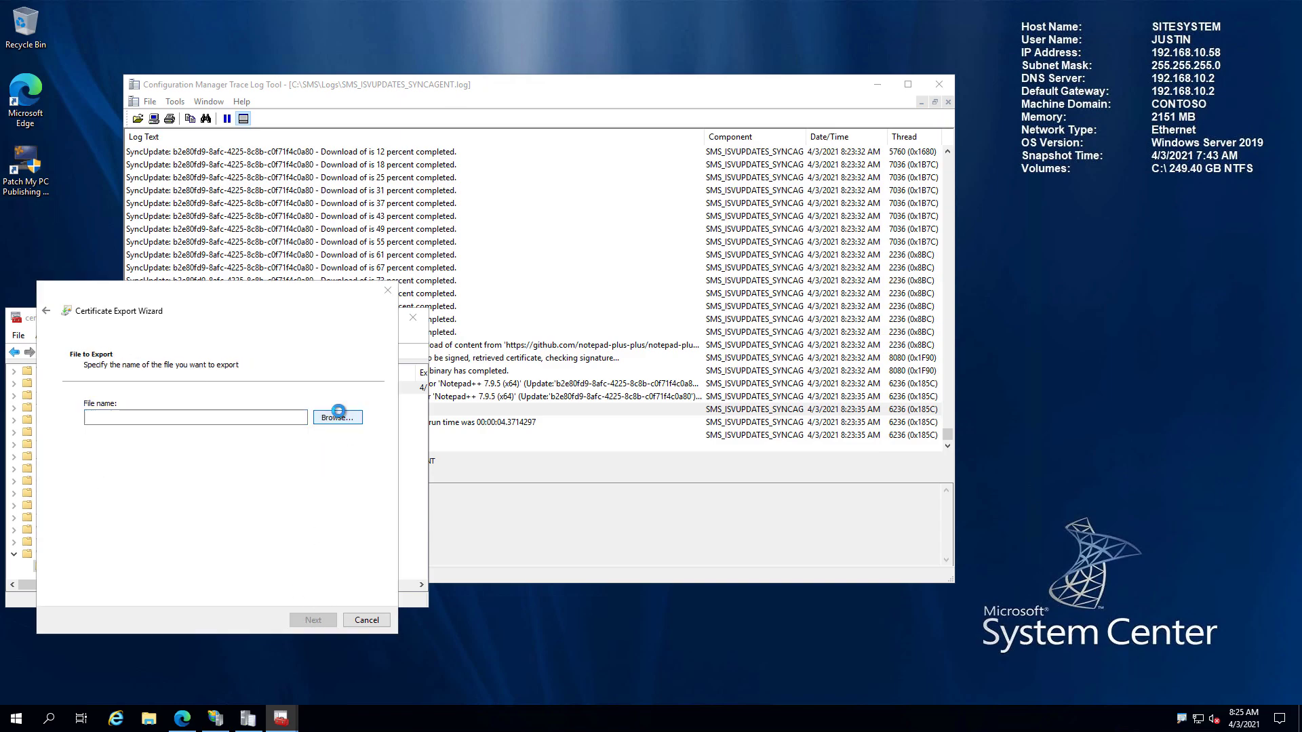
{"action": "left_click", "coordinate": [337, 418]}
{"action": "left_click", "coordinate": [164, 597]}
{"action": "type", "text": "WSUSSigningCert"}
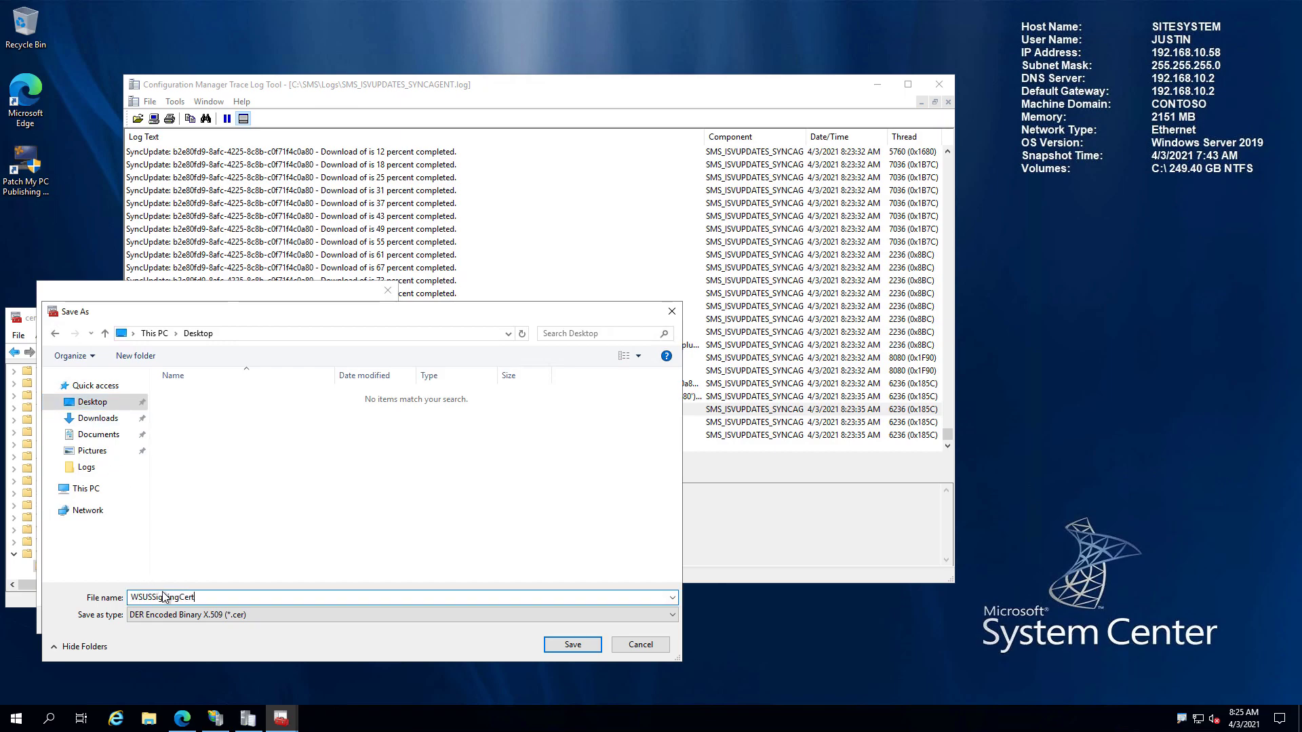
{"action": "key", "text": "Return"}
{"action": "left_click", "coordinate": [314, 621]}
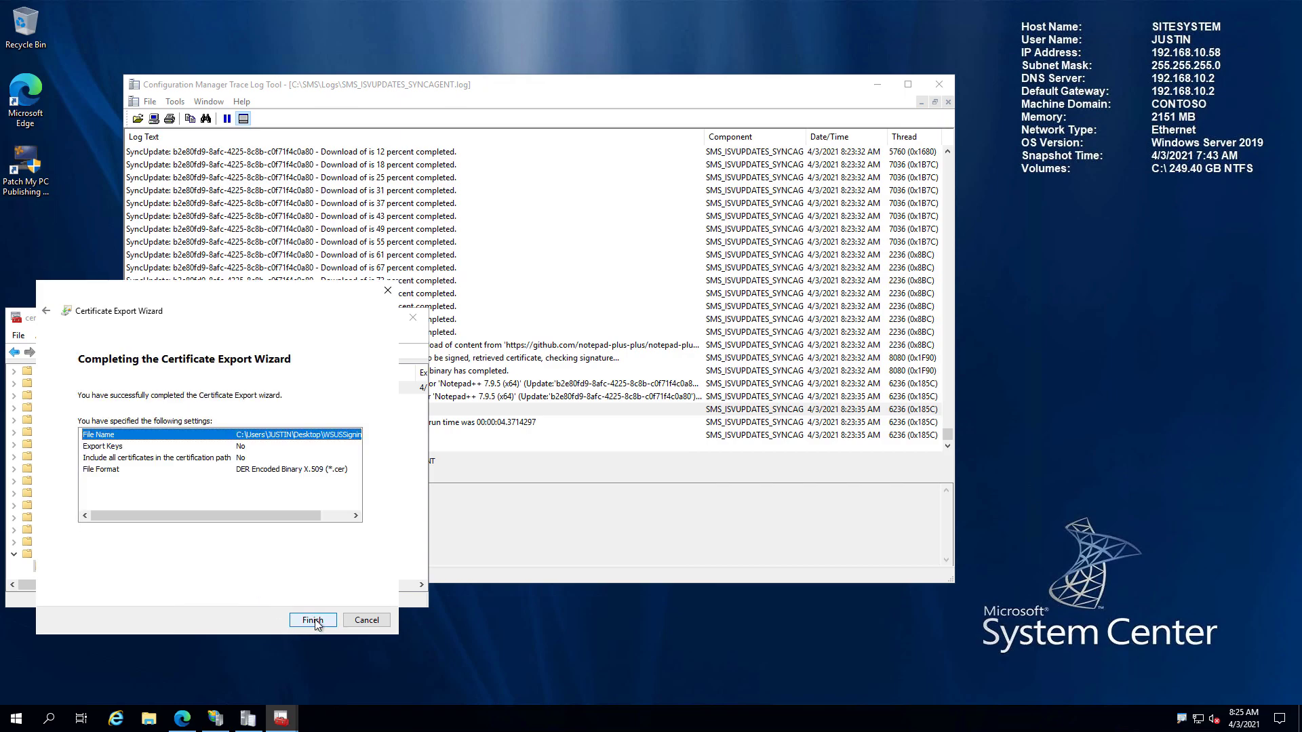
{"action": "left_click", "coordinate": [313, 620]}
{"action": "left_click", "coordinate": [680, 401]}
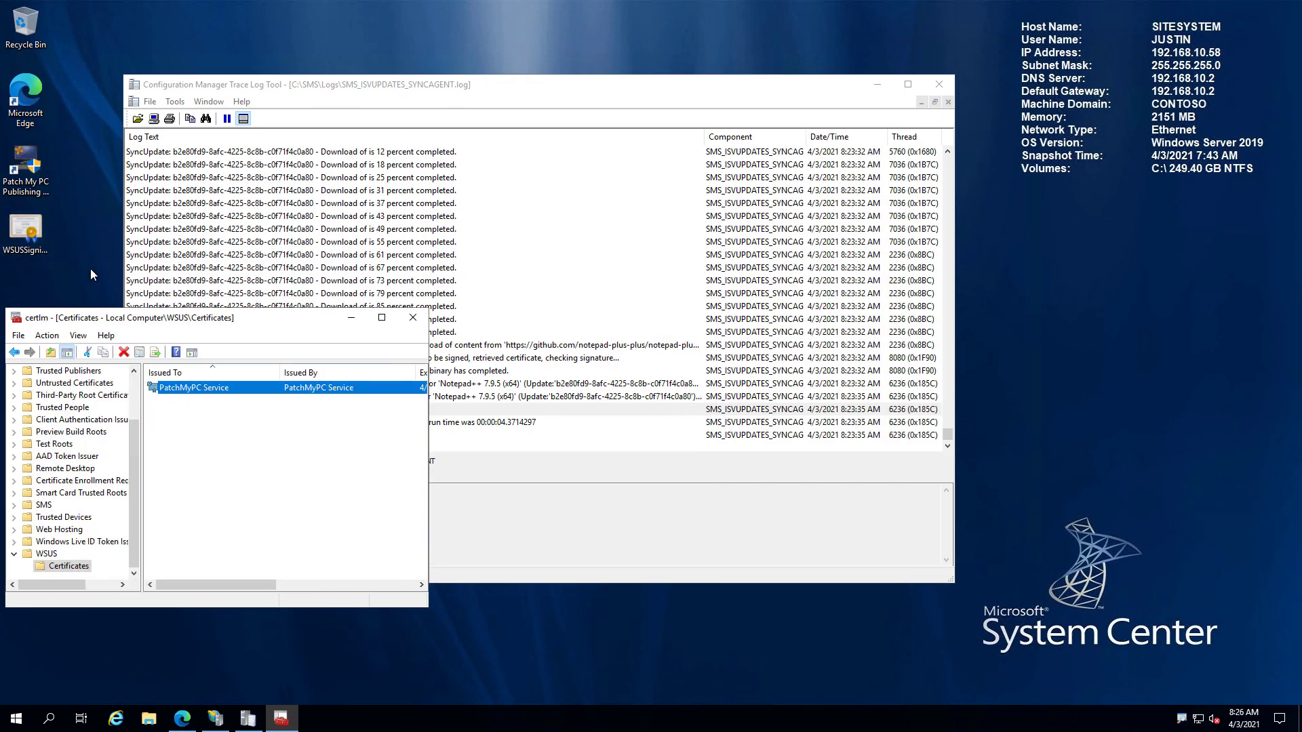
Move the certificate console away from the desktop icons and select the exported WSUSSigningCert.cer file.
{"action": "left_click_drag", "start_coordinate": [109, 319], "coordinate": [331, 326]}
{"action": "left_click_drag", "start_coordinate": [510, 349], "coordinate": [773, 334]}
{"action": "left_click", "coordinate": [16, 241]}
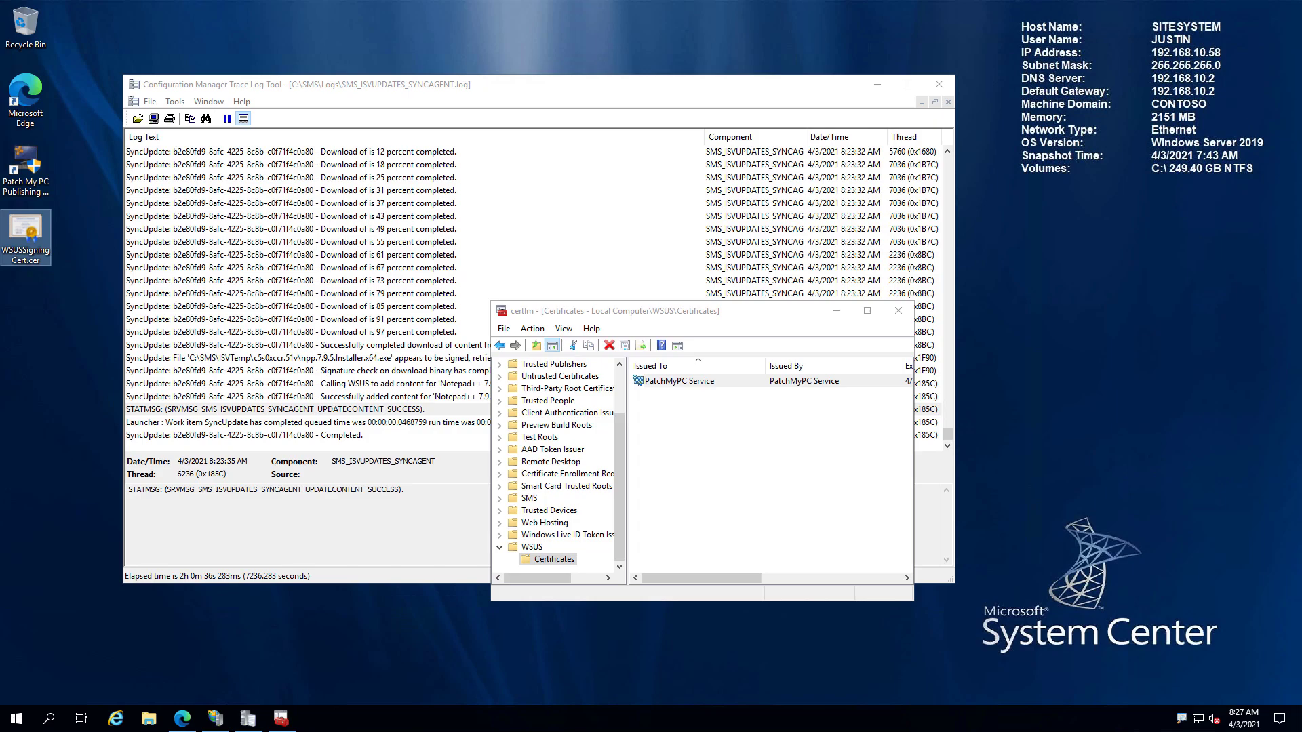
Switch to Microsoft Edge, search for "deploy wsus signing certificate" in a new tab and open Patch My PC's deployment article.
{"action": "left_click", "coordinate": [182, 719]}
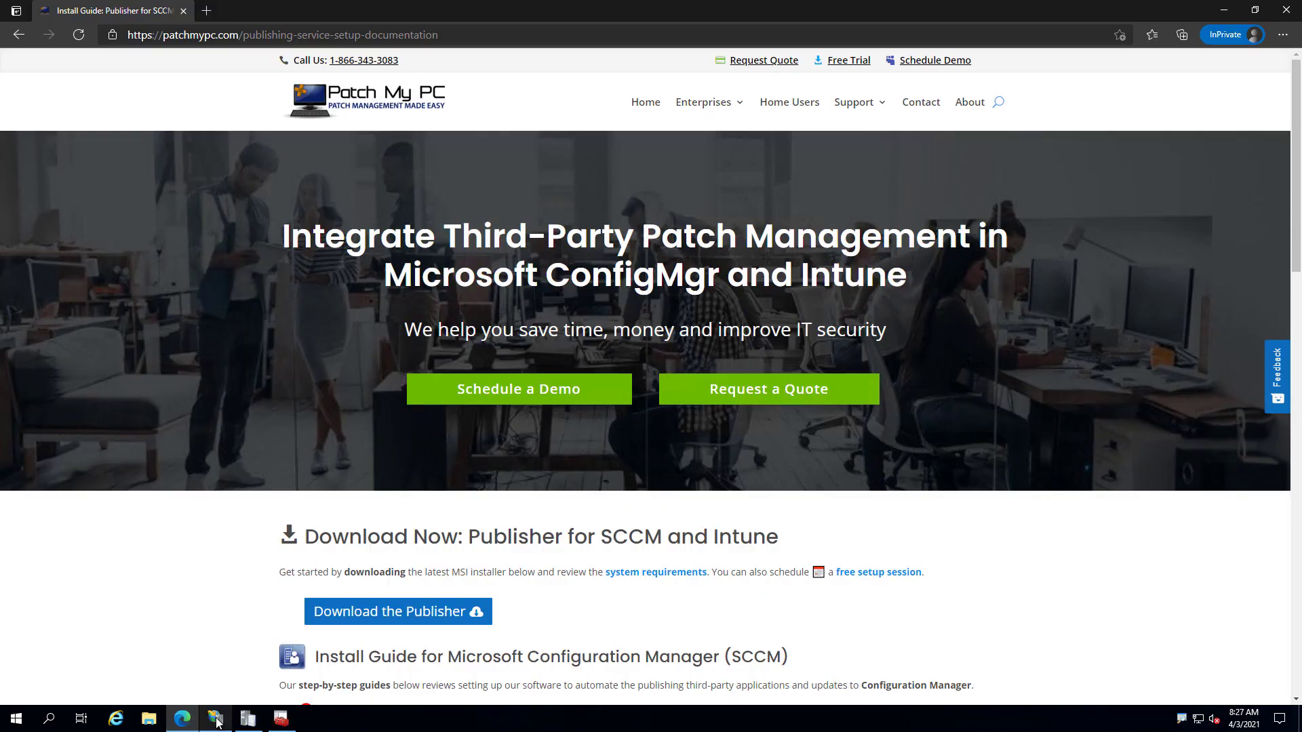
{"action": "key", "text": "ctrl+t"}
{"action": "type", "text": "deploy "}
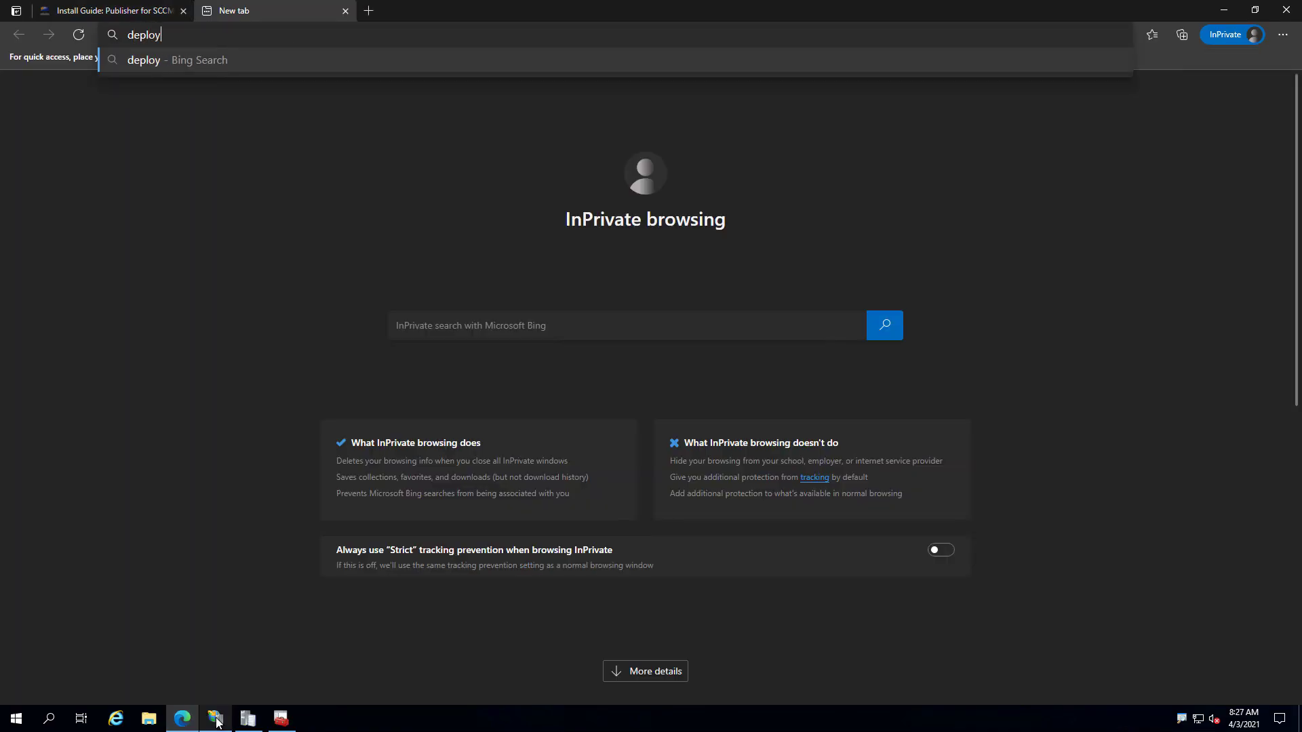
{"action": "type", "text": "wsus signing"}
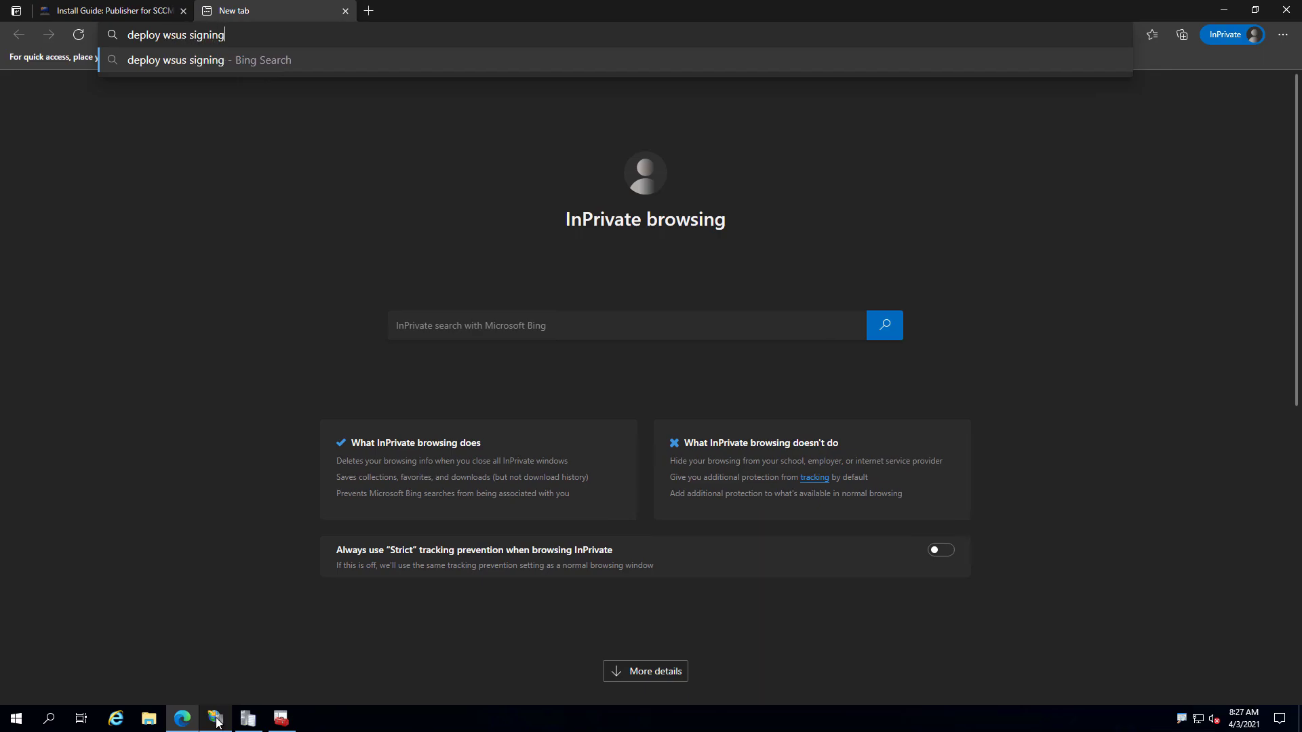
{"action": "type", "text": " certificate"}
{"action": "key", "text": "Return"}
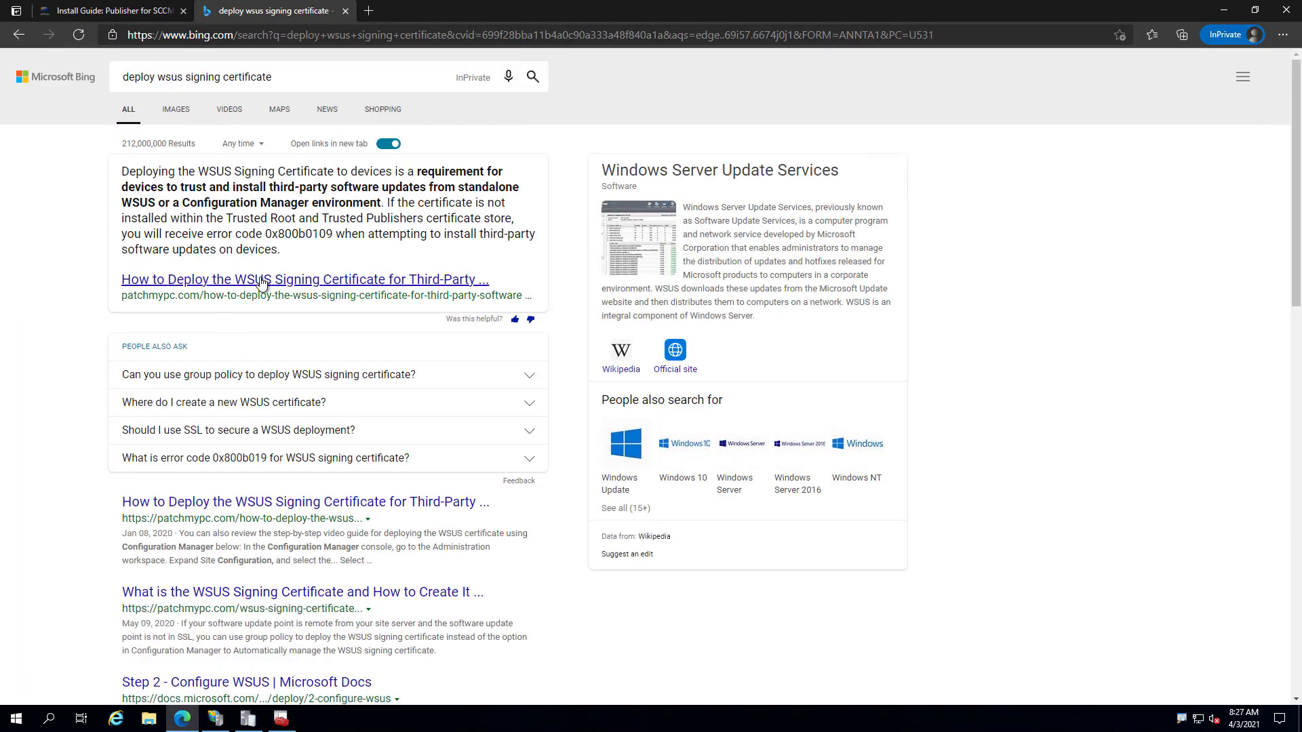
{"action": "left_click", "coordinate": [387, 291]}
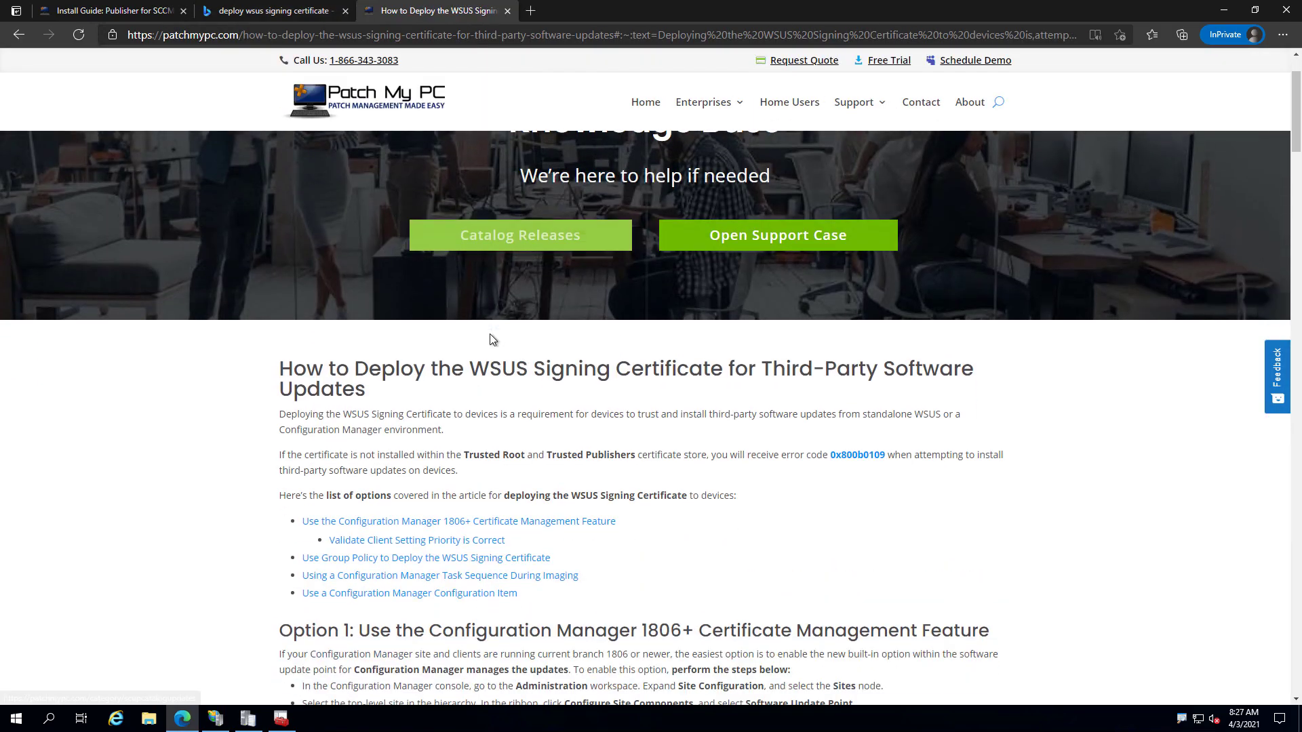
Examine the article's four certificate deployment options, from Configuration Manager certificate management and its SSL note through to the configuration item option.
{"action": "scroll", "coordinate": [493, 339], "scroll_direction": "down", "scroll_amount": 5}
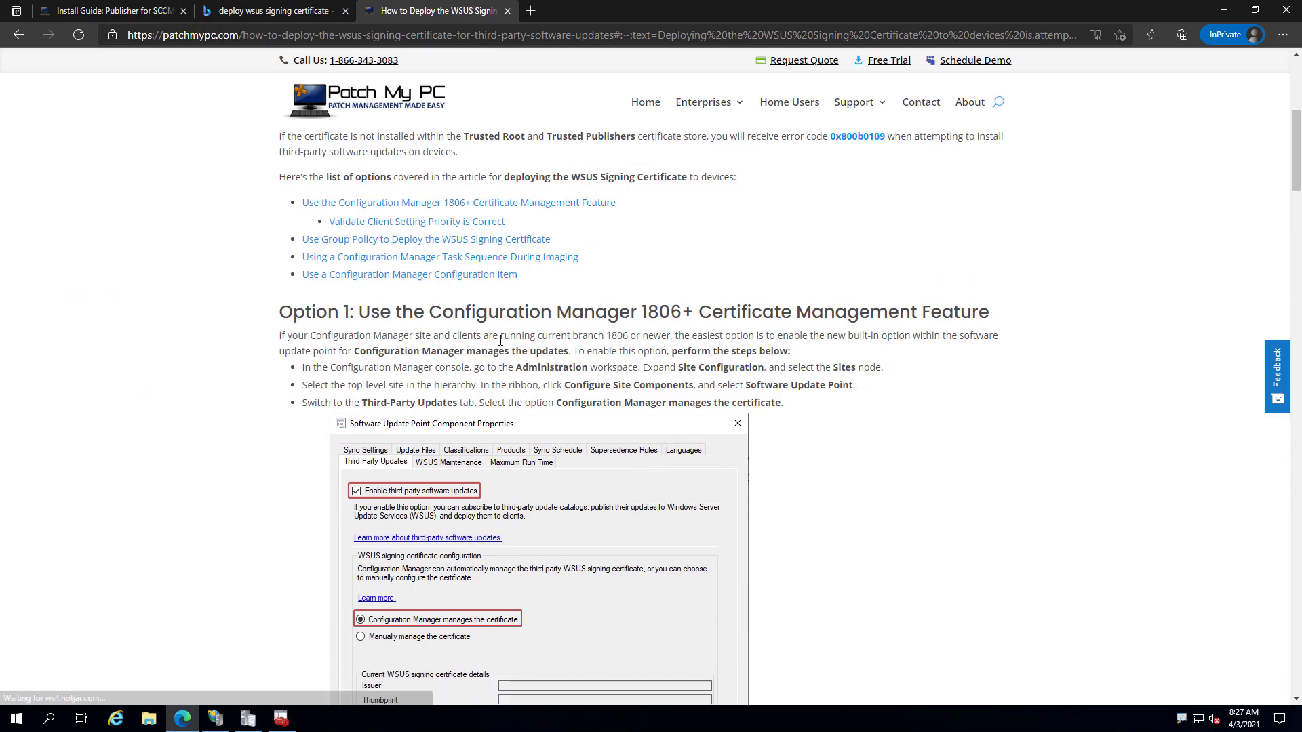
{"action": "scroll", "coordinate": [317, 310], "scroll_direction": "down", "scroll_amount": 3}
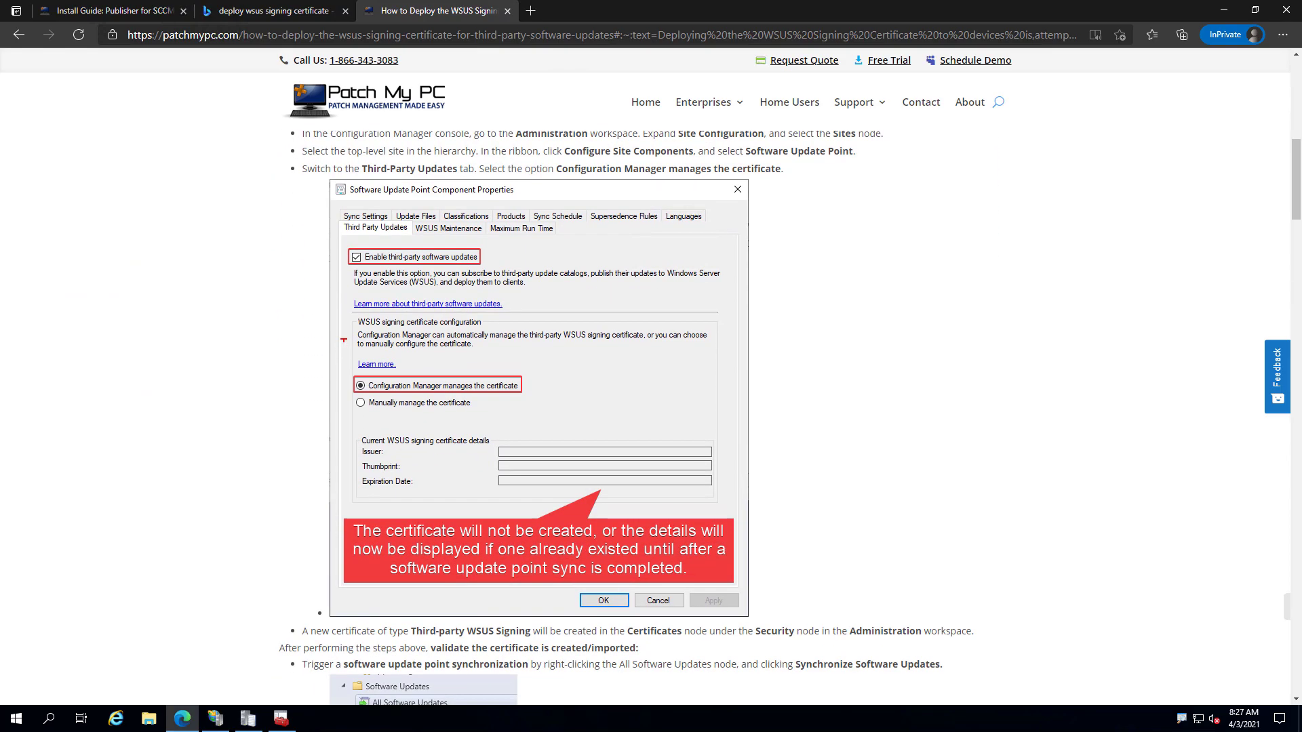
{"action": "mouse_move", "coordinate": [275, 161]}
{"action": "left_mouse_down"}
{"action": "mouse_move", "coordinate": [602, 236]}
{"action": "mouse_move", "coordinate": [852, 490]}
{"action": "mouse_move", "coordinate": [860, 619]}
{"action": "left_mouse_up"}
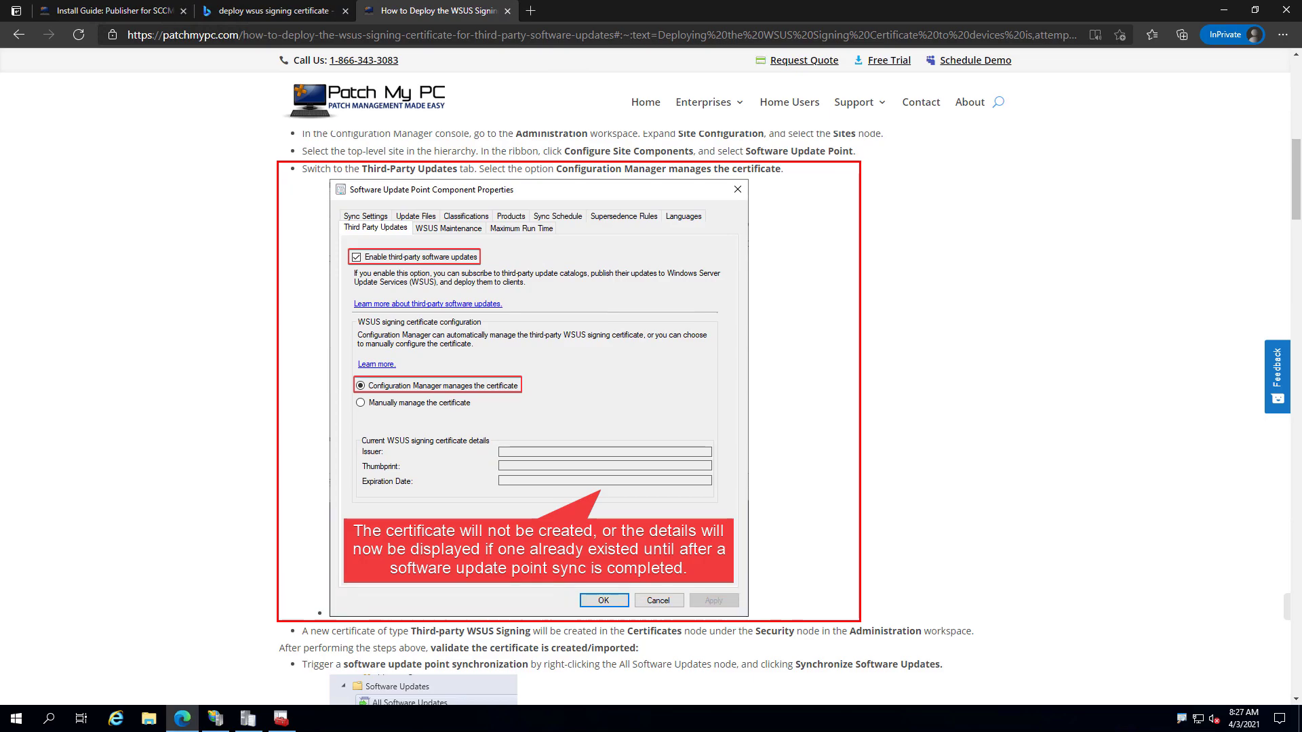
{"action": "key", "text": "Escape"}
{"action": "scroll", "coordinate": [773, 530], "scroll_direction": "down", "scroll_amount": 4}
{"action": "scroll", "coordinate": [773, 532], "scroll_direction": "down", "scroll_amount": 13}
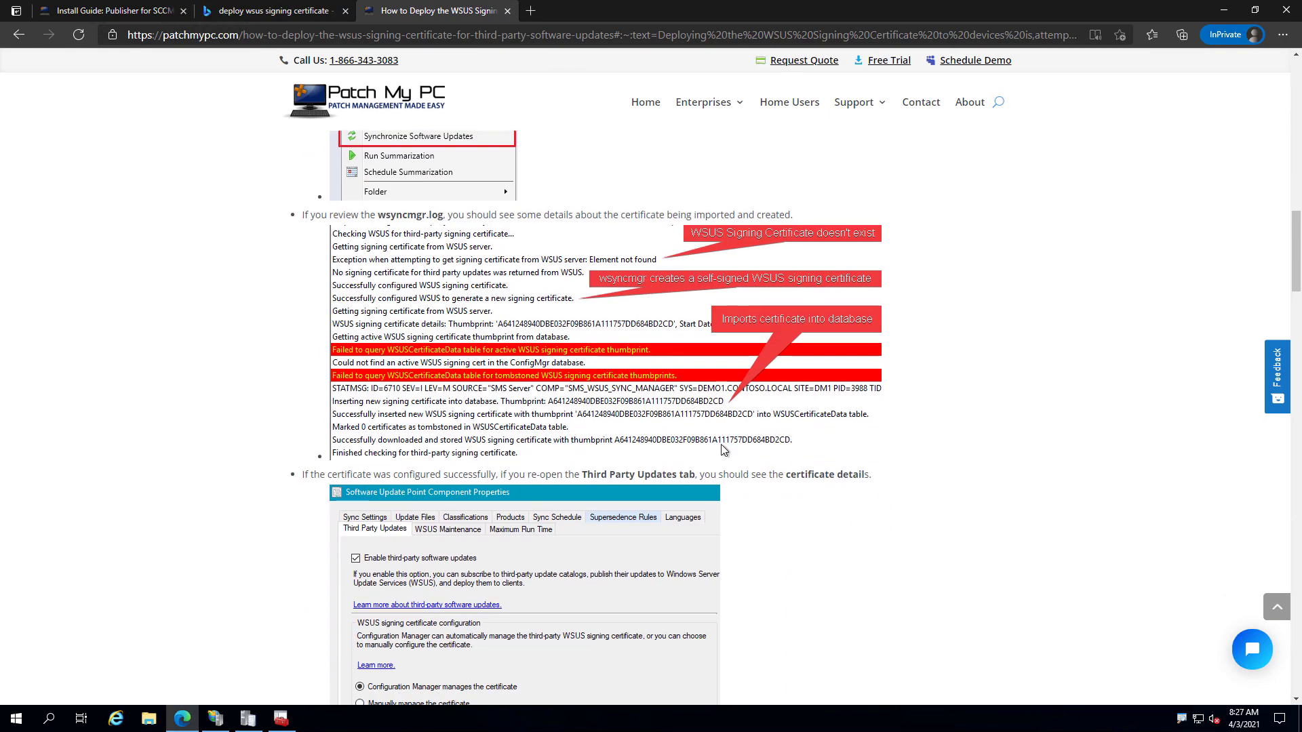
{"action": "scroll", "coordinate": [696, 426], "scroll_direction": "down", "scroll_amount": 11}
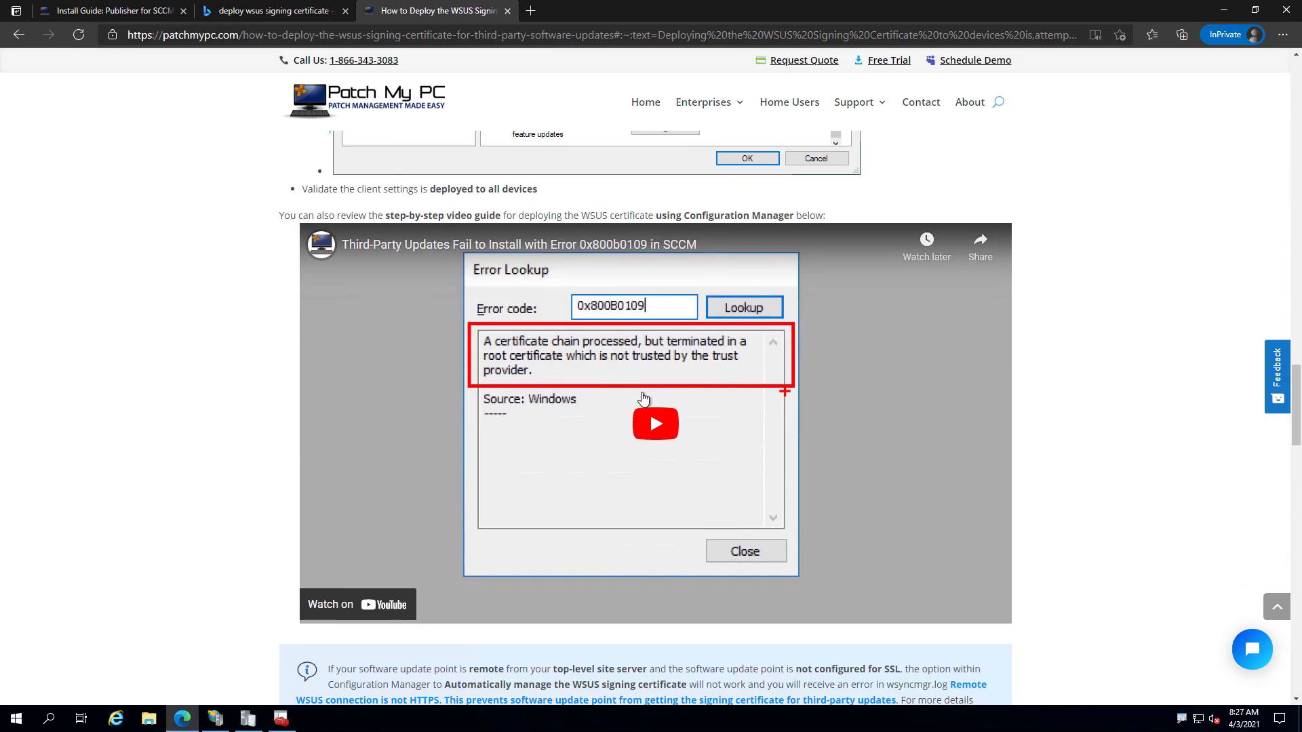
{"action": "scroll", "coordinate": [648, 400], "scroll_direction": "down", "scroll_amount": 4}
{"action": "scroll", "coordinate": [616, 390], "scroll_direction": "down", "scroll_amount": 11}
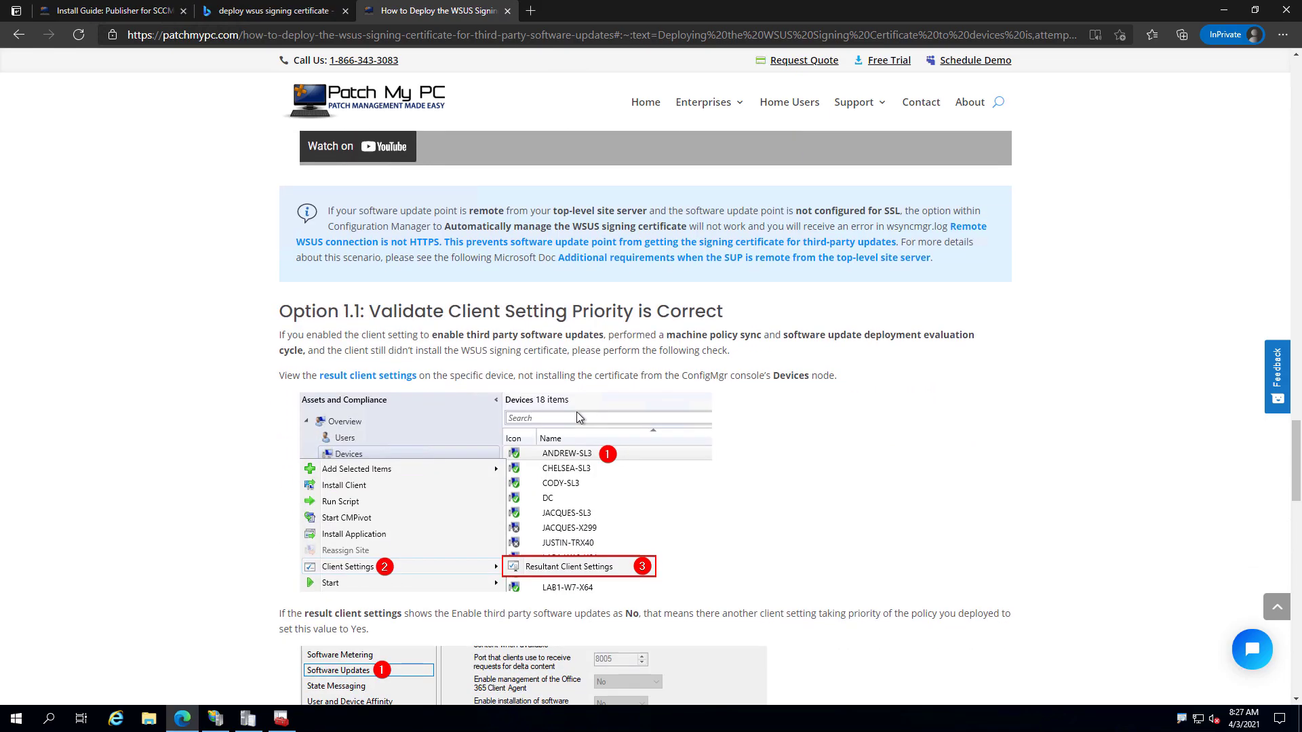
{"action": "scroll", "coordinate": [538, 444], "scroll_direction": "down", "scroll_amount": 11}
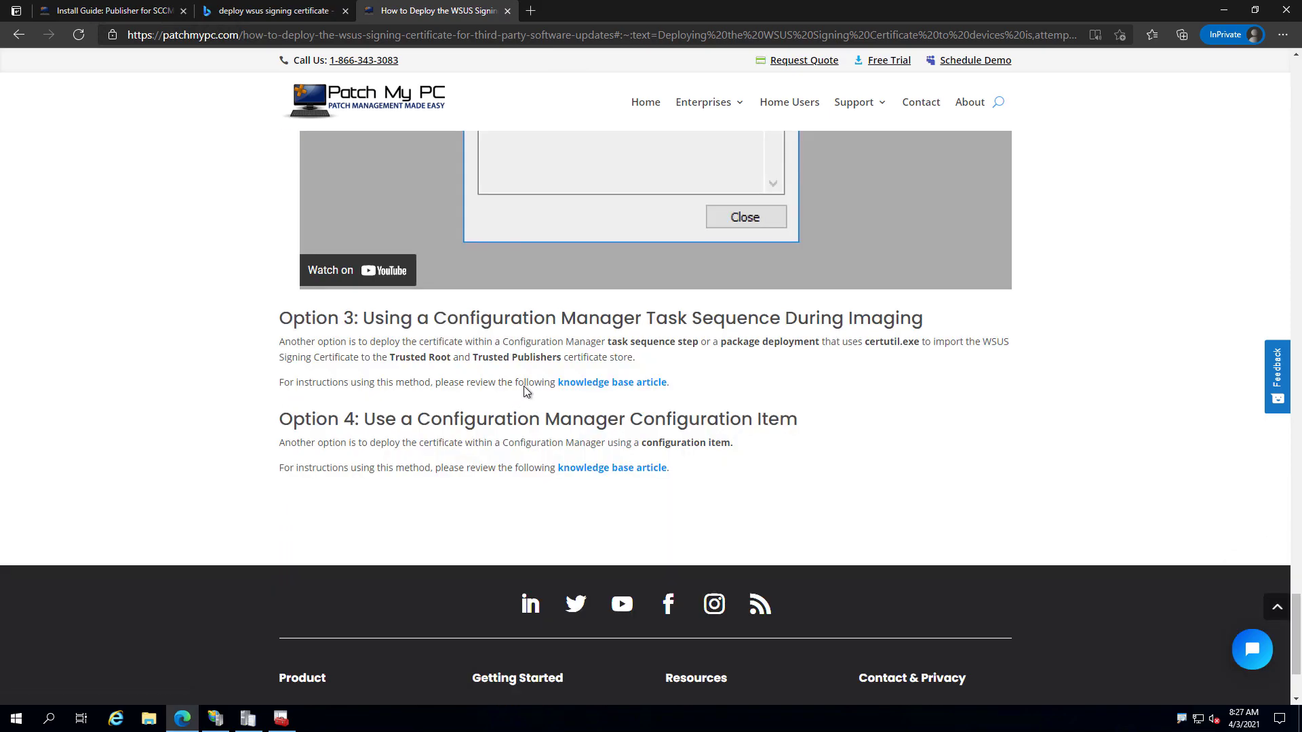
{"action": "left_click", "coordinate": [597, 469]}
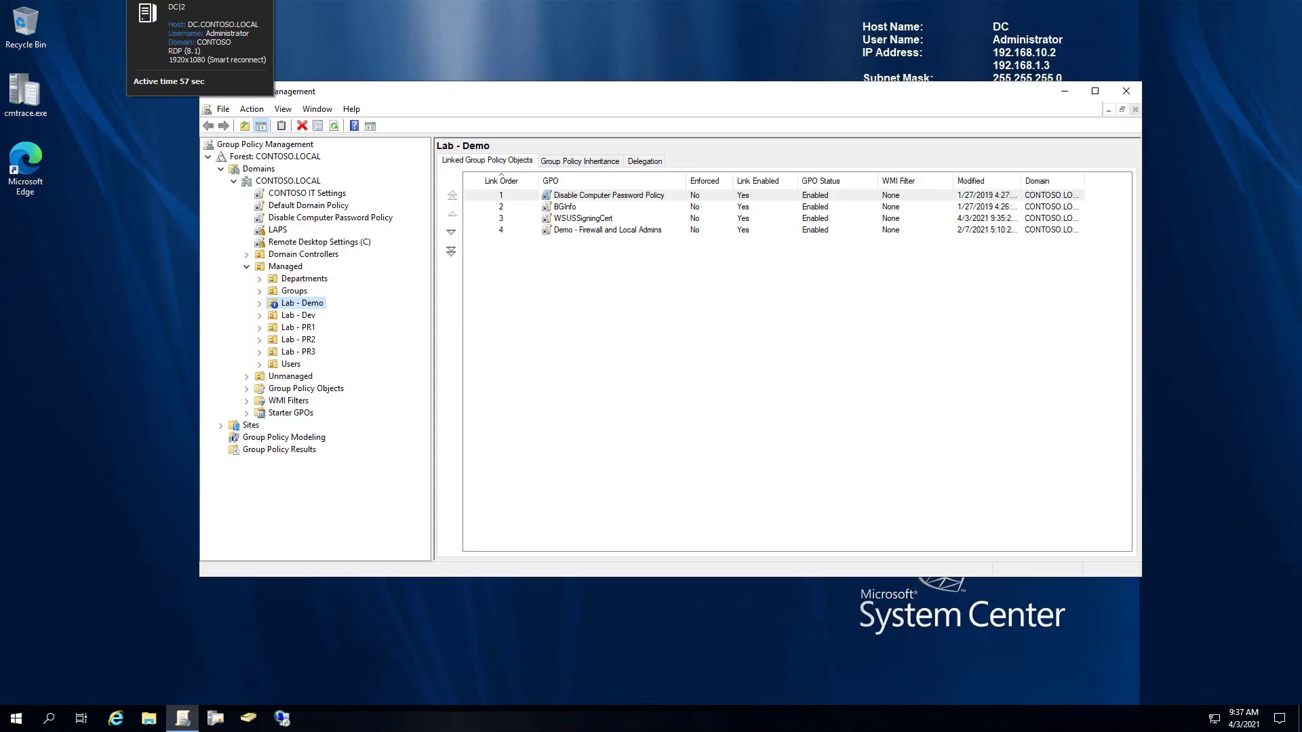
Switch to Group Policy Management on the domain controller and review the WSUSSigningCert GPO under Lab - Demo and the Default Domain Policy.
{"action": "left_click", "coordinate": [78, 217]}
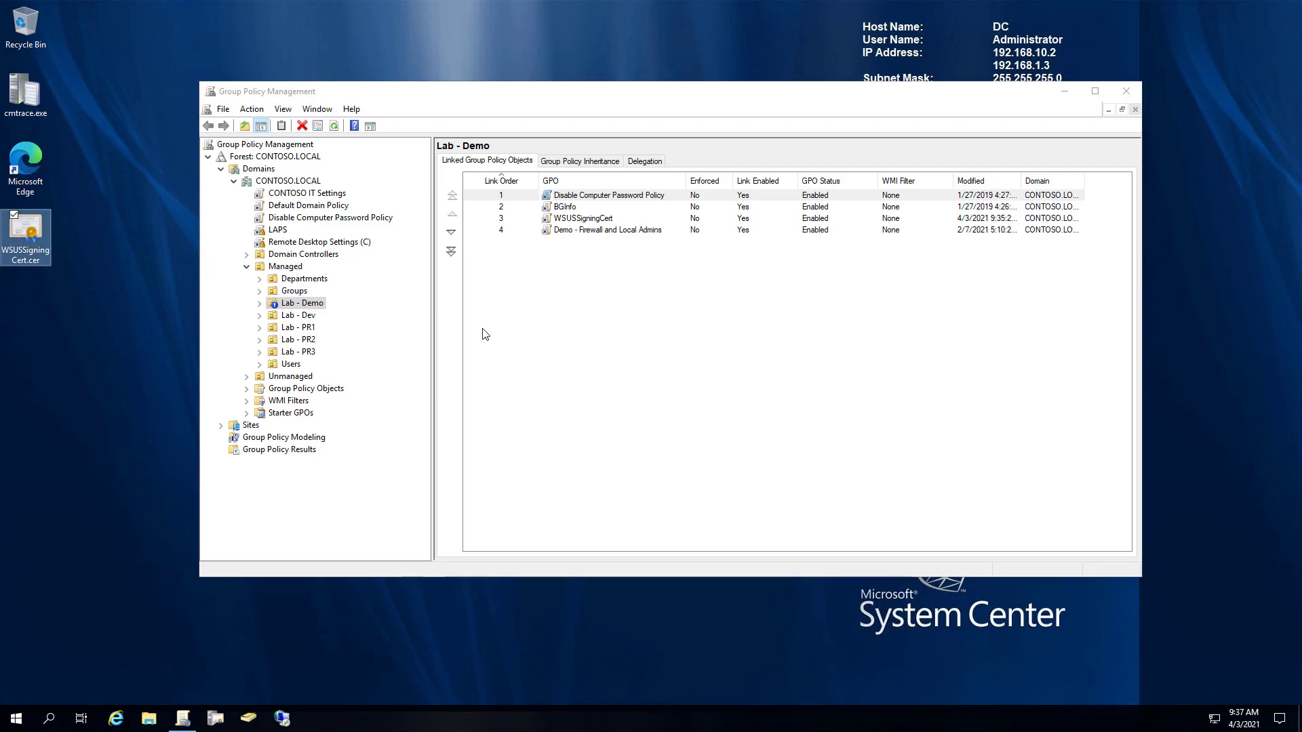
{"action": "left_click", "coordinate": [303, 309]}
{"action": "double_click", "coordinate": [302, 307]}
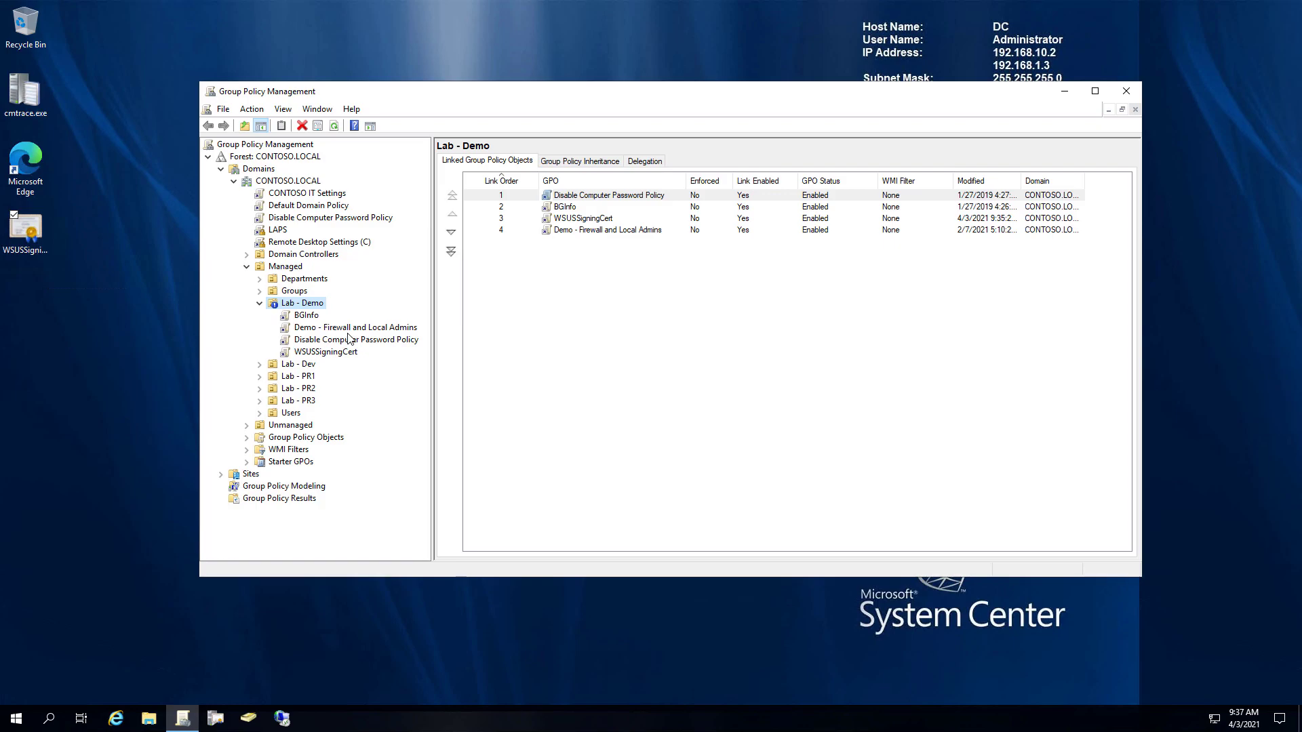
{"action": "left_click", "coordinate": [332, 352]}
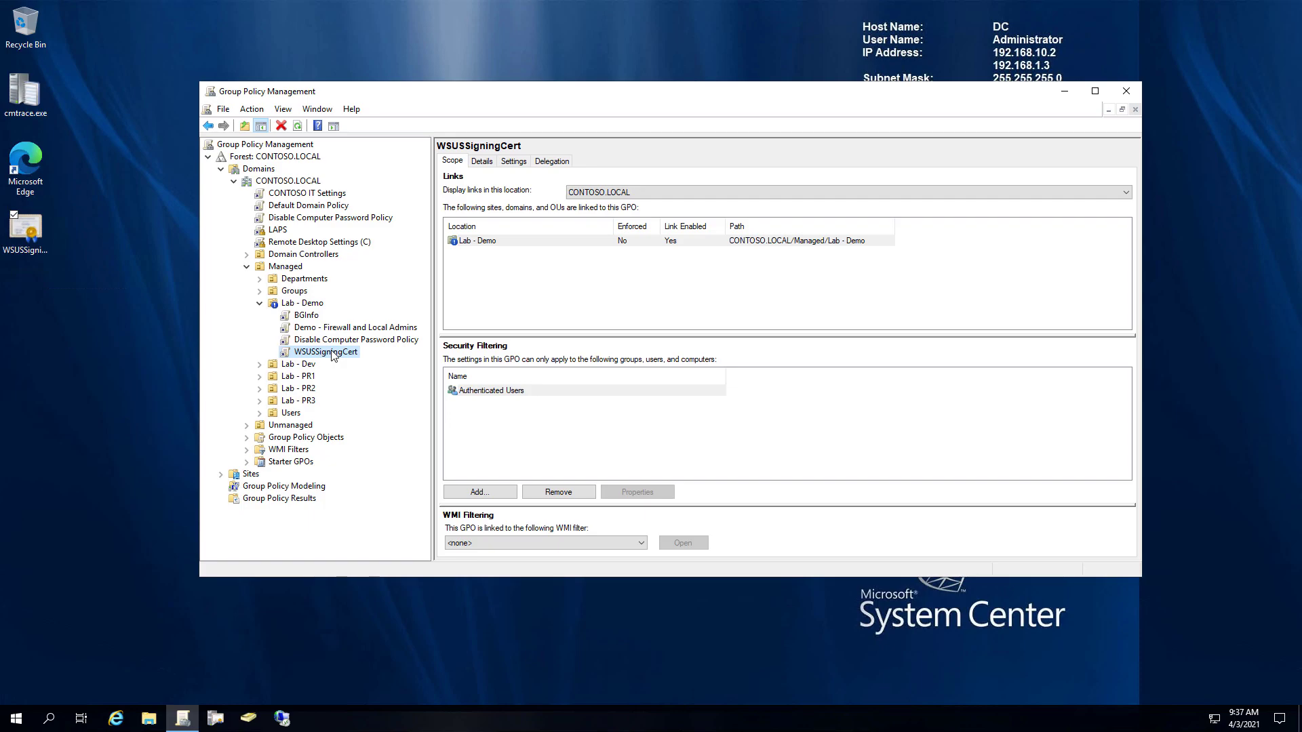
{"action": "left_click", "coordinate": [305, 195]}
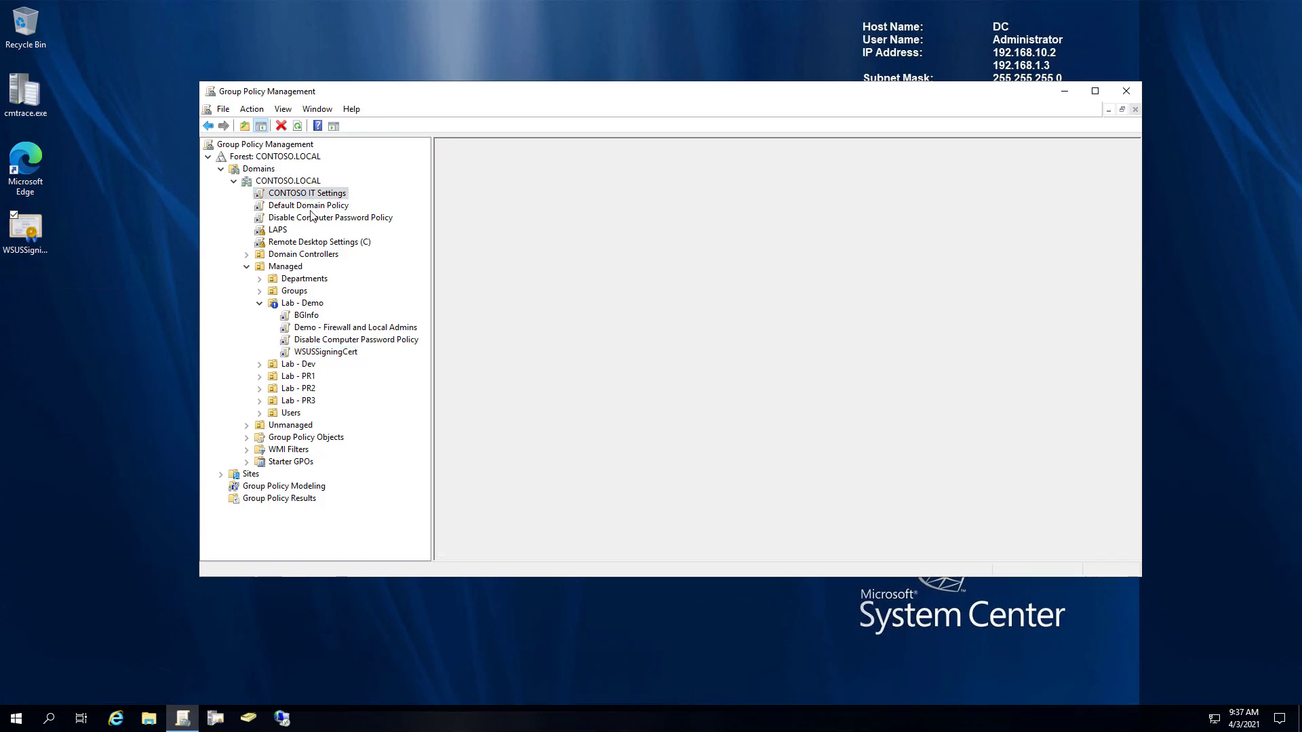
{"action": "left_click", "coordinate": [315, 206]}
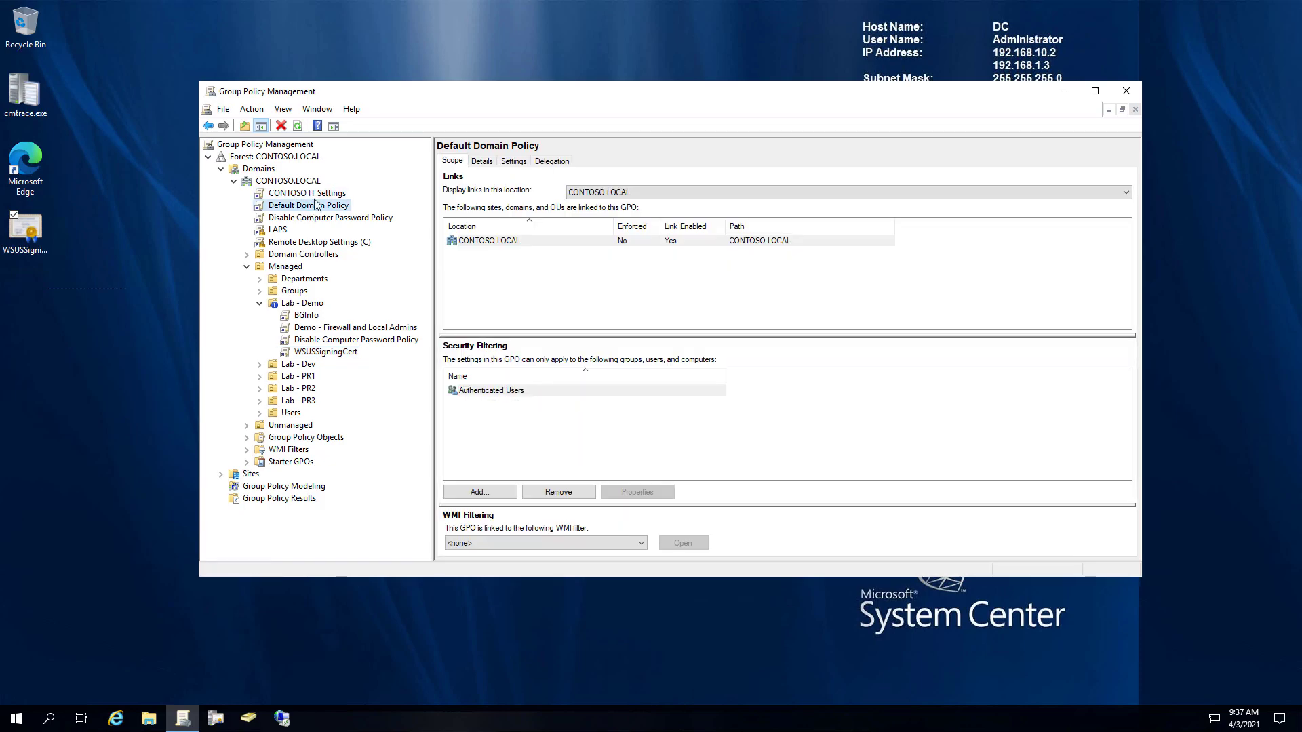
Open the WSUSSigningCert GPO for editing, enlarge the editor and expand the computer's Windows security settings down to Public Key Policies.
{"action": "right_click", "coordinate": [328, 355]}
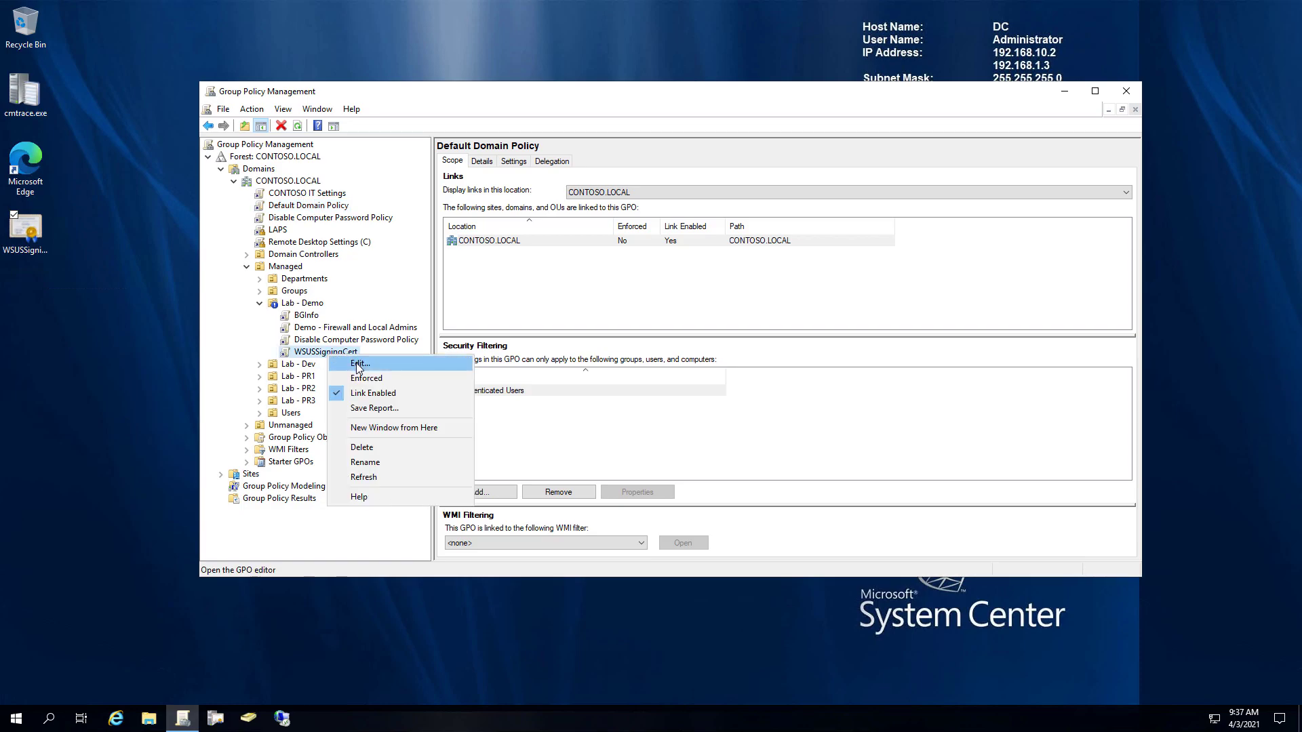
{"action": "left_click", "coordinate": [358, 366]}
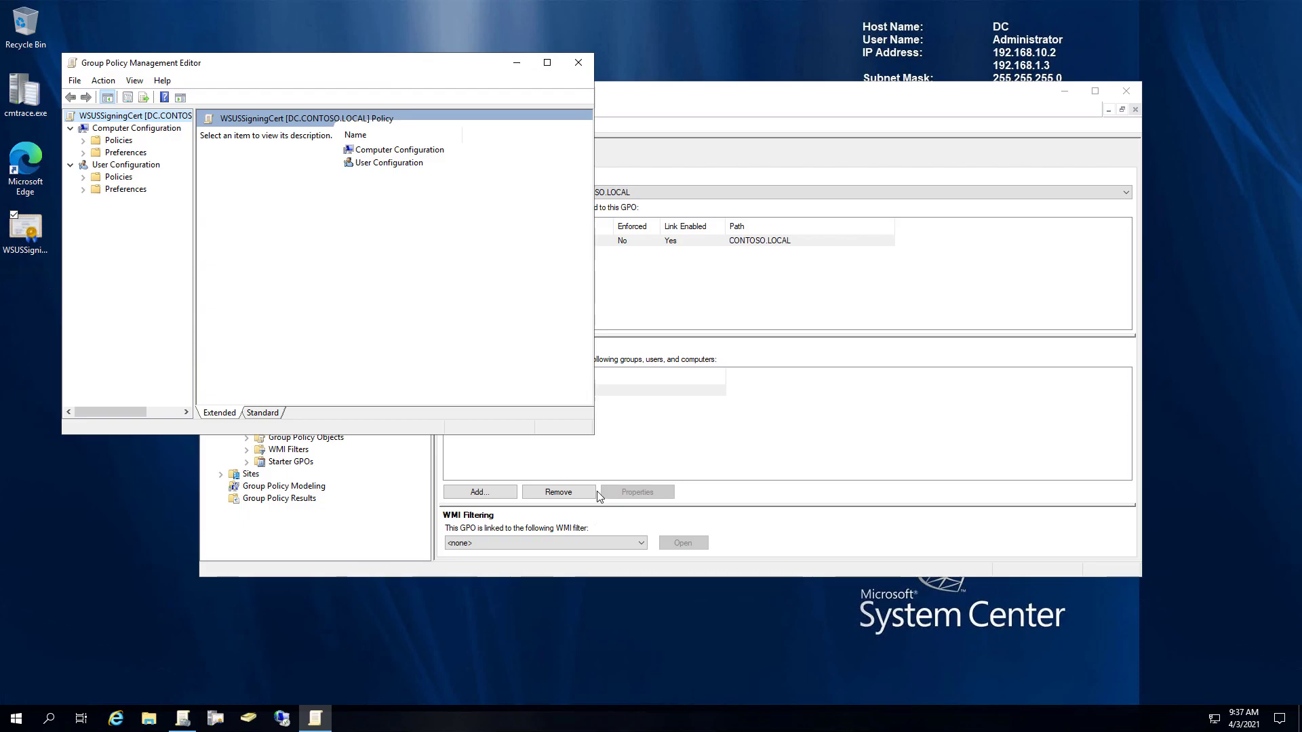
{"action": "left_click_drag", "start_coordinate": [839, 529], "coordinate": [924, 594]}
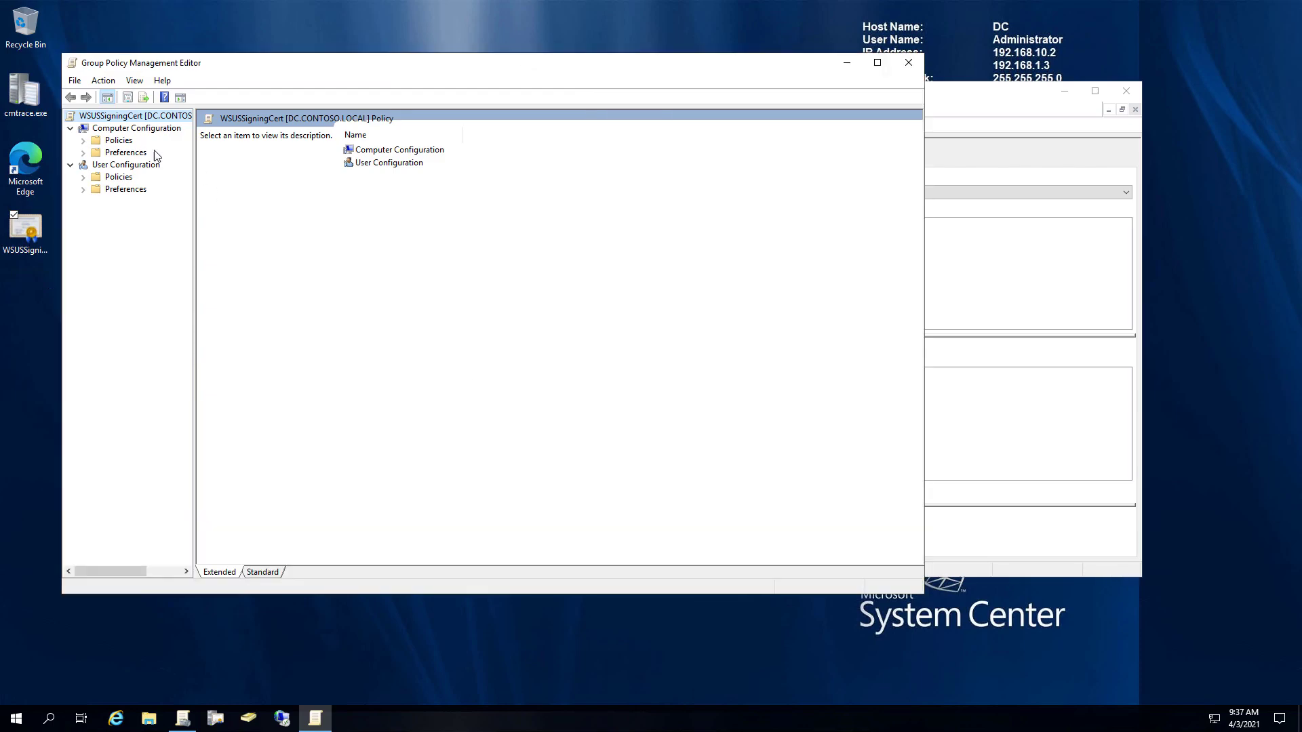
{"action": "double_click", "coordinate": [118, 140]}
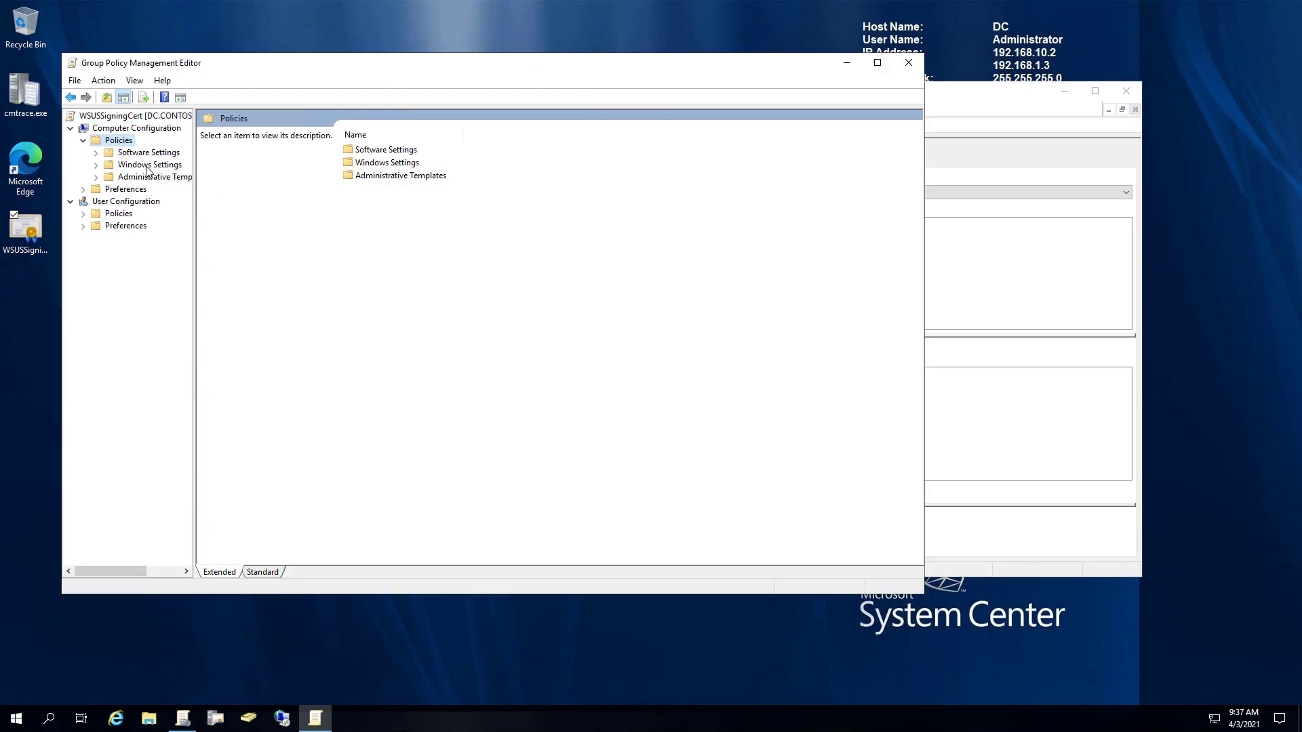
{"action": "double_click", "coordinate": [147, 165]}
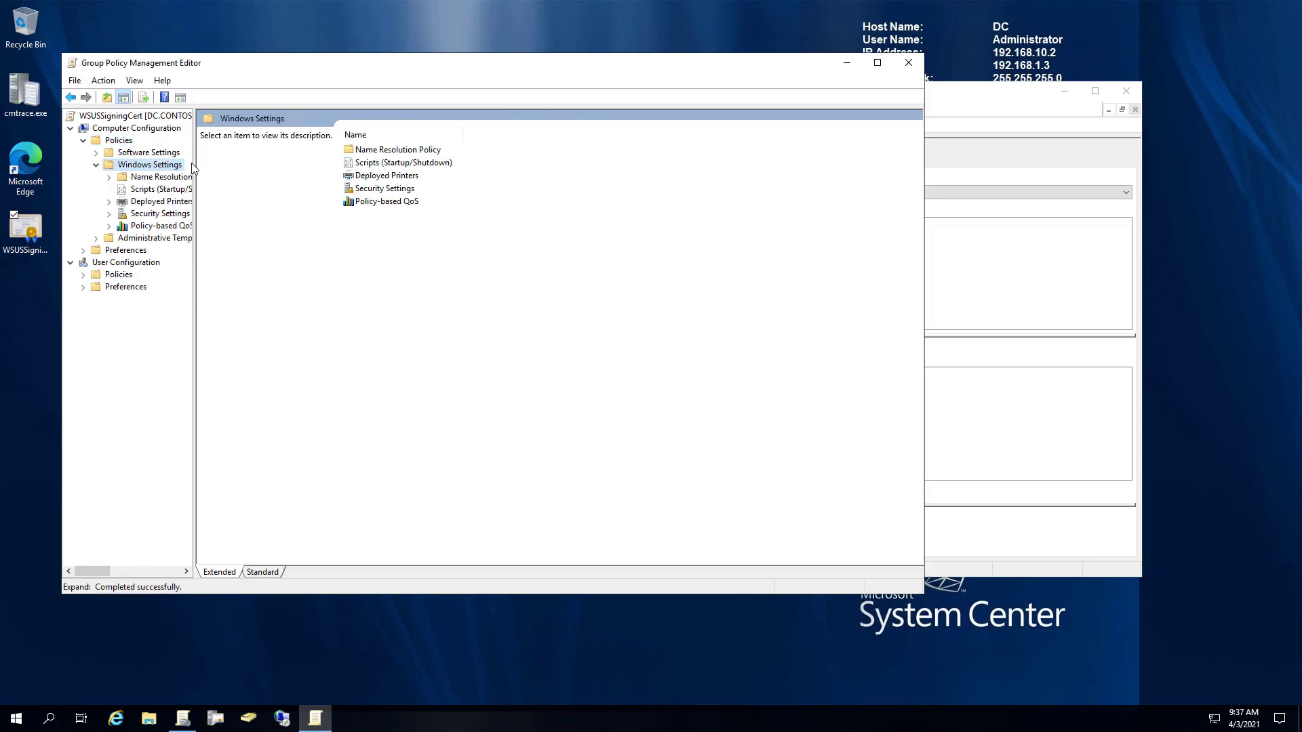
{"action": "left_click_drag", "start_coordinate": [287, 160], "coordinate": [289, 160]}
{"action": "double_click", "coordinate": [160, 213]}
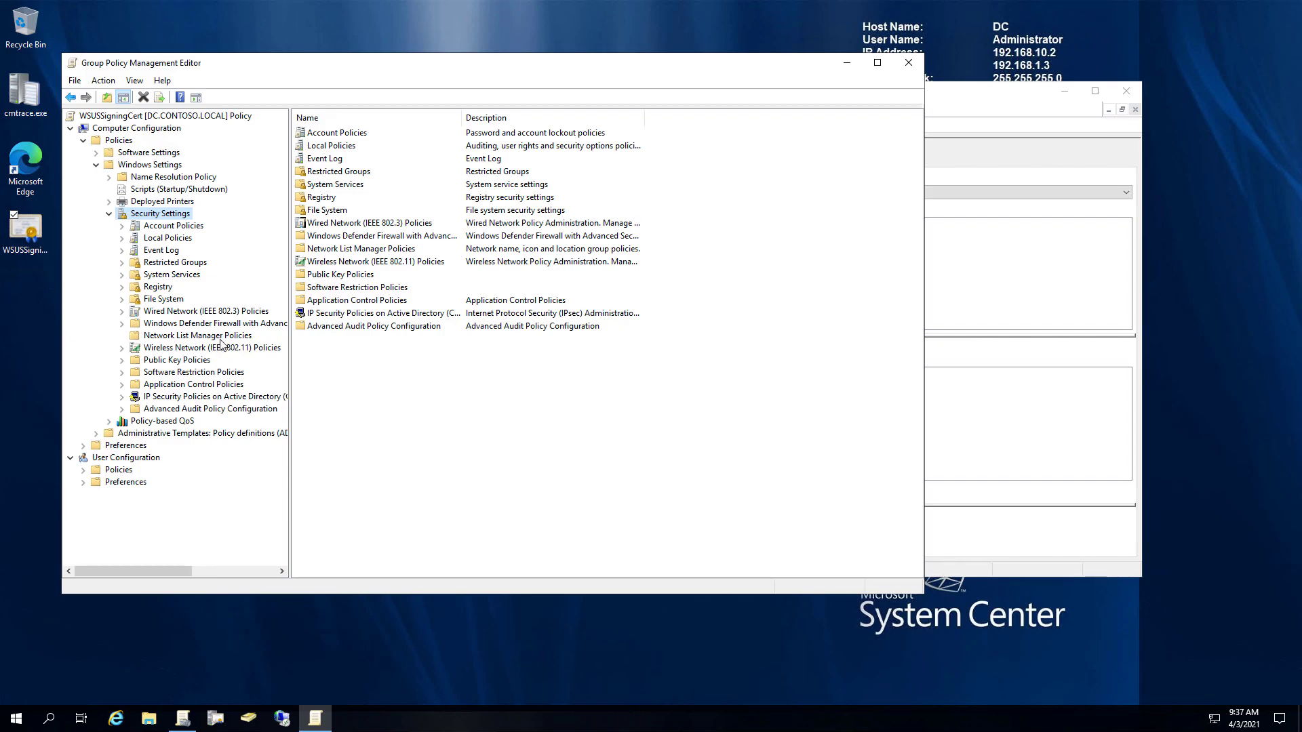
{"action": "double_click", "coordinate": [193, 360]}
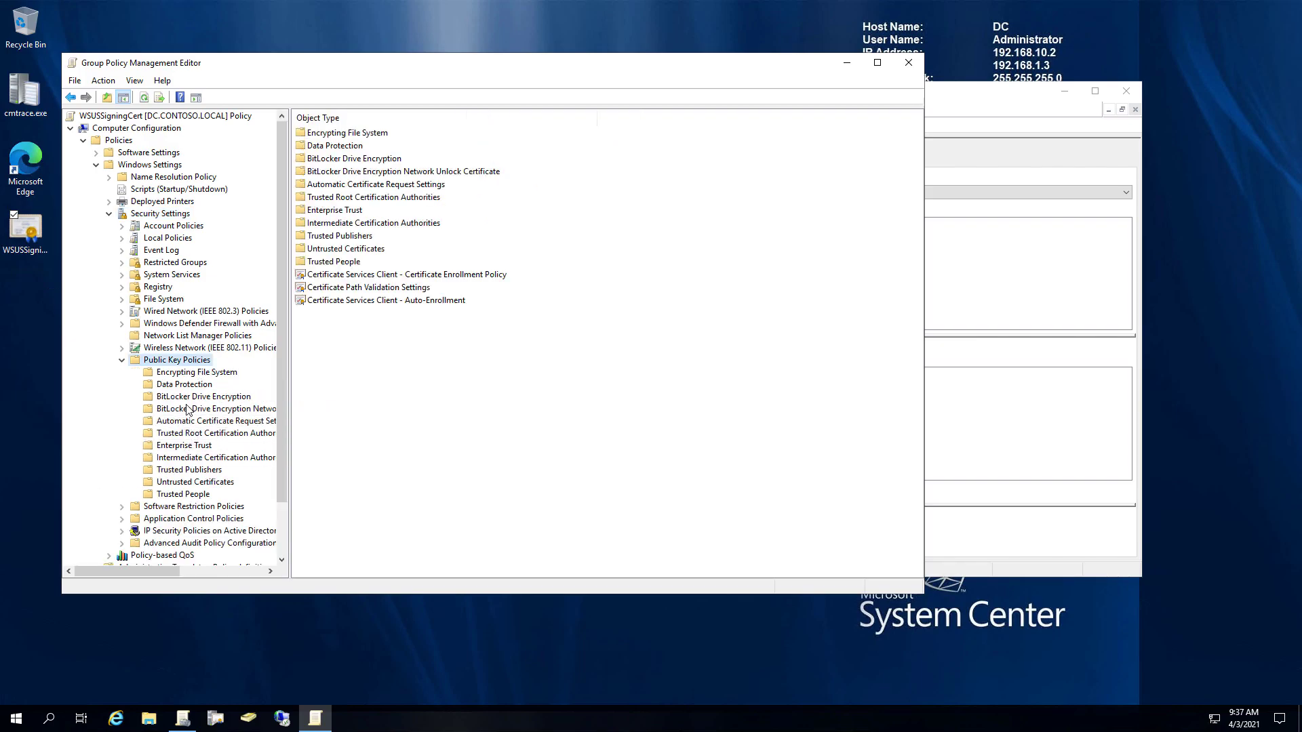
Import C:\WSUSSigningCert.cer into the GPO's Trusted Root Certification Authorities store and finish the import wizard.
{"action": "left_click", "coordinate": [207, 436]}
{"action": "right_click", "coordinate": [209, 440]}
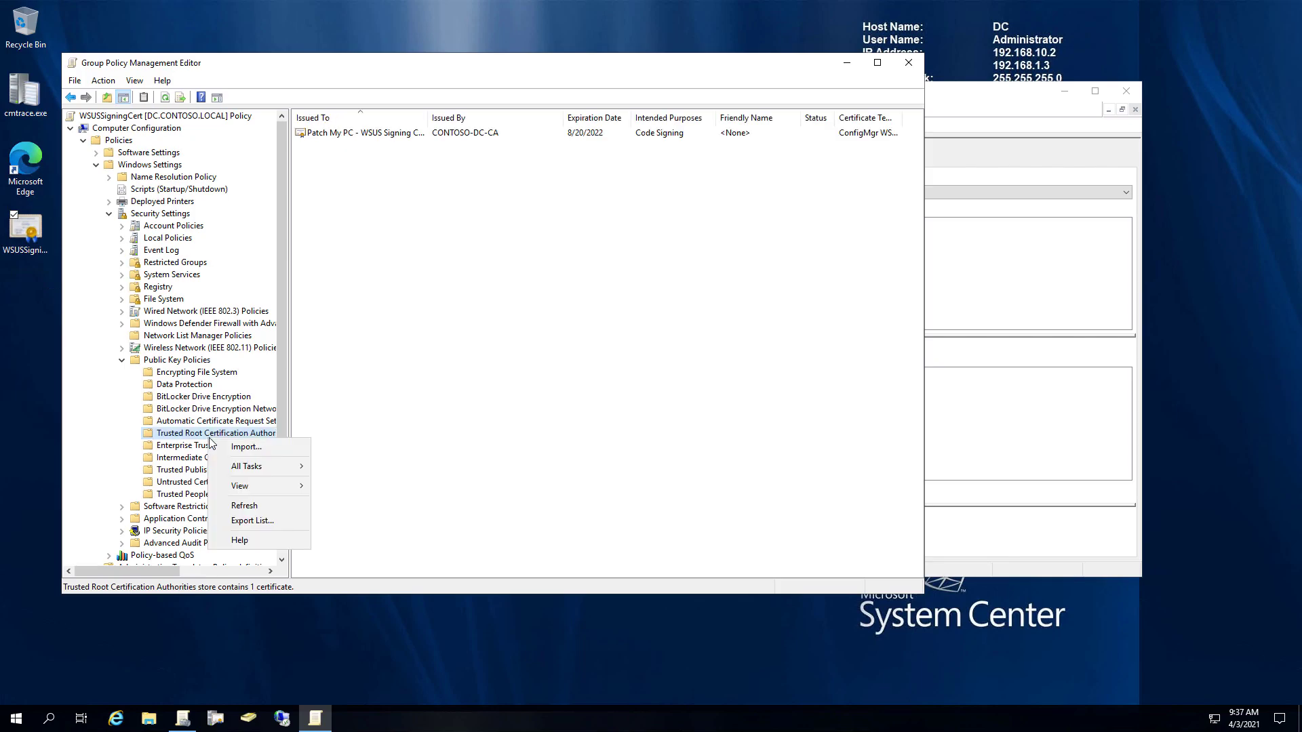
{"action": "left_click", "coordinate": [244, 456]}
{"action": "left_click", "coordinate": [589, 486]}
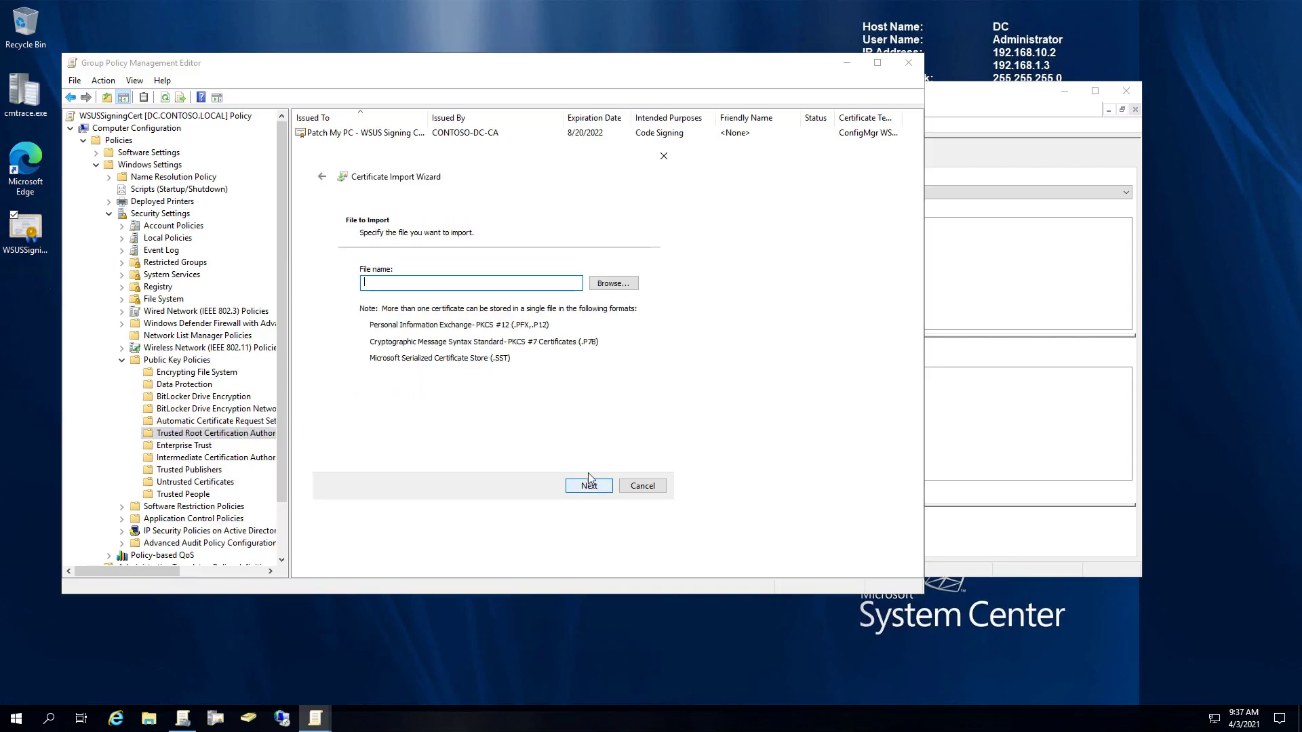
{"action": "left_click", "coordinate": [612, 284]}
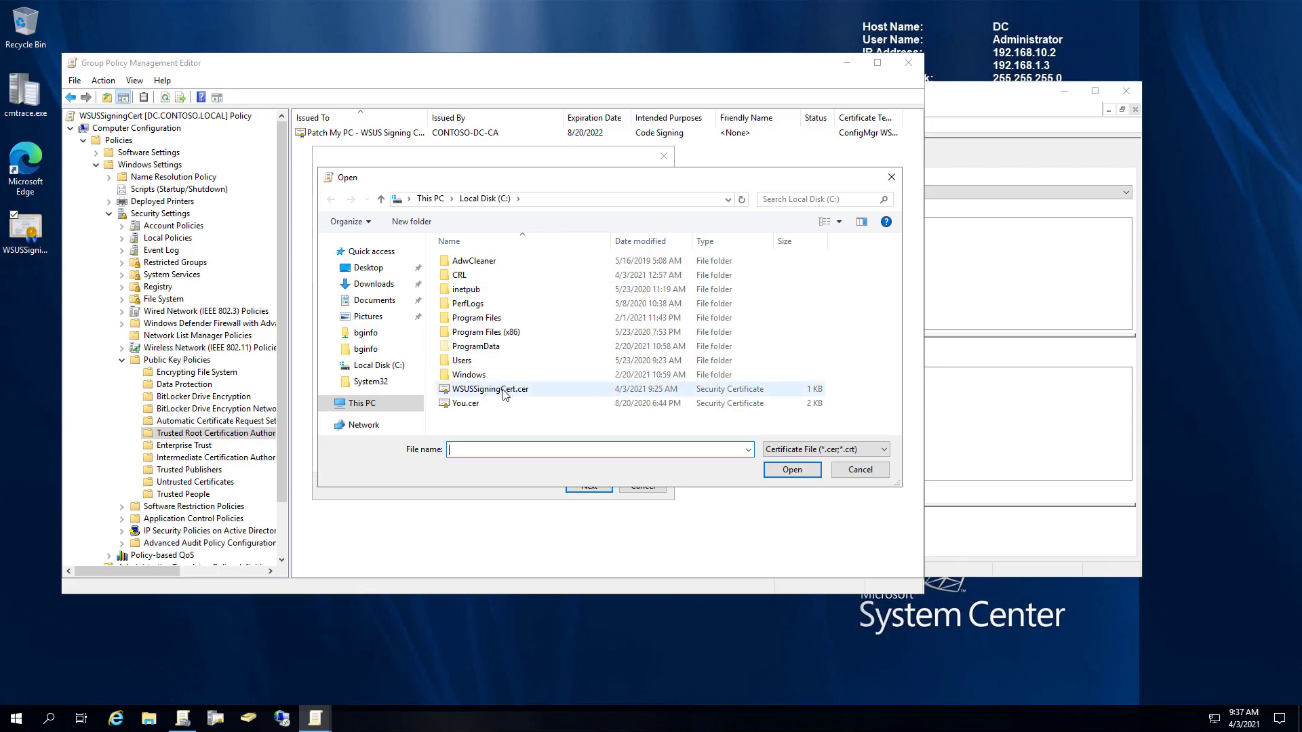
{"action": "double_click", "coordinate": [485, 390]}
{"action": "left_click", "coordinate": [592, 483]}
{"action": "left_click", "coordinate": [588, 486]}
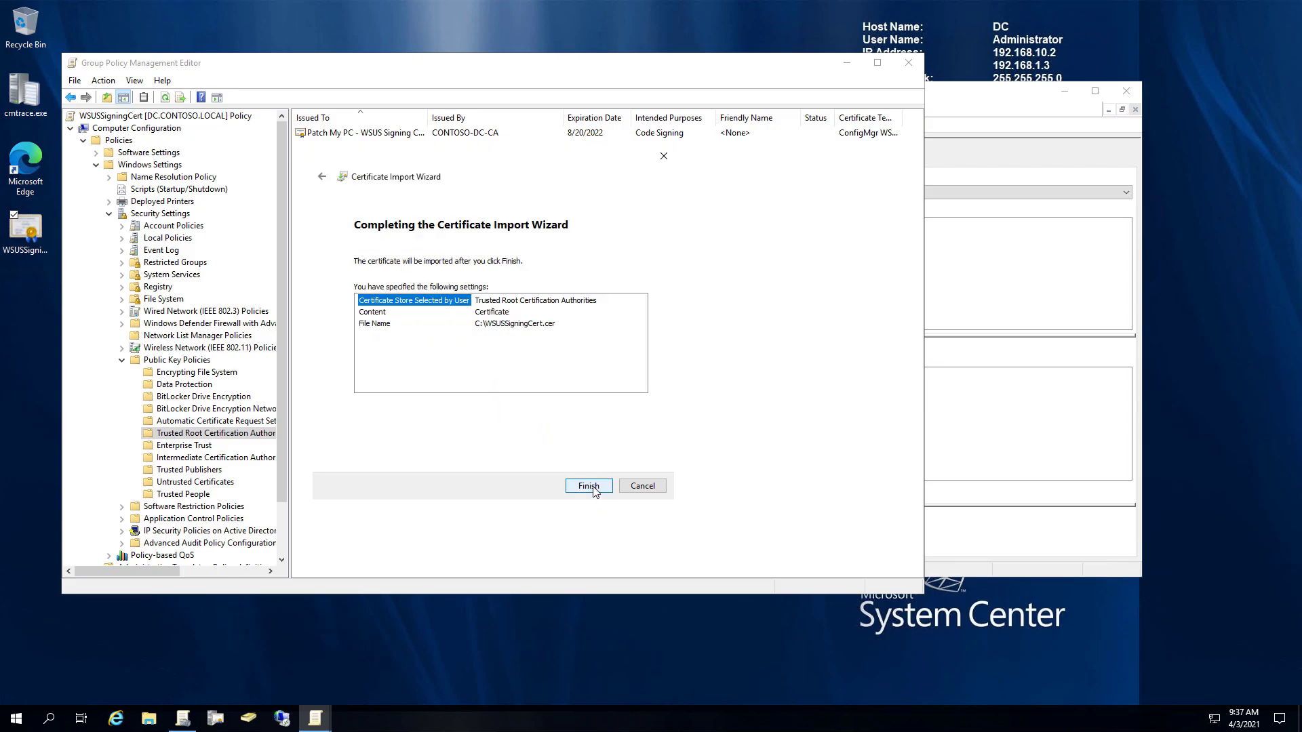
{"action": "left_click", "coordinate": [593, 487]}
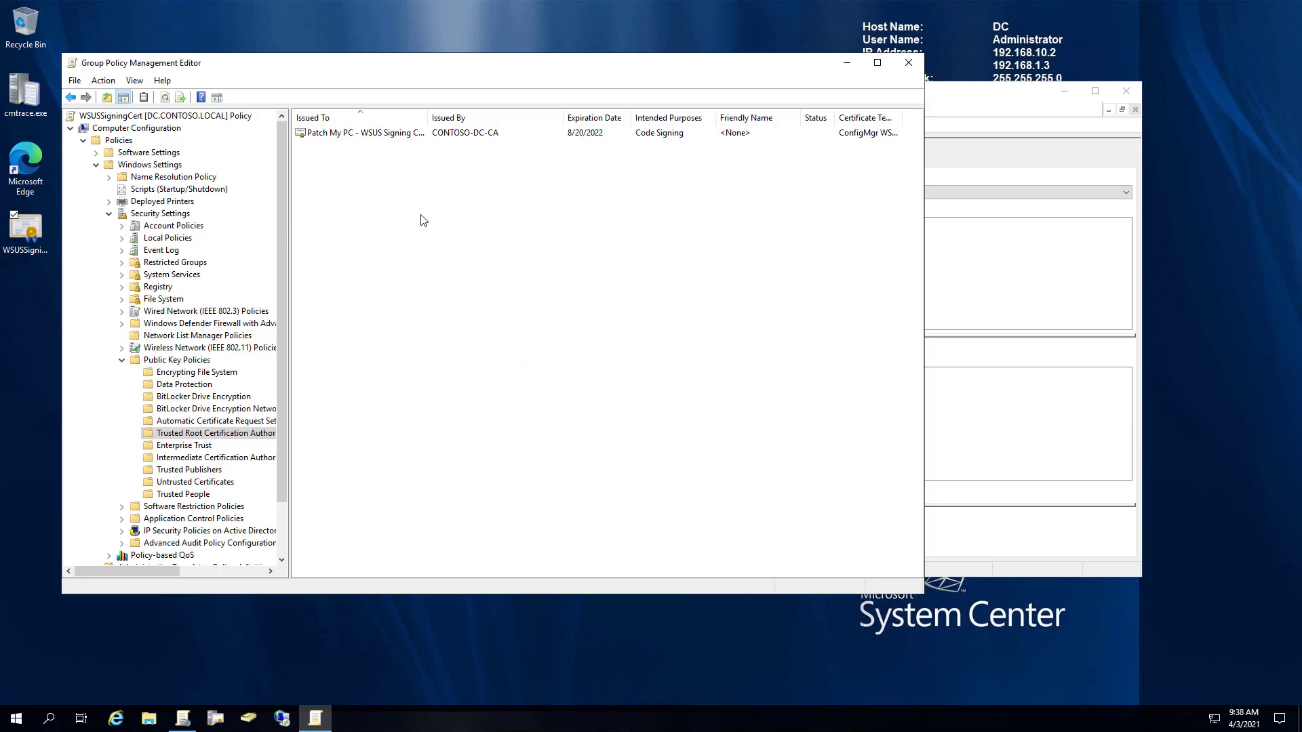
{"action": "left_click", "coordinate": [705, 415]}
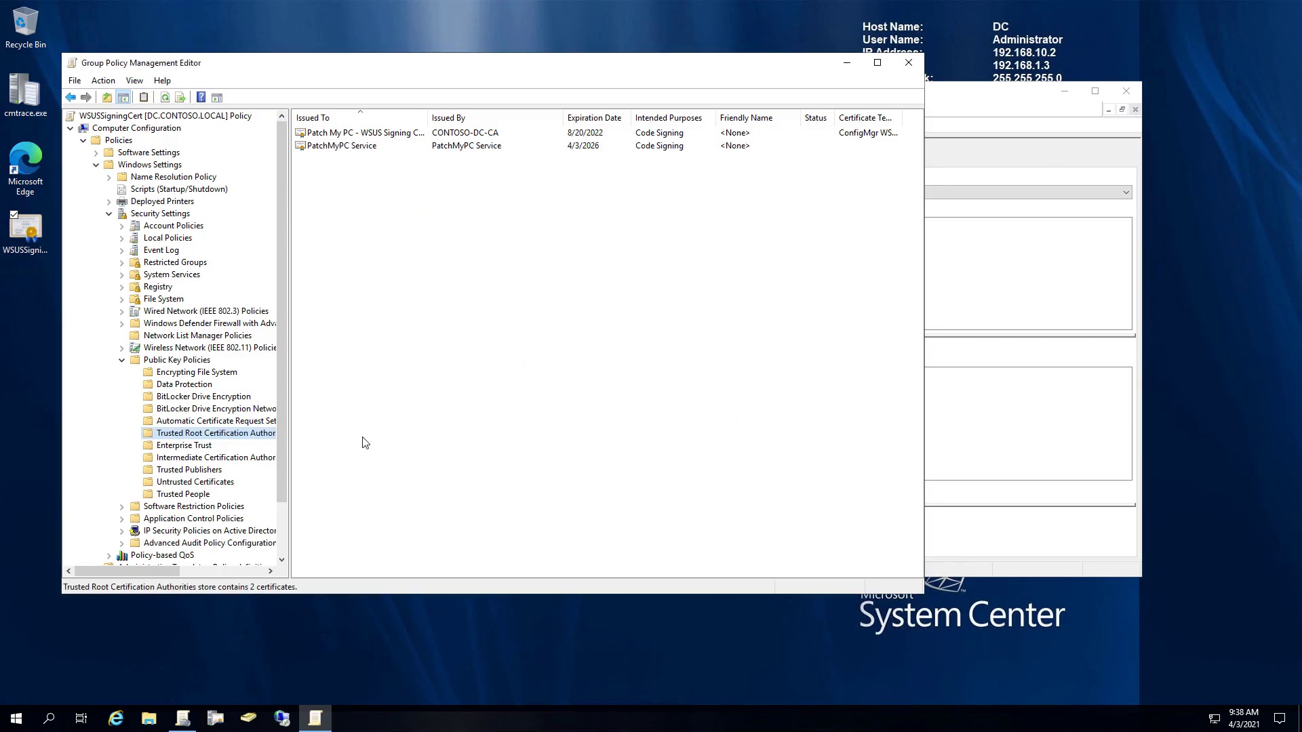
Import WSUSSigningCert.cer from the C: drive into the GPO's Trusted Publishers store and finish the import wizard.
{"action": "left_click", "coordinate": [188, 470]}
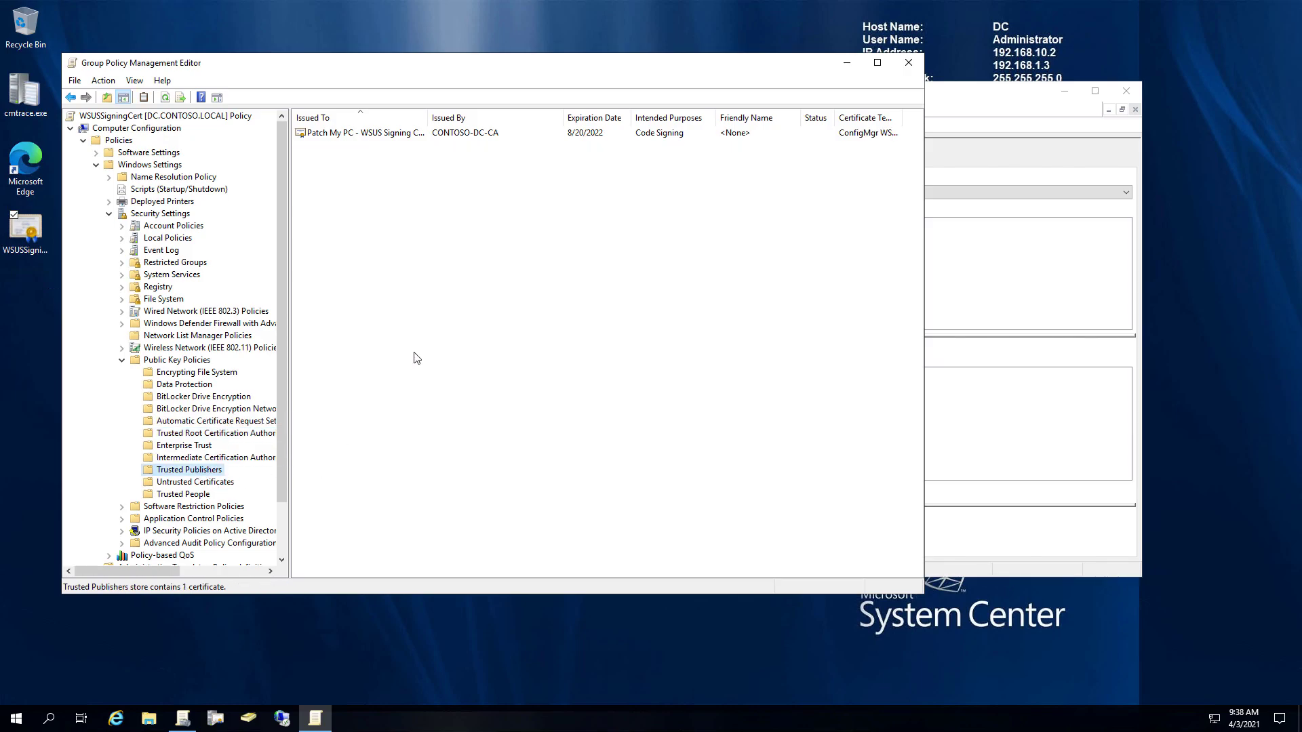
{"action": "right_click", "coordinate": [400, 274]}
{"action": "left_click", "coordinate": [429, 286]}
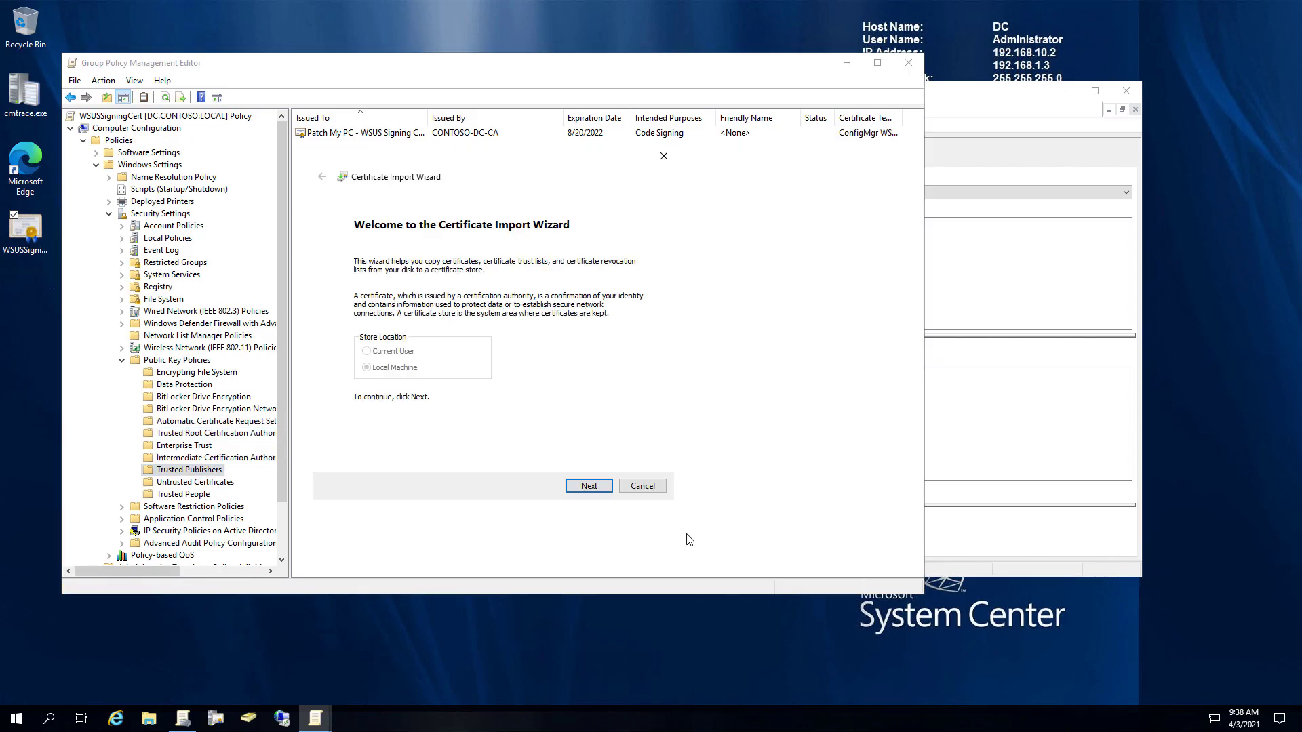
{"action": "left_click", "coordinate": [589, 486]}
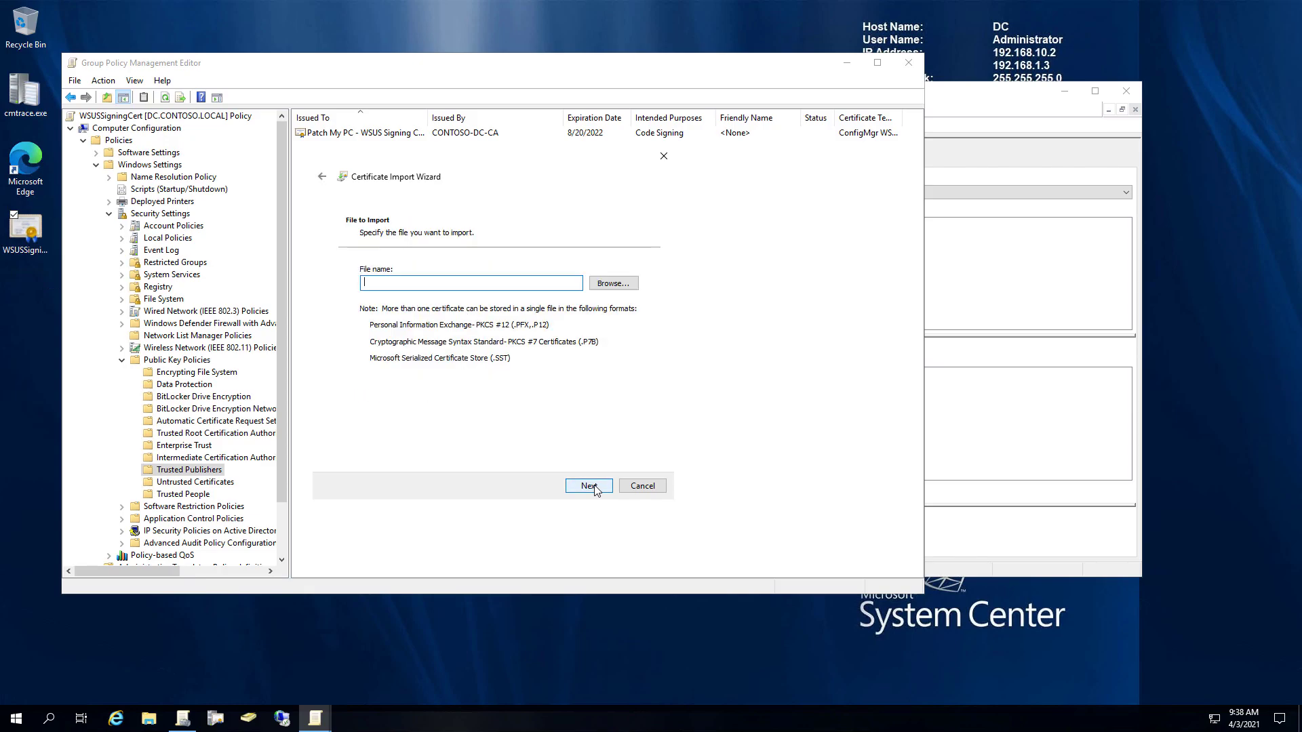
{"action": "left_click", "coordinate": [622, 287]}
{"action": "double_click", "coordinate": [501, 389]}
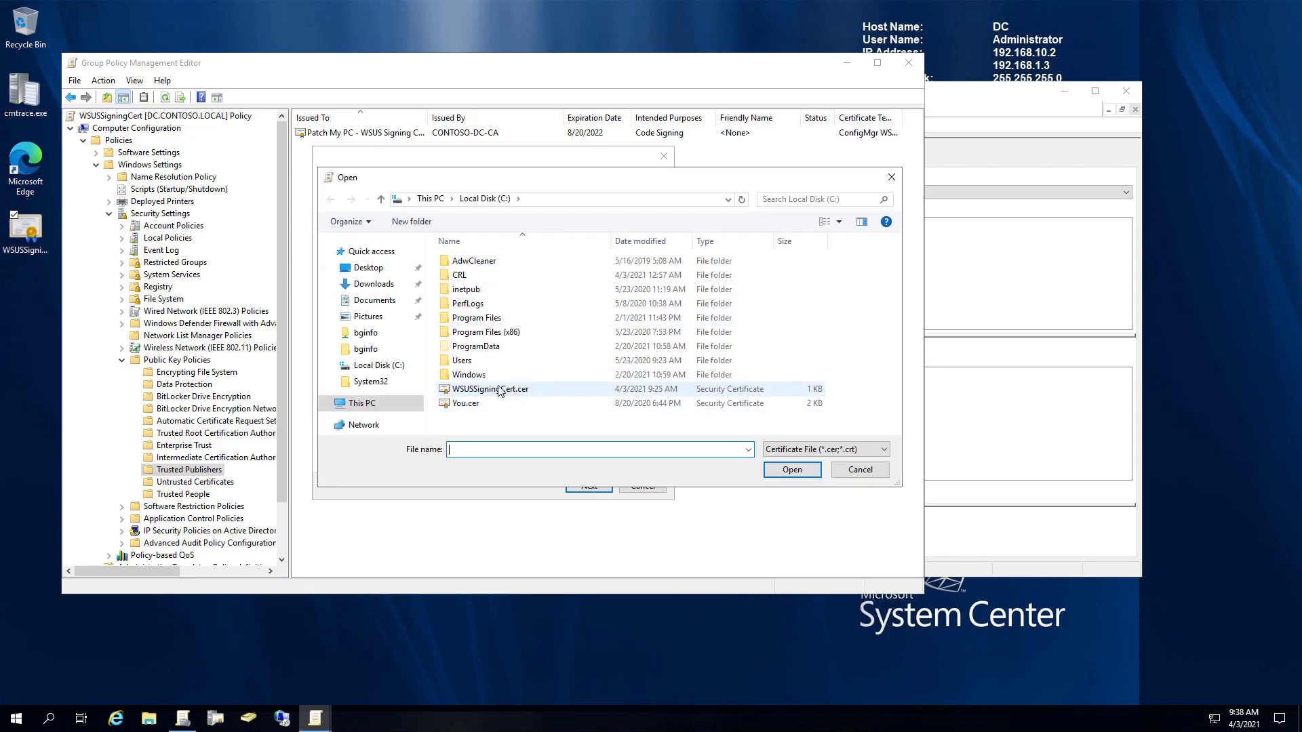
{"action": "left_click", "coordinate": [597, 484]}
{"action": "left_click", "coordinate": [592, 488]}
{"action": "left_click", "coordinate": [589, 486]}
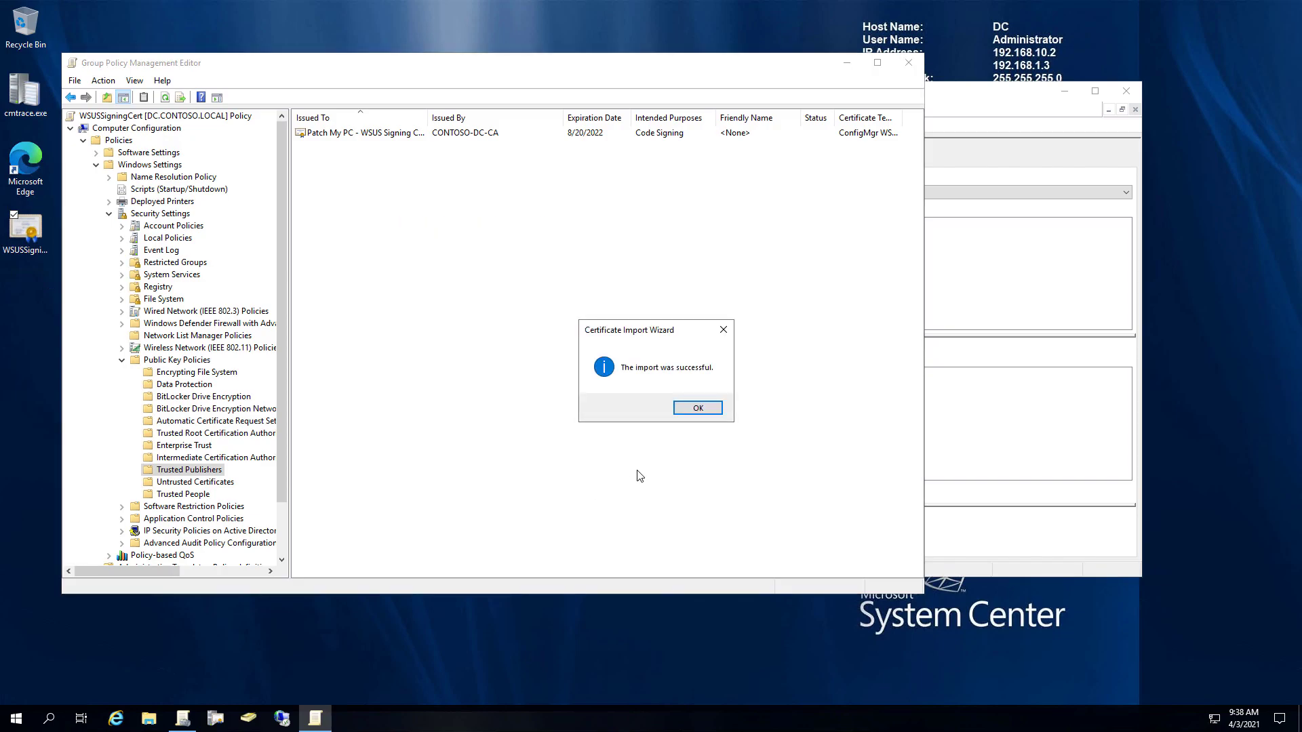
{"action": "left_click", "coordinate": [698, 408]}
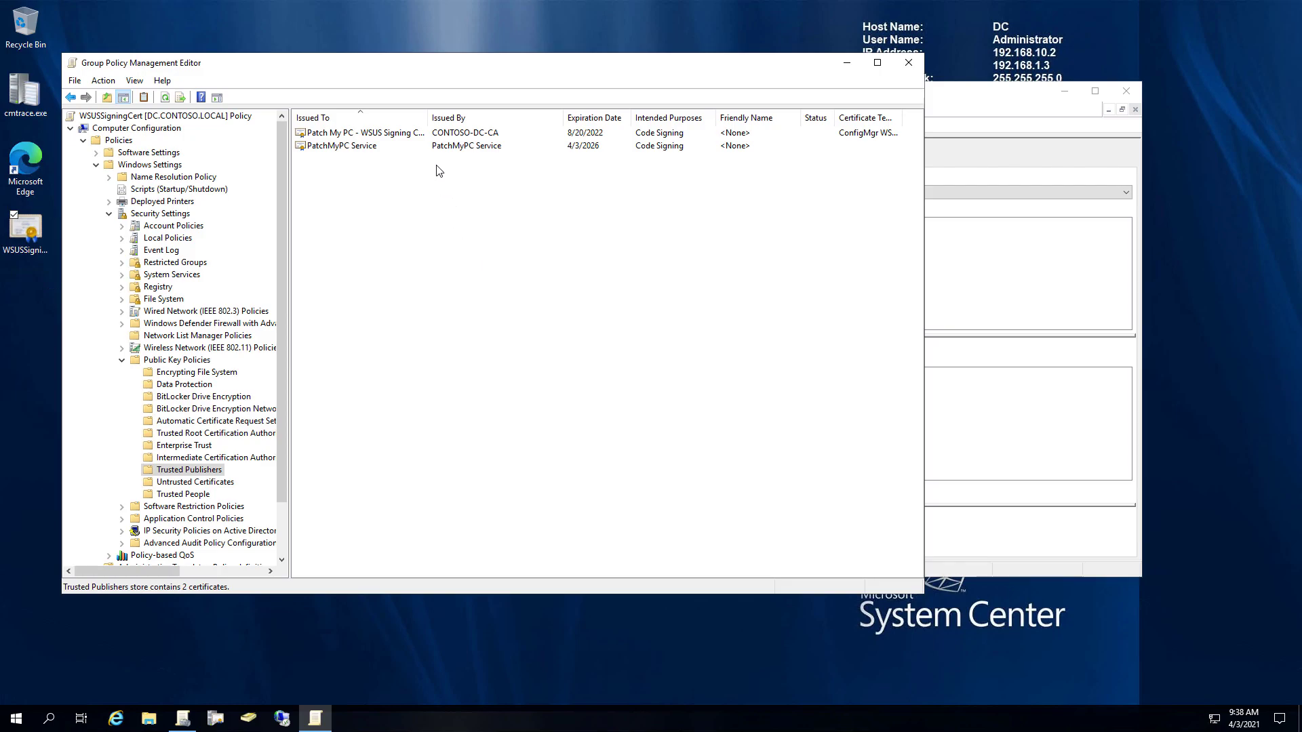